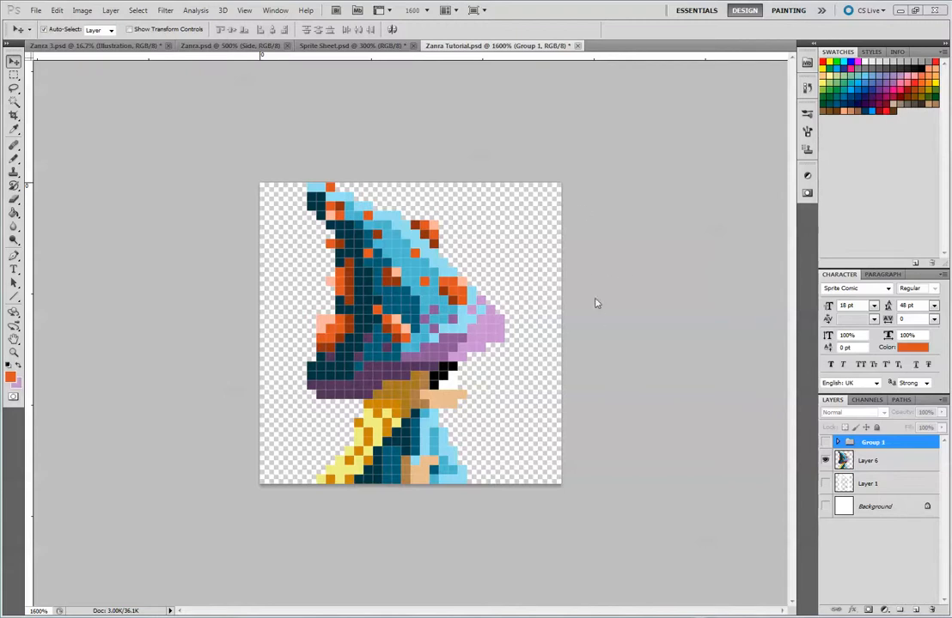
Check the sprite sheet document, return to Zanra Tutorial.psd and add a new layer directly above Layer 6
click(348, 45)
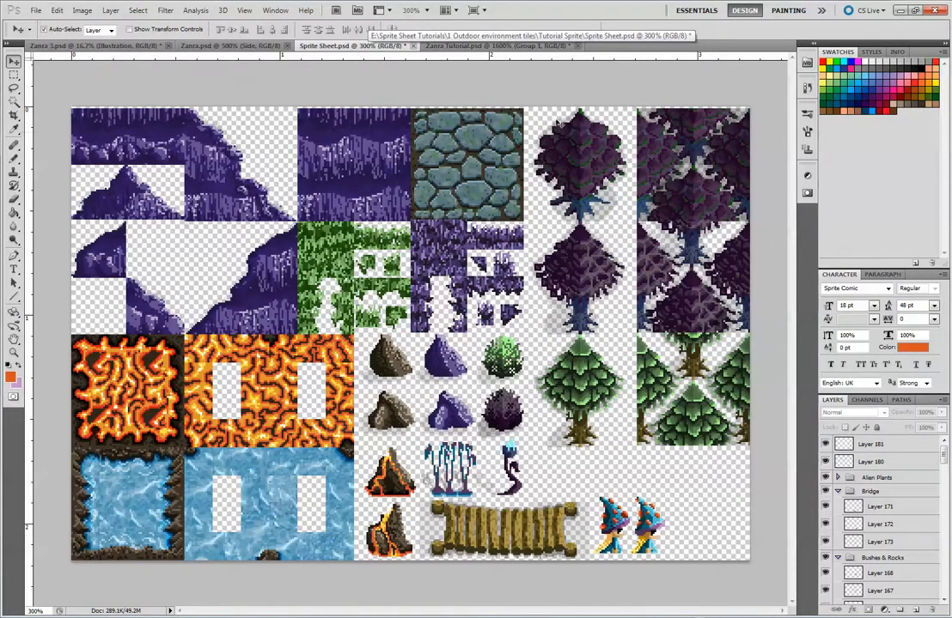
click(496, 42)
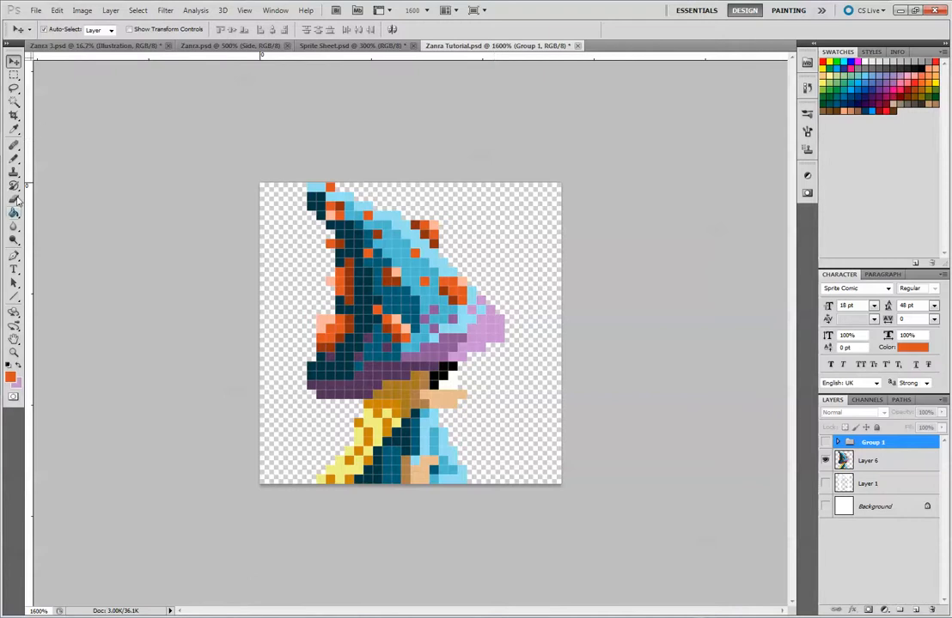
click(14, 160)
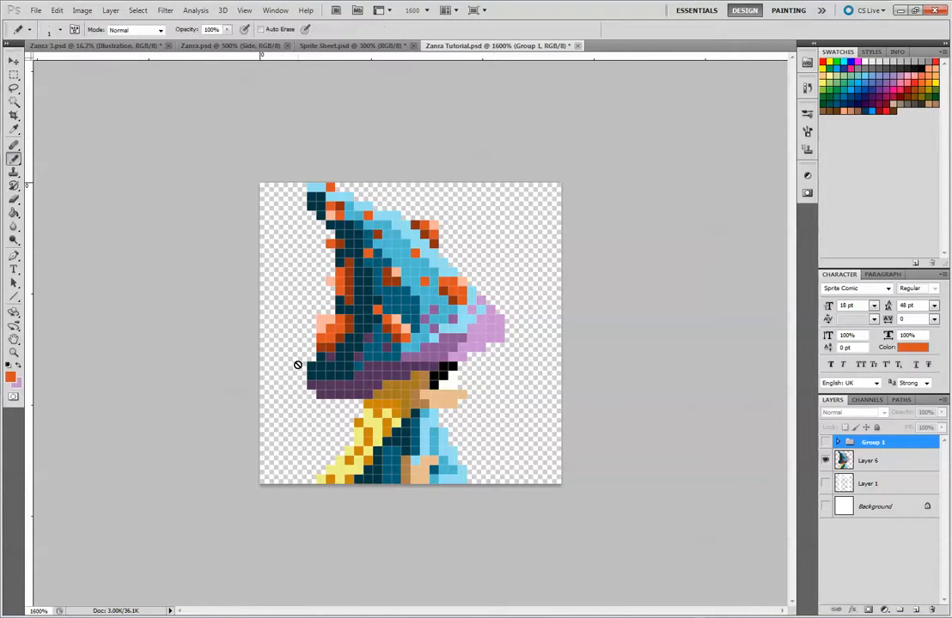
click(886, 463)
click(915, 610)
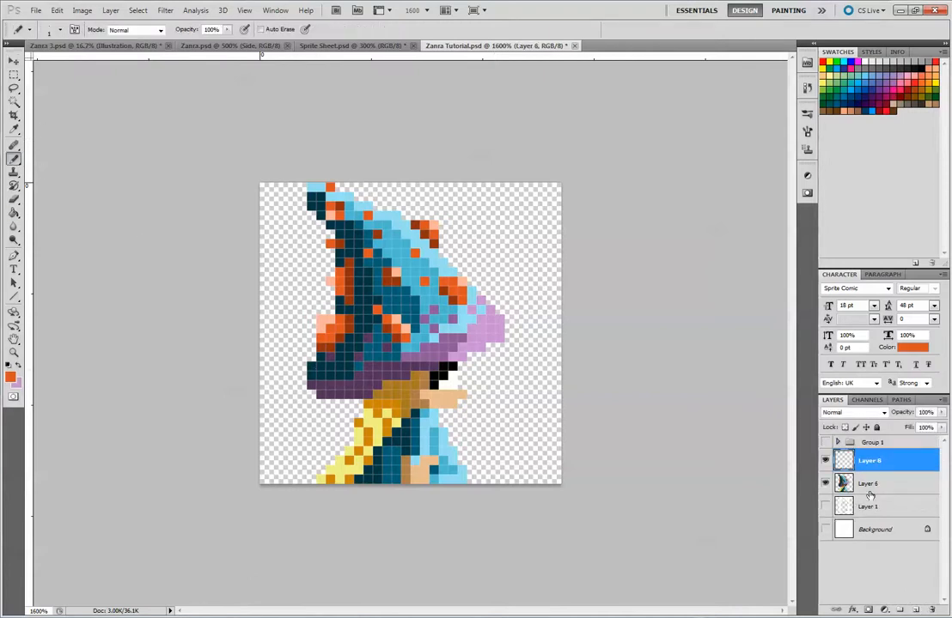
Marquee-select the right half of the canvas and switch the selection style to Fixed Size
key(v)
key(m)
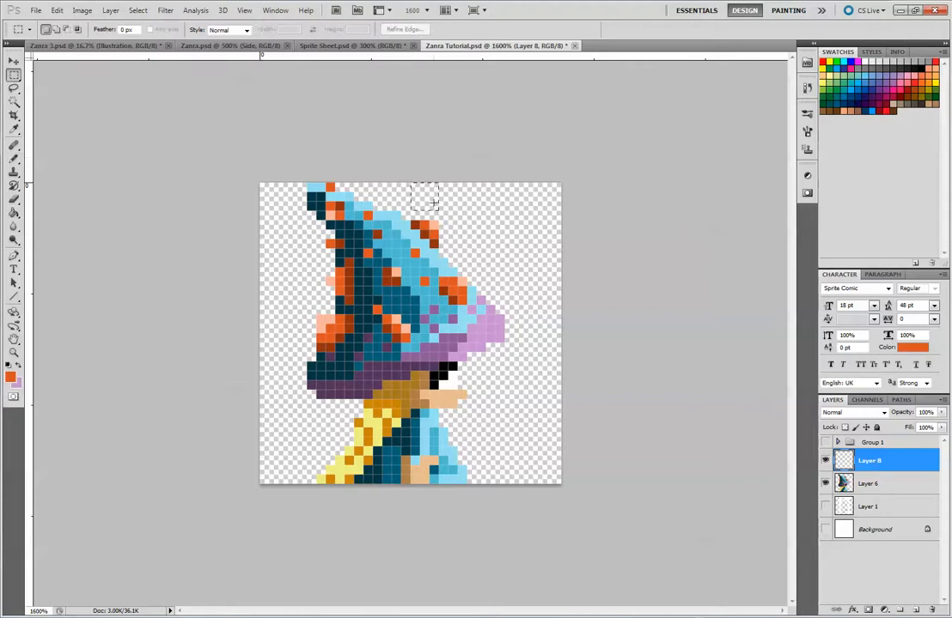
drag(411, 179, 556, 496)
click(231, 29)
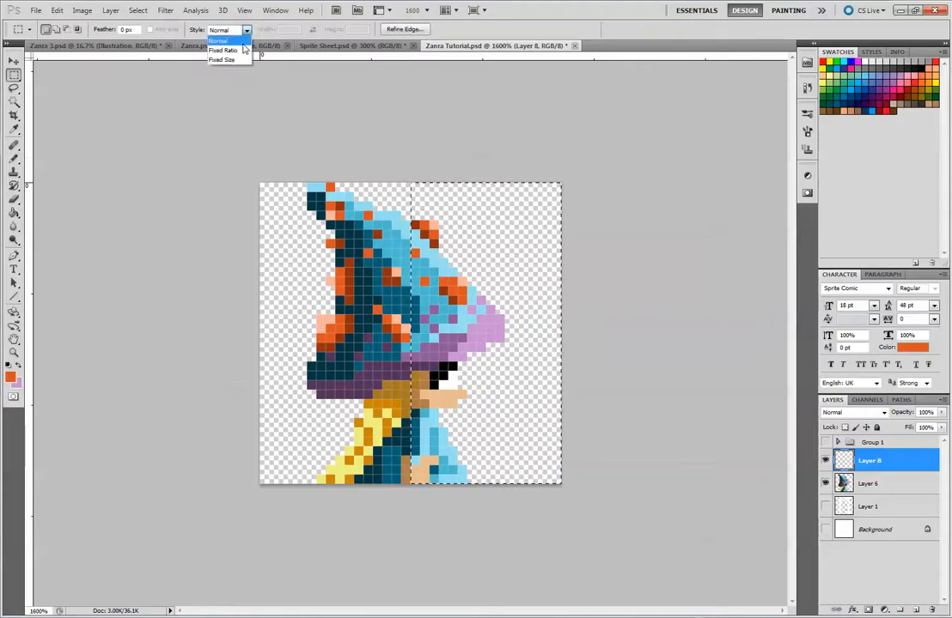
click(225, 57)
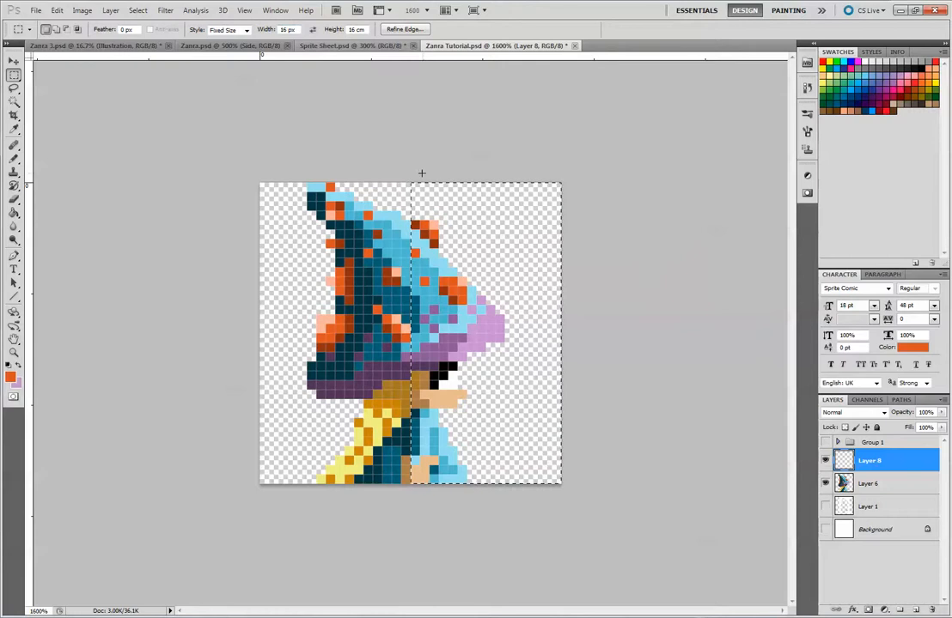
drag(408, 180, 383, 175)
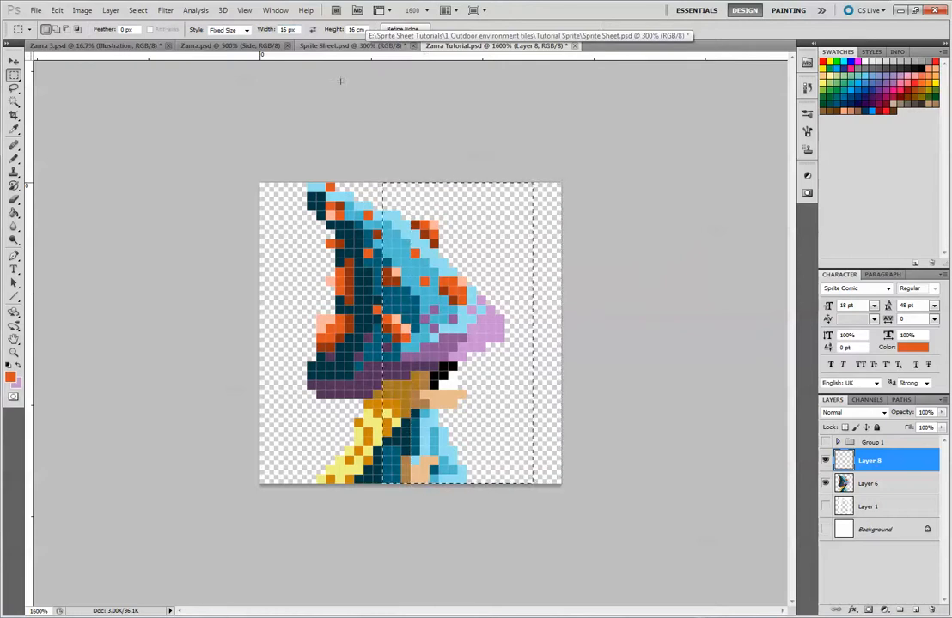
Set the fixed selection height to 32 px and place the selection over the canvas's right half
drag(355, 29, 348, 29)
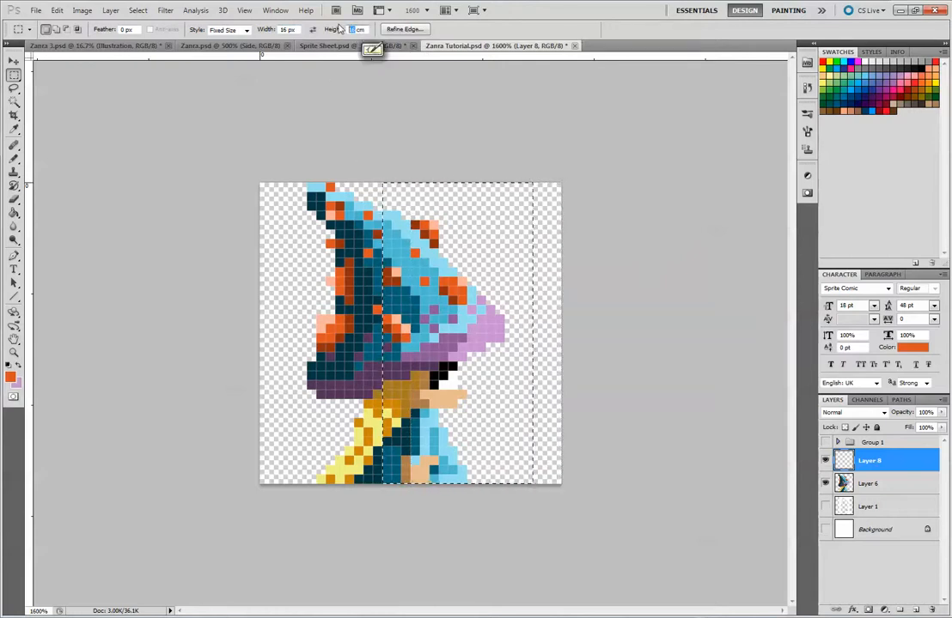
key(Right)
key(Right)
key(Right)
key(Right)
key(BackSpace)
key(BackSpace)
key(BackSpace)
key(BackSpace)
key(BackSpace)
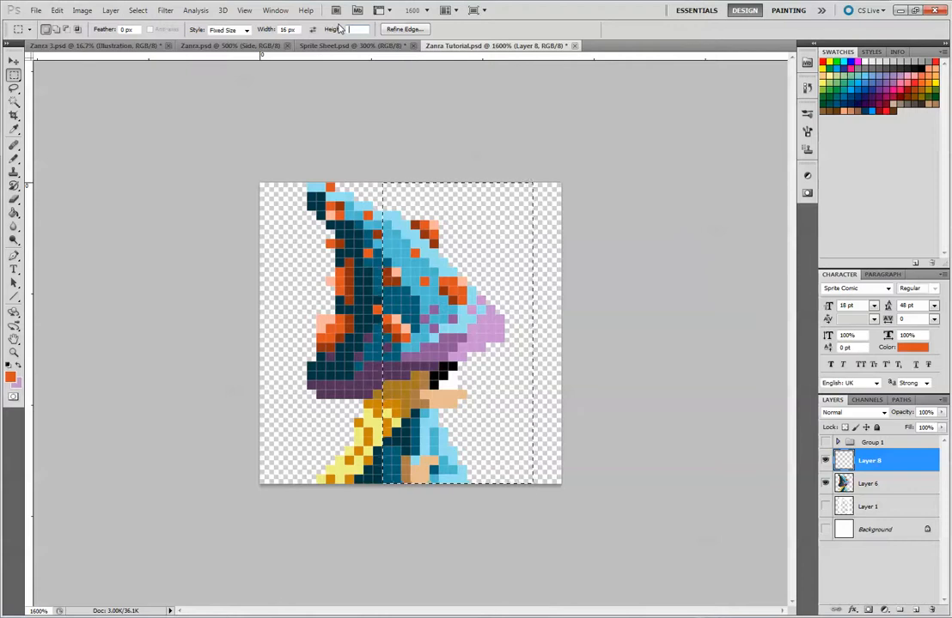
text(32)
key(Return)
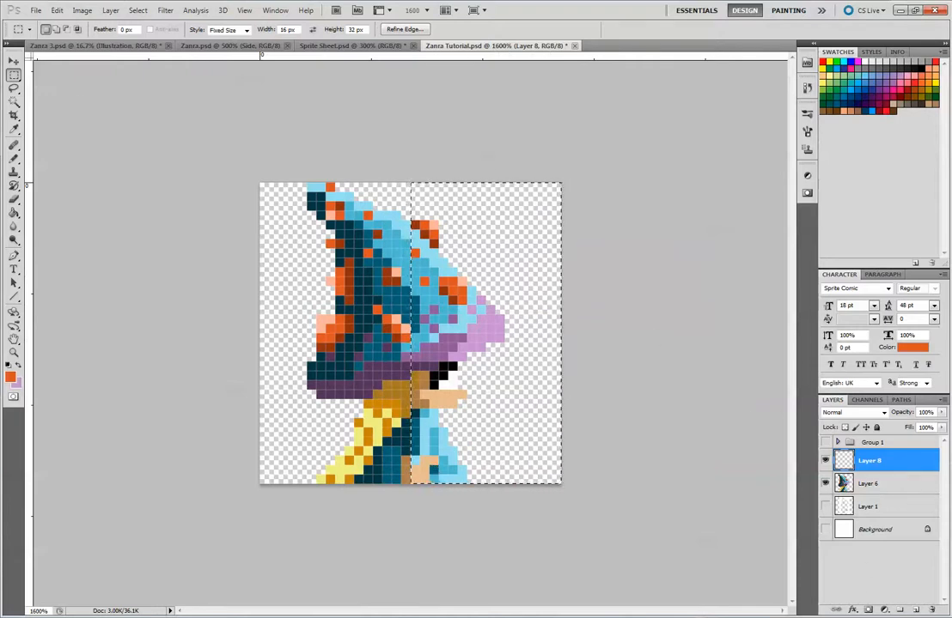
Stroke the selection with a 1 px inside orange line, reduce the guide layer's opacity to 33% and deselect
click(57, 9)
click(99, 191)
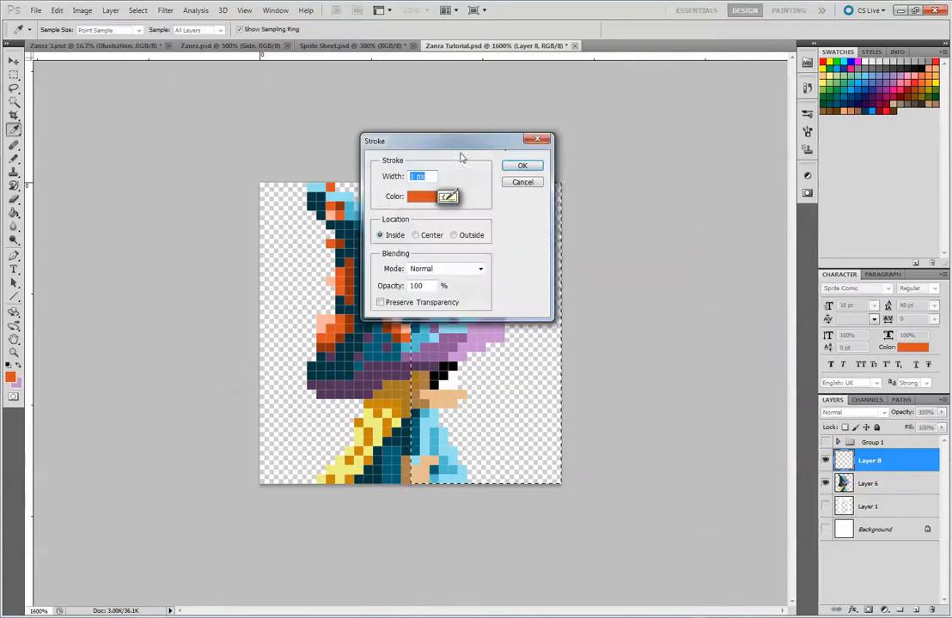
key(Return)
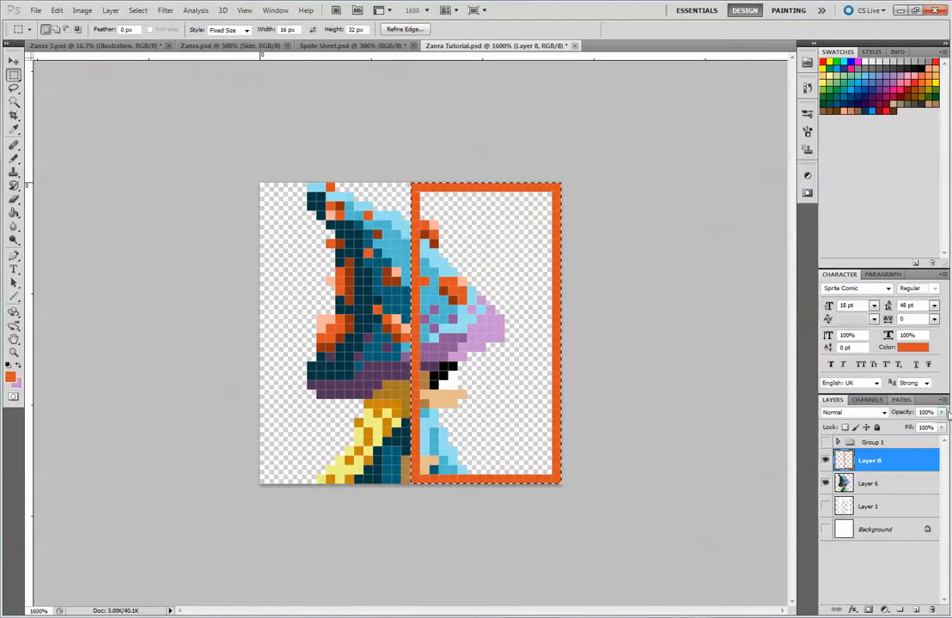
click(940, 412)
drag(942, 427, 908, 434)
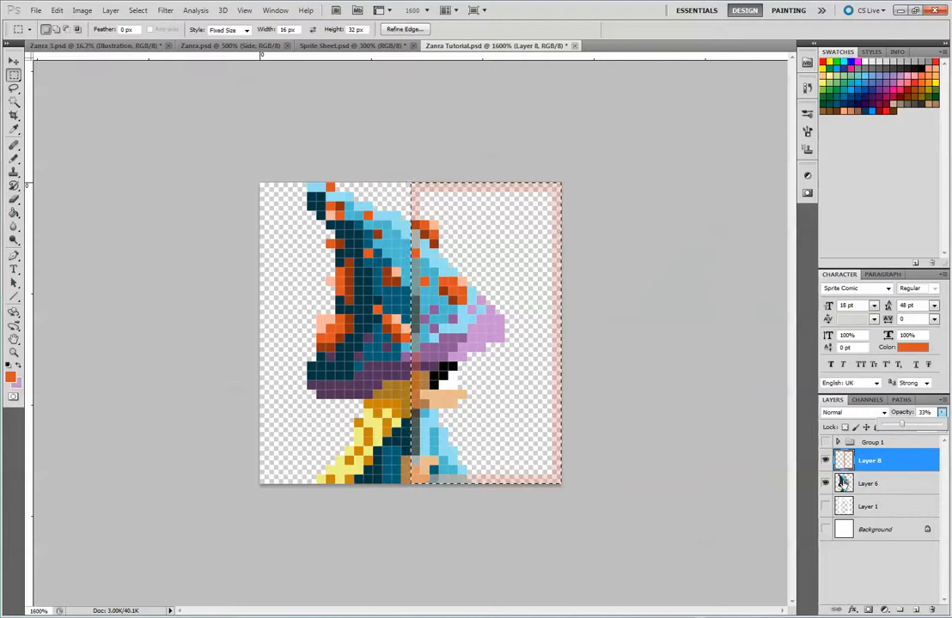
key(ctrl+d)
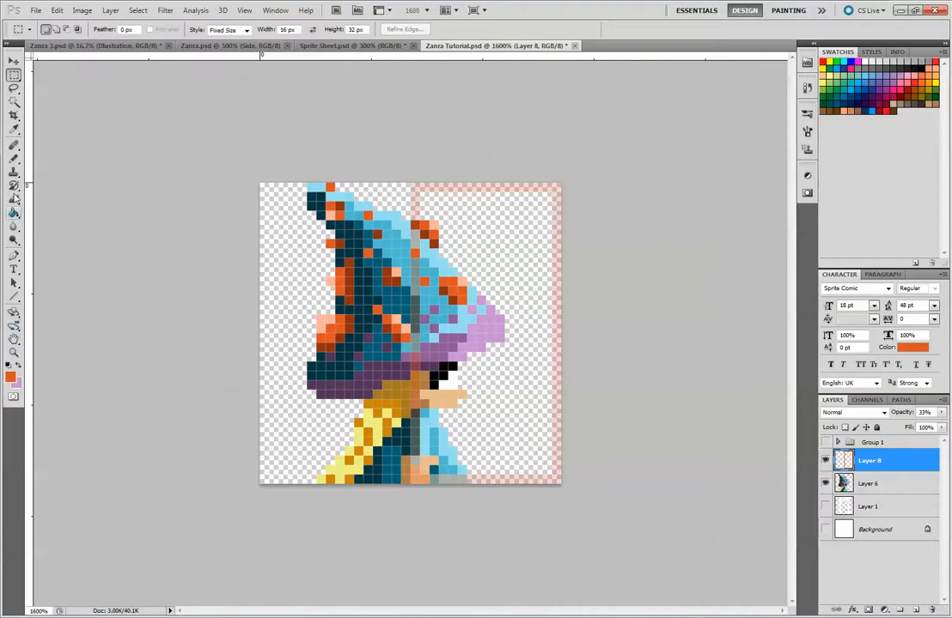
On a new layer, pencil a horizontal orange line about 22 pixels wide along the hat brim, centred on the guide line
click(15, 159)
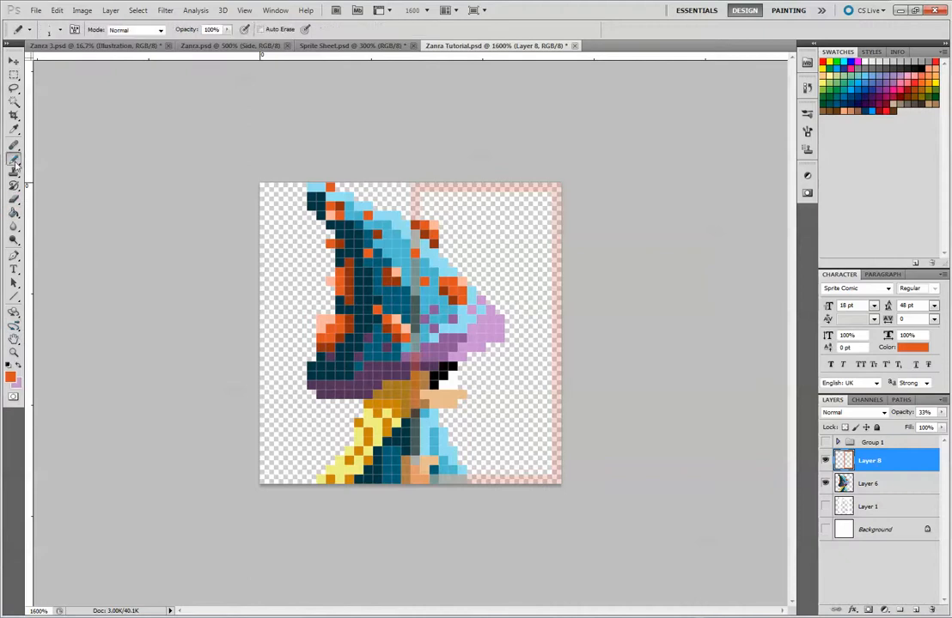
click(915, 610)
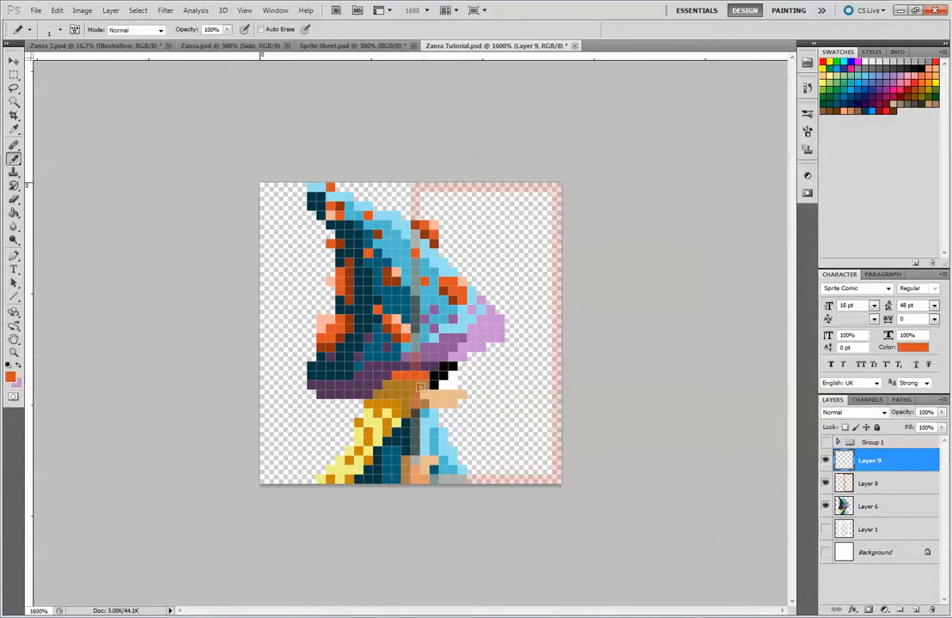
click(387, 375)
click(368, 376)
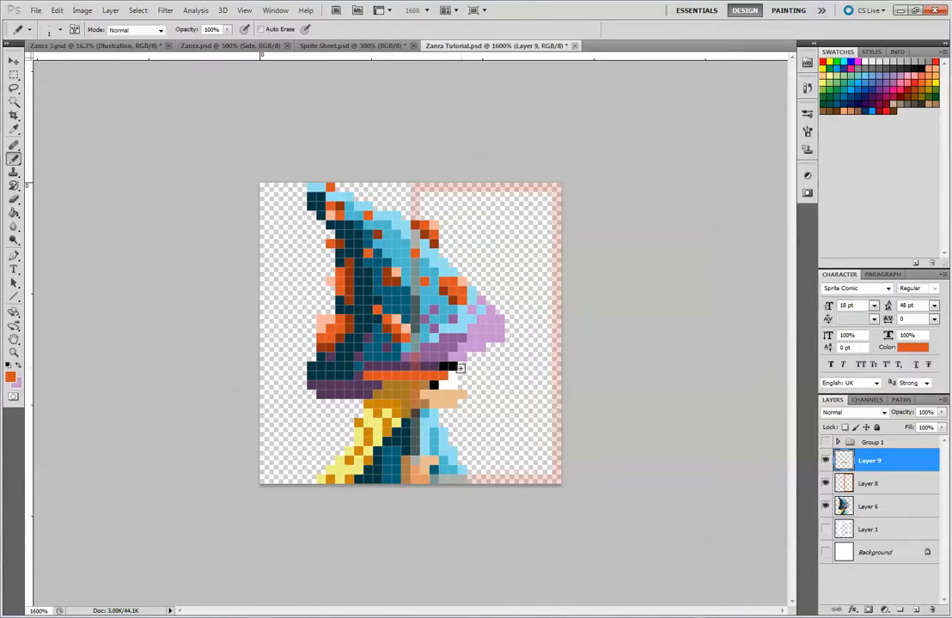
click(451, 375)
click(462, 375)
click(345, 375)
click(472, 375)
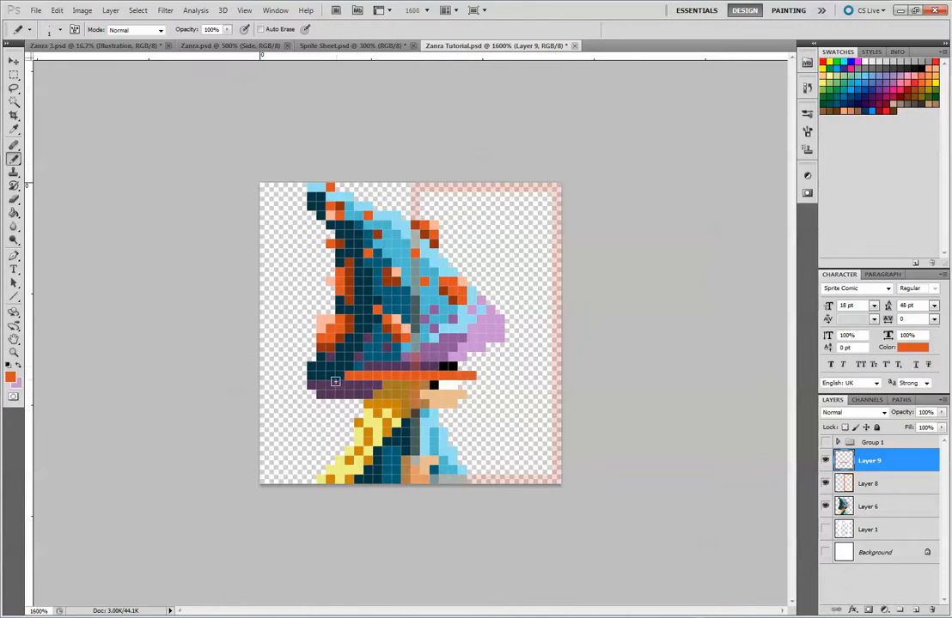
click(480, 375)
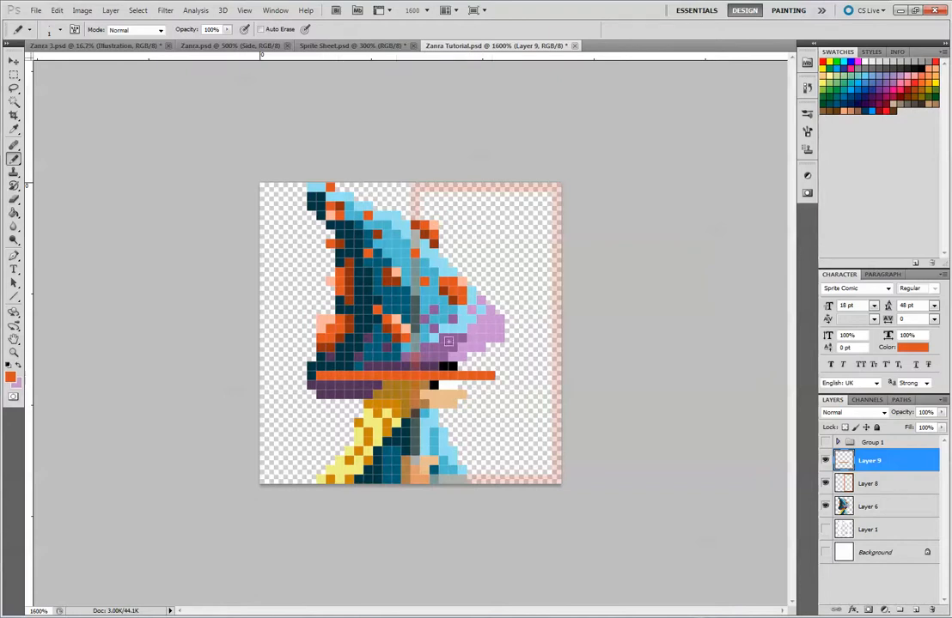
click(499, 375)
click(510, 376)
Pencil a small orange box about 4 by 3 pixels at the top centre of the canvas as the hat tip
click(416, 200)
mouse_move(421, 201)
mouse_down()
mouse_move(398, 188)
mouse_move(409, 185)
mouse_move(401, 183)
mouse_move(402, 205)
mouse_move(397, 186)
mouse_move(418, 212)
mouse_up()
key(ctrl+z)
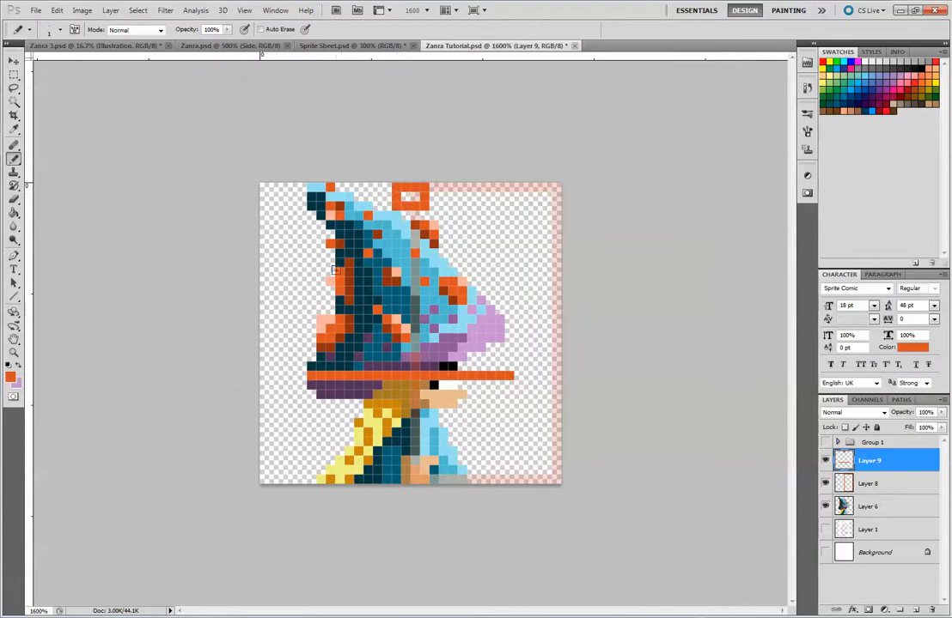
Pencil vertical lines about 12 pixels tall rising from both ends of the brim line
mouse_move(303, 244)
mouse_down()
mouse_move(309, 345)
mouse_move(311, 259)
mouse_up()
key(ctrl+z)
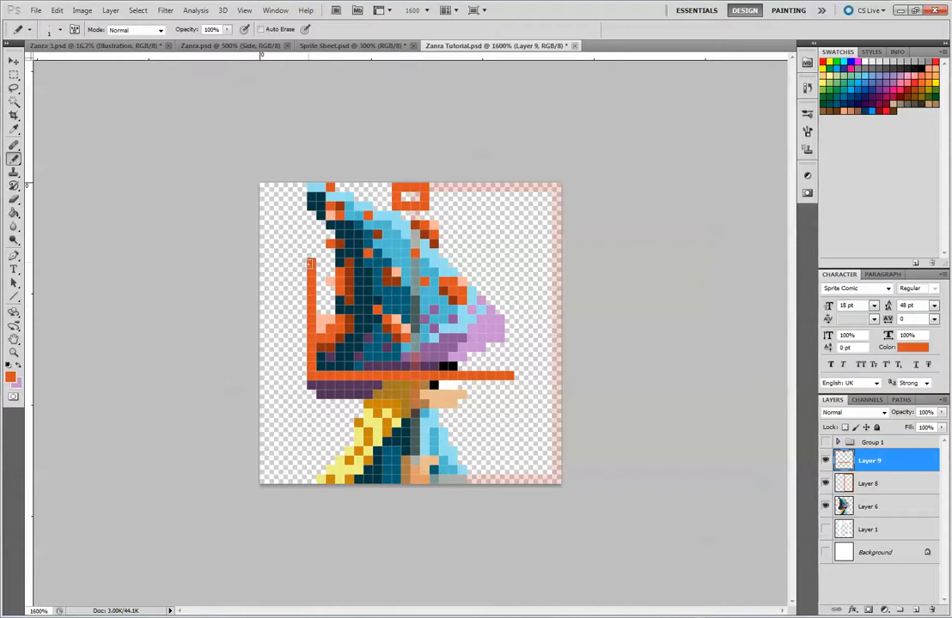
drag(510, 374, 506, 266)
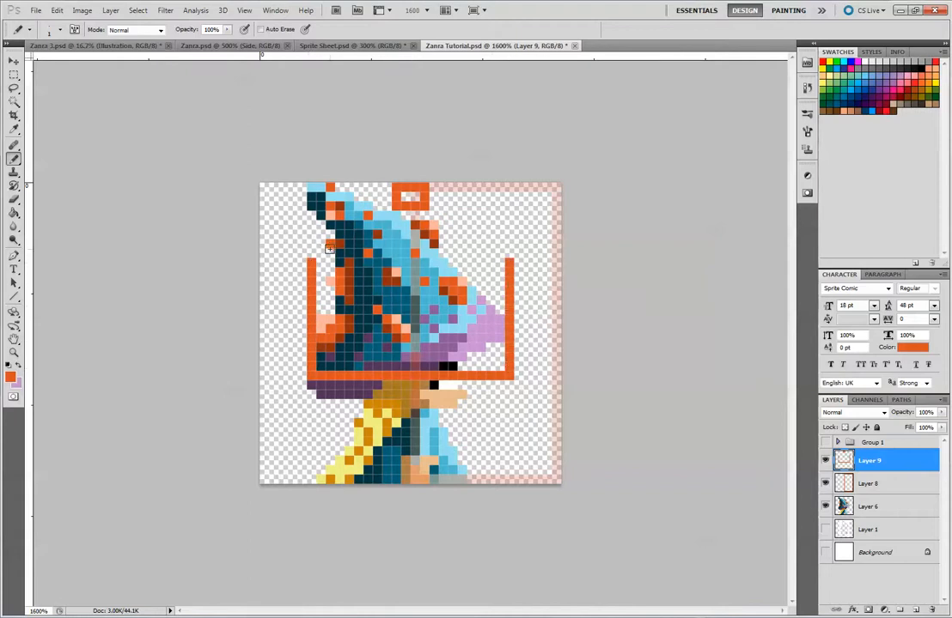
right_click(358, 226)
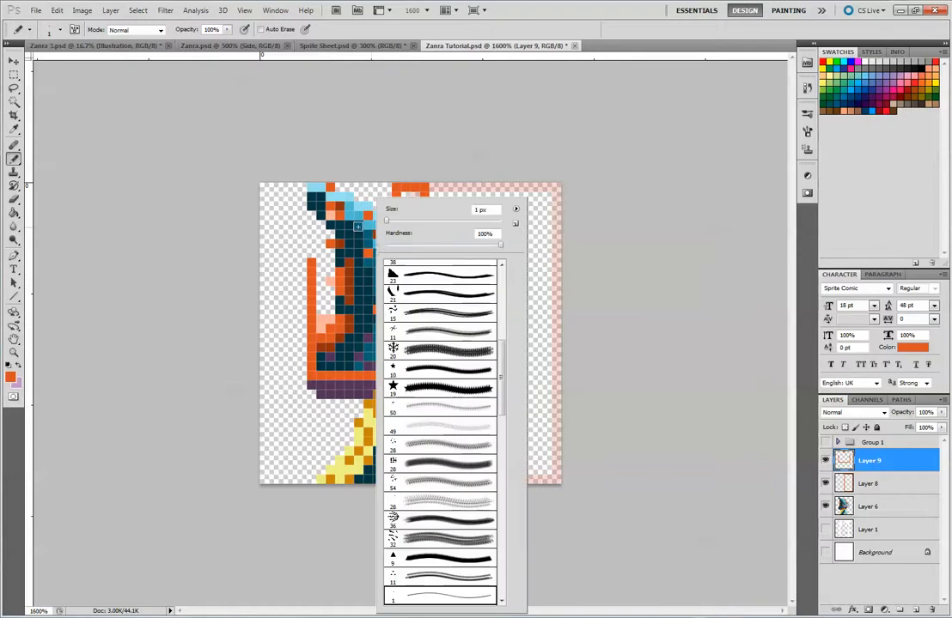
click(522, 150)
right_click(517, 140)
click(565, 225)
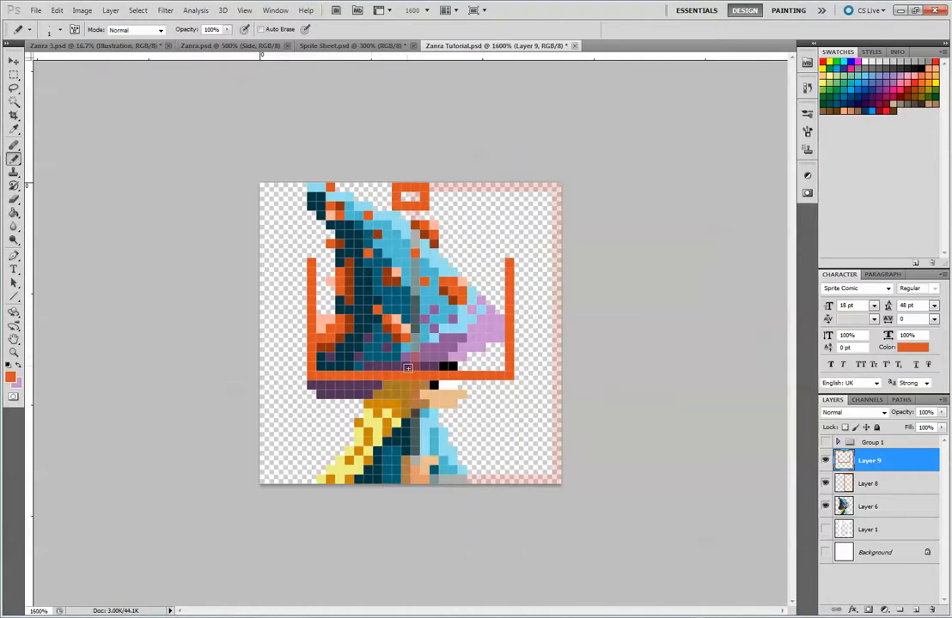
Pencil a base line about 14 pixels wide along the canvas's lower edge and a curved chin line beneath the brim
drag(393, 480, 443, 481)
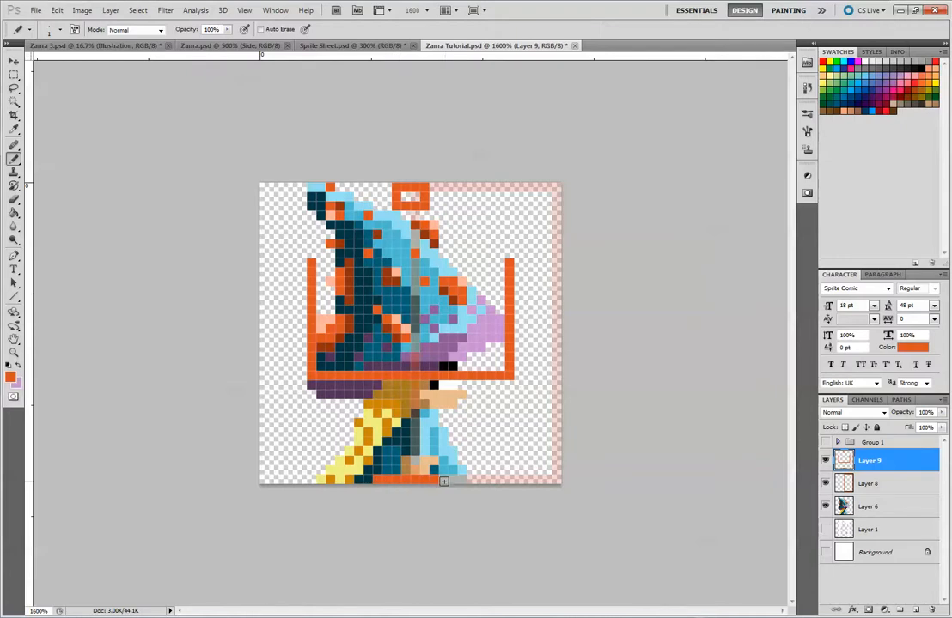
click(367, 479)
click(460, 478)
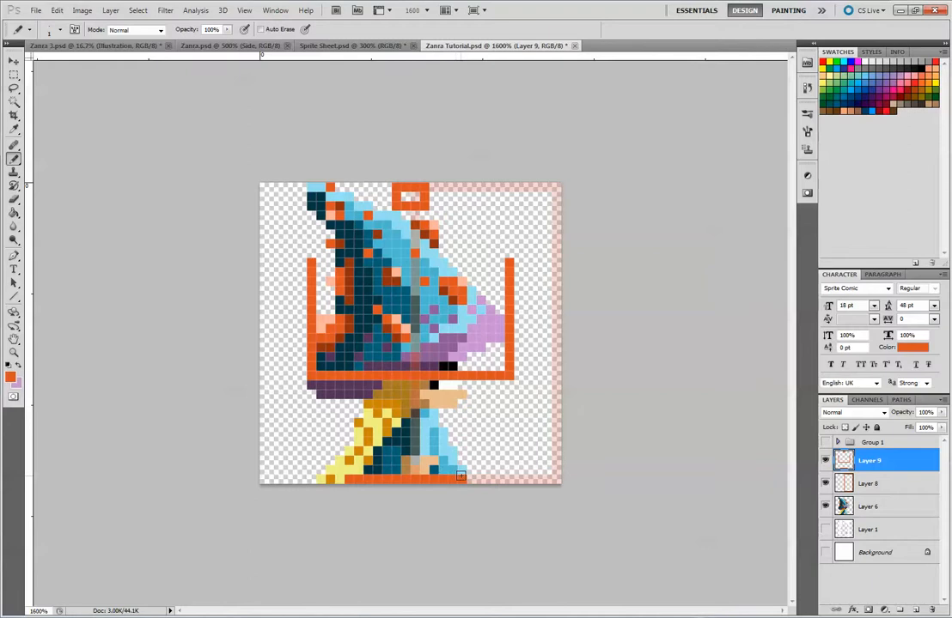
click(471, 478)
drag(405, 393, 417, 392)
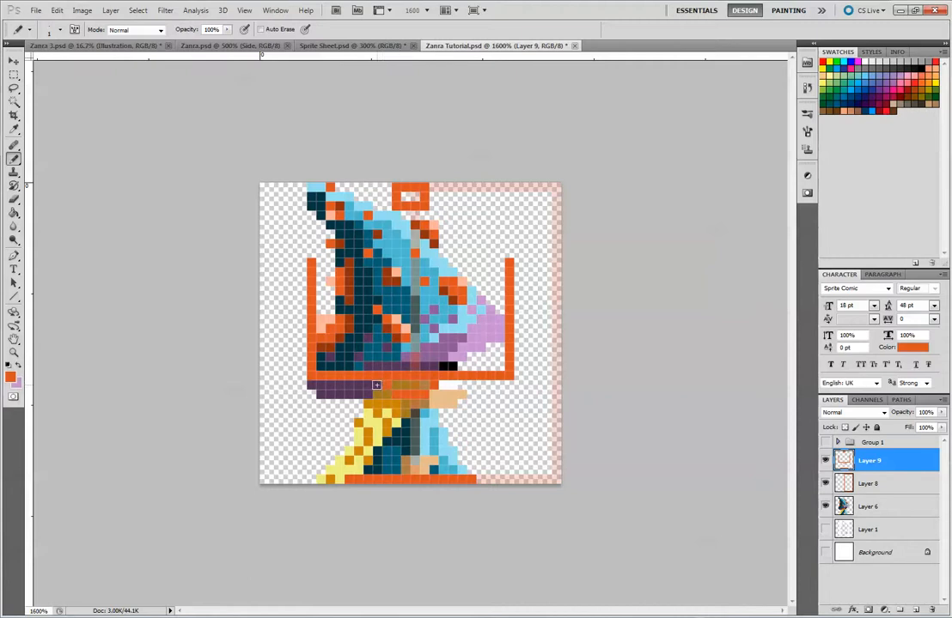
click(433, 384)
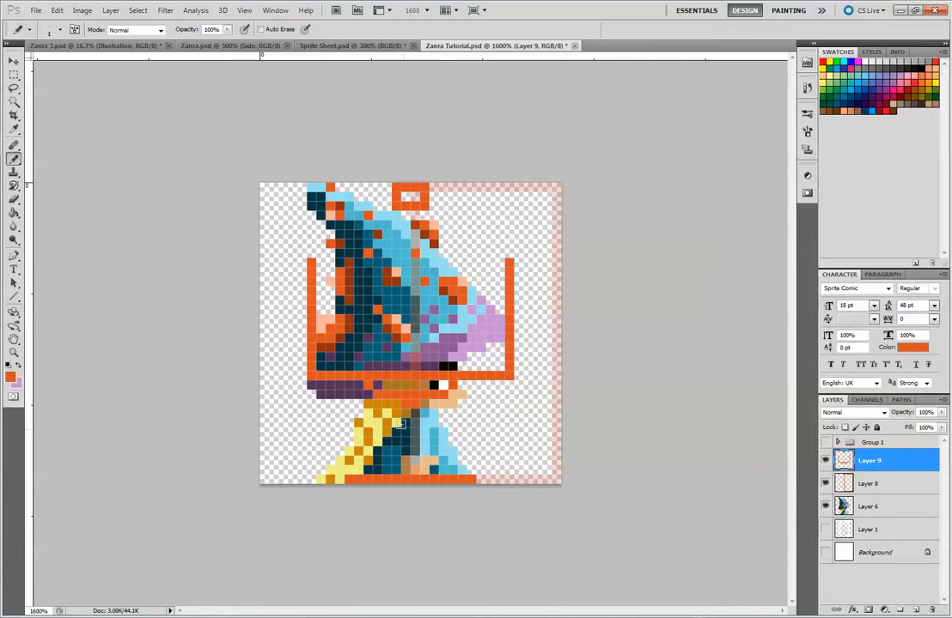
Pencil the stepped left and right body sides connecting the base line to the hat brim
click(357, 460)
drag(345, 476, 348, 385)
key(ctrl+z)
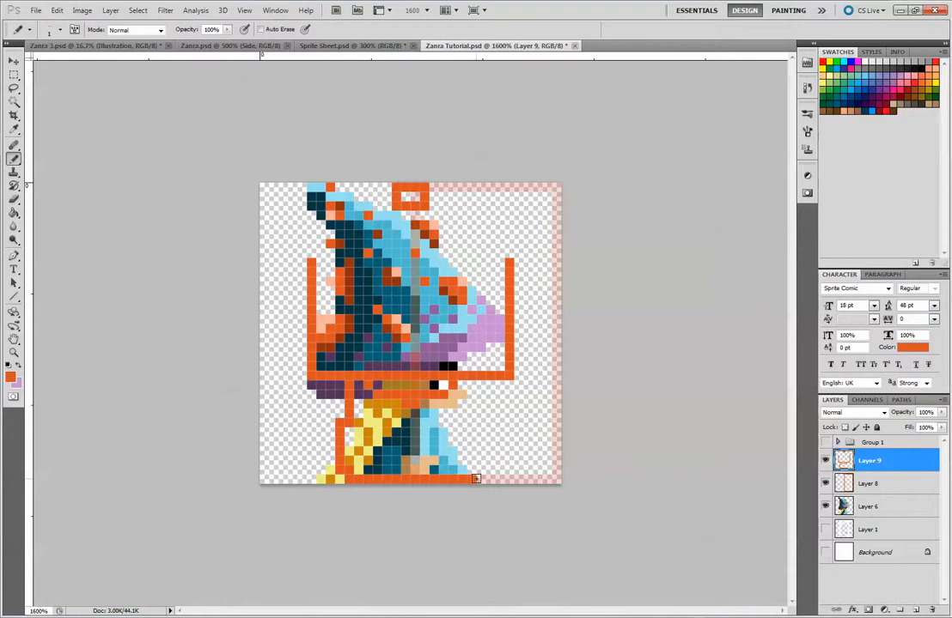
drag(480, 480, 471, 391)
key(ctrl+z)
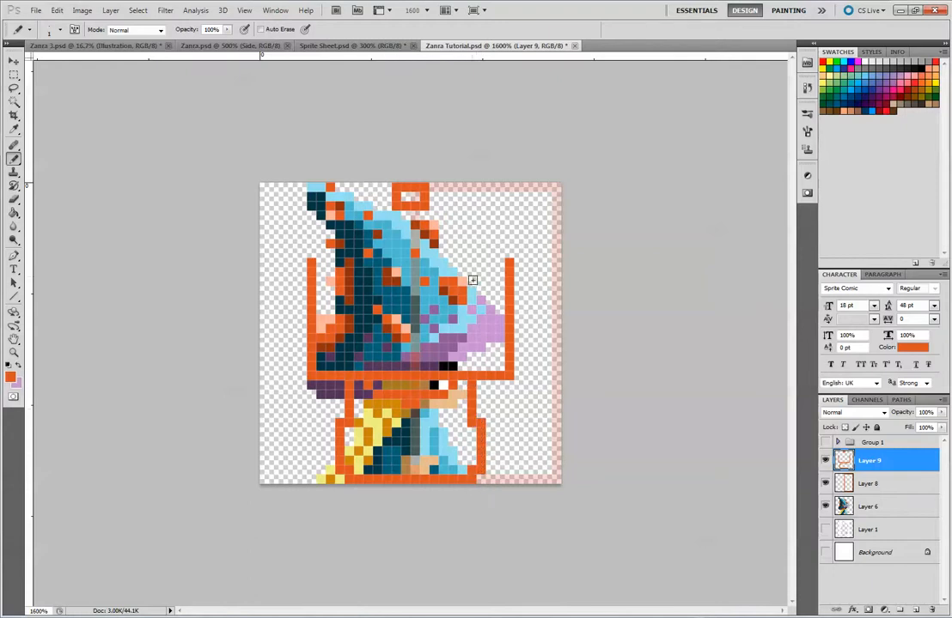
Pencil stepped diagonal lines sloping outward from both sides of the hat-tip box for the hat cone
drag(390, 209, 346, 313)
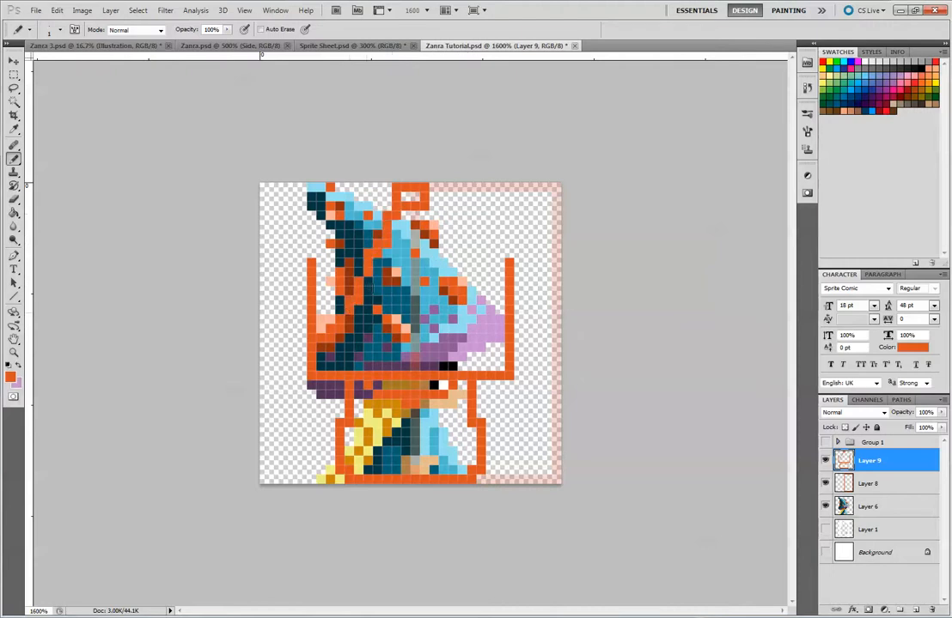
drag(438, 214, 468, 290)
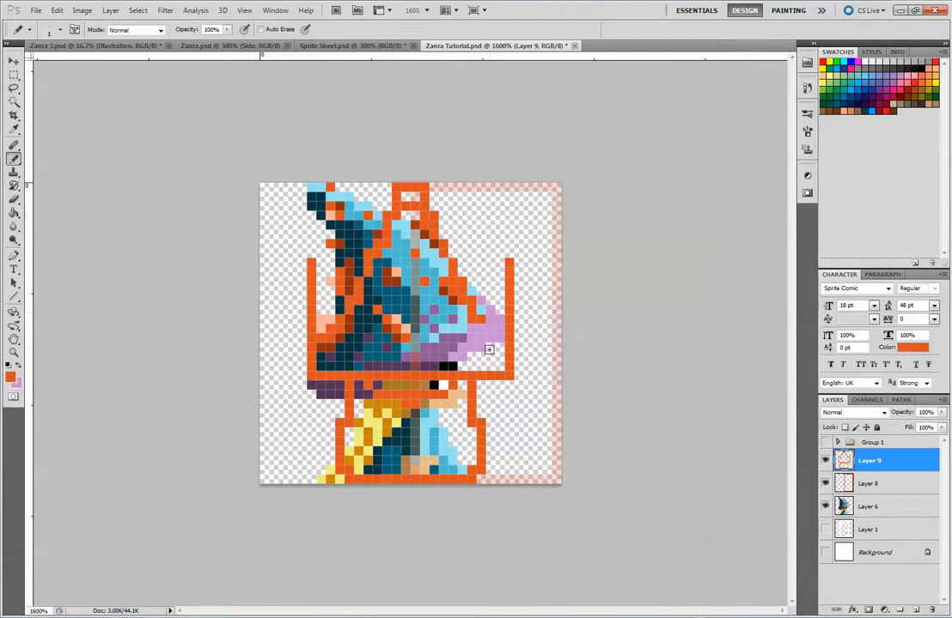
Hide the Layer 6 side-view sprite, show the white Background and keep Layer 1 hidden behind the outline
click(824, 506)
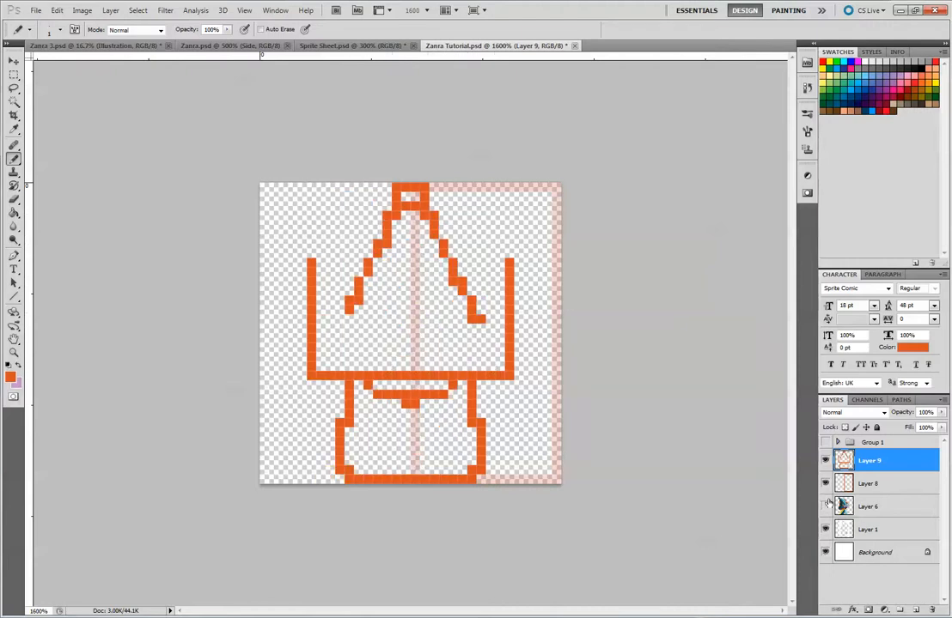
click(825, 552)
click(824, 529)
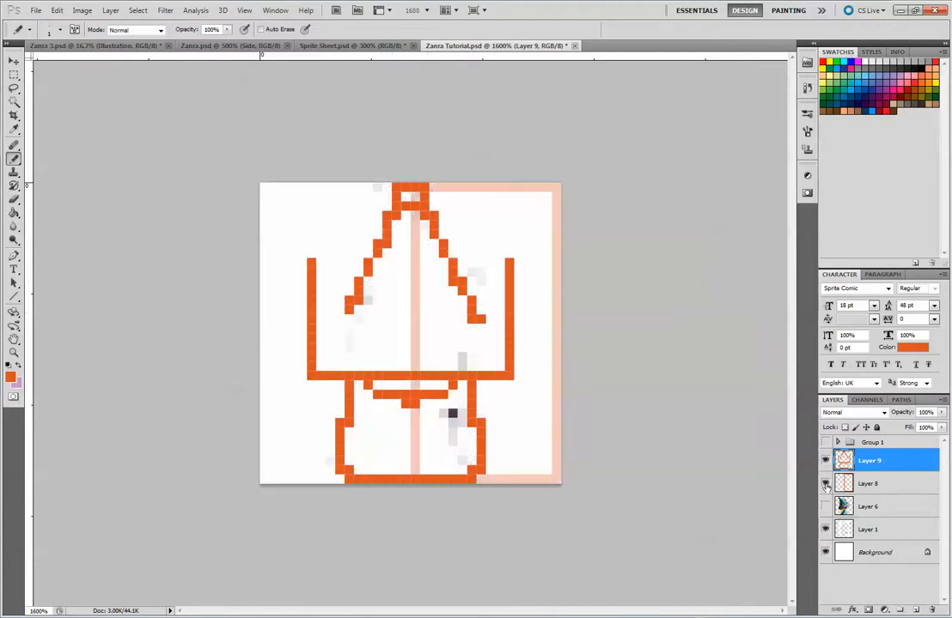
click(824, 529)
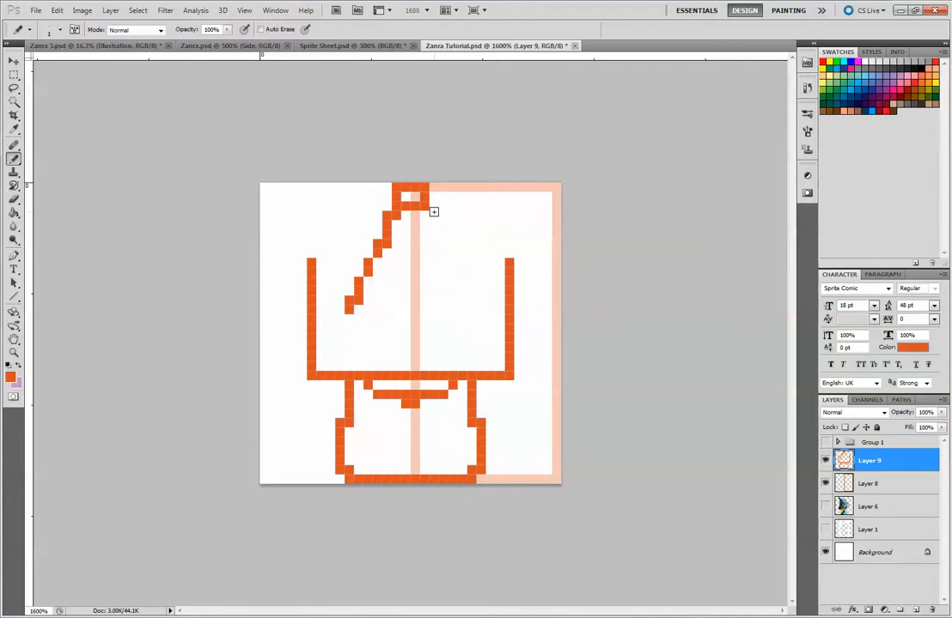
Pencil the hat cone's right slope as a stepped diagonal mirroring the left slope
drag(425, 213, 471, 310)
key(ctrl+z)
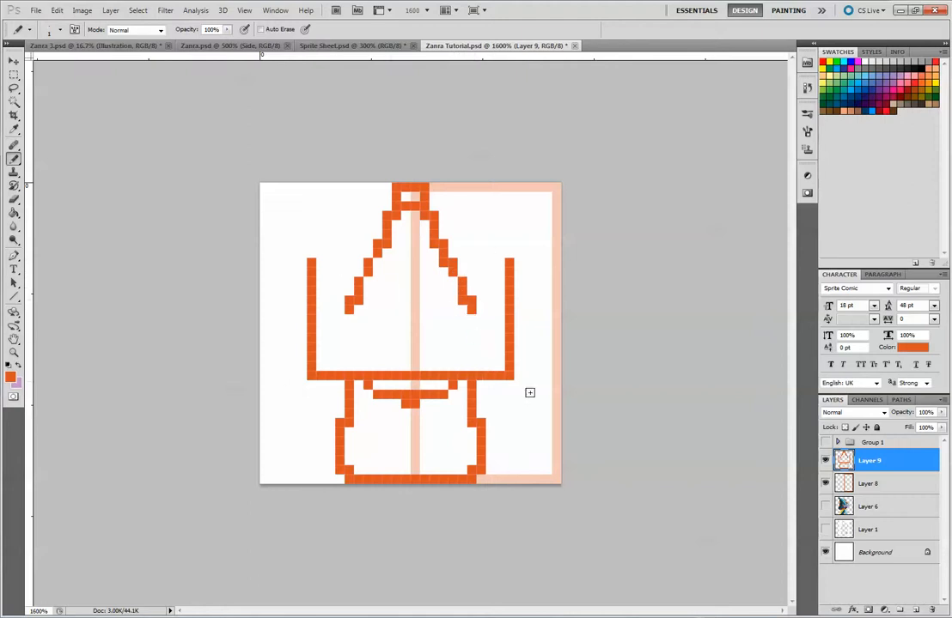
Sample the light purple from the Layer 6 side-view brim and pencil a stepped curve along the hat's lower-right edge
click(826, 507)
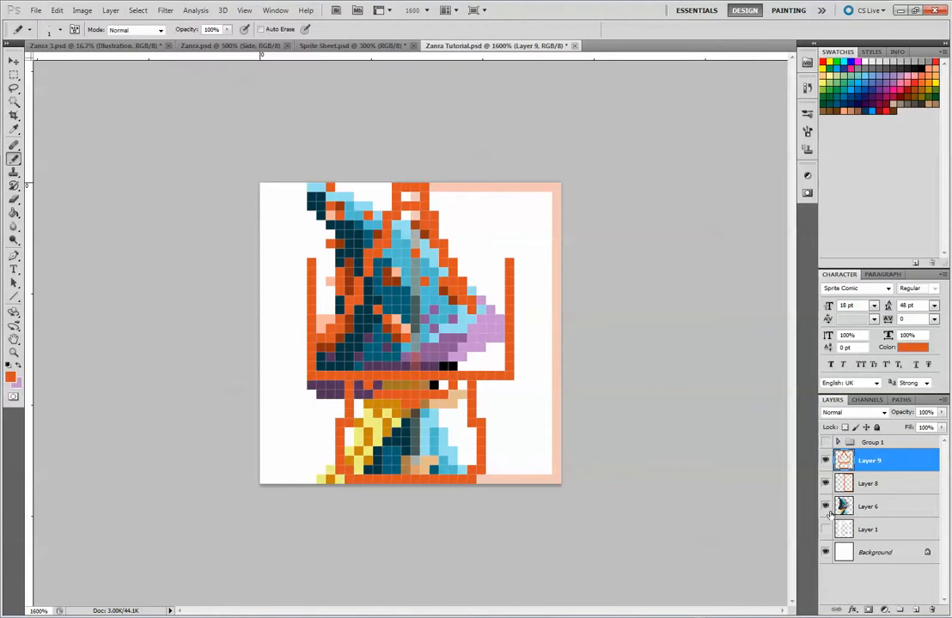
alt+click(495, 331)
click(826, 508)
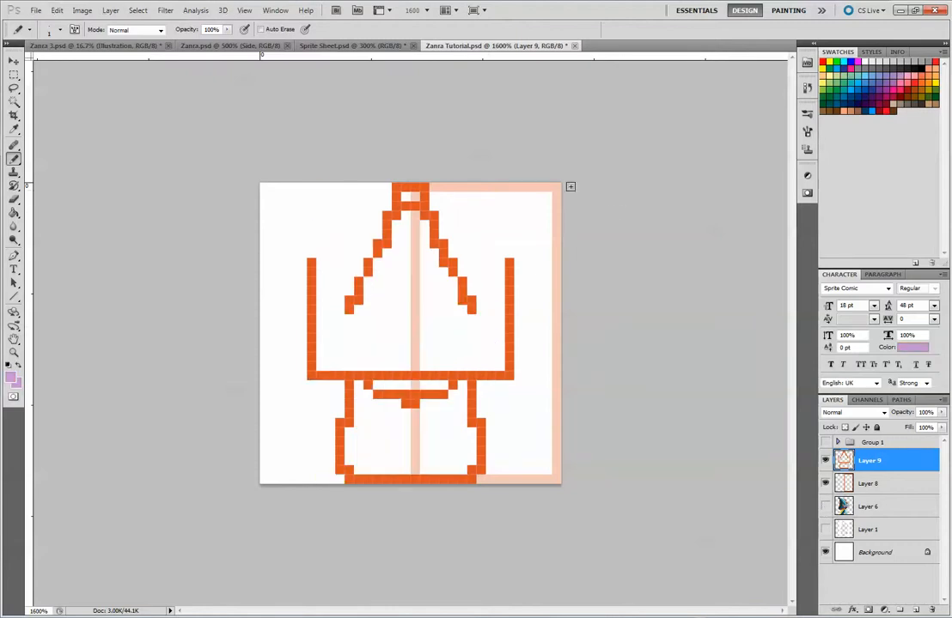
mouse_move(558, 188)
mouse_down()
mouse_move(504, 228)
mouse_move(551, 227)
mouse_move(580, 270)
mouse_up()
key(ctrl+alt+z)
key(ctrl+alt+z)
key(ctrl+alt+z)
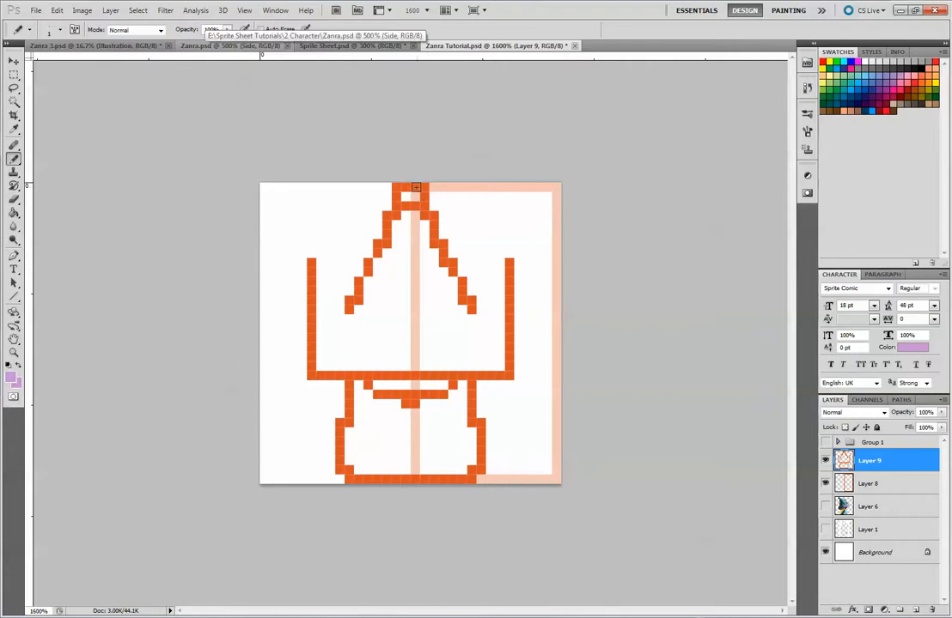
drag(424, 190, 418, 190)
drag(509, 260, 508, 347)
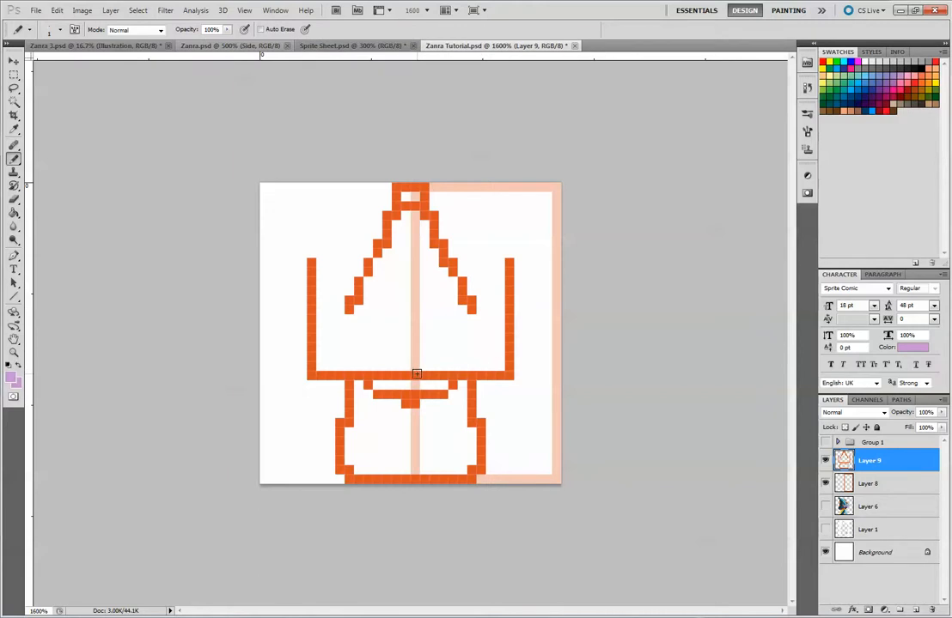
mouse_move(421, 375)
mouse_down()
mouse_move(475, 356)
mouse_move(498, 327)
mouse_move(508, 269)
mouse_up()
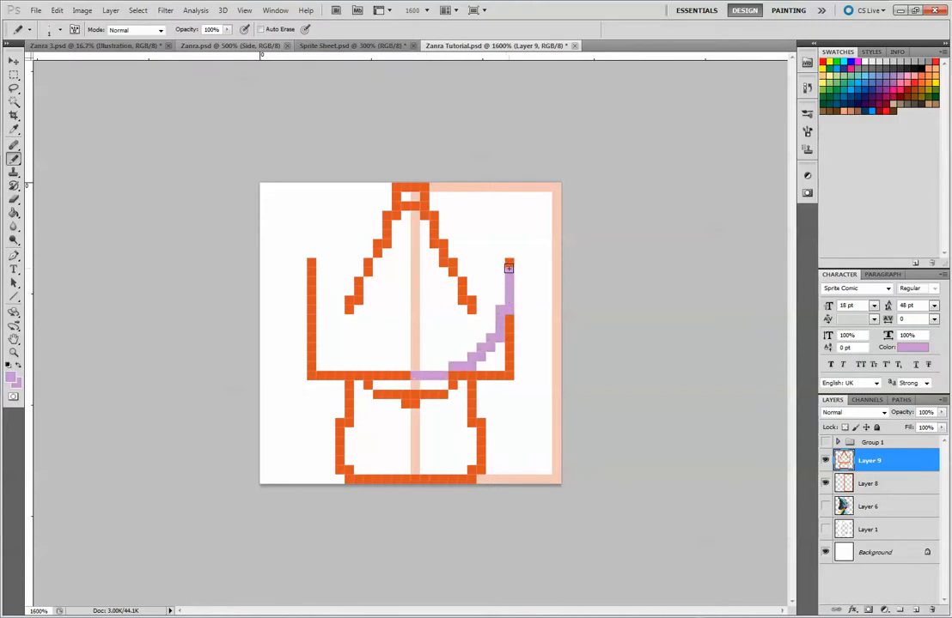
click(509, 264)
Sample the medium purple from the side-view brim and pencil the hat's upper-right curve from the side edge back to the cone
click(825, 508)
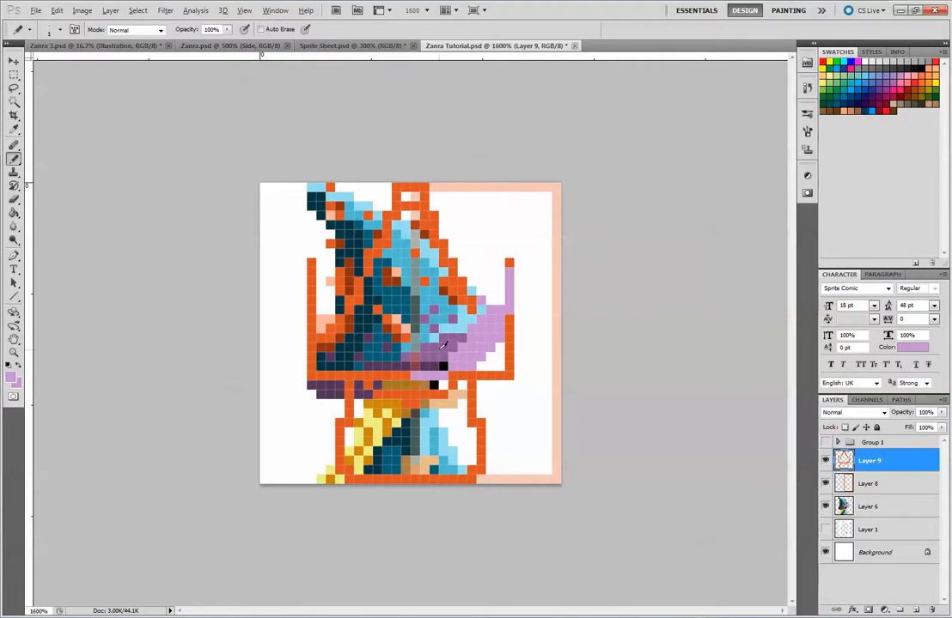
alt+click(441, 345)
drag(511, 281, 507, 308)
click(825, 506)
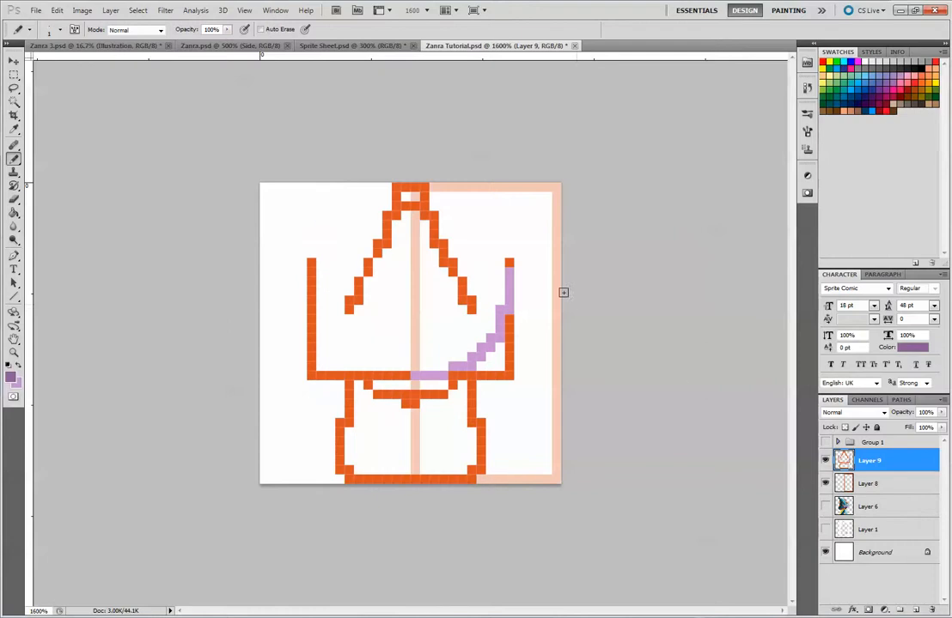
click(511, 271)
mouse_move(509, 289)
mouse_down()
mouse_move(509, 270)
mouse_move(453, 216)
mouse_up()
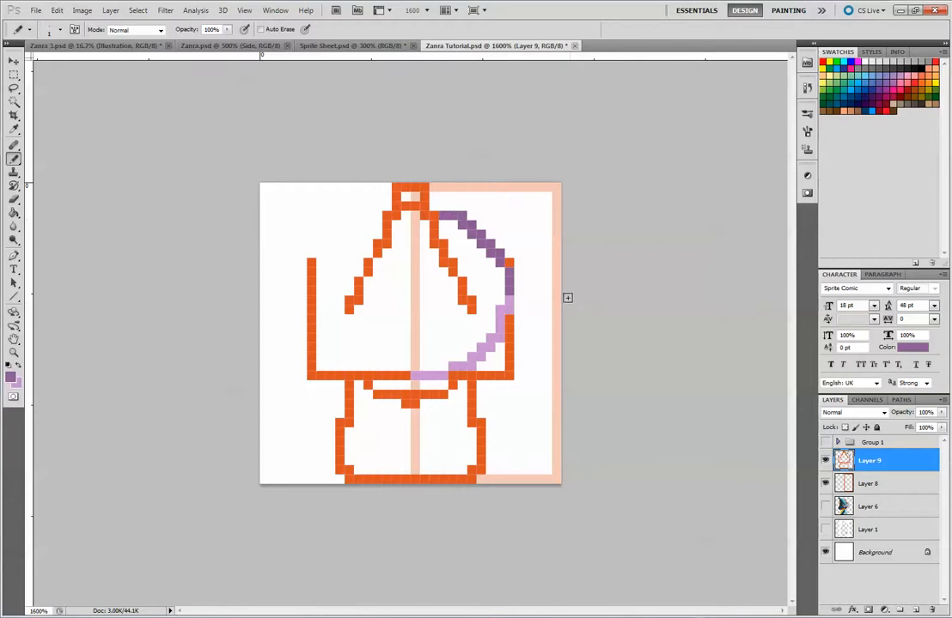
key(ctrl+z)
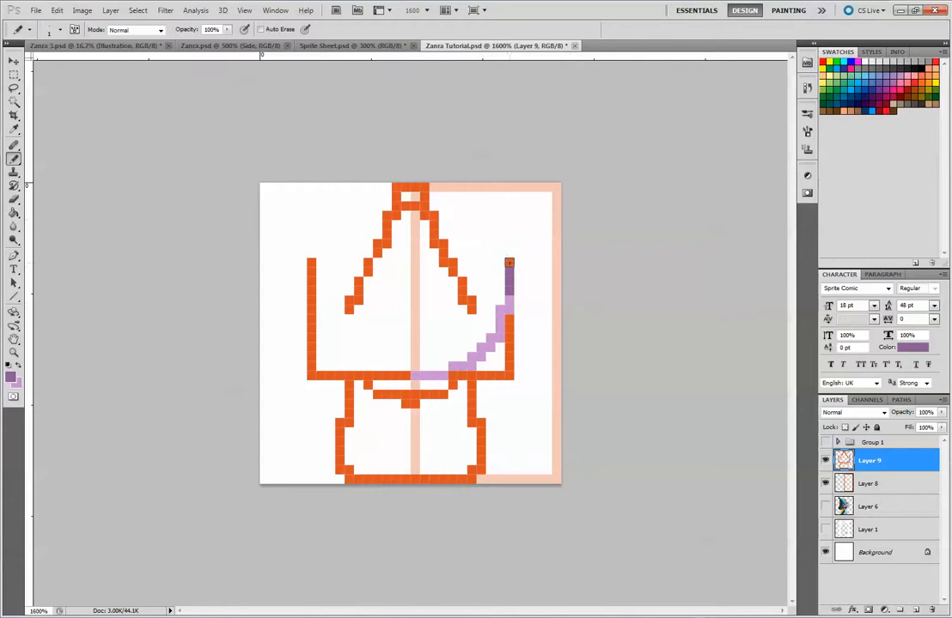
mouse_move(508, 263)
mouse_down()
mouse_move(494, 244)
mouse_move(450, 224)
mouse_up()
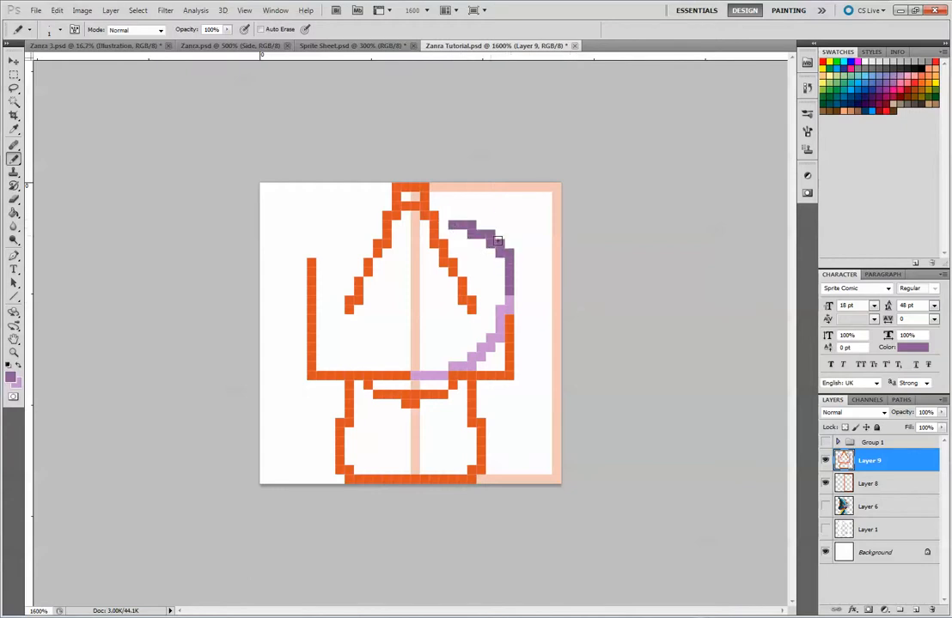
click(443, 226)
Sample the dark purple from the side-view brim and hide the Layer 8 centre guide and the Layer 6 side view
click(824, 506)
alt+click(327, 391)
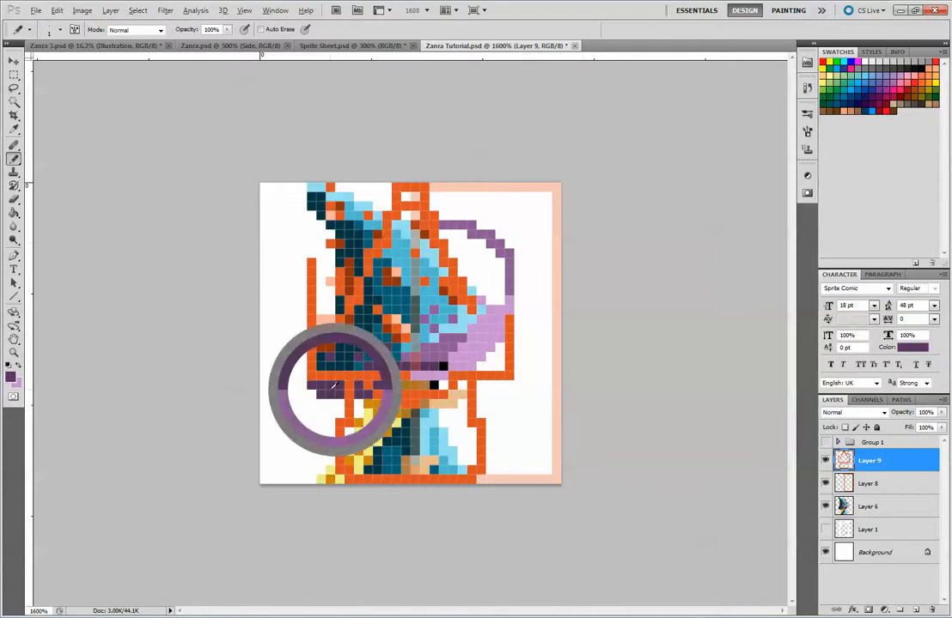
click(825, 484)
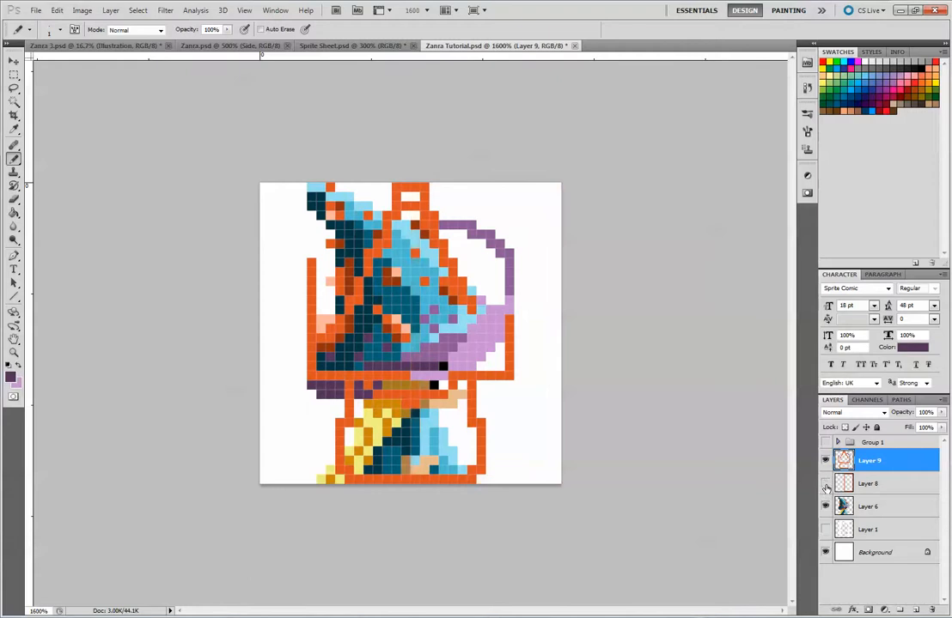
click(824, 484)
click(824, 483)
click(825, 506)
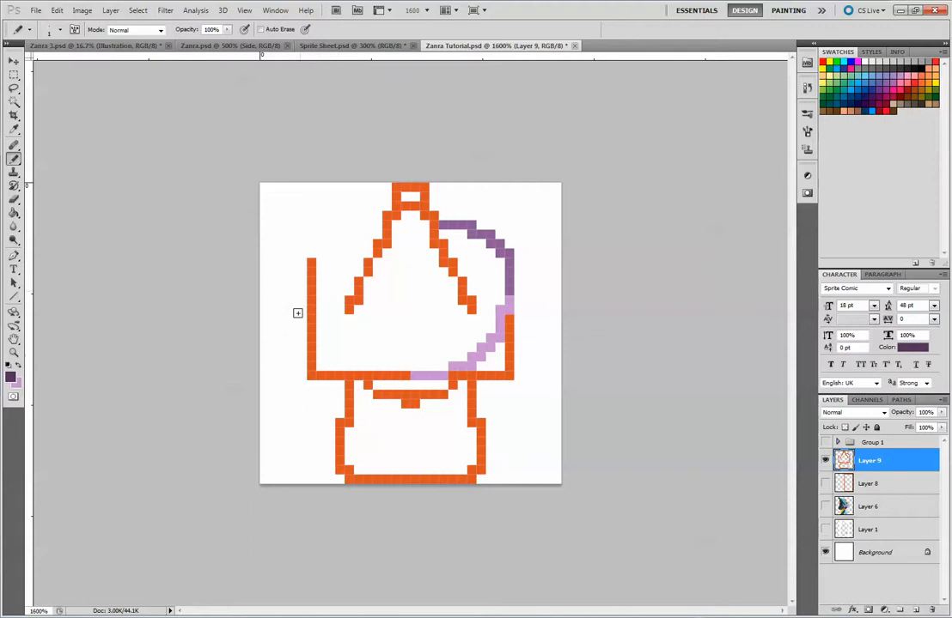
Sample the skin tone from the Layer 6 side view and paint the right half of the face beneath the brim
click(824, 506)
alt+click(453, 401)
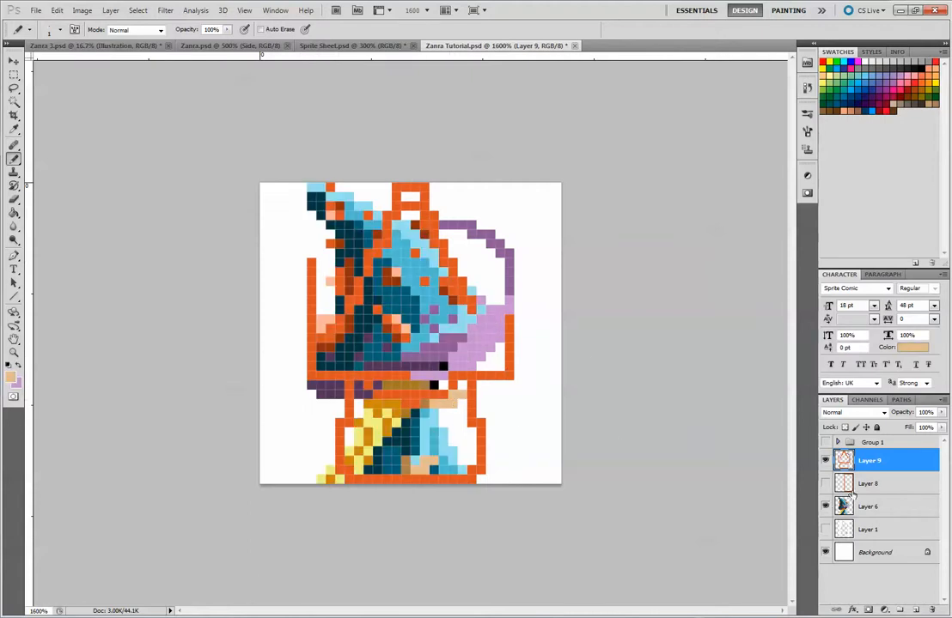
click(825, 461)
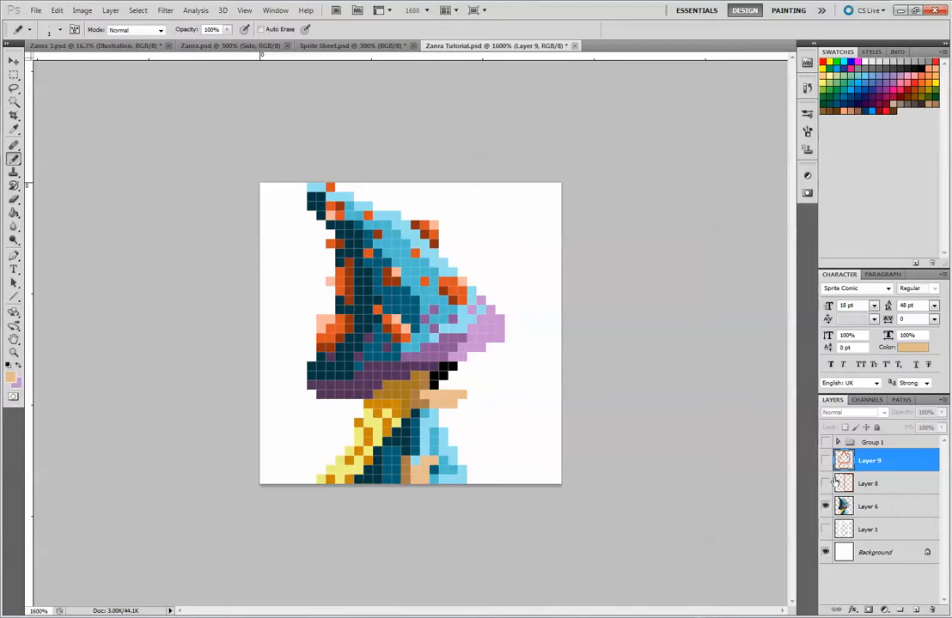
click(825, 461)
click(824, 507)
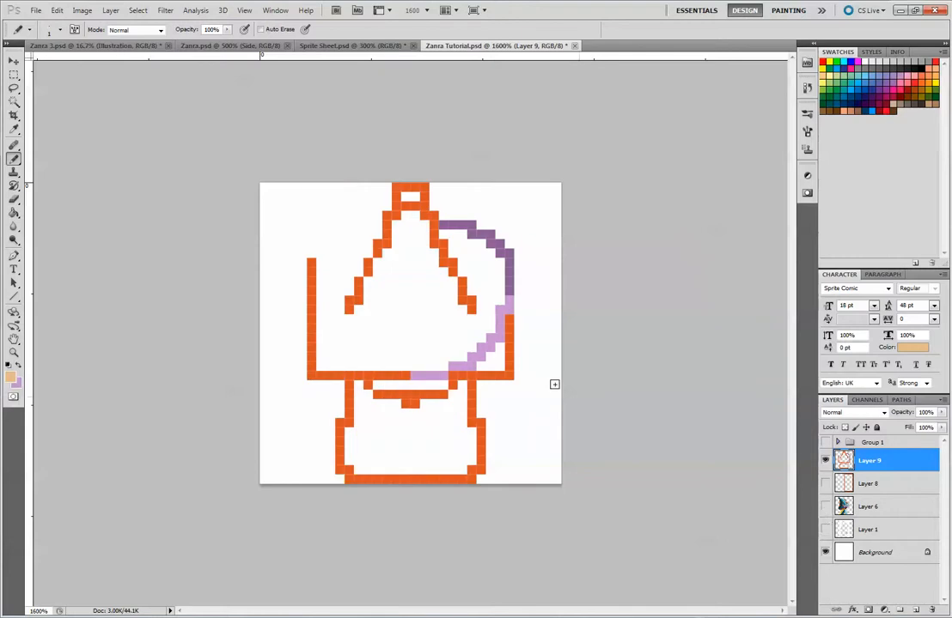
click(415, 386)
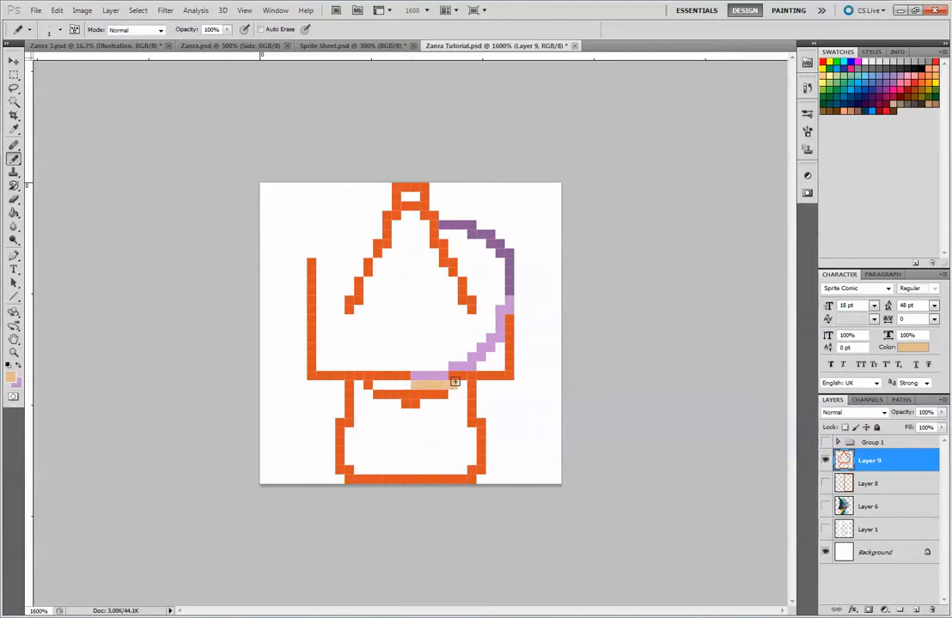
click(414, 395)
click(424, 396)
click(432, 392)
Widen the lower-right brim curve outward in light purple and erase its inner pixels
alt+click(484, 355)
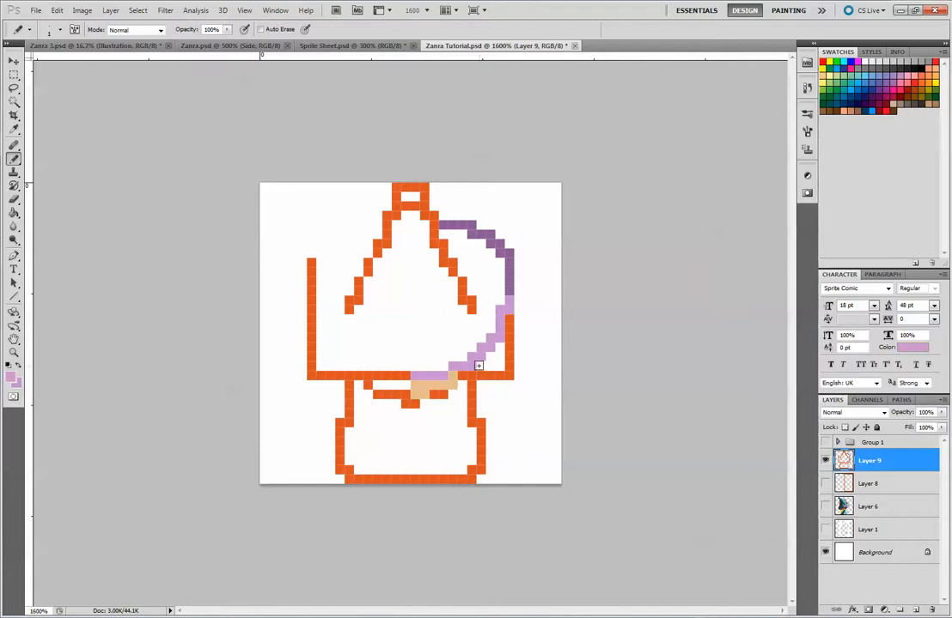
drag(478, 365, 503, 341)
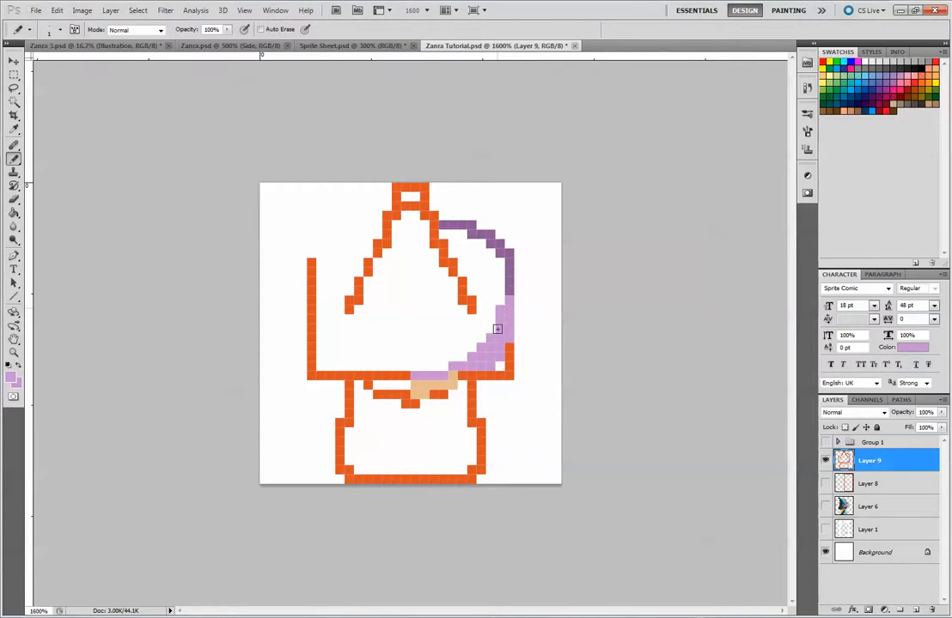
key(e)
mouse_move(493, 309)
mouse_down()
mouse_move(493, 333)
mouse_move(477, 346)
mouse_move(483, 350)
mouse_up()
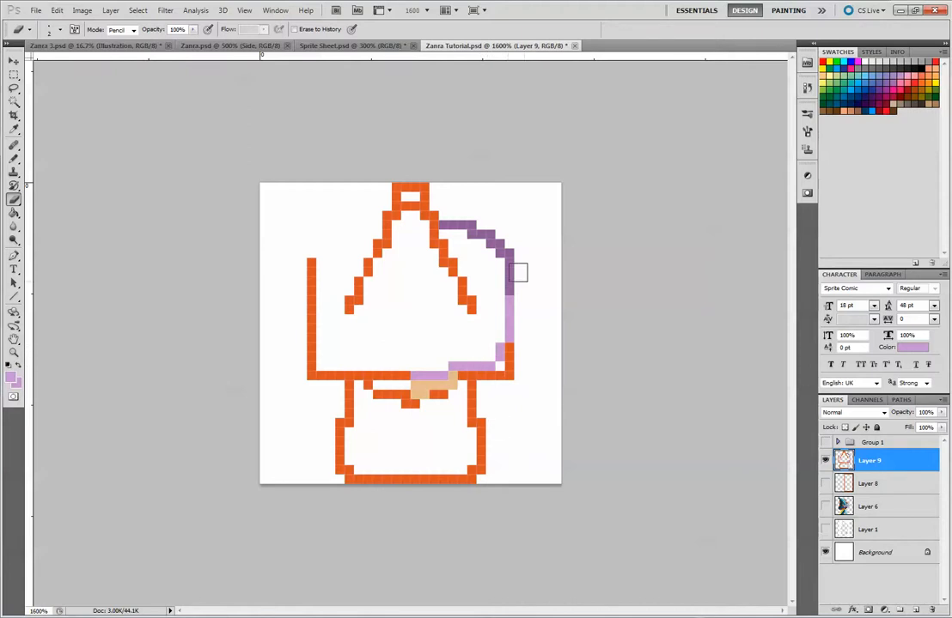
Sample the light blue from the Layer 6 side-view robe and repaint the hat cone's right edge with it
click(825, 506)
click(825, 507)
click(825, 507)
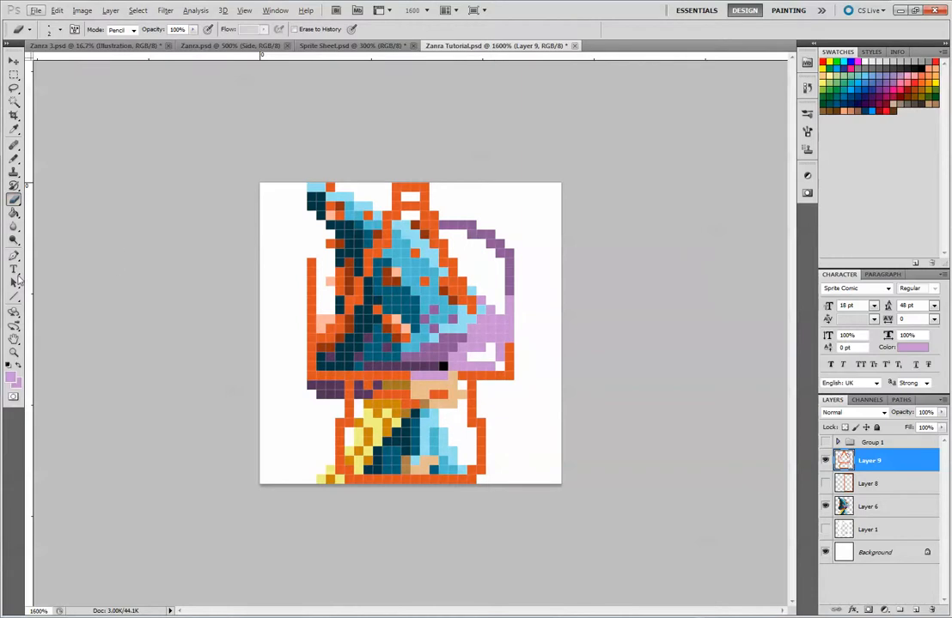
click(13, 159)
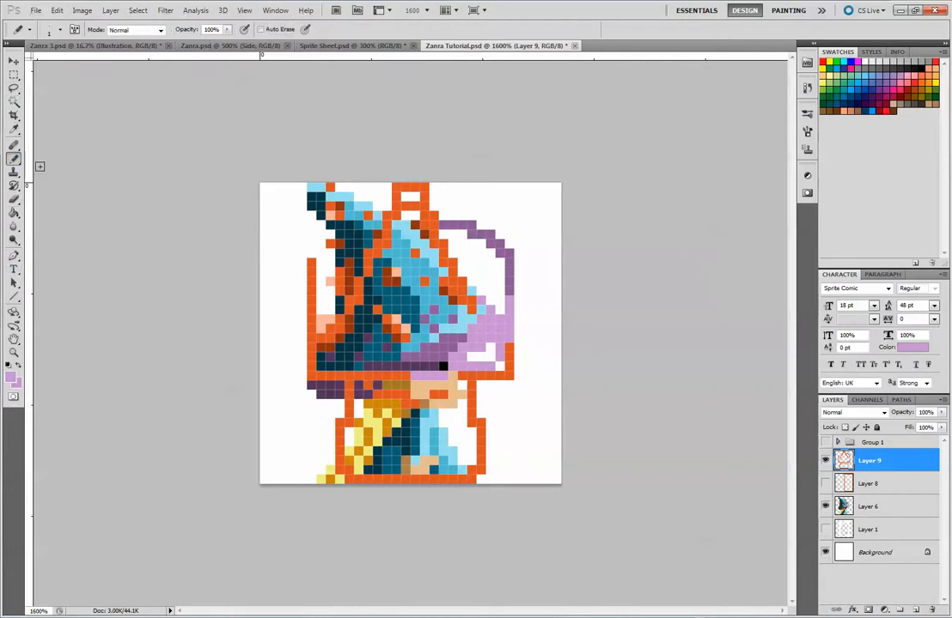
alt+click(438, 418)
click(824, 462)
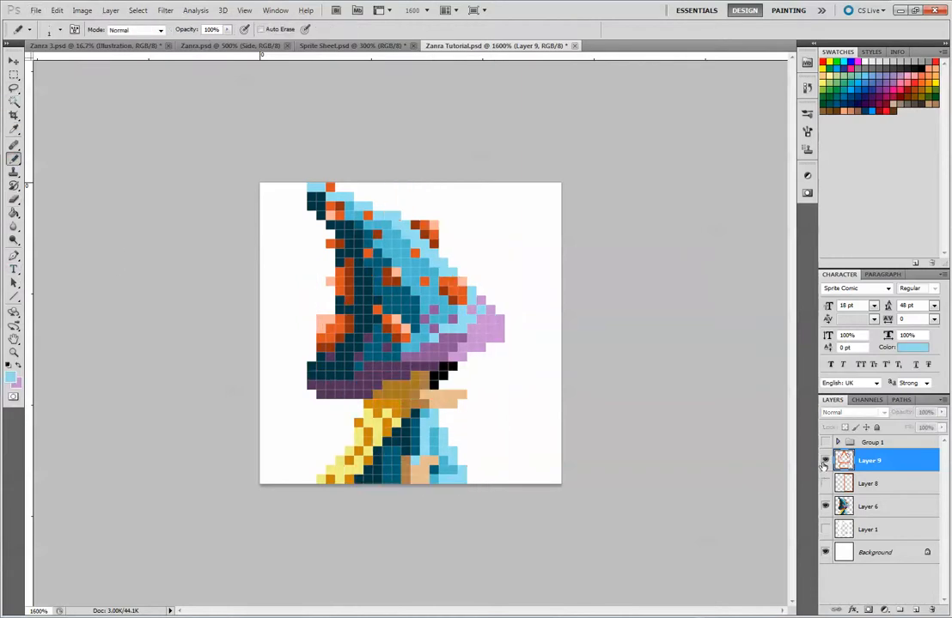
click(825, 461)
click(824, 507)
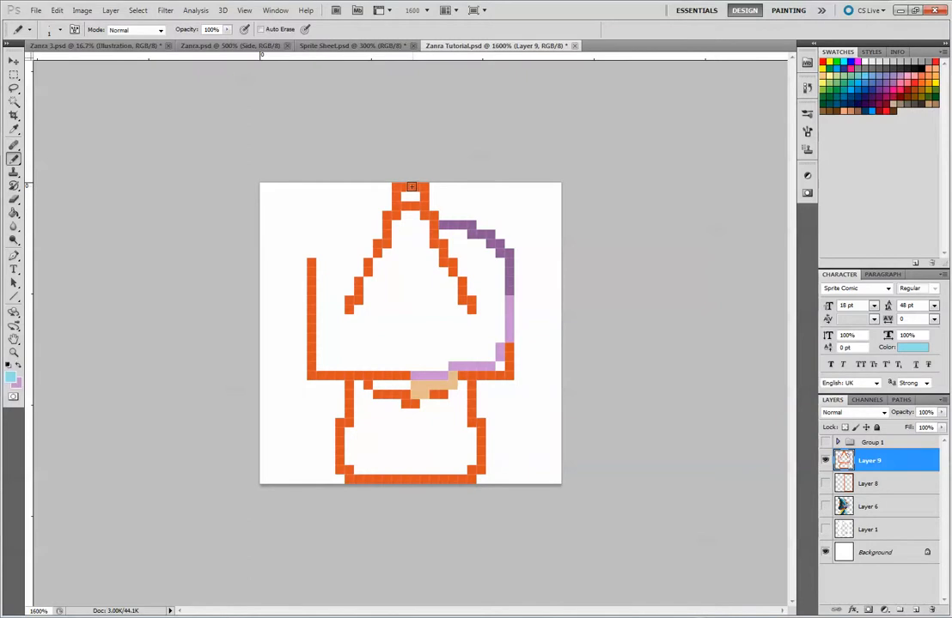
drag(420, 186, 473, 313)
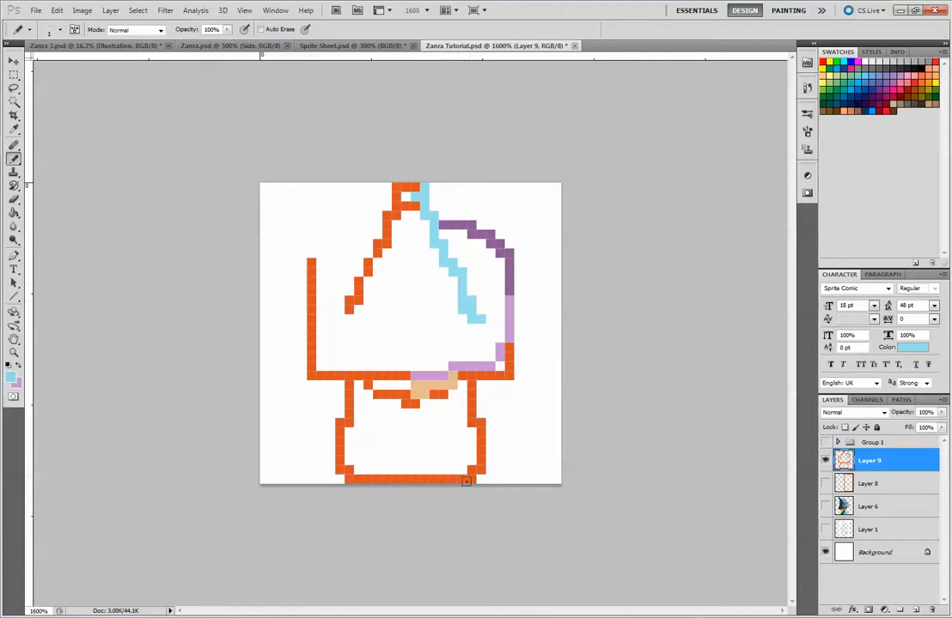
Outline the right half of the body in light blue and thicken the blue along its centre and base
mouse_move(415, 406)
mouse_down()
mouse_move(415, 475)
mouse_move(463, 483)
mouse_move(486, 436)
mouse_move(469, 386)
mouse_up()
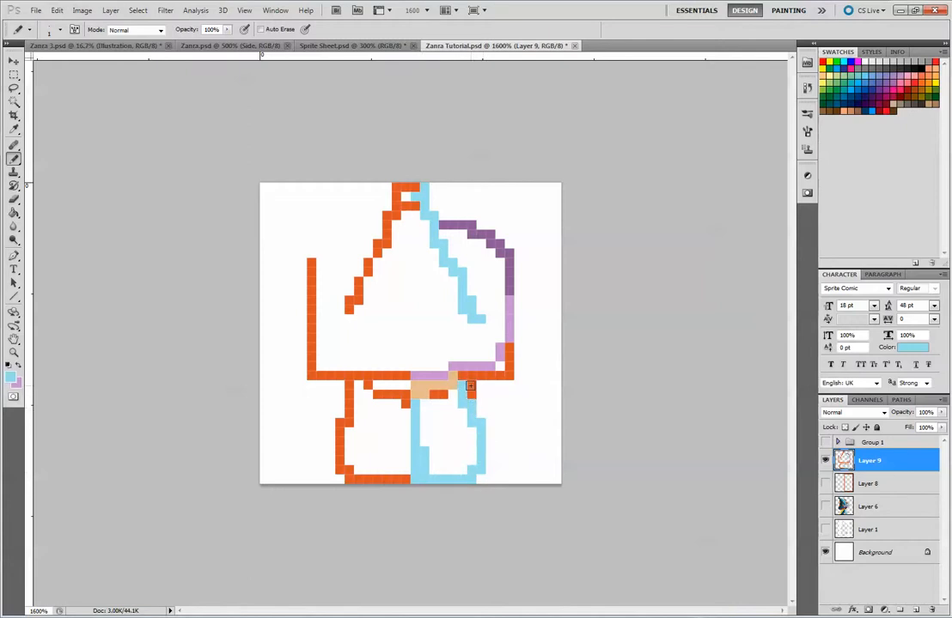
mouse_move(423, 412)
mouse_down()
mouse_move(422, 433)
mouse_move(466, 467)
mouse_up()
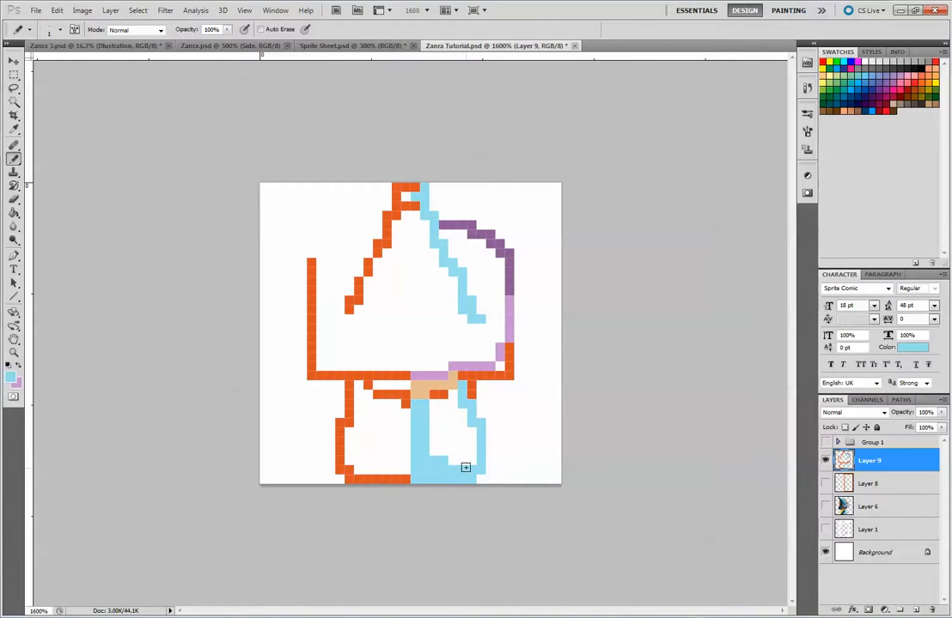
mouse_move(431, 416)
mouse_down()
mouse_move(447, 457)
mouse_move(426, 428)
mouse_move(476, 453)
mouse_up()
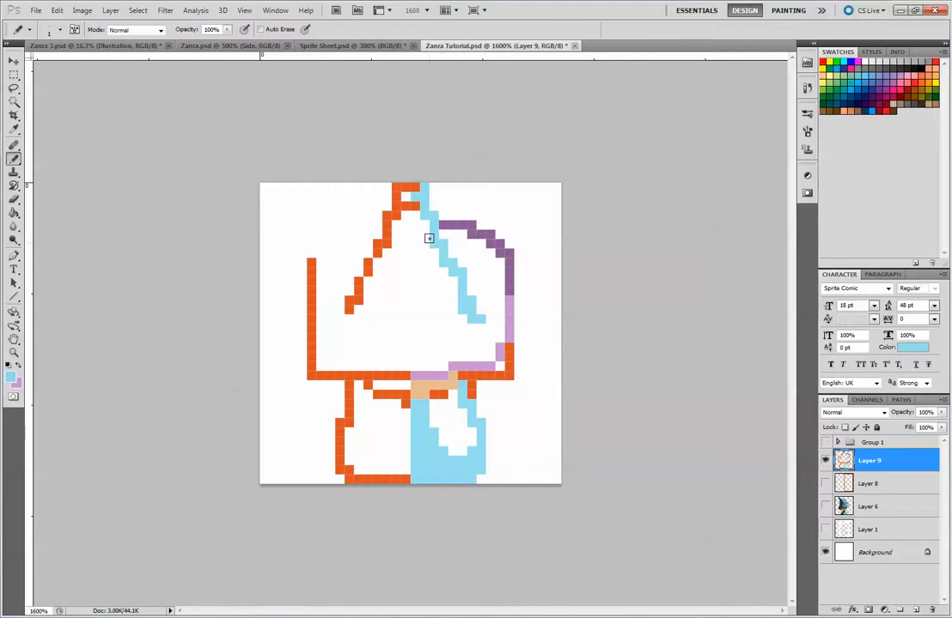
Paint a wide light-blue band down the hat cone's right side from the tip to the lower brim
mouse_move(420, 213)
mouse_down()
mouse_move(432, 267)
mouse_move(462, 313)
mouse_move(434, 226)
mouse_move(457, 291)
mouse_move(422, 225)
mouse_move(454, 307)
mouse_move(479, 321)
mouse_move(487, 313)
mouse_move(464, 319)
mouse_move(453, 350)
mouse_move(460, 357)
mouse_move(476, 328)
mouse_move(488, 356)
mouse_move(487, 319)
mouse_move(501, 330)
mouse_move(501, 288)
mouse_up()
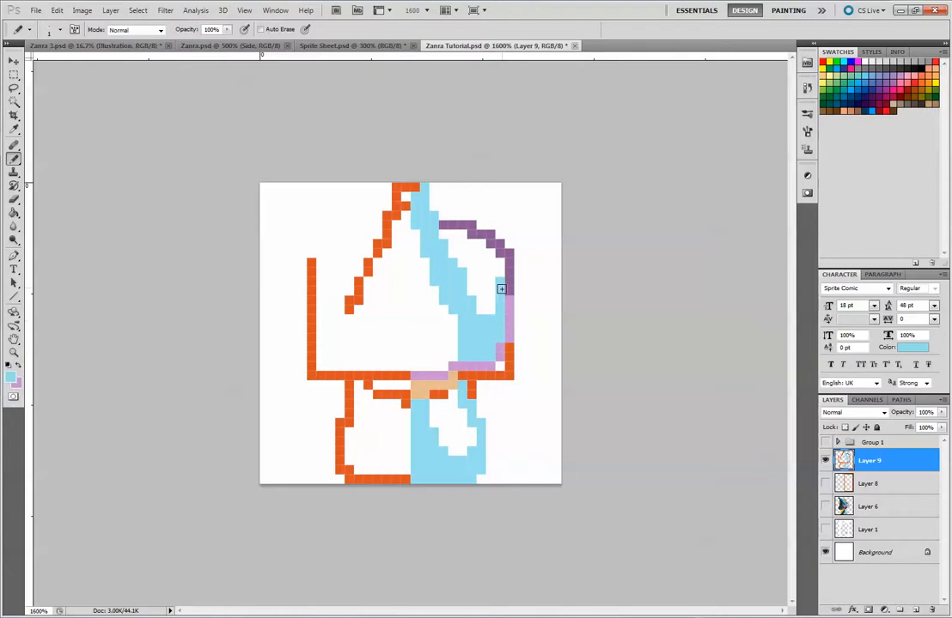
drag(464, 348, 436, 361)
drag(414, 204, 414, 186)
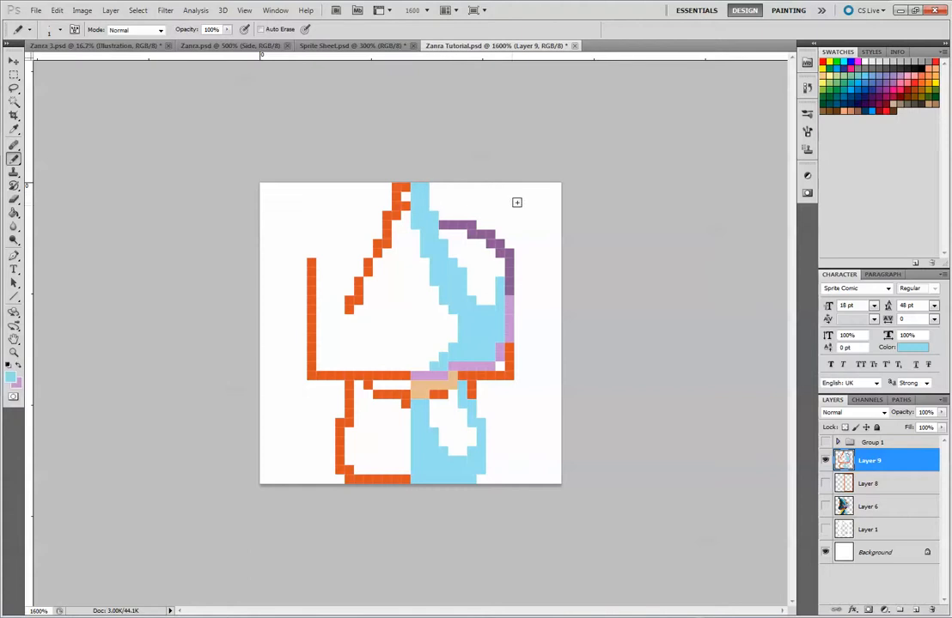
Sample the medium blue from the Layer 6 side-view hat and fill the gap between the light-blue cone band and the purple upper-right edge
click(825, 506)
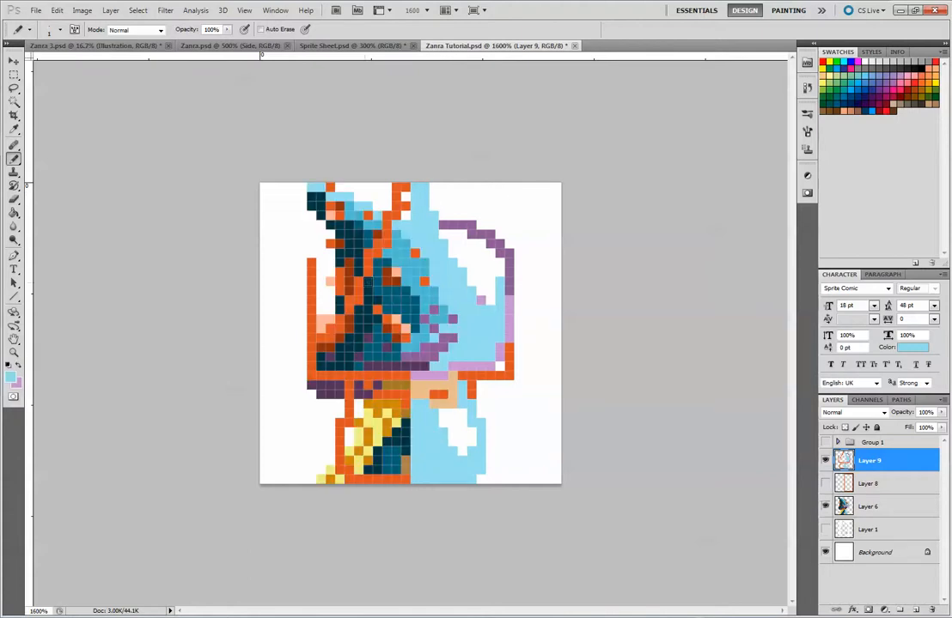
key(alt)
alt+click(378, 221)
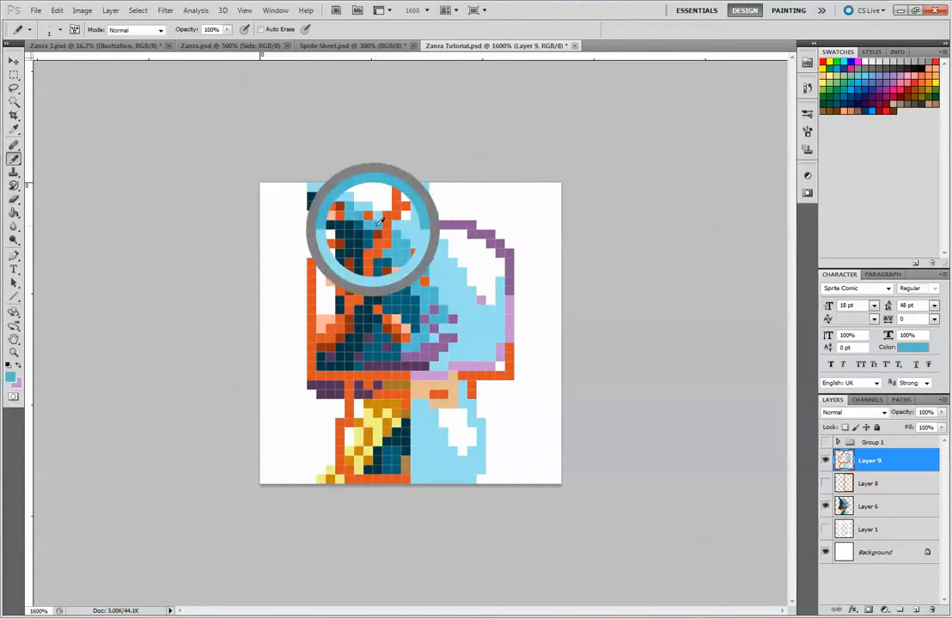
click(826, 506)
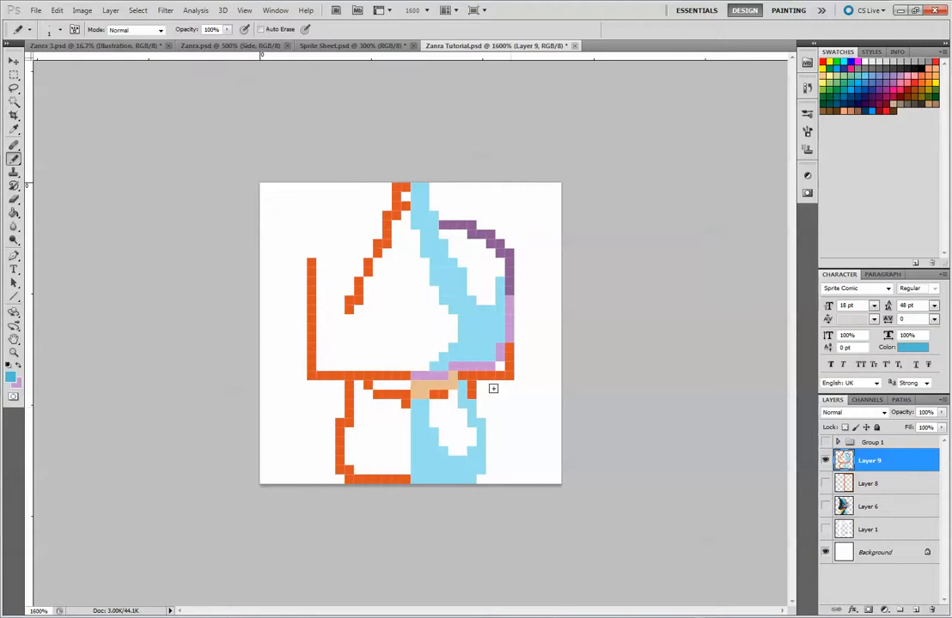
mouse_move(445, 235)
mouse_down()
mouse_move(462, 259)
mouse_move(474, 246)
mouse_move(483, 256)
mouse_move(492, 282)
mouse_up()
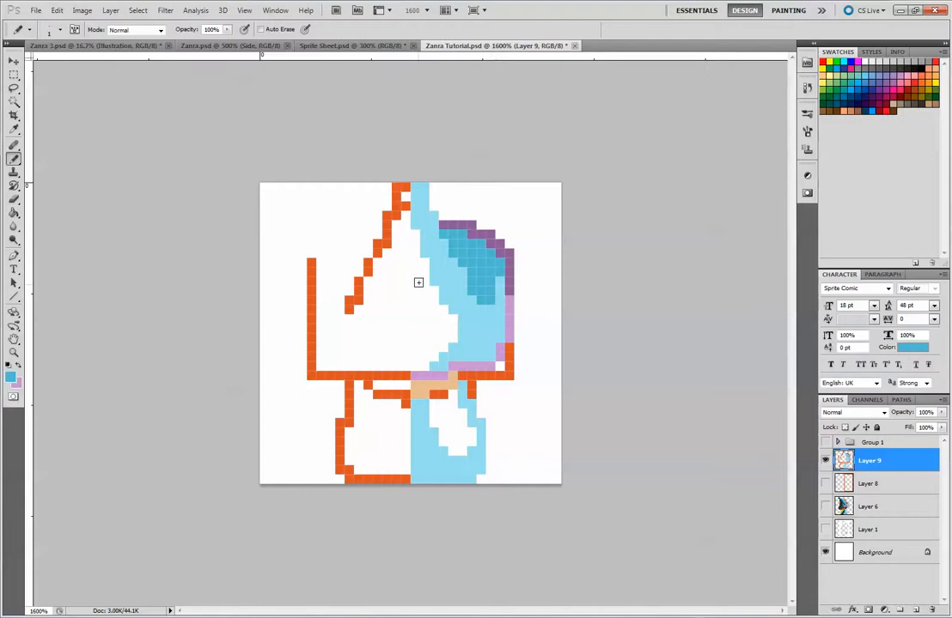
Fill the right half of the hat's centre shape, the body's right side and the body's centre strip with medium blue
mouse_move(419, 249)
mouse_down()
mouse_move(420, 365)
mouse_move(435, 338)
mouse_move(452, 339)
mouse_move(449, 321)
mouse_move(433, 323)
mouse_move(432, 294)
mouse_move(423, 323)
mouse_move(421, 267)
mouse_up()
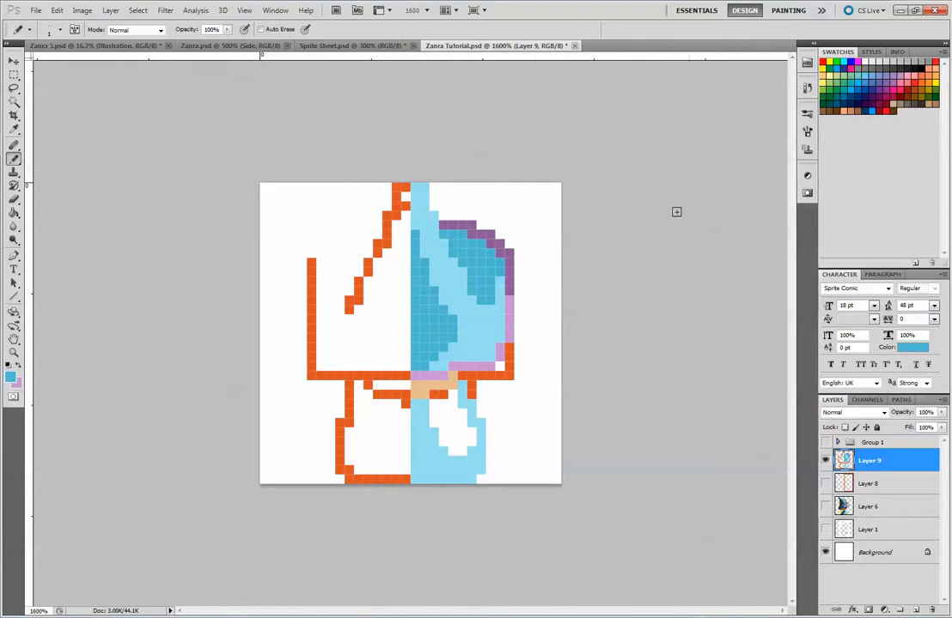
mouse_move(435, 407)
mouse_down()
mouse_move(450, 404)
mouse_move(451, 414)
mouse_move(436, 413)
mouse_move(459, 449)
mouse_move(470, 438)
mouse_move(459, 416)
mouse_move(473, 420)
mouse_move(461, 399)
mouse_move(437, 400)
mouse_up()
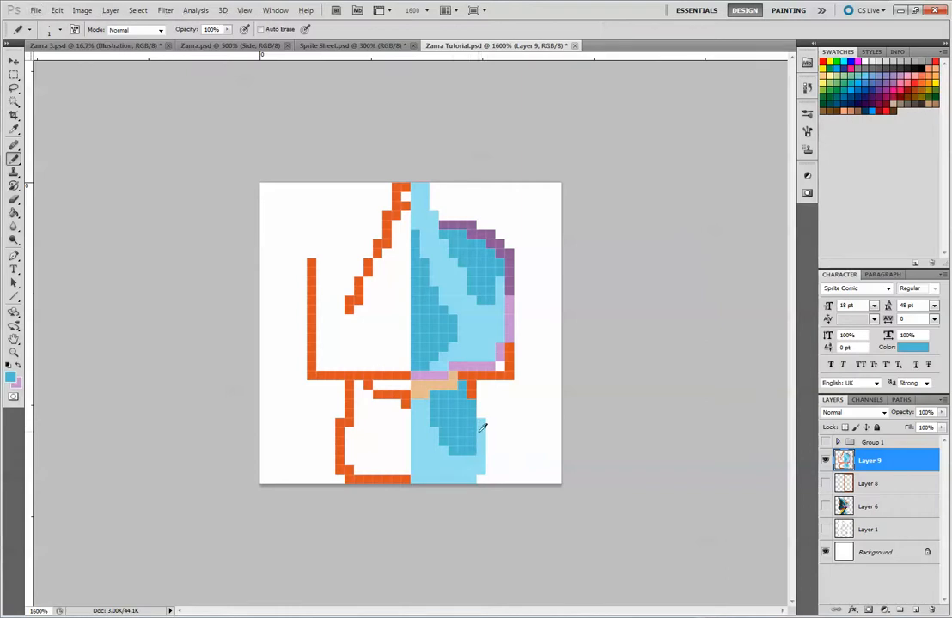
mouse_move(414, 478)
mouse_down()
mouse_move(423, 484)
mouse_move(414, 447)
mouse_up()
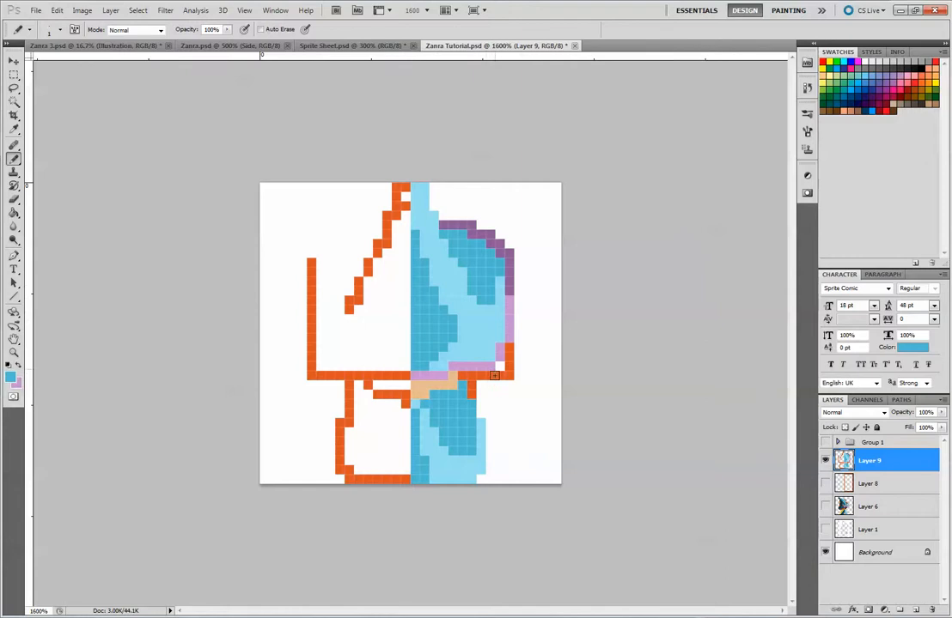
Show Layer 6, sample the golden-orange from the side-view hair and paint one pixel beside the face's upper right end
click(826, 507)
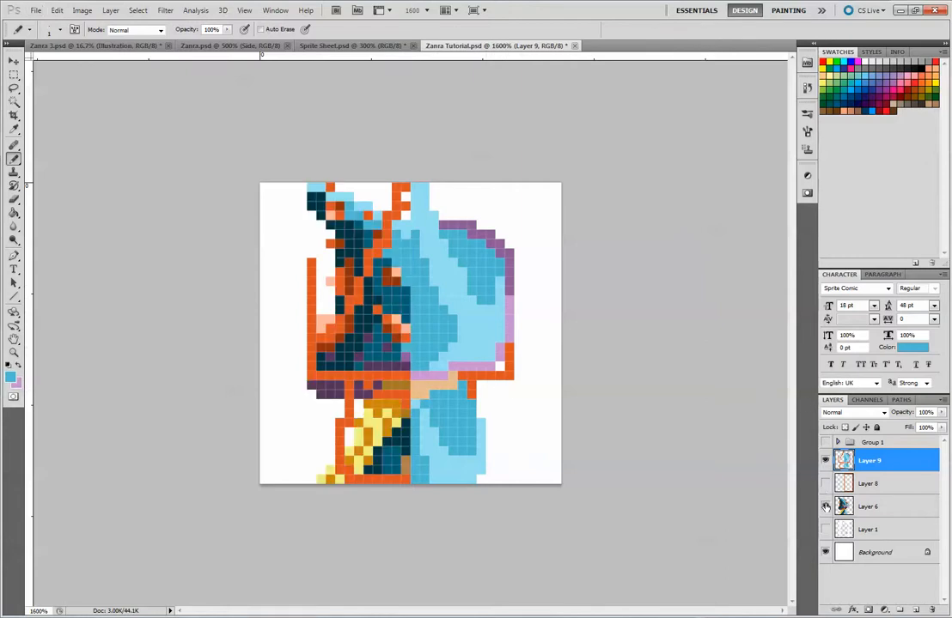
click(826, 507)
click(825, 507)
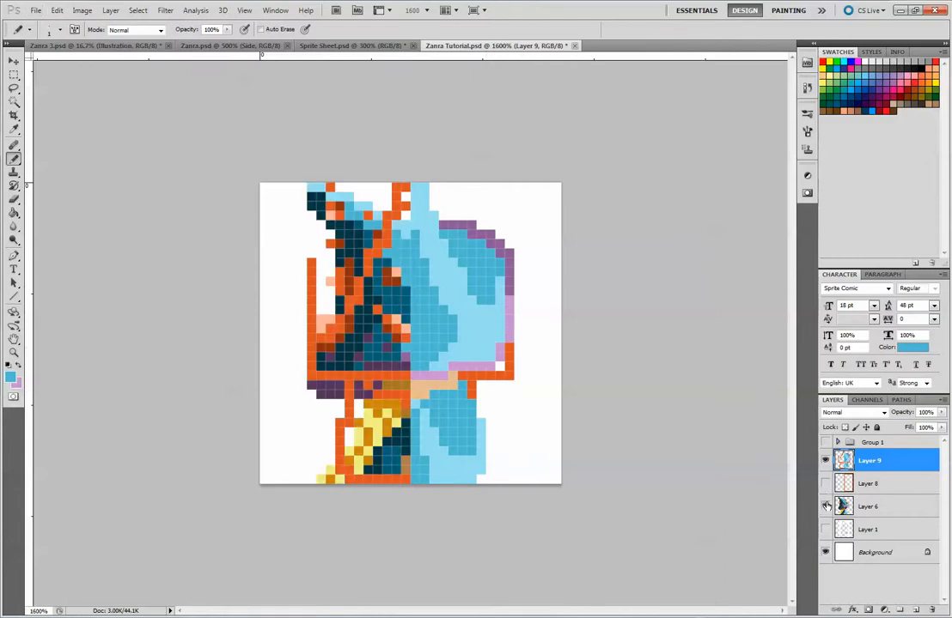
alt+click(399, 400)
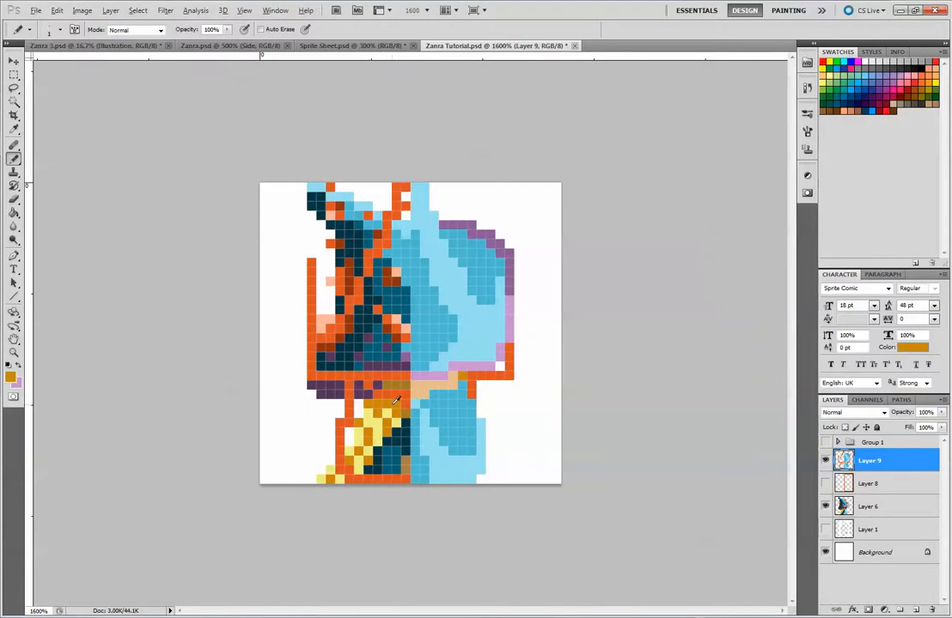
mouse_move(397, 382)
mouse_down()
mouse_move(381, 384)
mouse_move(432, 384)
mouse_up()
key(ctrl+z)
Try to shade the upper part of the face with a brown sampled from the Layer 6 side view, then hide Layer 6
click(826, 461)
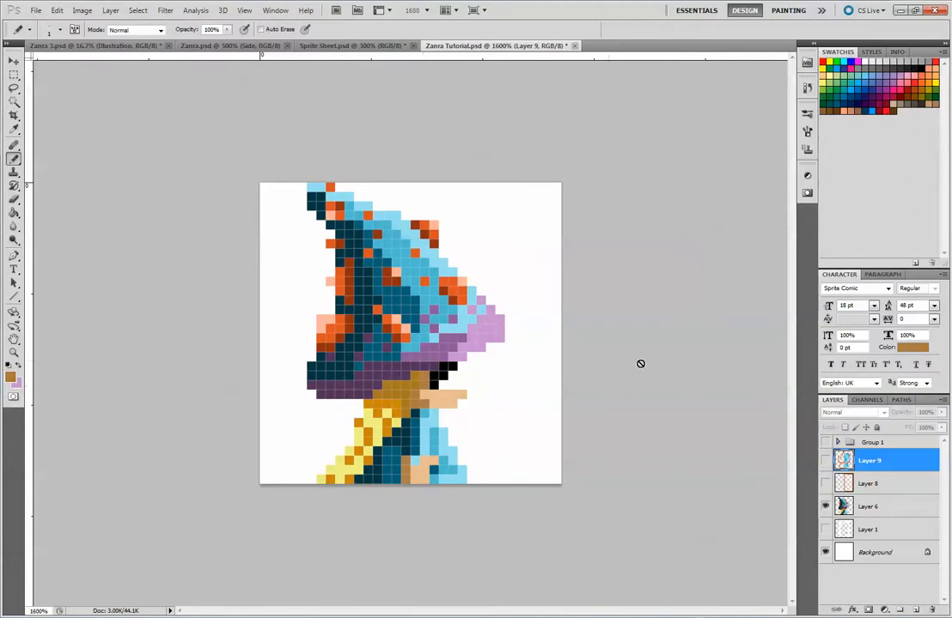
click(825, 505)
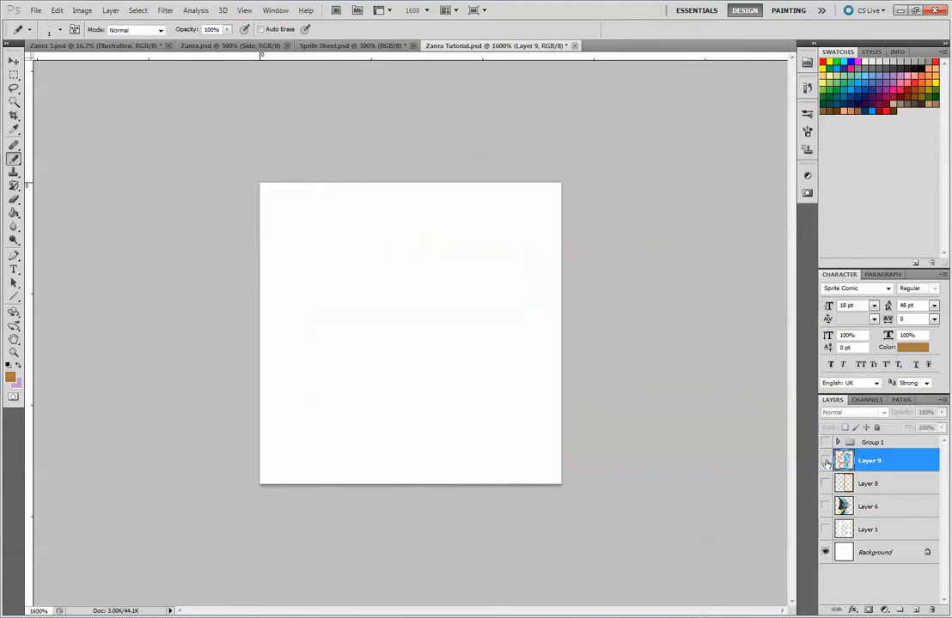
click(824, 460)
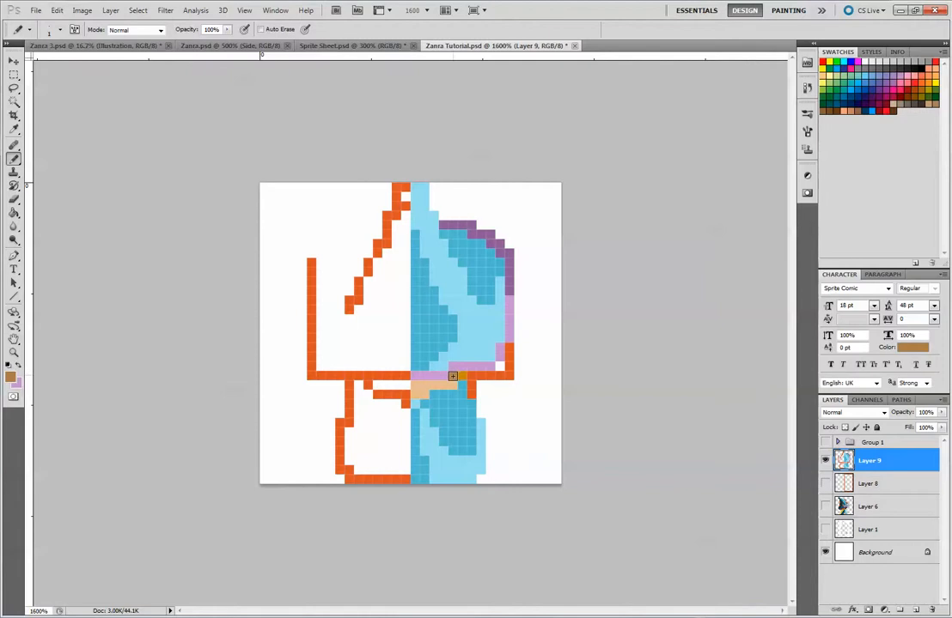
drag(432, 386, 427, 384)
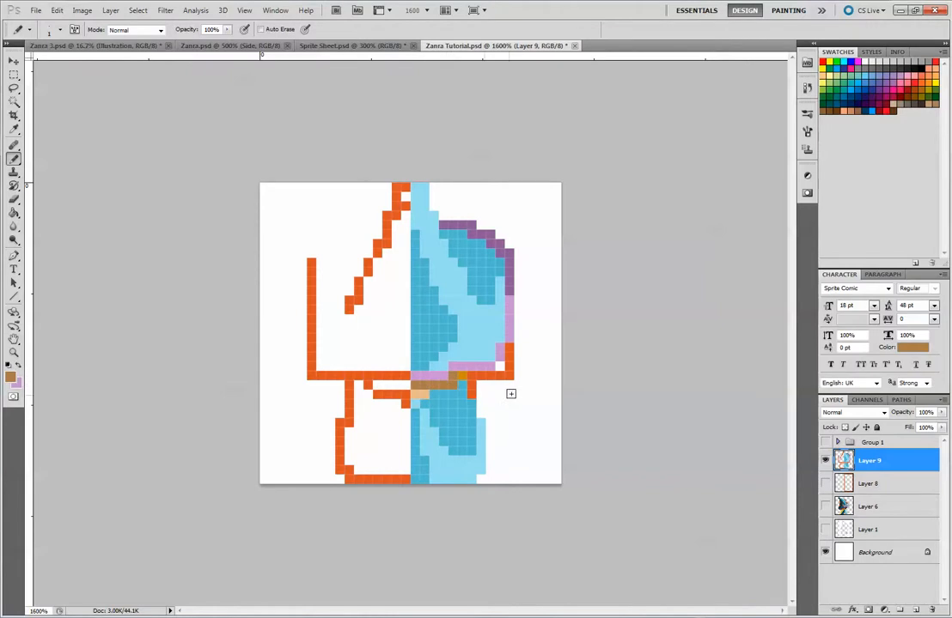
key(ctrl+alt+z)
key(ctrl+alt+z)
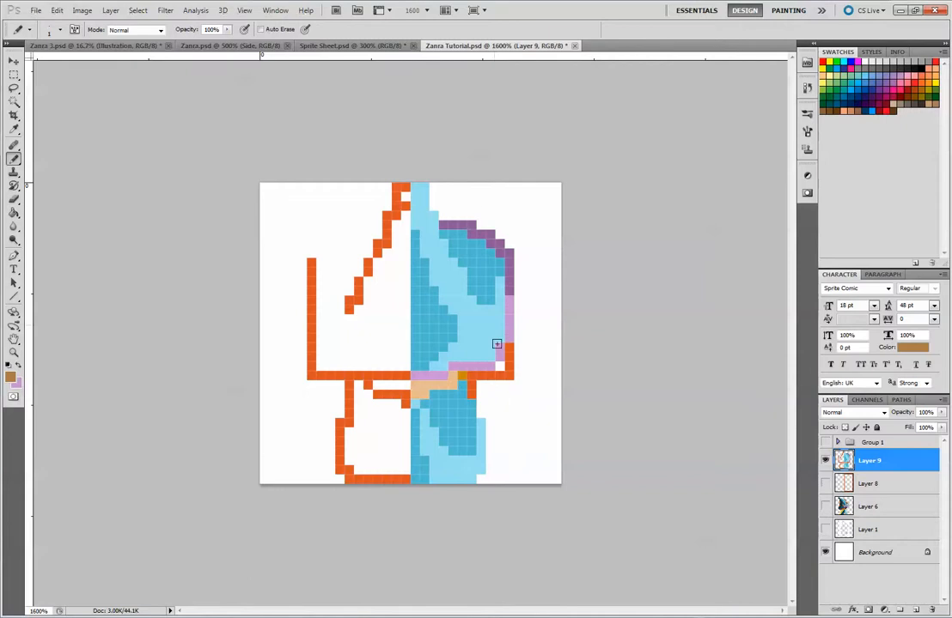
Erase the remaining orange guide pixels around the lower right brim and across the left half of Layer 9
key(e)
mouse_move(518, 353)
mouse_down()
mouse_move(517, 373)
mouse_move(482, 387)
mouse_up()
mouse_move(301, 300)
mouse_down()
mouse_move(327, 465)
mouse_move(345, 357)
mouse_move(357, 425)
mouse_move(380, 360)
mouse_move(379, 402)
mouse_move(390, 367)
mouse_move(396, 442)
mouse_move(397, 405)
mouse_move(399, 474)
mouse_move(372, 261)
mouse_move(359, 310)
mouse_move(397, 205)
mouse_up()
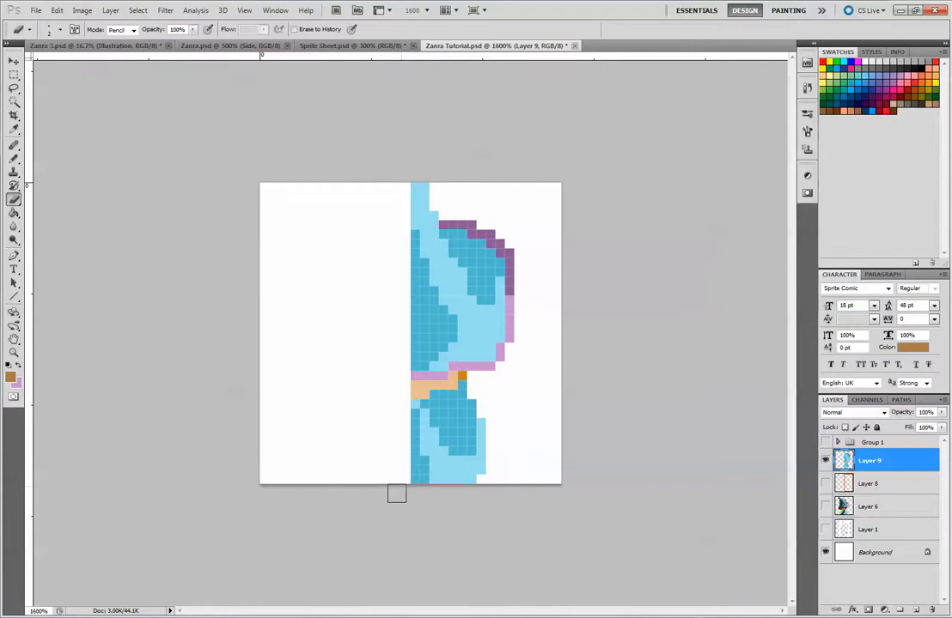
Duplicate Layer 9 and mirror the copy onto the left half with a width scale of -100%
drag(867, 462, 900, 609)
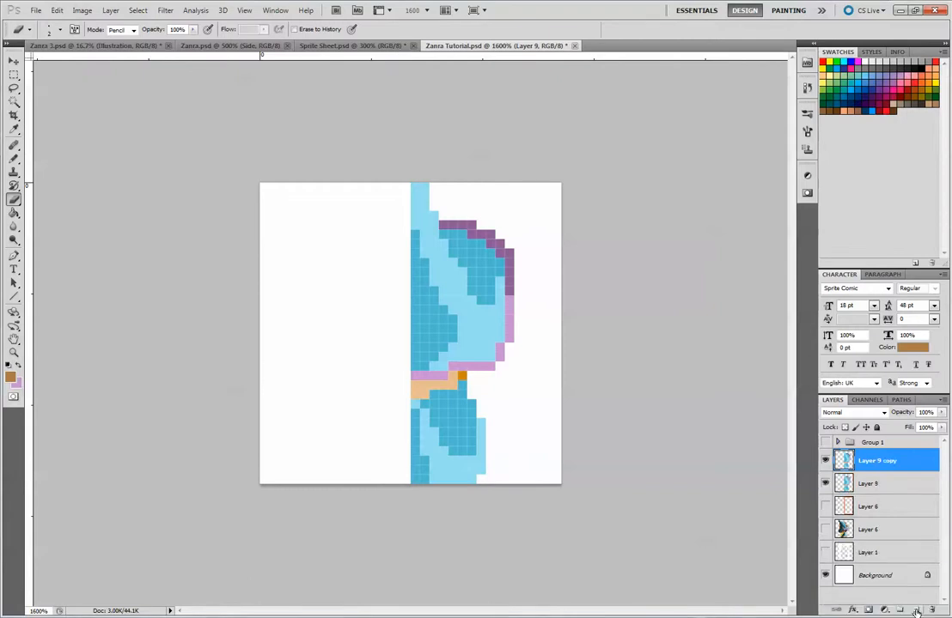
key(ctrl+t)
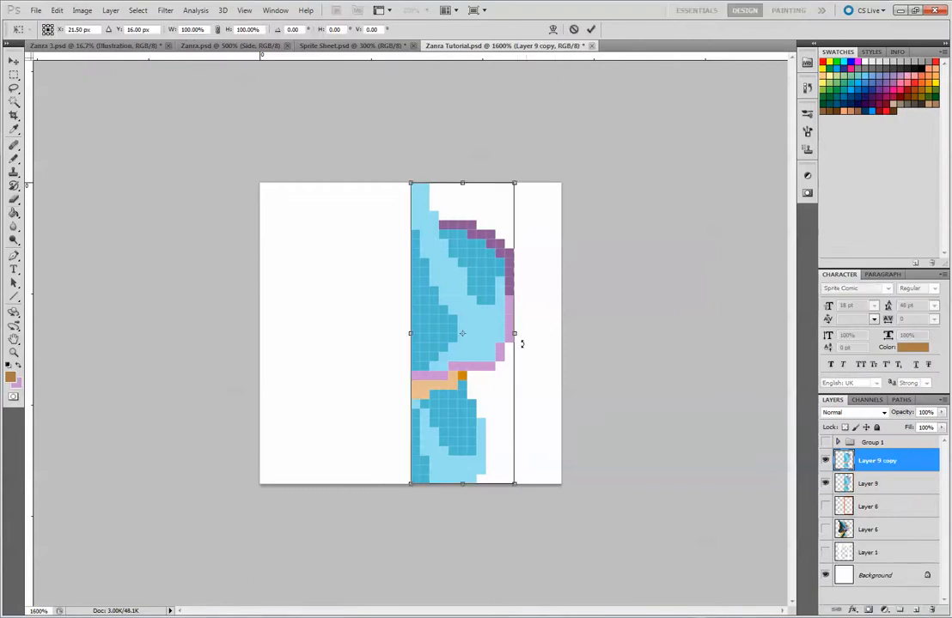
drag(514, 334, 311, 333)
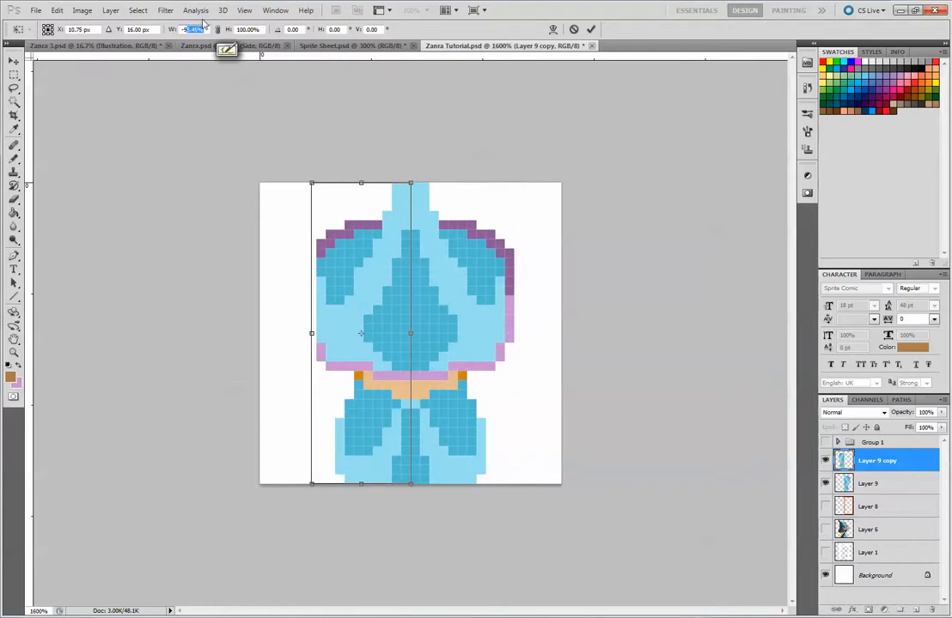
text(-100)
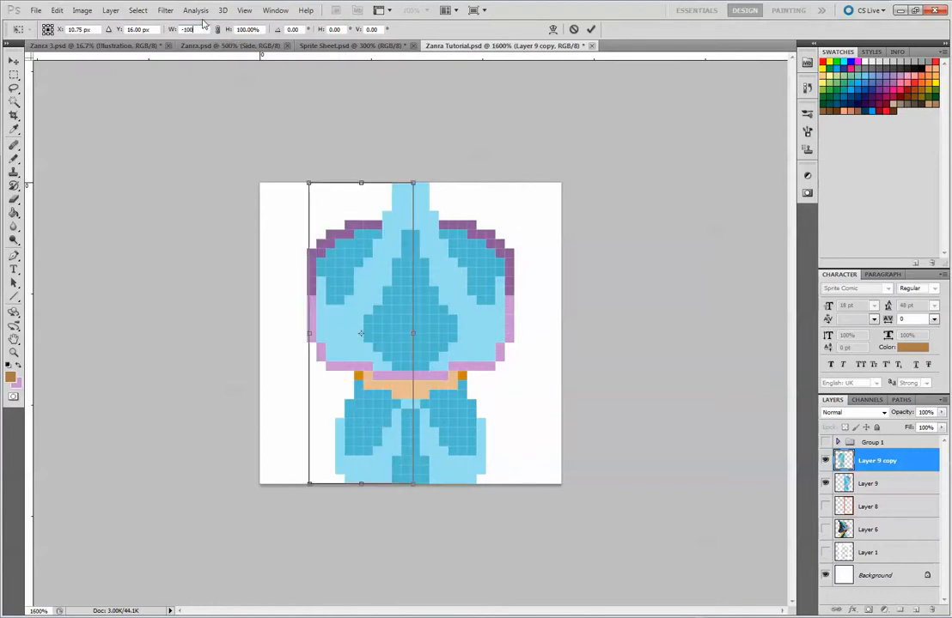
key(Return)
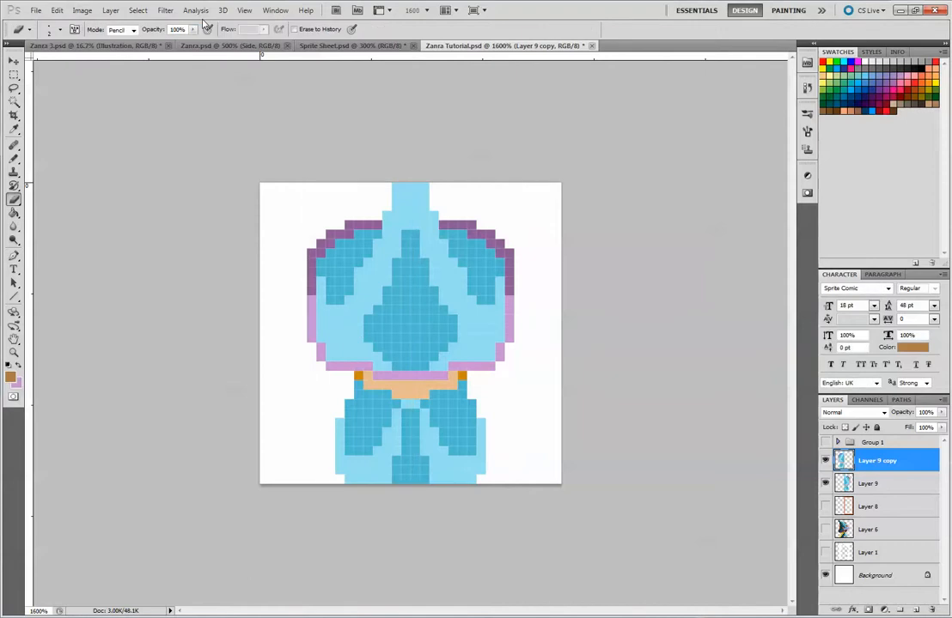
Set the rectangular marquee style to Normal and select the whole sprite canvas
key(ctrl+minus)
key(ctrl+minus)
key(ctrl+minus)
key(ctrl+minus)
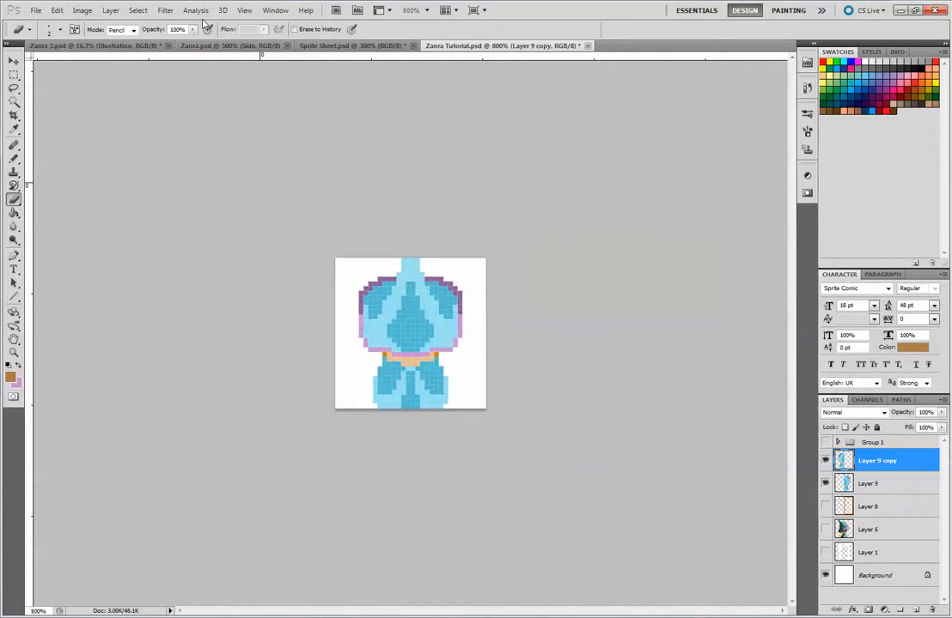
key(ctrl+minus)
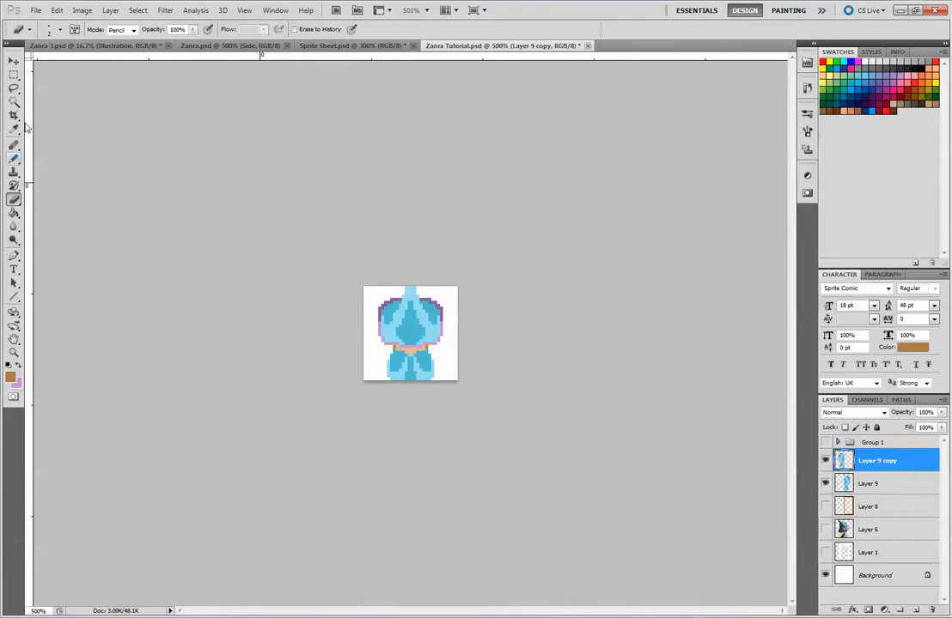
click(14, 76)
click(378, 279)
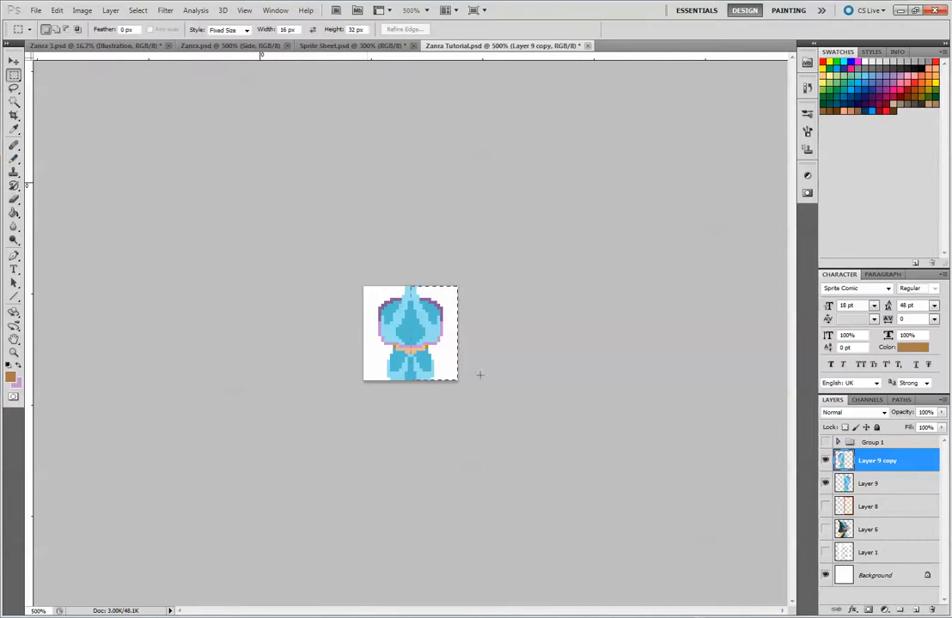
click(230, 29)
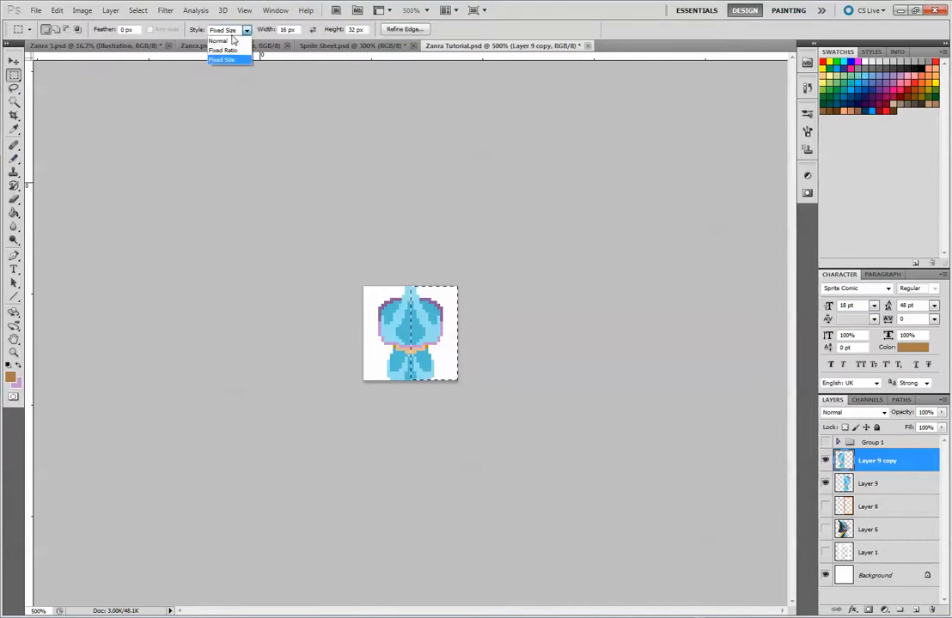
click(206, 39)
drag(357, 280, 548, 450)
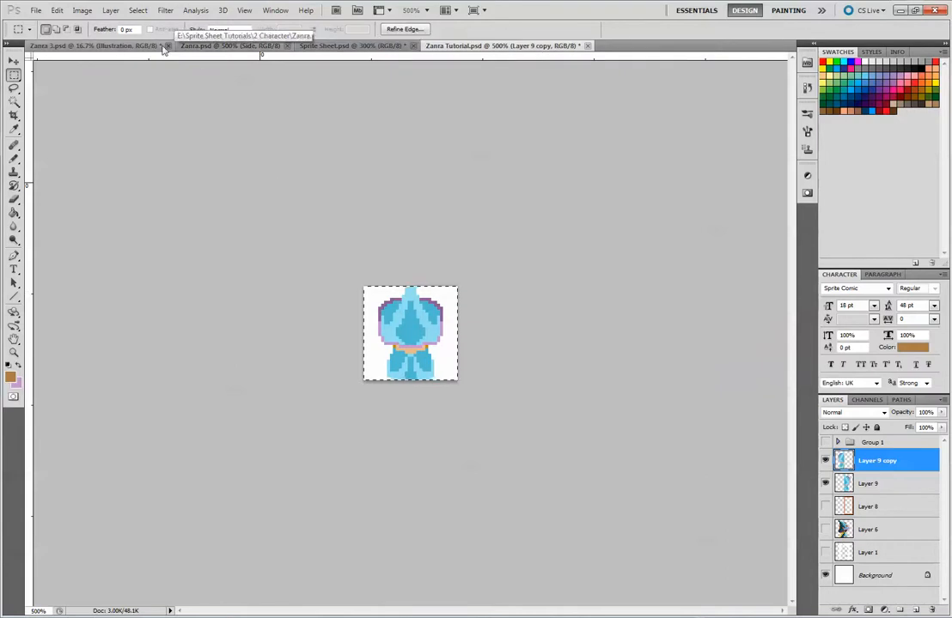
Paste the merged sprite into Sprite Sheet.psd and place it to the right of the two side-view characters
click(141, 46)
click(225, 45)
click(348, 45)
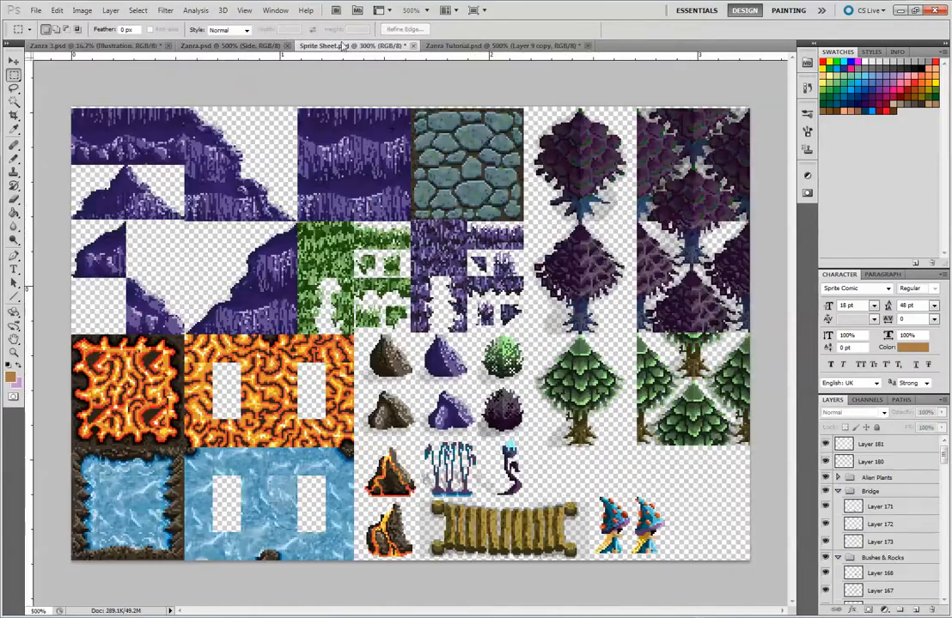
key(ctrl+v)
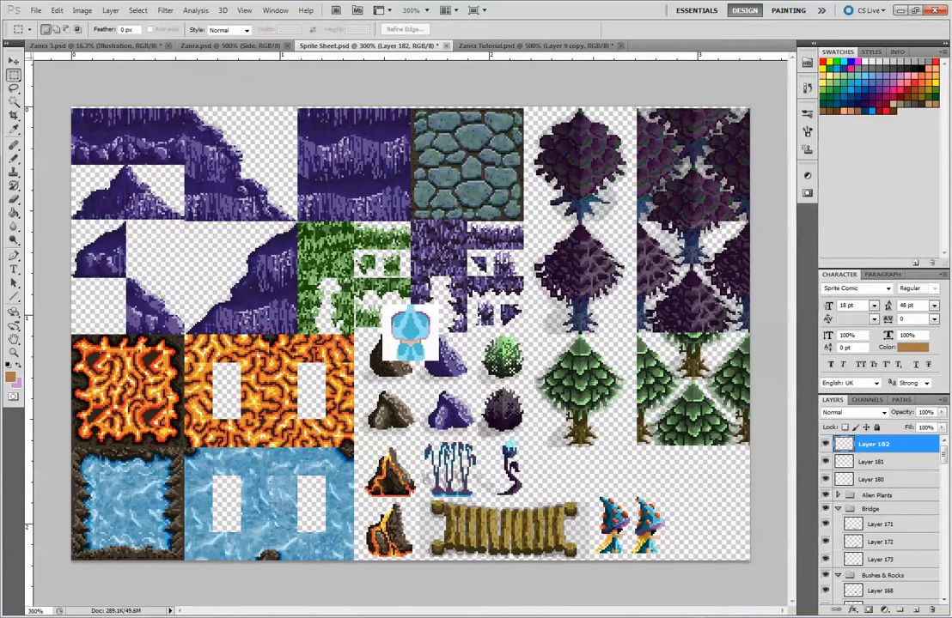
key(v)
drag(430, 338, 699, 539)
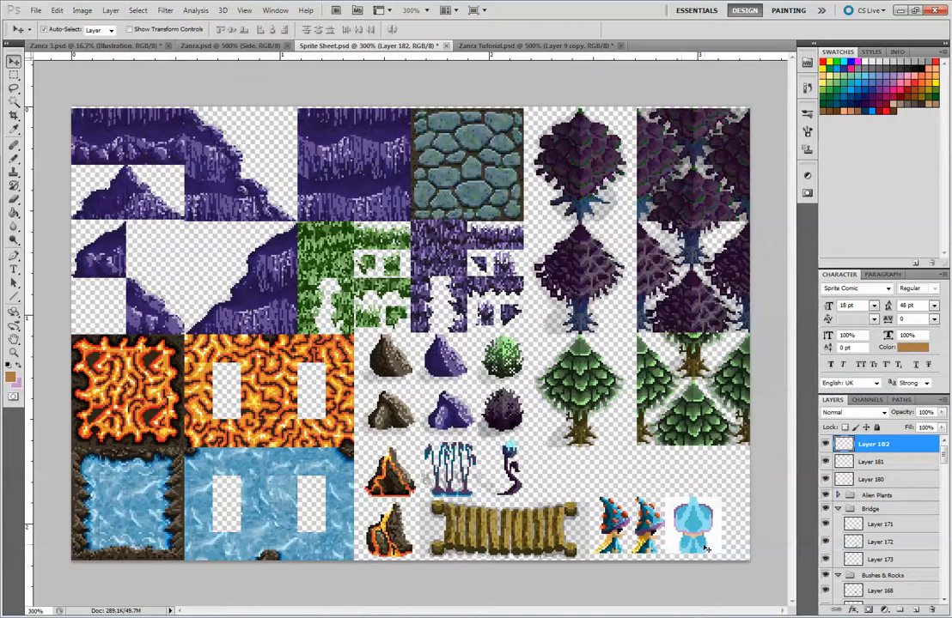
drag(694, 536, 697, 536)
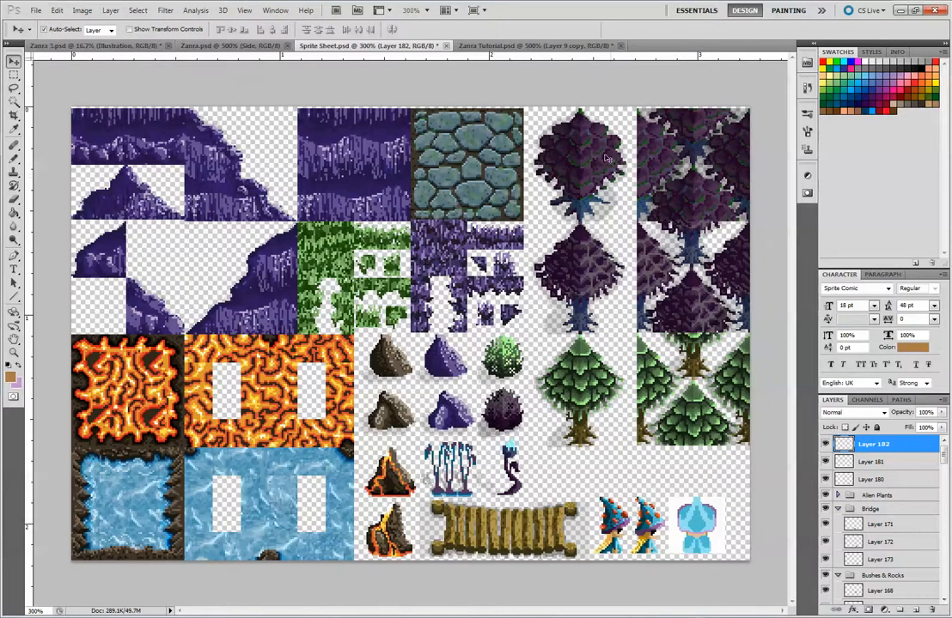
Return to Zanra Tutorial.psd, deselect, and paint light blue over the lower part of the hat's right medium-blue patch with the Pencil
key(ctrl+Tab)
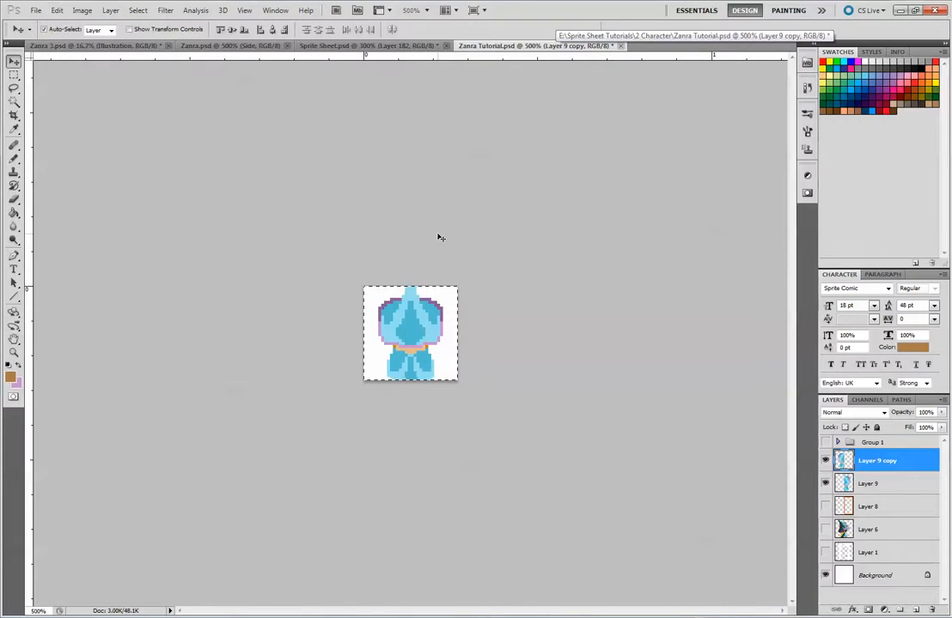
key(ctrl+d)
key(ctrl+plus)
key(ctrl+plus)
key(ctrl+plus)
key(ctrl+plus)
key(ctrl+plus)
key(ctrl+plus)
key(ctrl+plus)
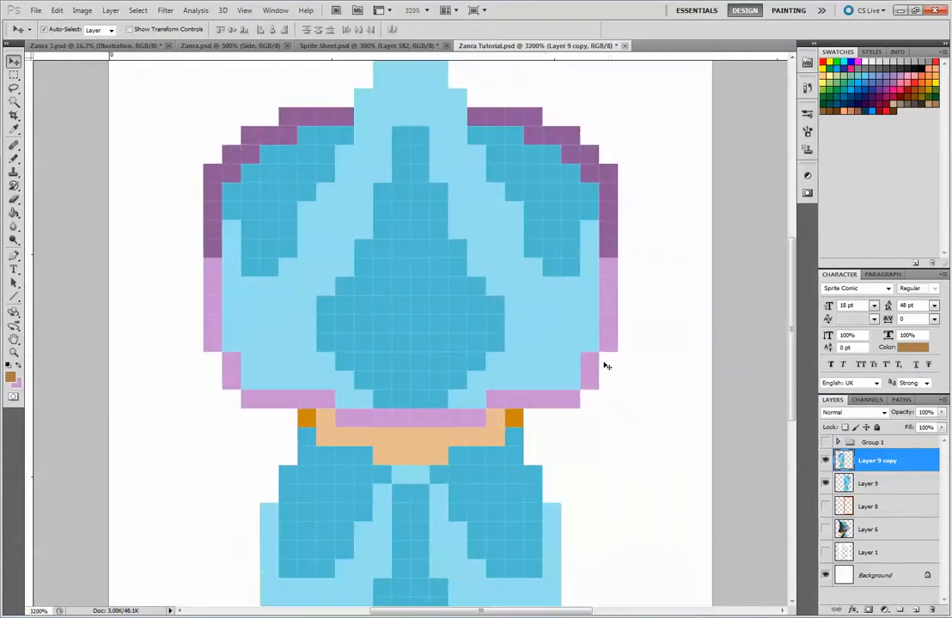
click(13, 159)
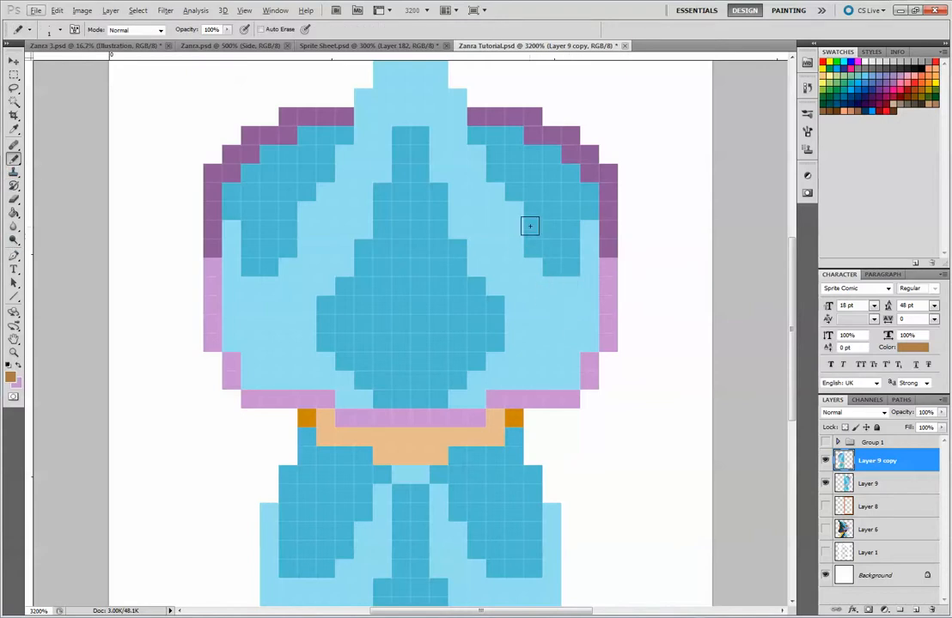
mouse_move(529, 227)
mouse_down()
mouse_move(564, 258)
mouse_move(570, 305)
mouse_up()
key(ctrl+z)
alt+click(539, 263)
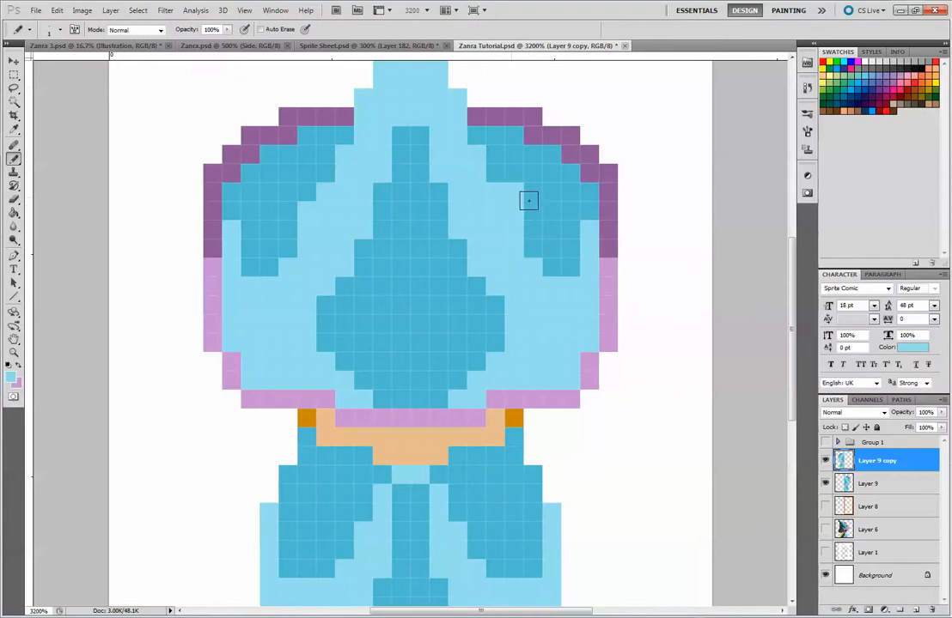
mouse_move(529, 204)
mouse_down()
mouse_move(555, 214)
mouse_move(592, 256)
mouse_move(530, 227)
mouse_move(557, 274)
mouse_move(557, 246)
mouse_up()
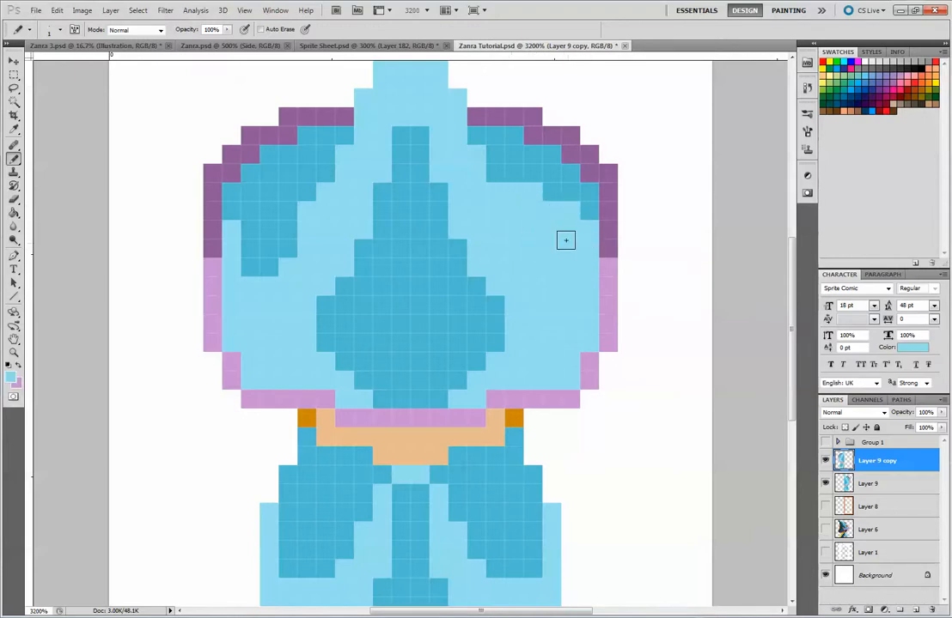
Sample the medium blue and draw a stepped diagonal from the hat's centre shape down towards its right side
scroll(594, 321, down, 1)
scroll(676, 220, up, 1)
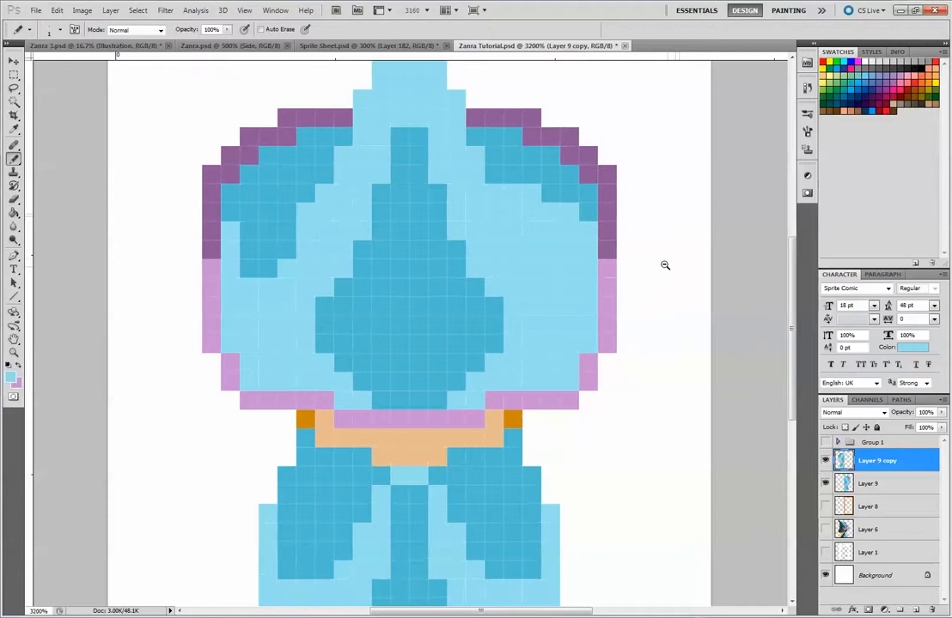
alt+click(485, 306)
drag(559, 235, 567, 297)
mouse_move(512, 332)
mouse_down()
mouse_move(482, 271)
mouse_move(527, 331)
mouse_up()
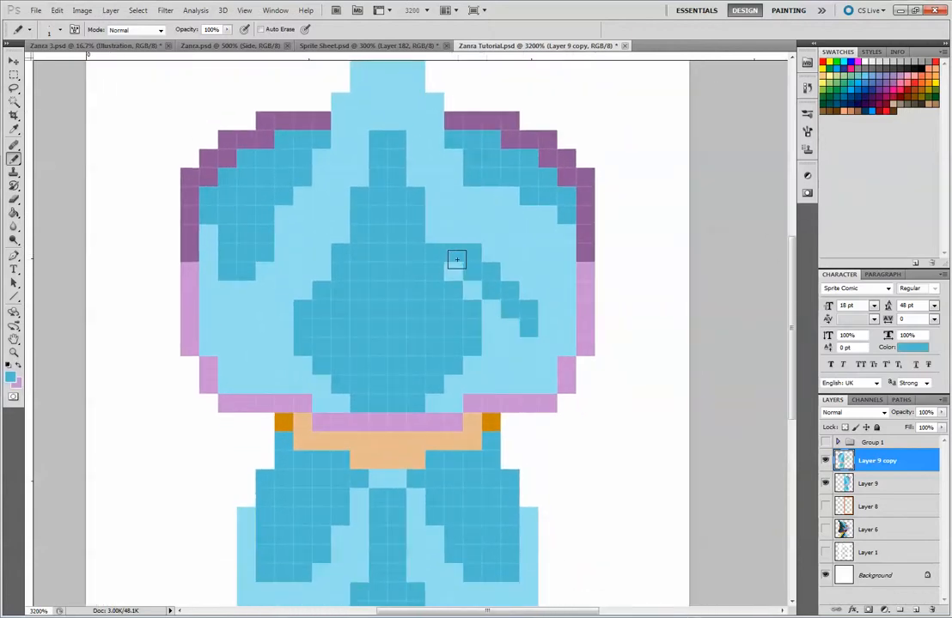
Try to widen the medium-blue diagonal into a filled band reaching the hat's right brim, then undo it
mouse_move(455, 258)
mouse_down()
mouse_move(548, 285)
mouse_move(571, 336)
mouse_up()
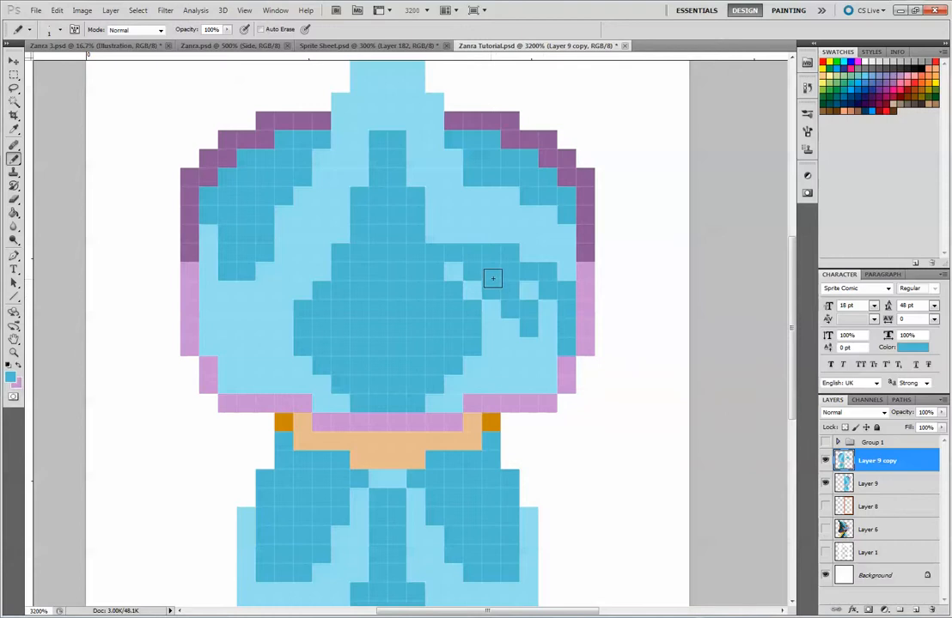
drag(493, 279, 530, 311)
click(454, 270)
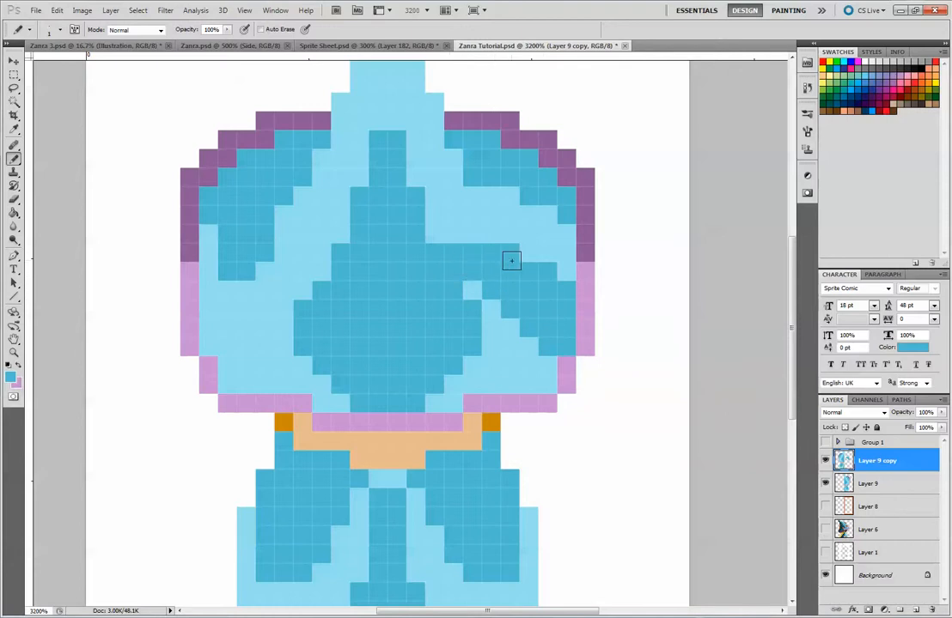
key(ctrl+z)
key(ctrl+alt+z)
key(ctrl+alt+z)
key(ctrl+alt+z)
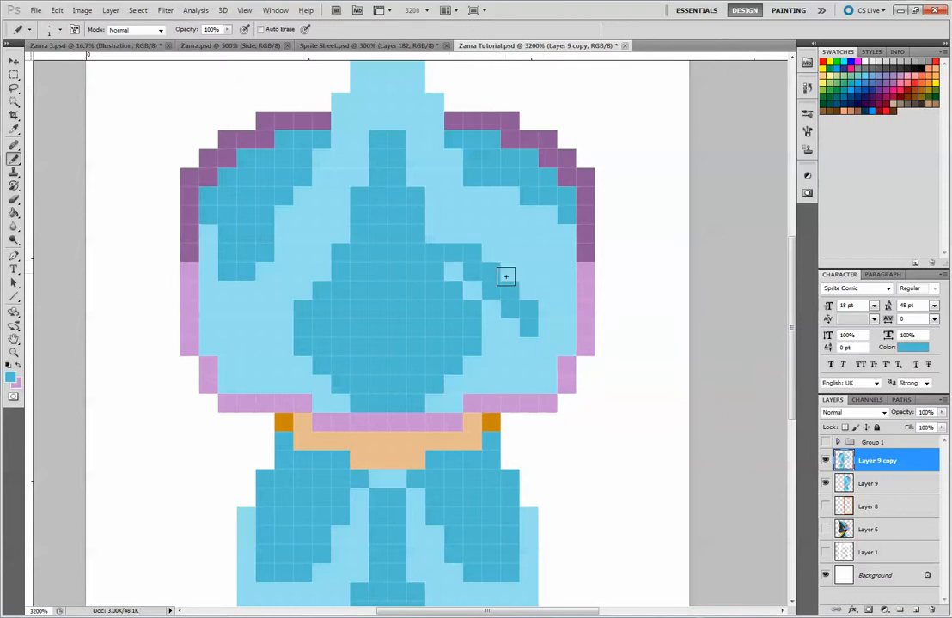
Fill the area between the diagonal, the hat's centre shape and the lower right brim with medium blue
drag(508, 345, 470, 295)
mouse_move(520, 376)
mouse_down()
mouse_move(511, 325)
mouse_move(543, 380)
mouse_move(535, 337)
mouse_move(549, 348)
mouse_move(540, 374)
mouse_move(557, 349)
mouse_move(555, 358)
mouse_move(554, 322)
mouse_move(567, 347)
mouse_up()
key(ctrl+z)
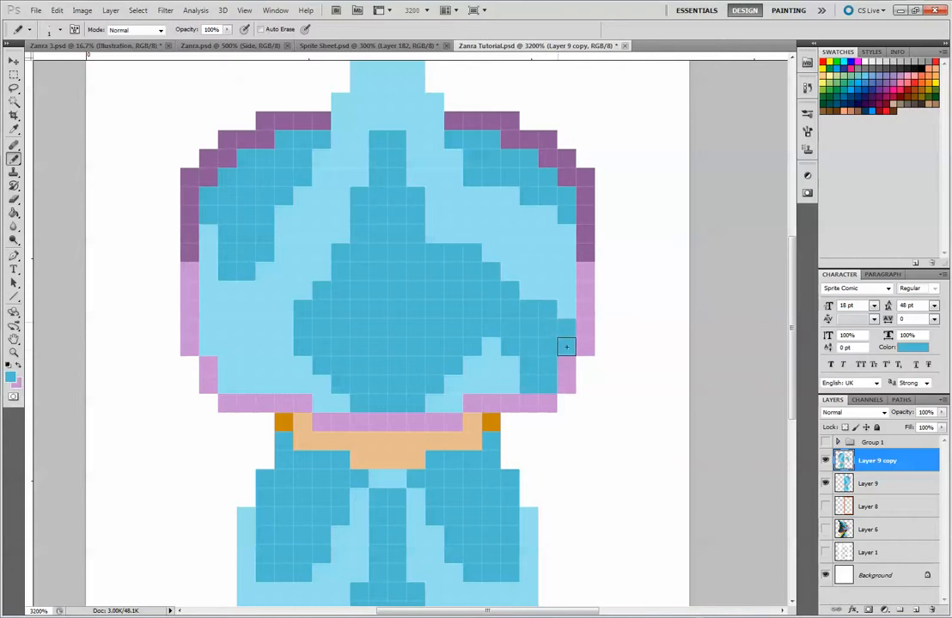
mouse_move(473, 334)
mouse_down()
mouse_move(506, 354)
mouse_move(479, 365)
mouse_move(507, 377)
mouse_move(452, 395)
mouse_up()
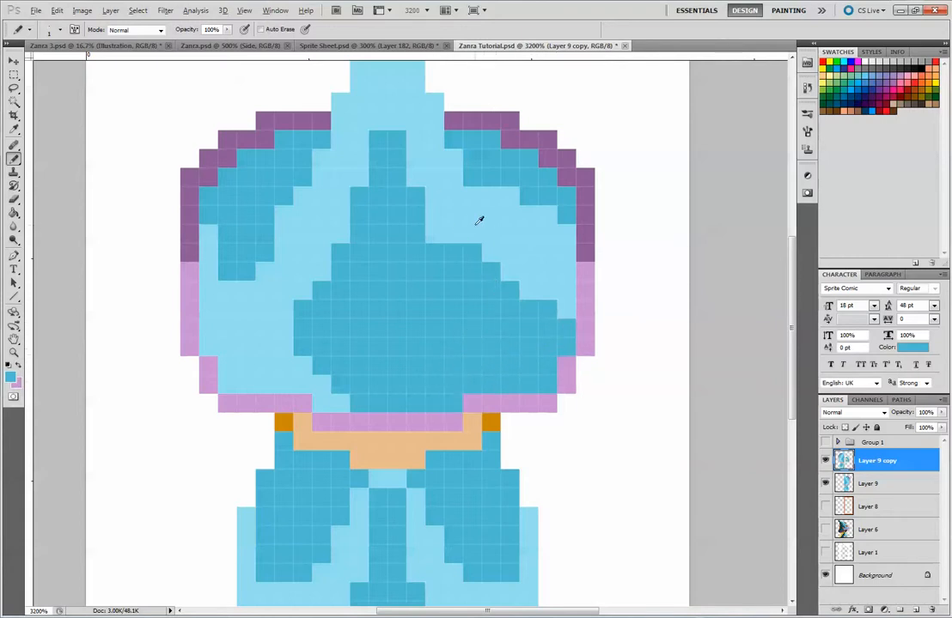
Extend the hat's upper right medium-blue patch along the rim and trim the right edge of the large medium-blue shape with light blue
click(566, 213)
drag(569, 215, 574, 240)
alt+click(556, 281)
drag(566, 324, 567, 346)
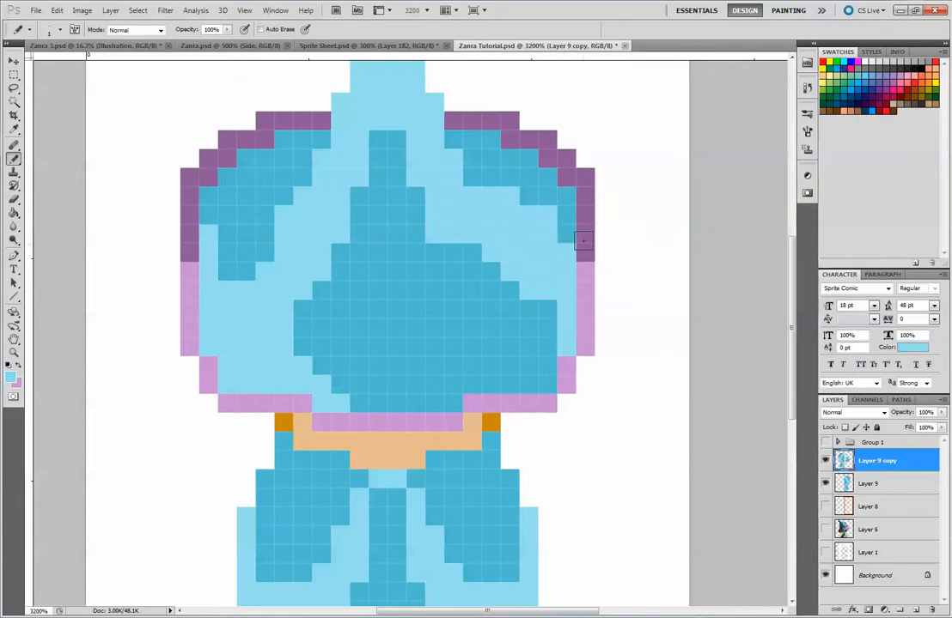
click(547, 309)
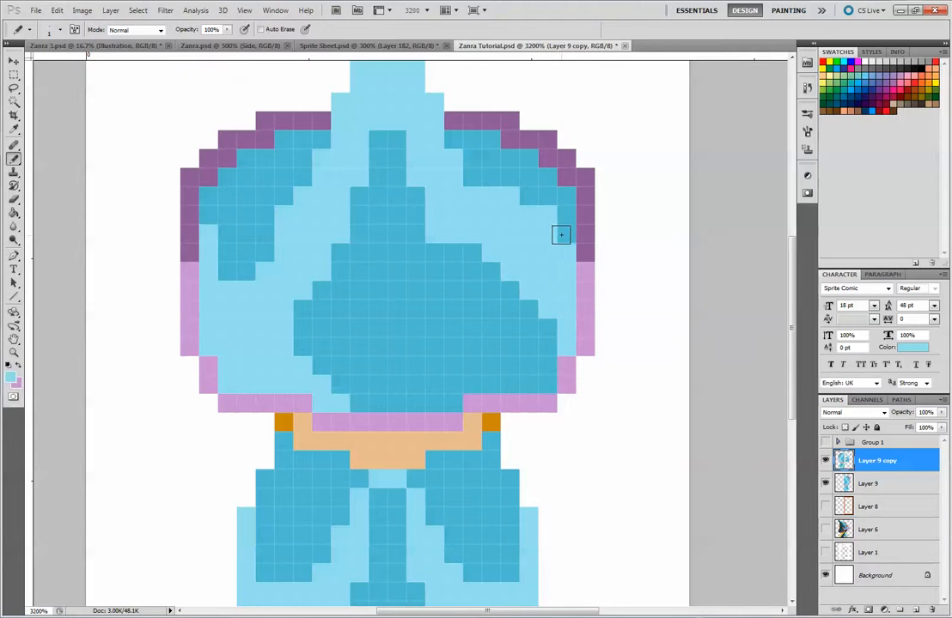
alt+click(569, 192)
click(547, 212)
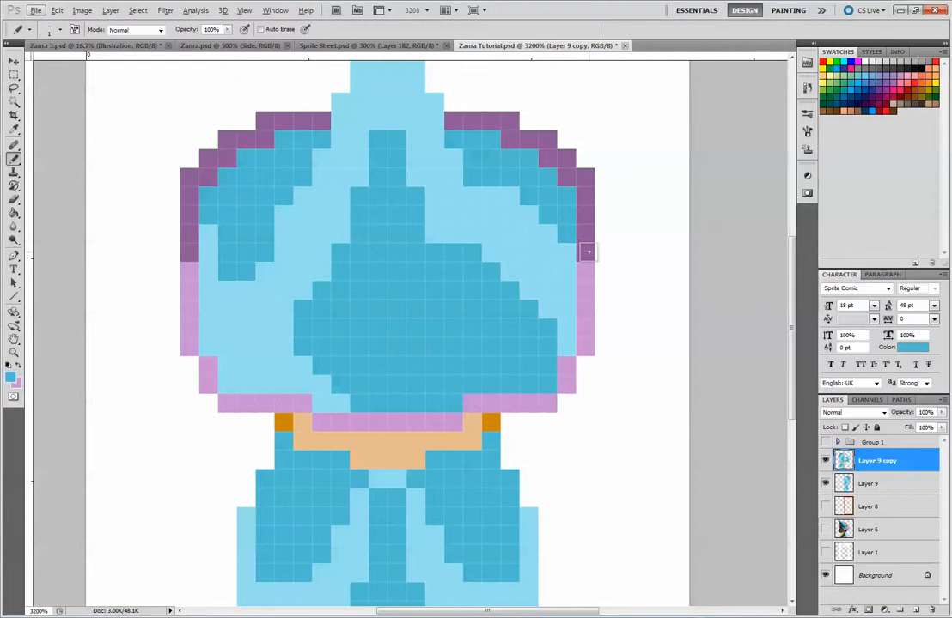
Try to merge Layer 9 copy with Layer 9, then undo the merge
key(ctrl+minus)
key(ctrl+minus)
key(ctrl+minus)
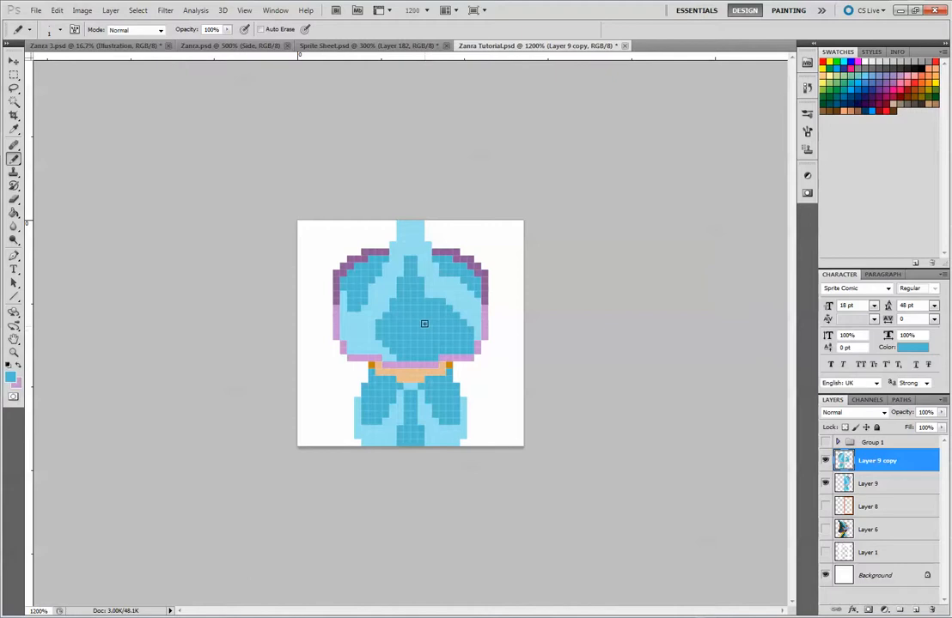
key(alt)
shift+click(870, 484)
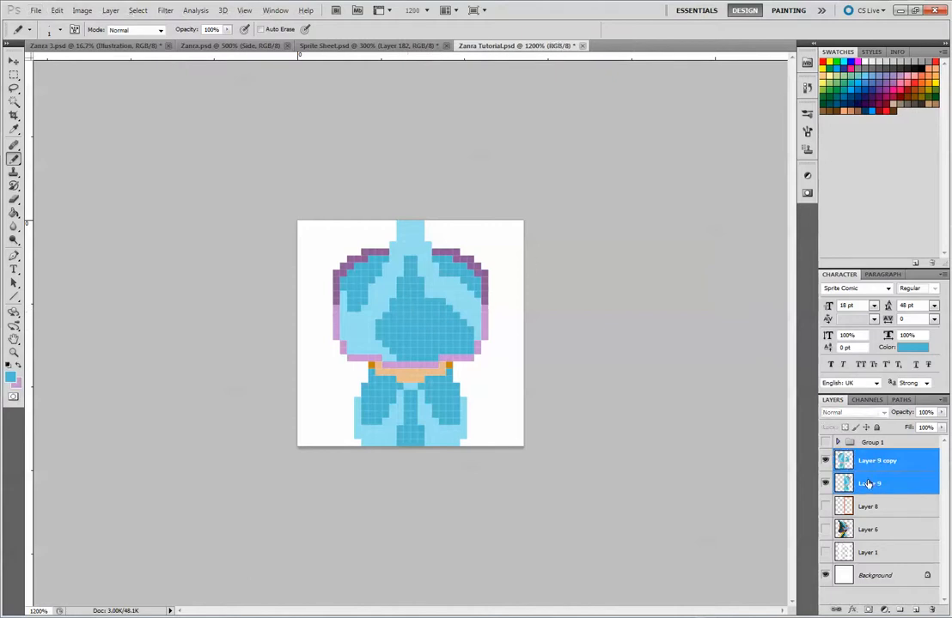
right_click(870, 484)
click(867, 448)
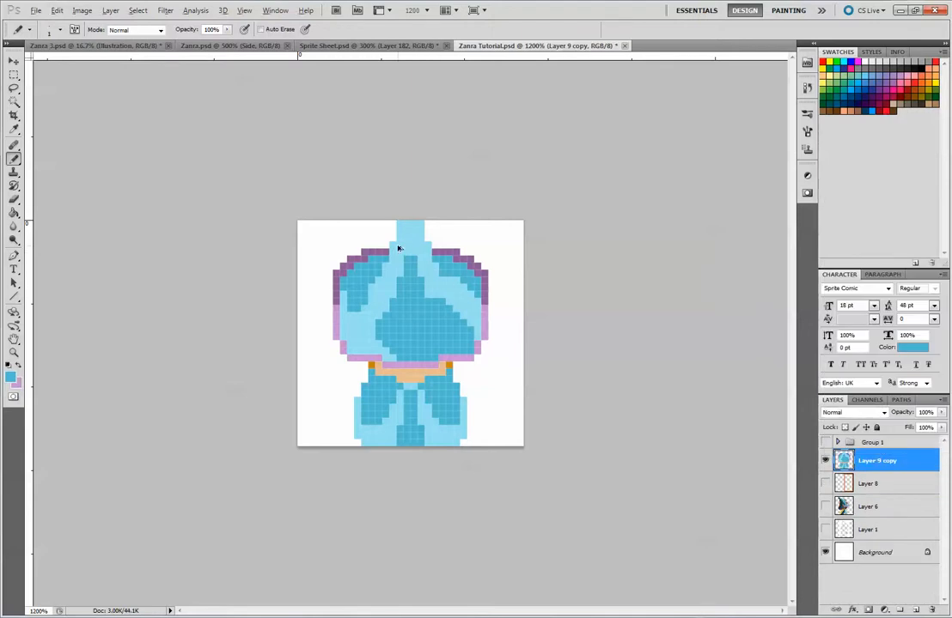
key(ctrl+z)
Hide Layer 9 and cut the newly painted right-side shading pixels out of Layer 9 copy
click(825, 483)
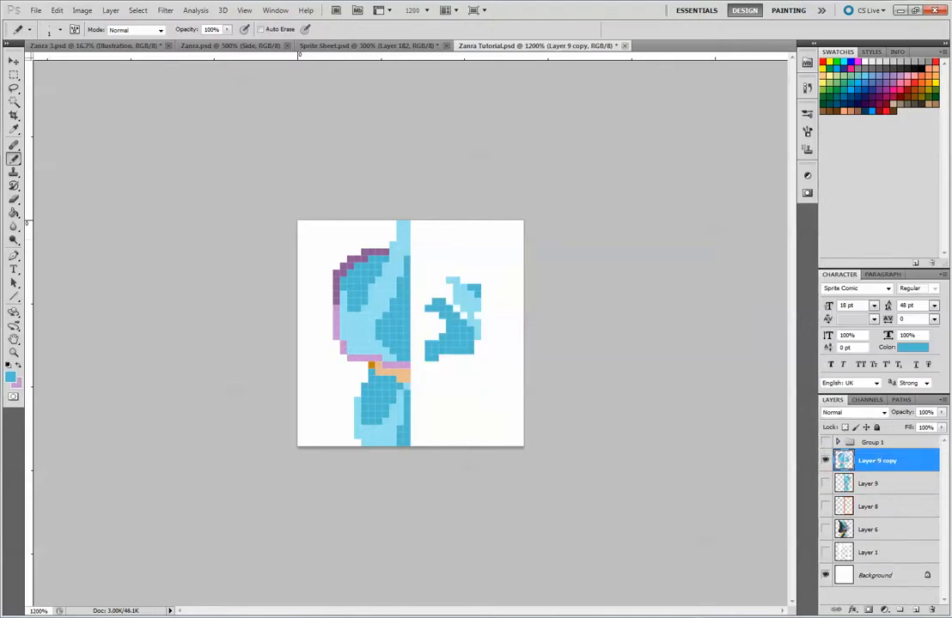
key(m)
drag(435, 266, 417, 255)
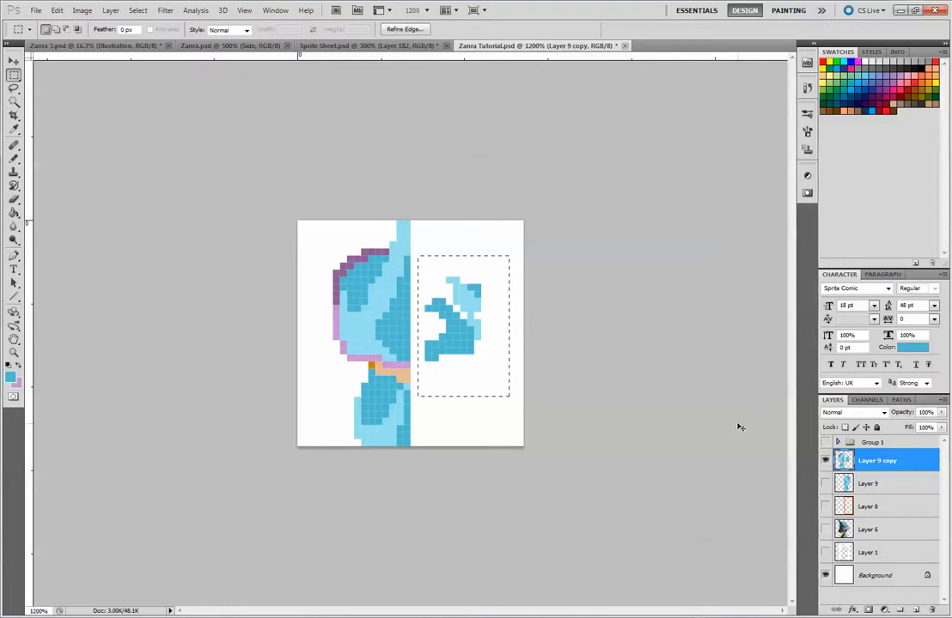
key(ctrl+x)
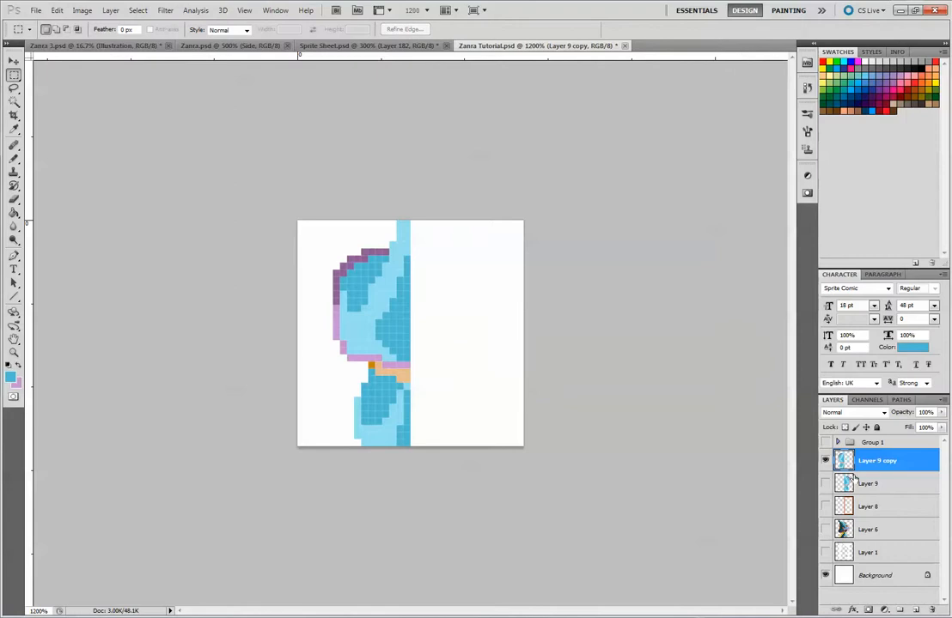
Hide the Background, show Layer 9 and paste the cut shading above it, aligned with the hat's right half
click(825, 575)
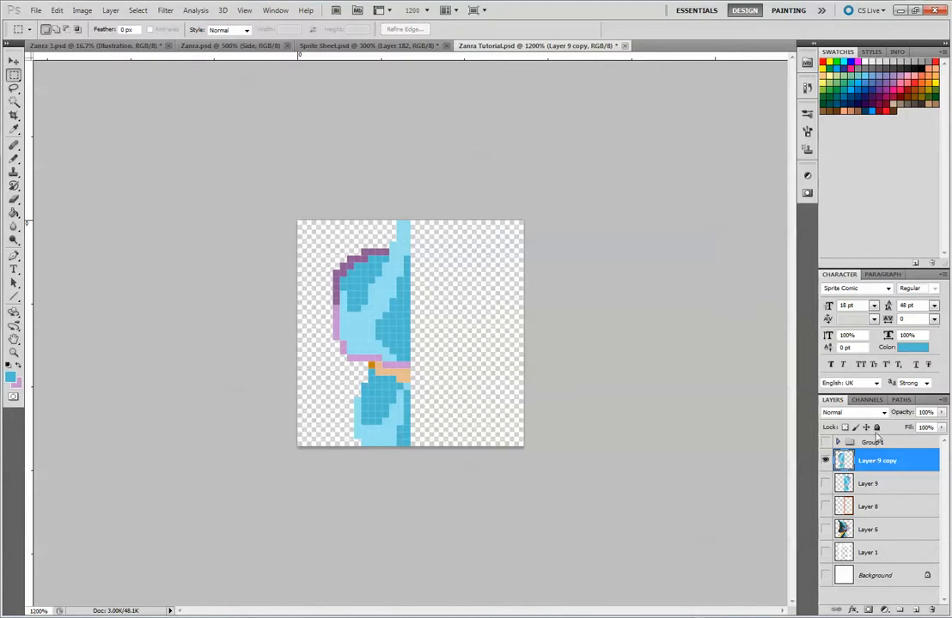
click(876, 486)
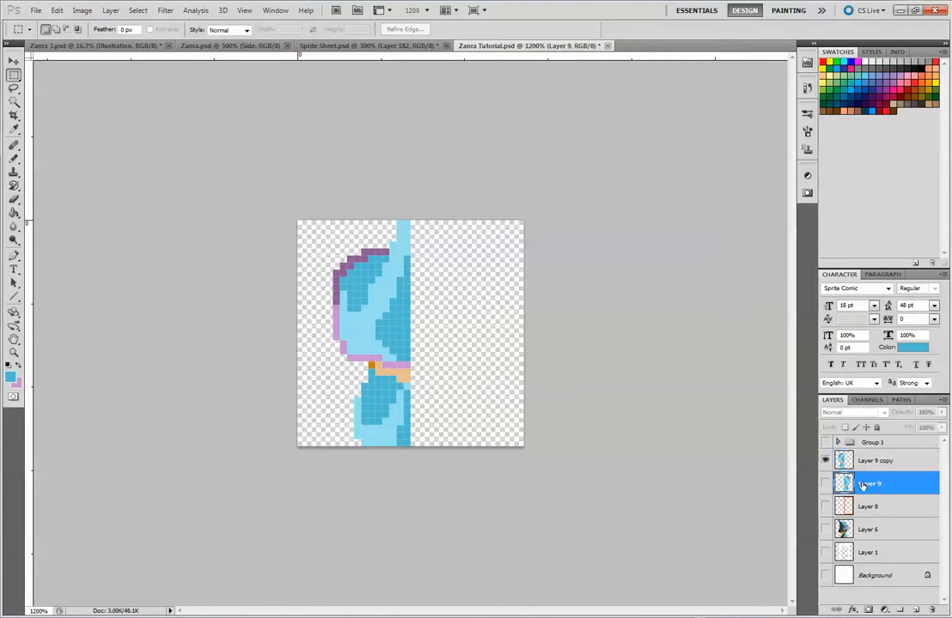
click(825, 484)
key(ctrl+v)
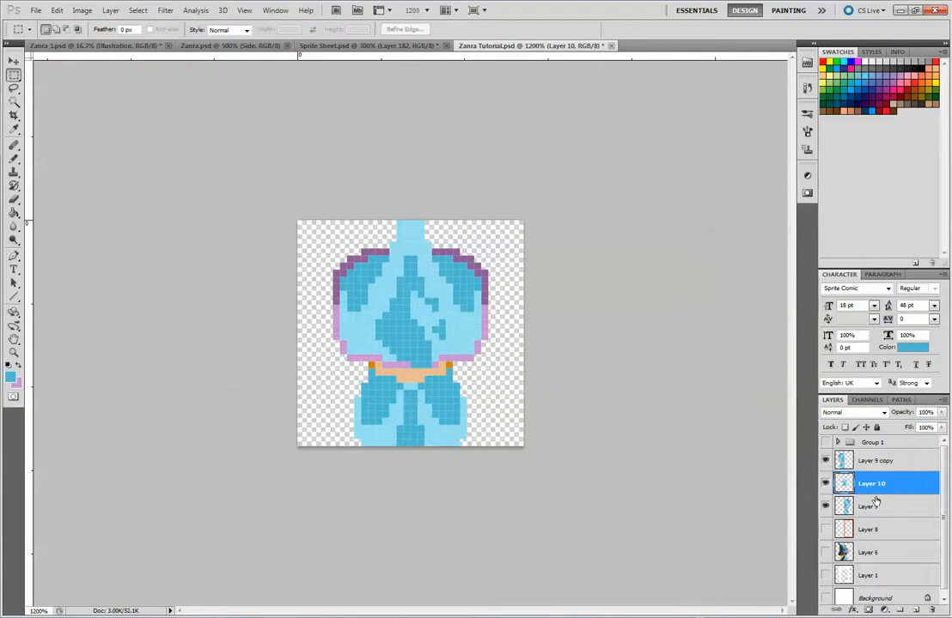
key(ctrl+e)
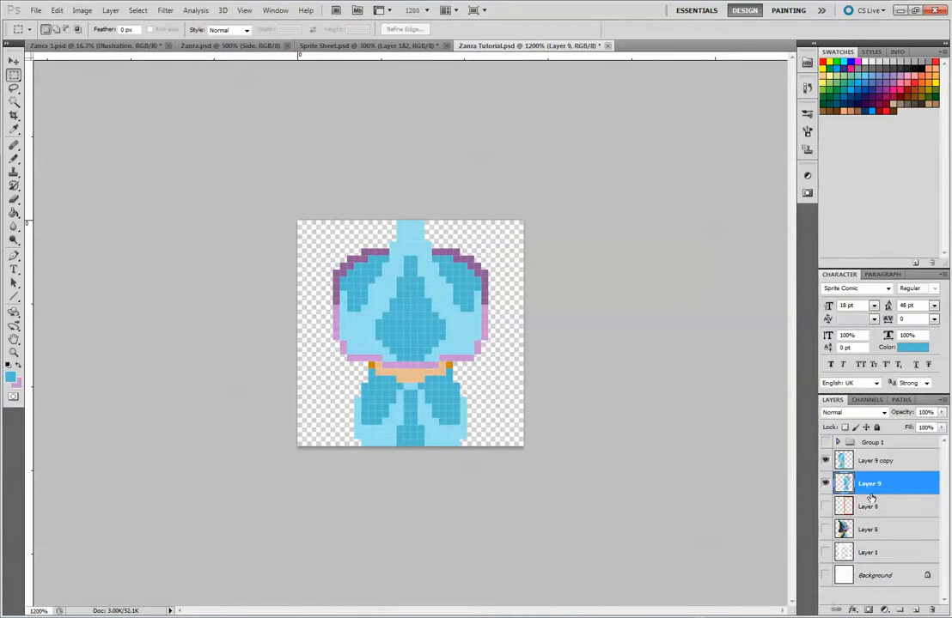
key(ctrl+v)
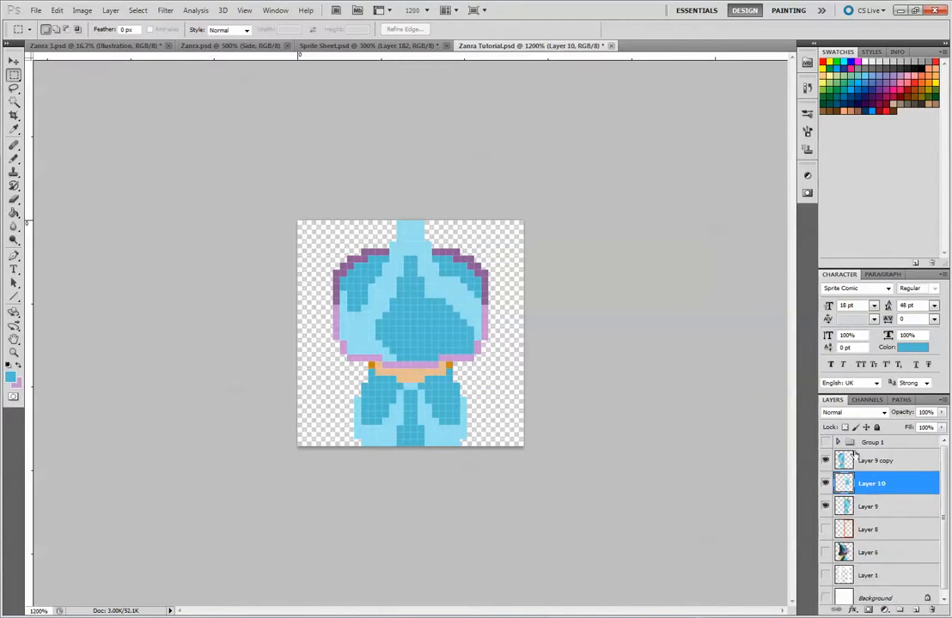
Merge the pasted shading layer with Layer 9
shift+click(879, 506)
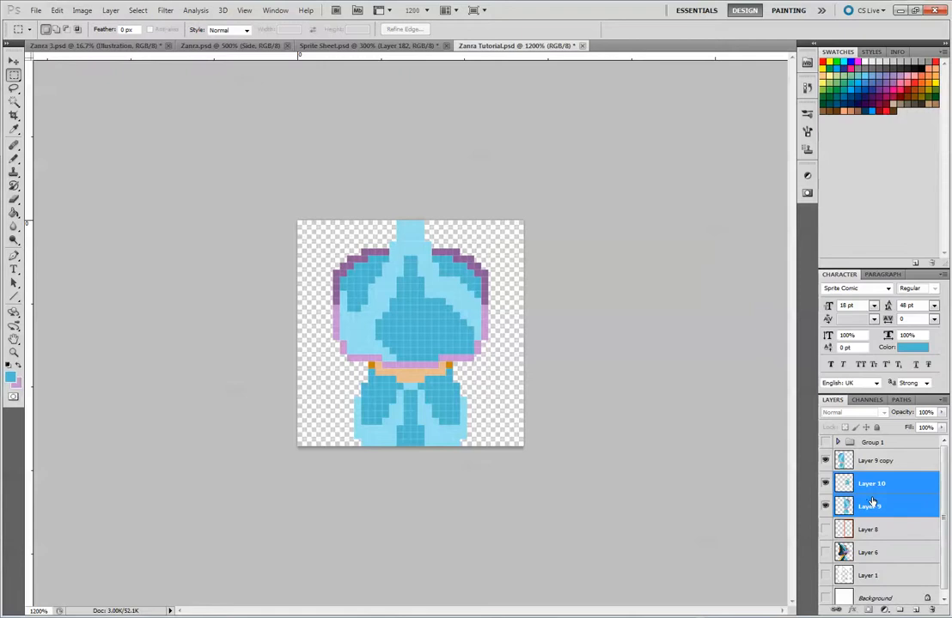
right_click(872, 502)
click(857, 461)
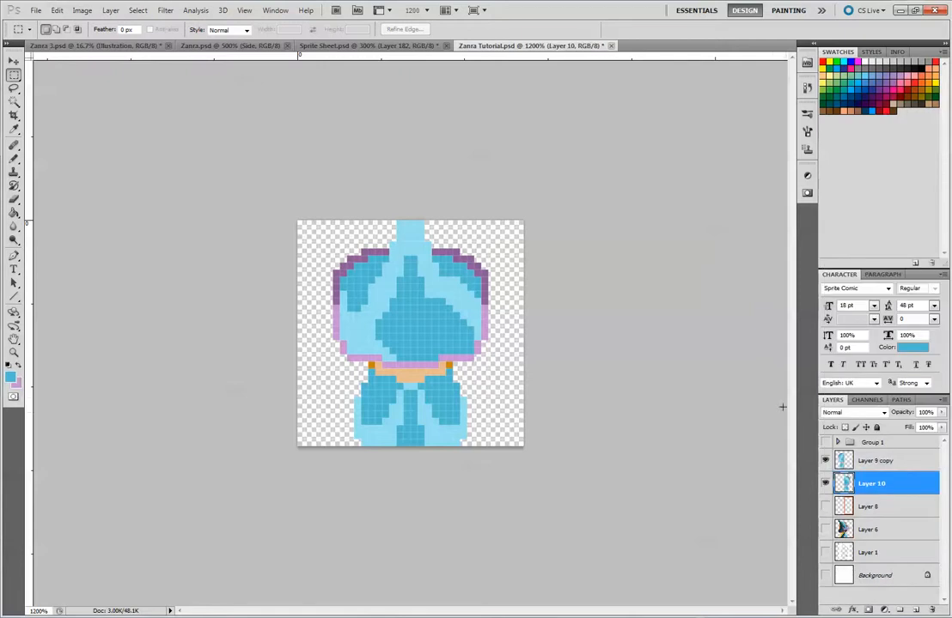
key(alt)
click(15, 158)
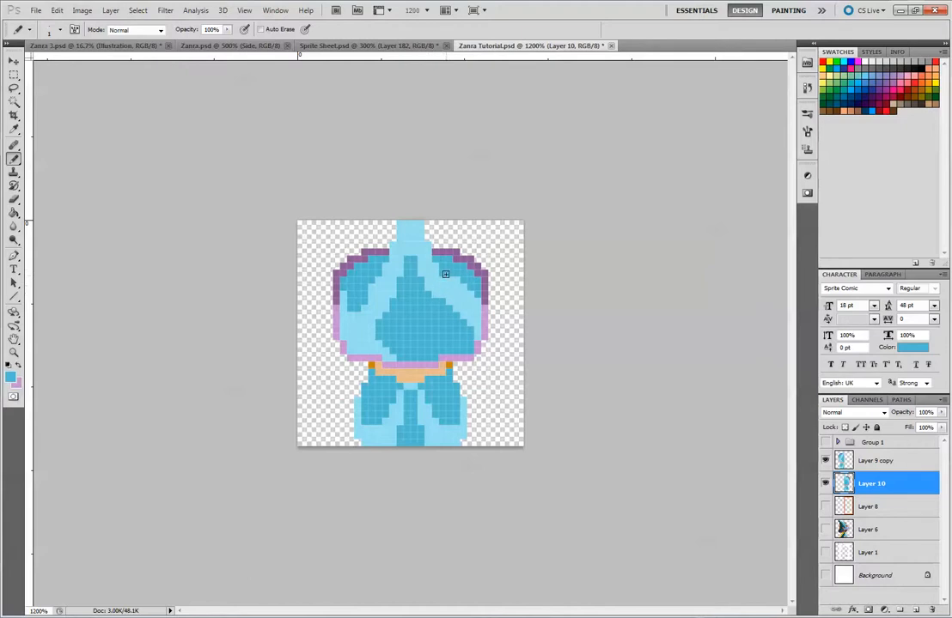
alt+click(445, 280)
click(14, 76)
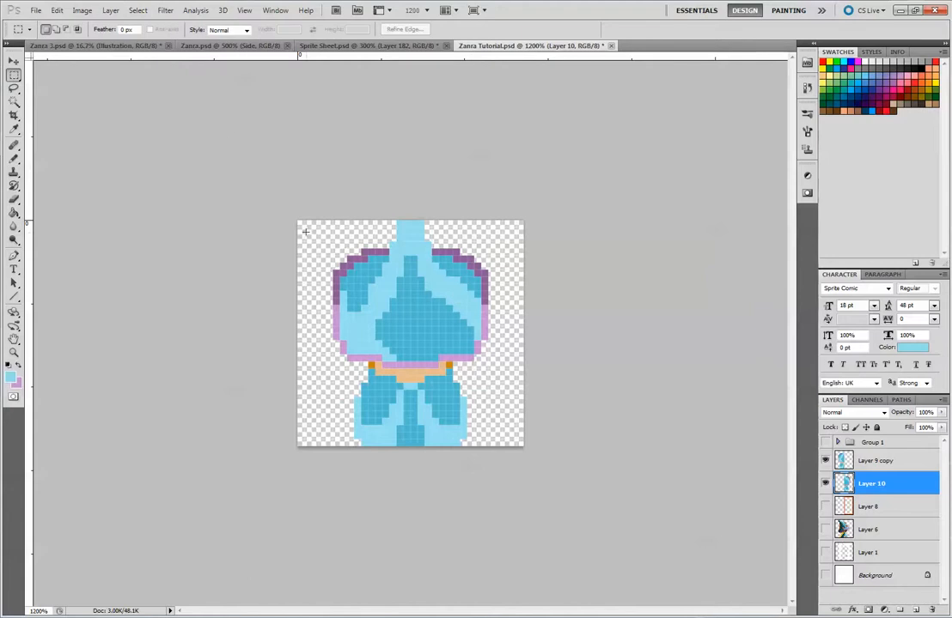
Delete Layer 9 copy with the old left half and duplicate Layer 10
click(825, 461)
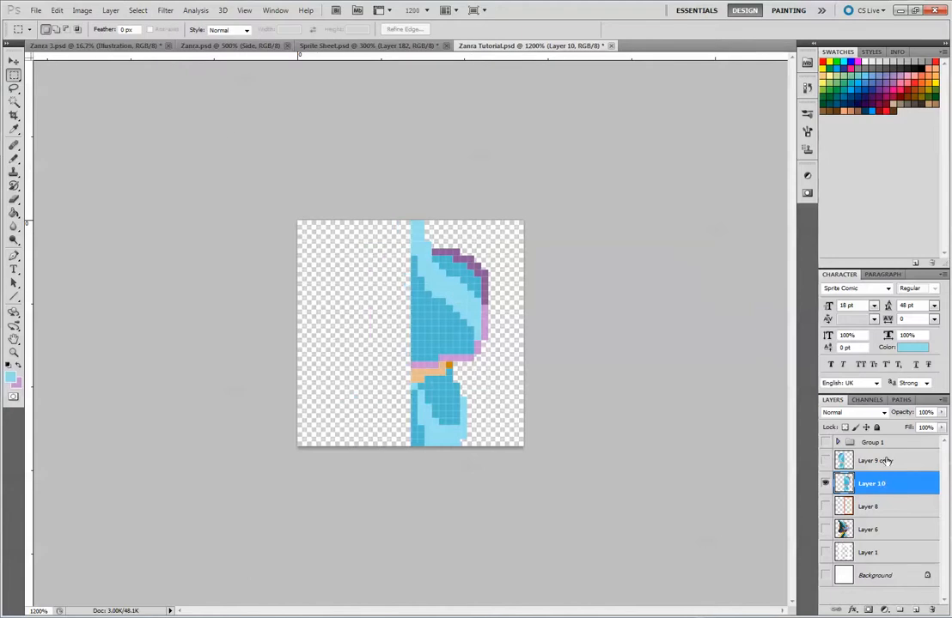
drag(884, 462, 932, 609)
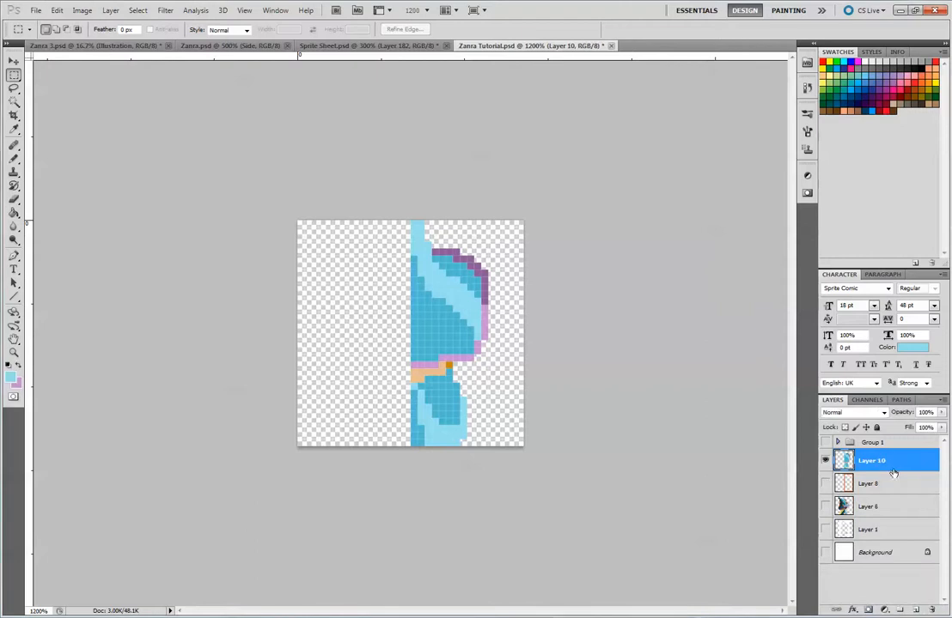
drag(876, 460, 917, 609)
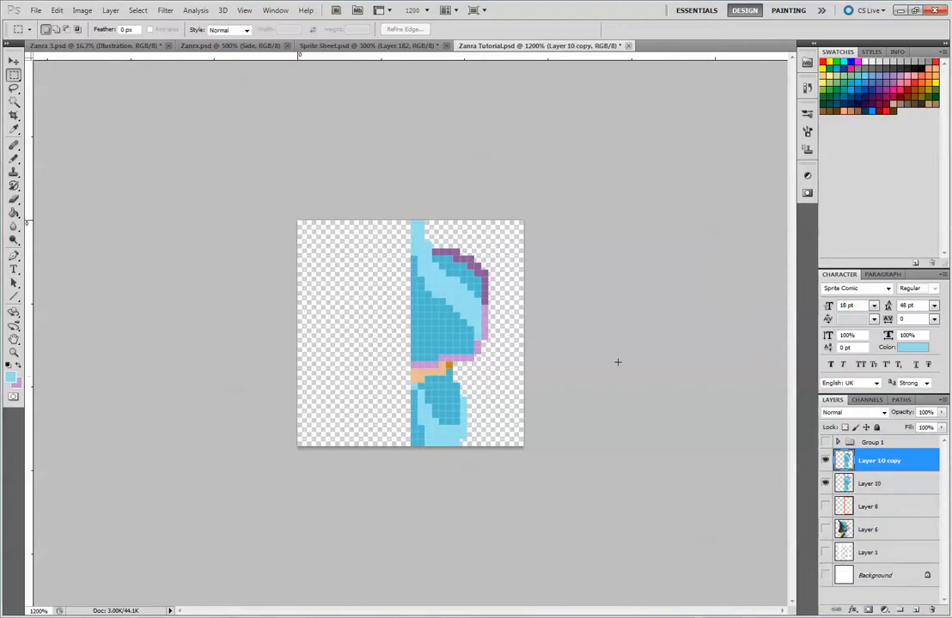
Mirror Layer 10 copy horizontally with a width of -100% and align it as the sprite's left half
click(14, 62)
key(ctrl+t)
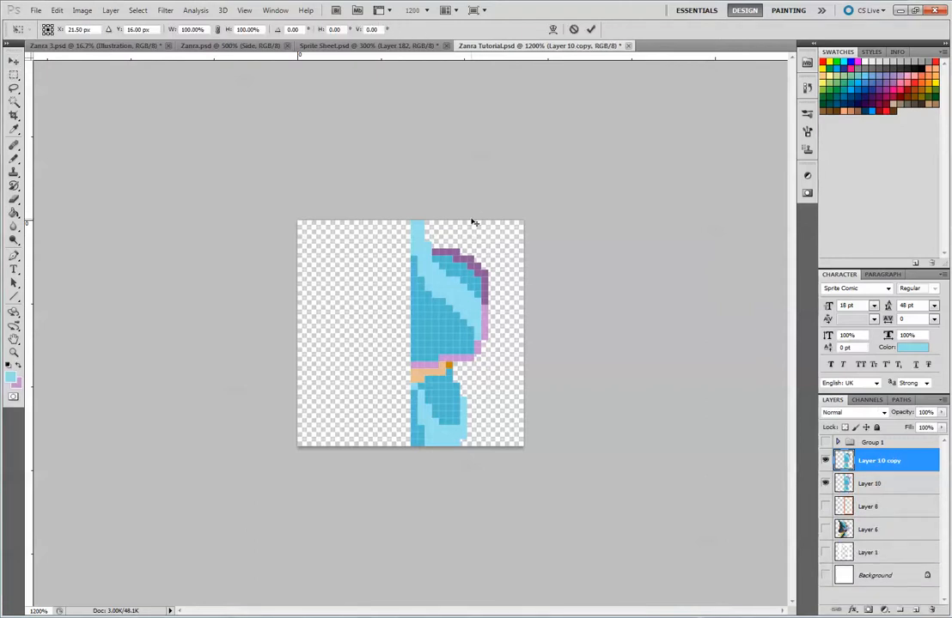
drag(491, 334, 336, 325)
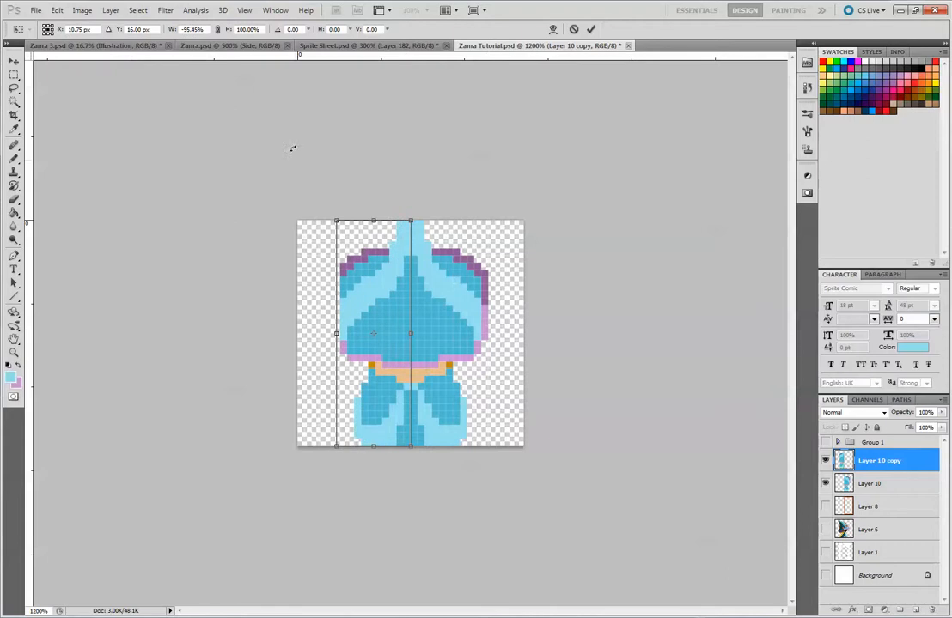
click(191, 29)
text(-100)
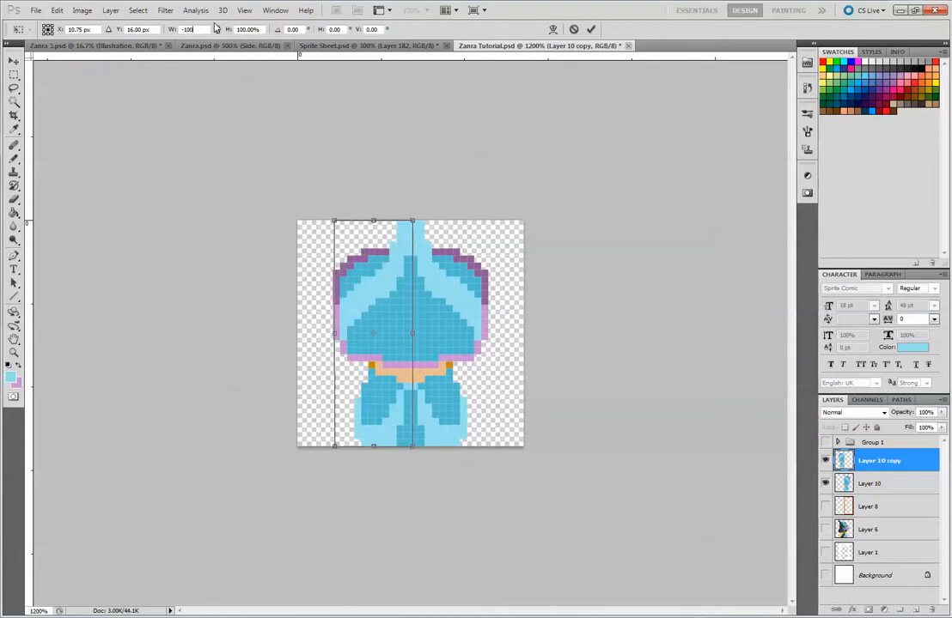
key(Return)
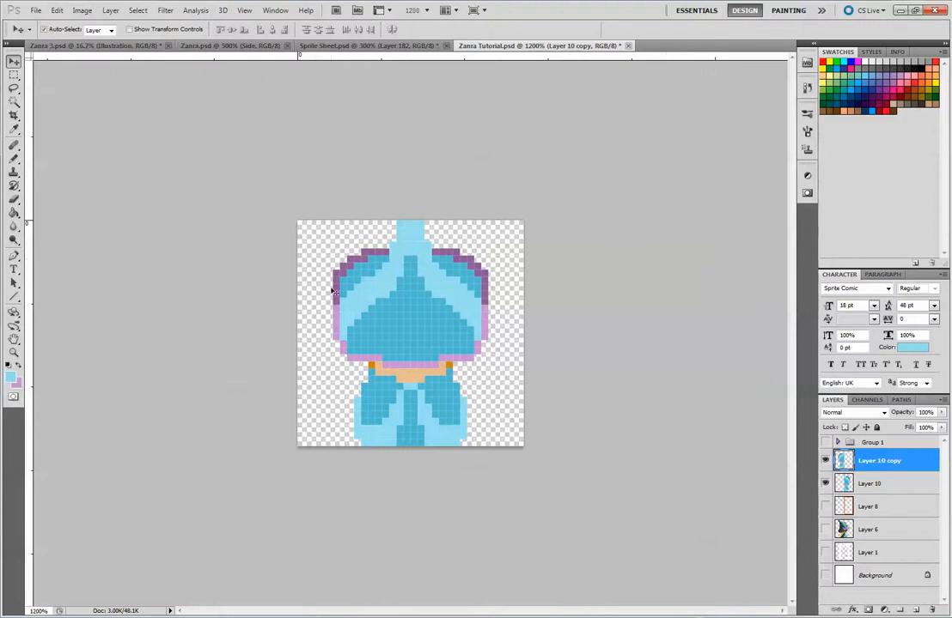
Hide Layer 10 copy and make Layer 10 active for drawing with the Pencil
key(alt)
click(13, 160)
click(824, 461)
click(843, 481)
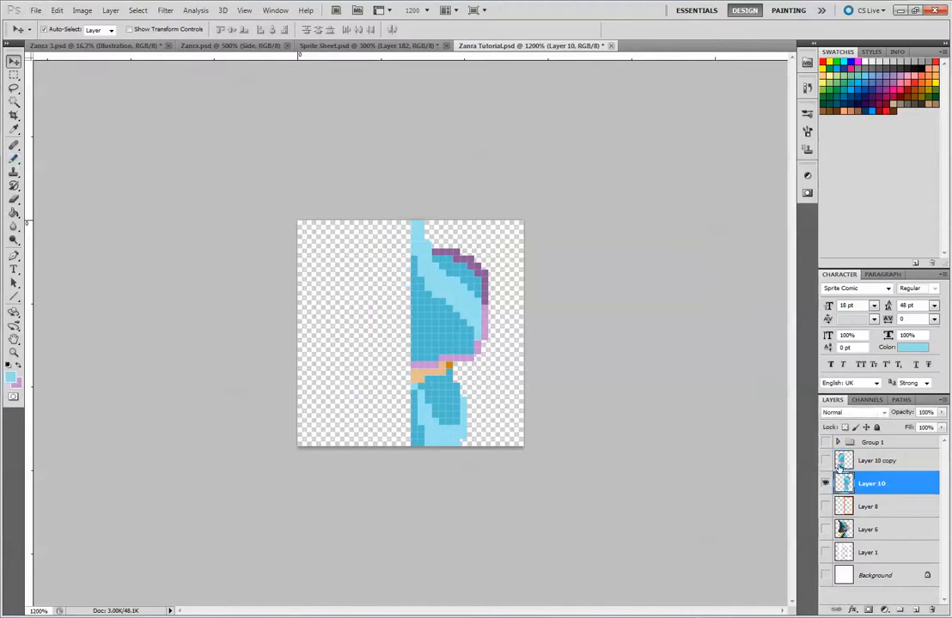
click(14, 159)
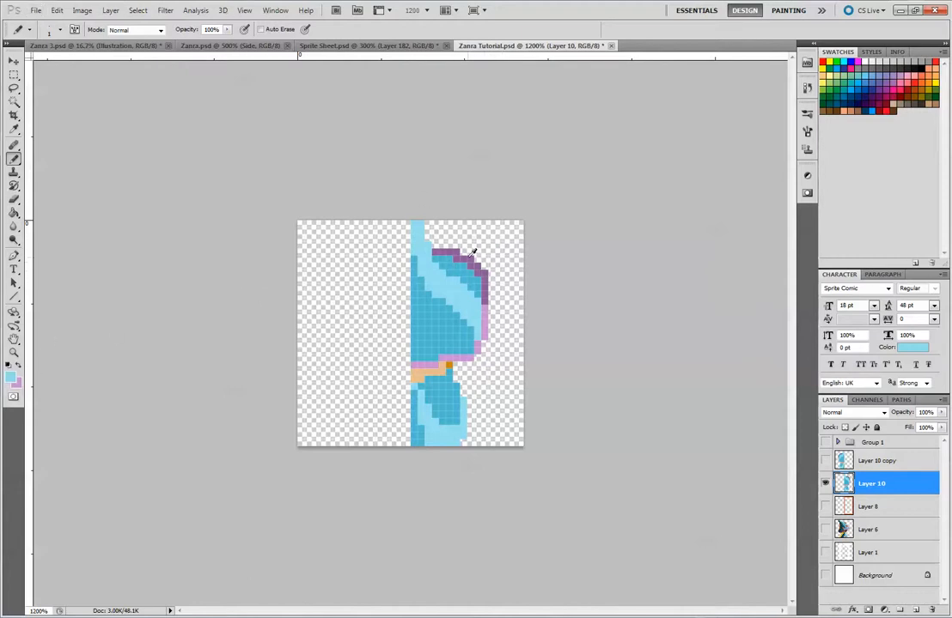
Add dark purple pixels on Layer 10 just inside the hat's upper-right rim, following its curve
alt+click(482, 291)
drag(471, 271, 439, 258)
key(alt+bracketright)
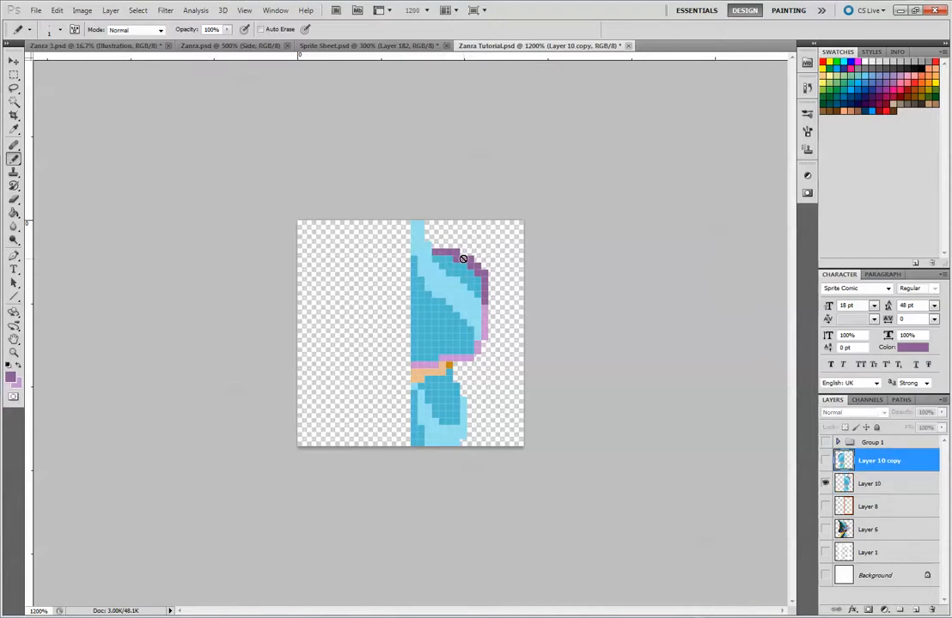
click(860, 483)
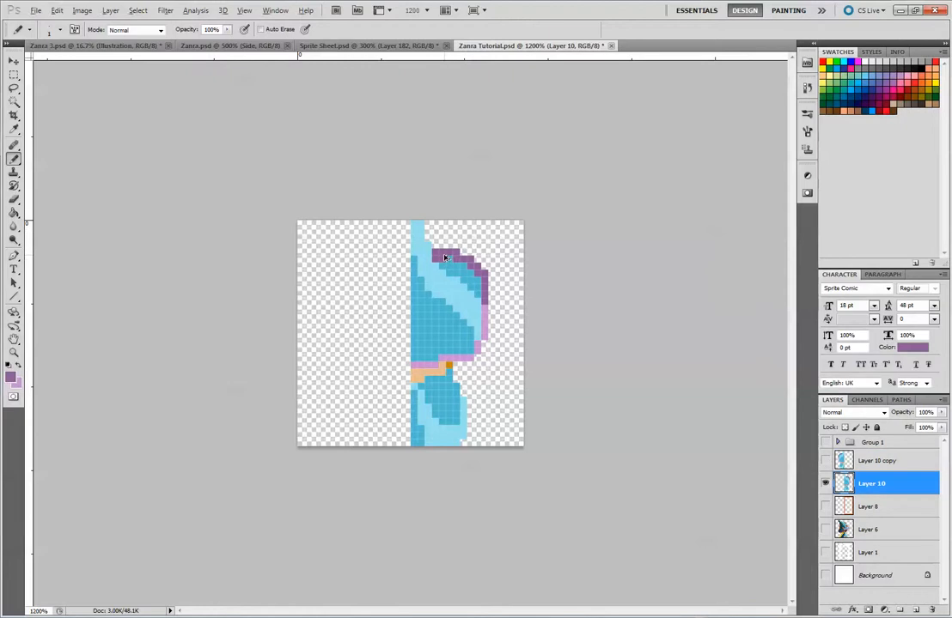
key(alt+bracketright)
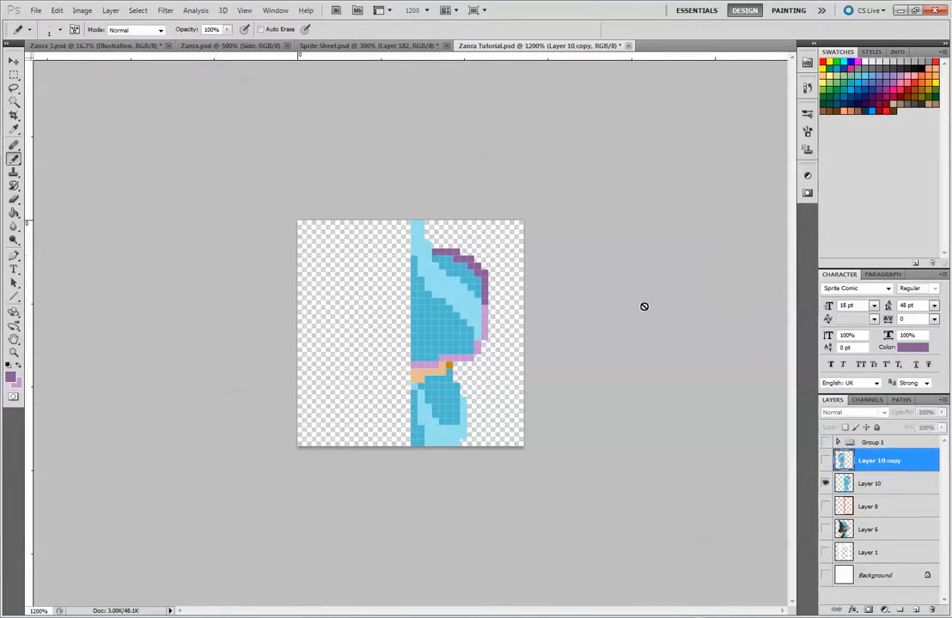
double_click(875, 492)
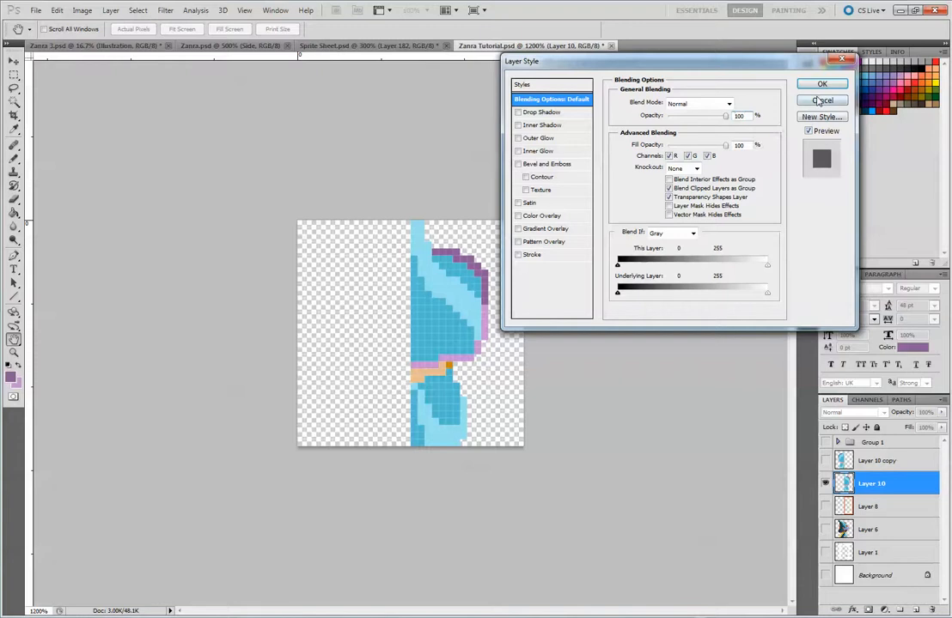
key(Escape)
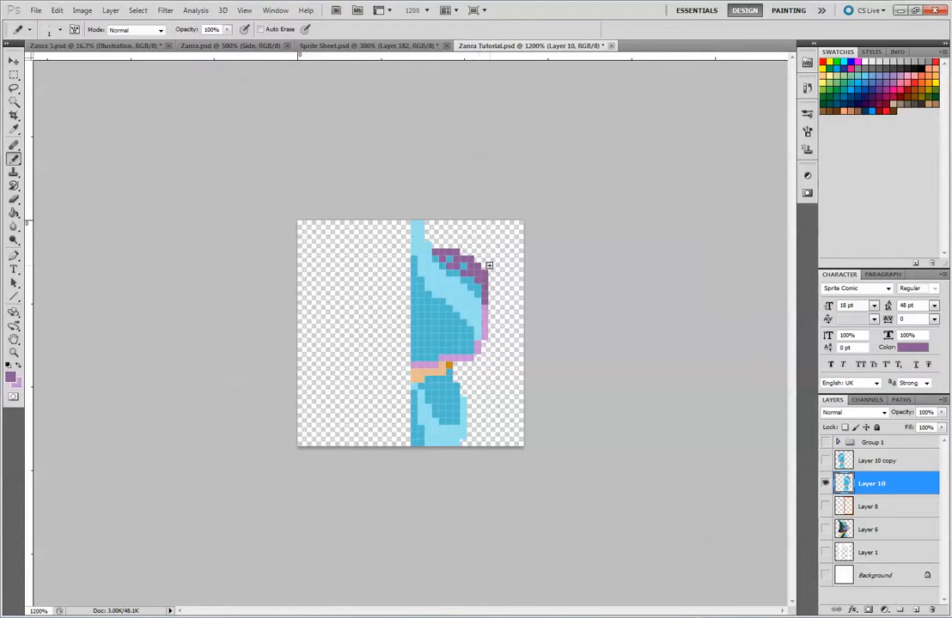
Erase the outer purple pixels along the hat's upper-right curve and redraw rim pixels closer to the blue cap
key(e)
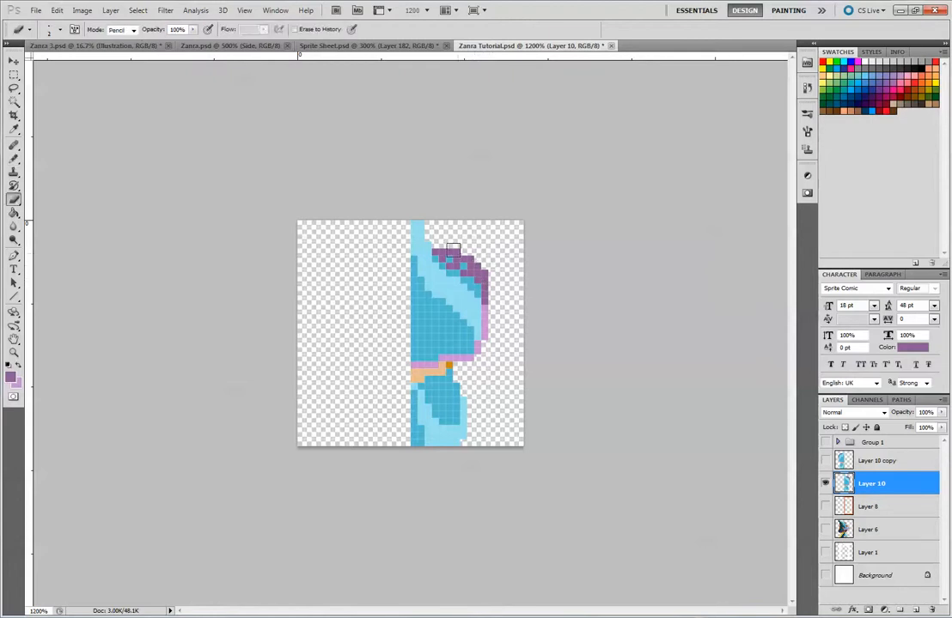
drag(452, 250, 471, 261)
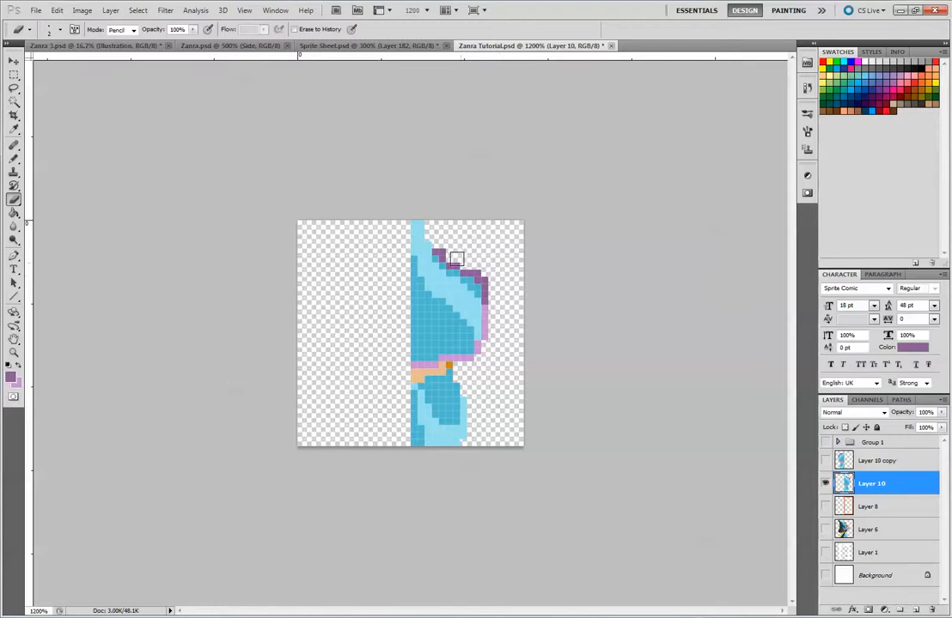
key(b)
click(455, 259)
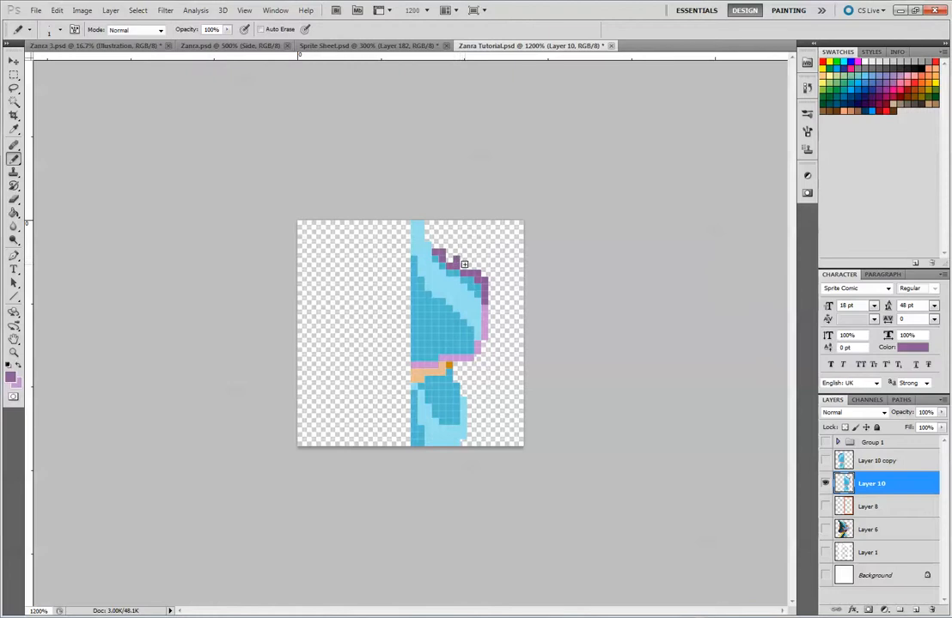
alt+click(465, 271)
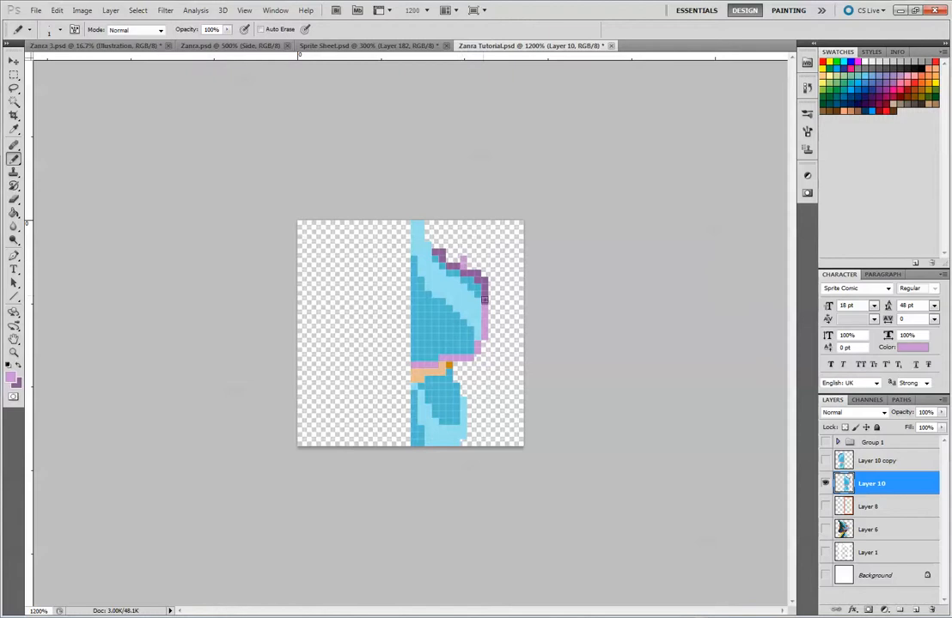
alt+click(482, 299)
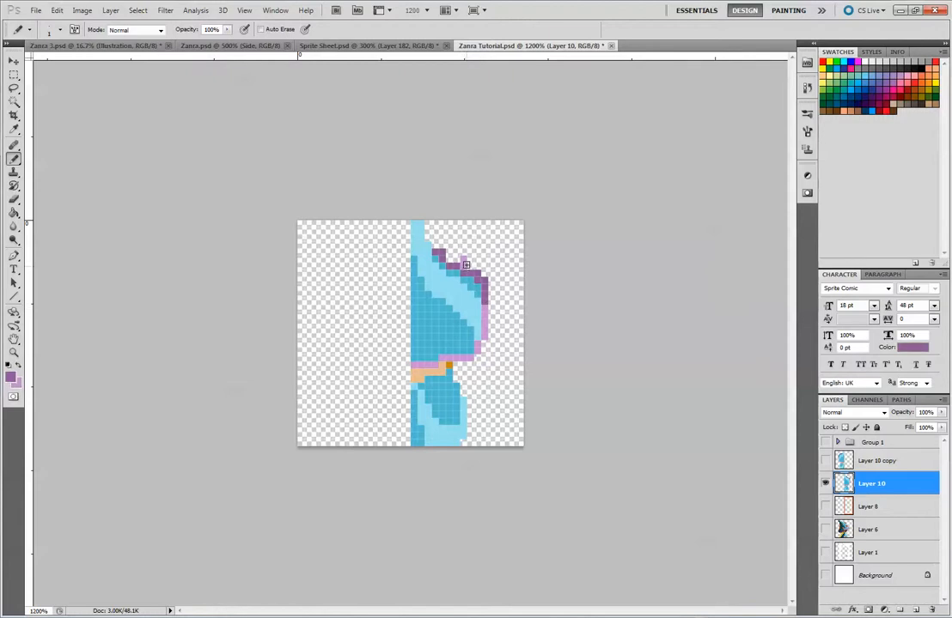
Clear the stray purple pixels and reshape the hat's upper-right rim into a thin dark purple diagonal
key(e)
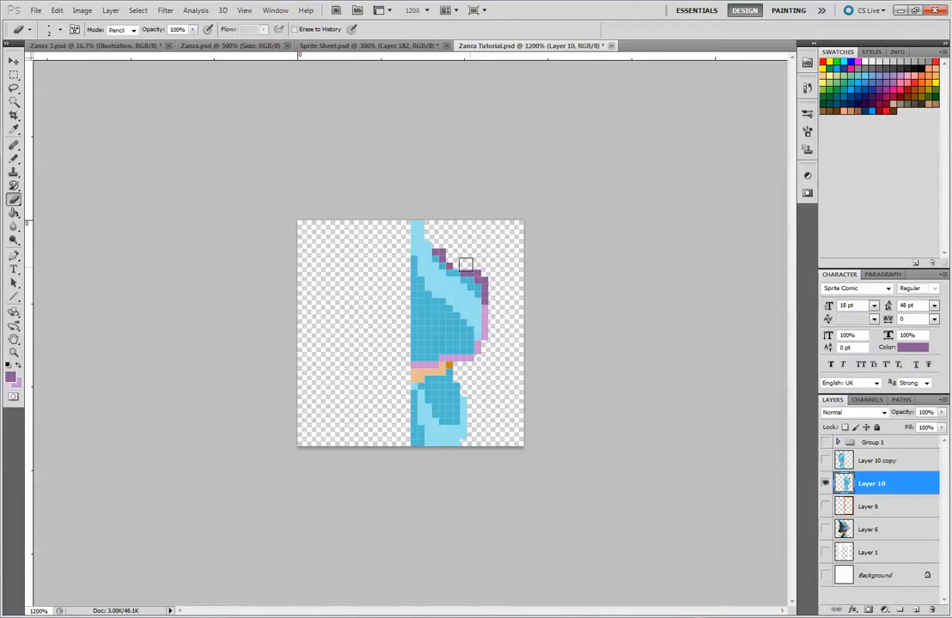
key(b)
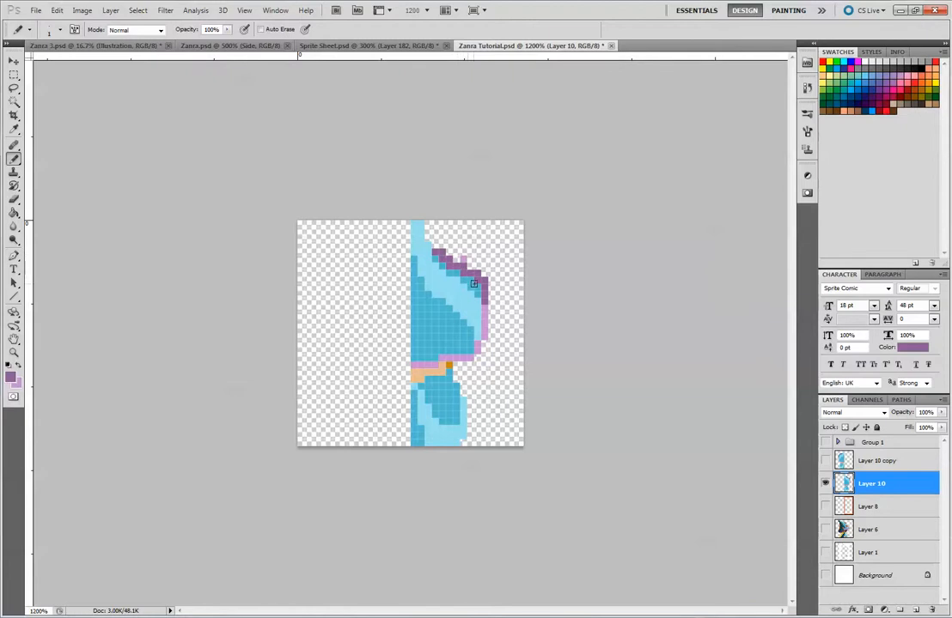
alt+click(453, 269)
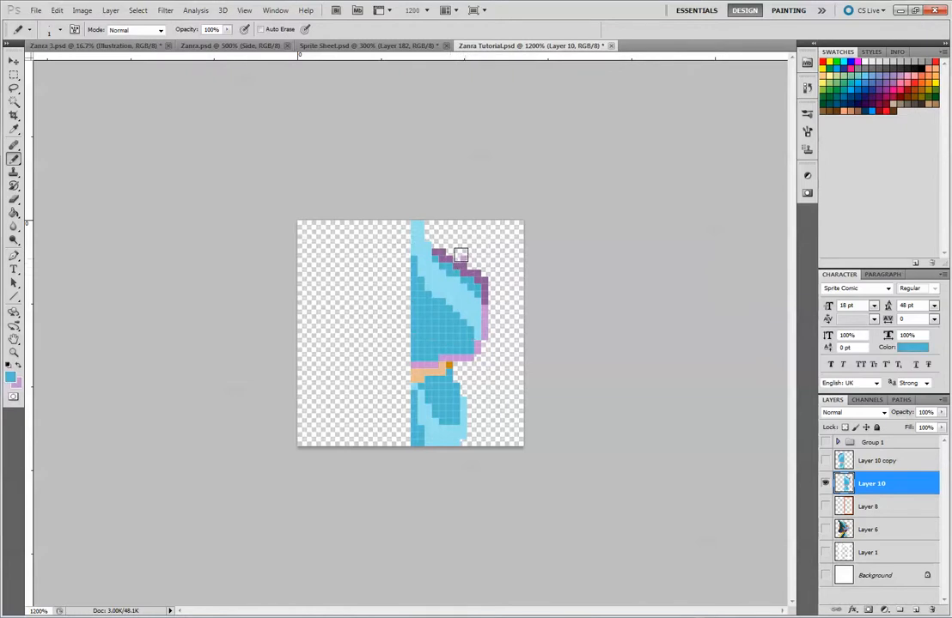
key(e)
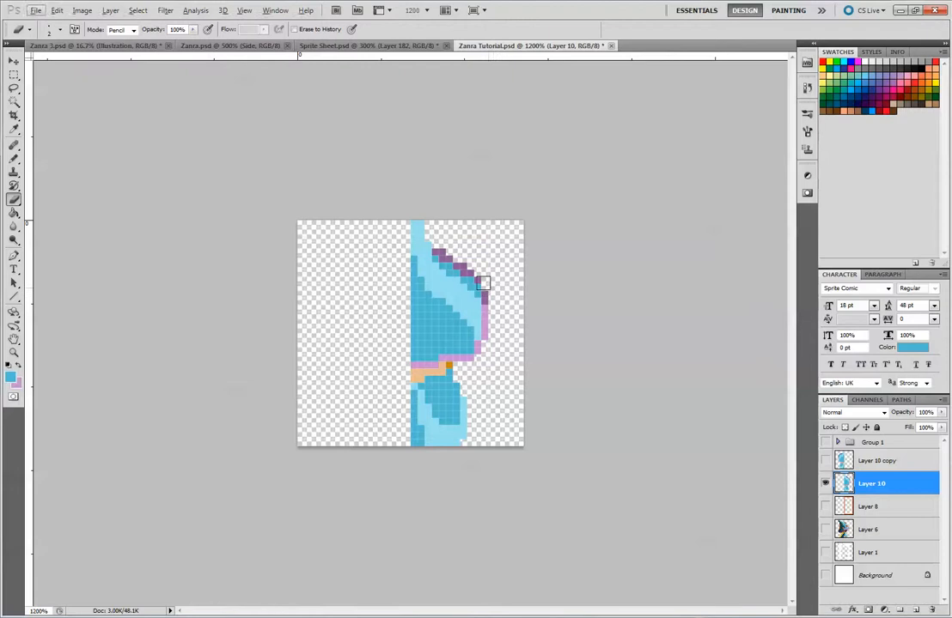
Recolour the purple outline on the hat's right side light blue and its upper-right slope medium blue
click(15, 172)
click(14, 159)
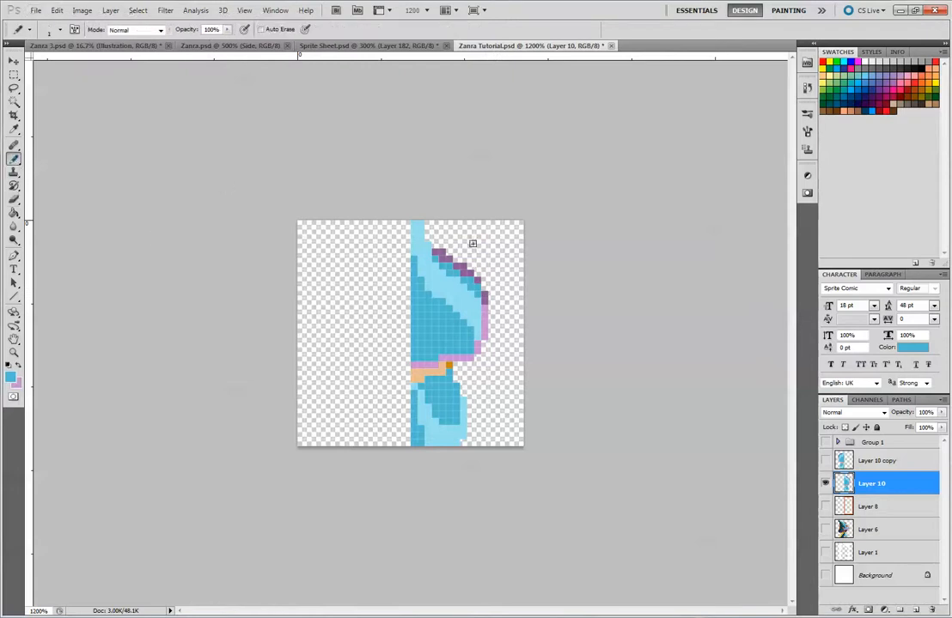
alt+click(484, 294)
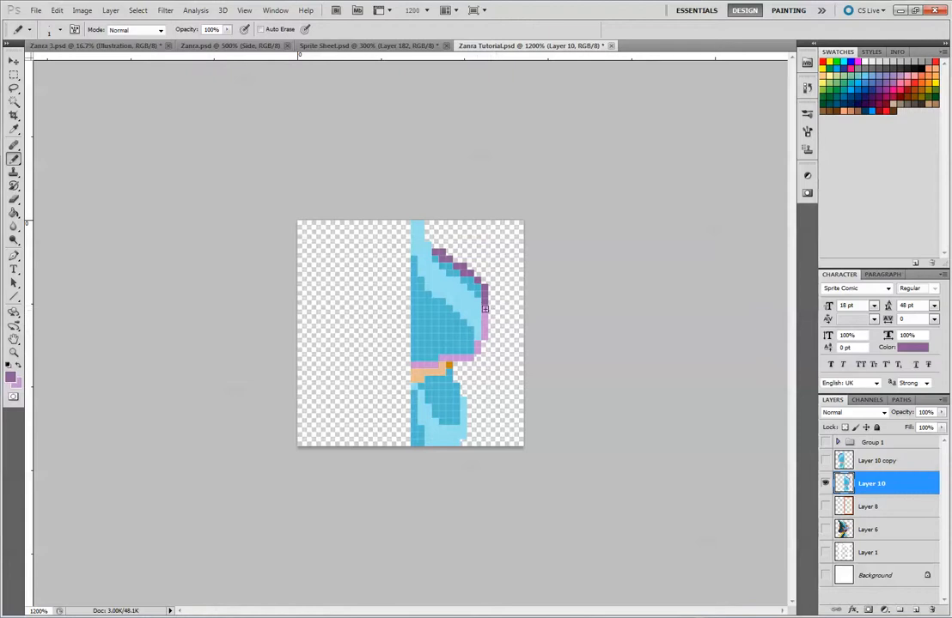
alt+click(479, 303)
drag(484, 309, 485, 336)
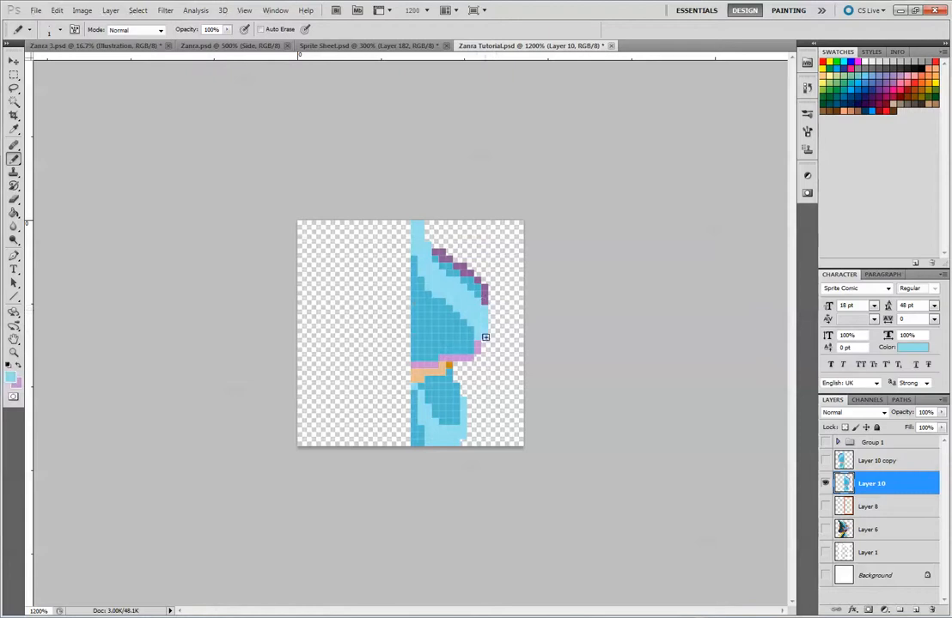
alt+click(479, 291)
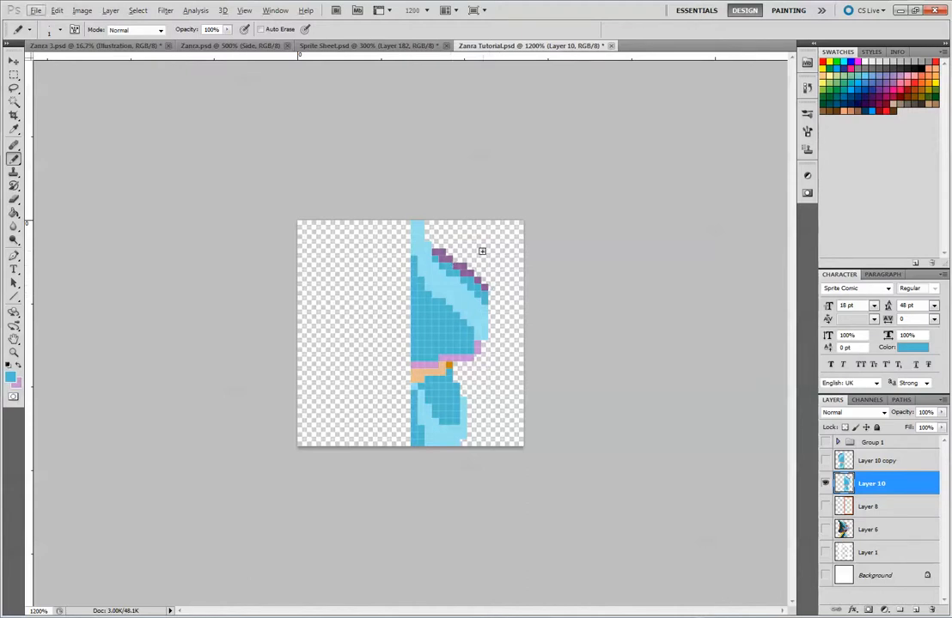
key(alt)
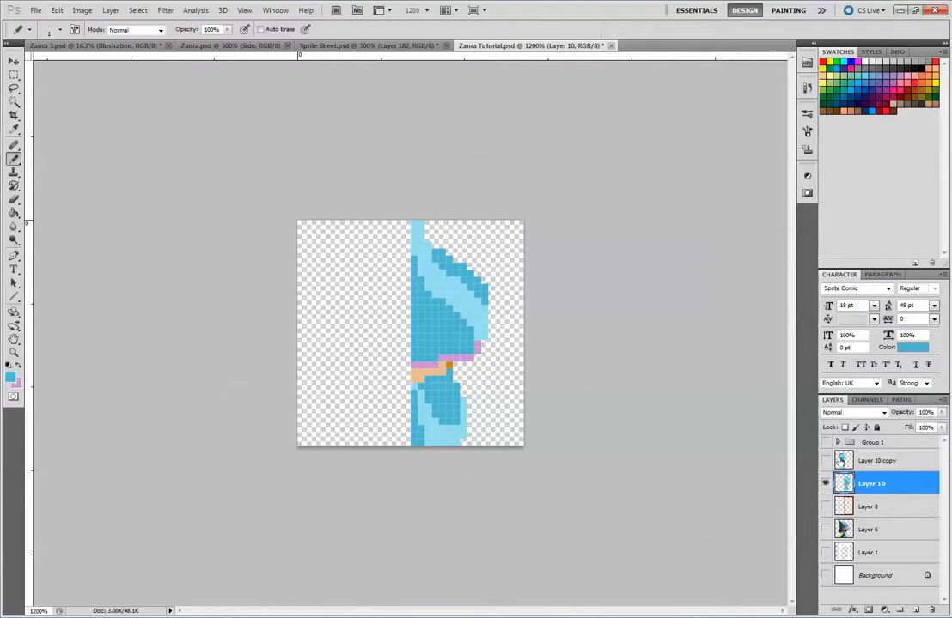
Compare the side-view sprite on Layer 6 with the half hat on Layer 10
click(825, 530)
click(827, 530)
click(825, 485)
click(825, 529)
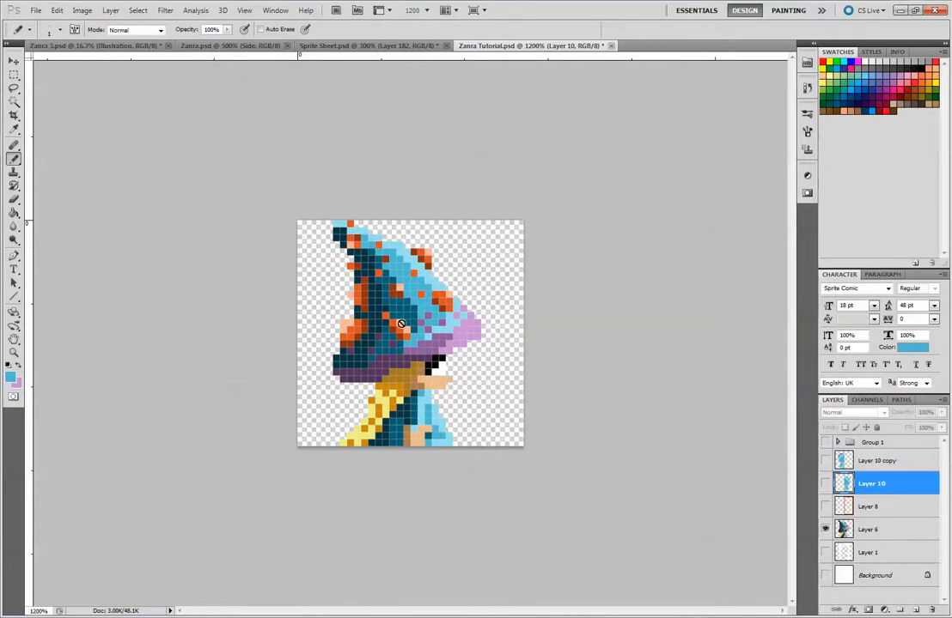
click(824, 484)
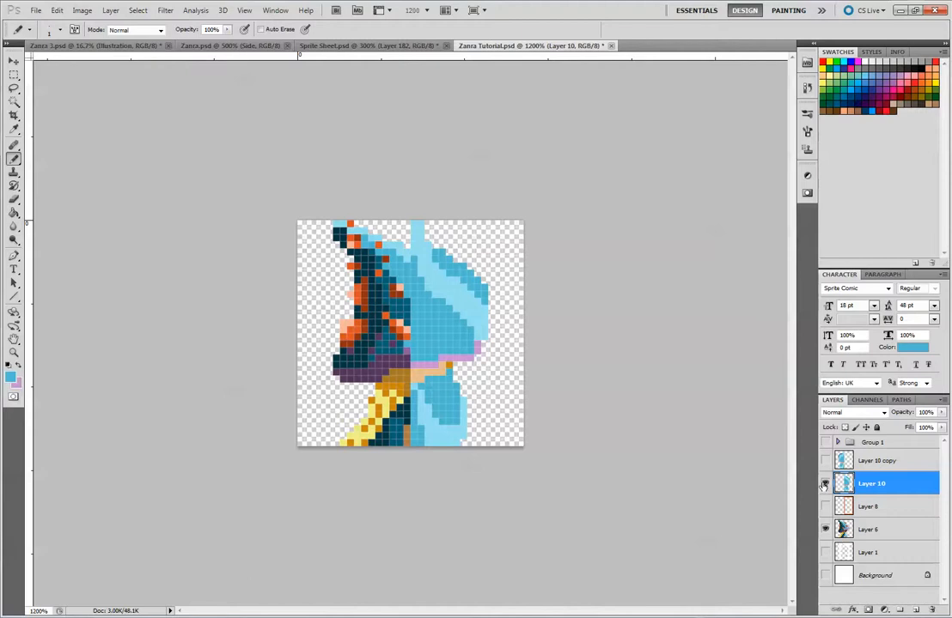
Hide Layer 6 and narrow the hat's tip on Layer 10 to a one-pixel column
click(825, 530)
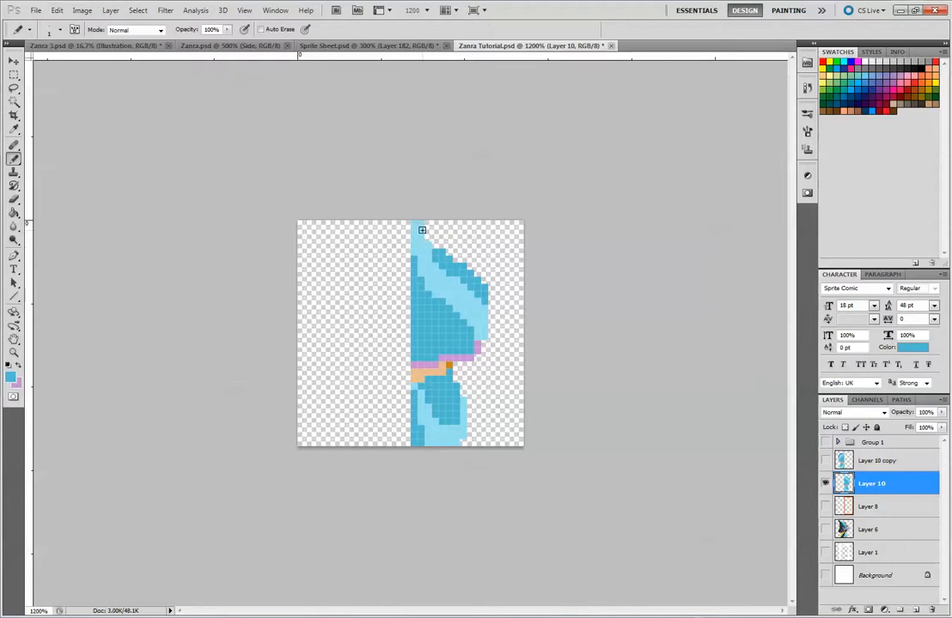
key(e)
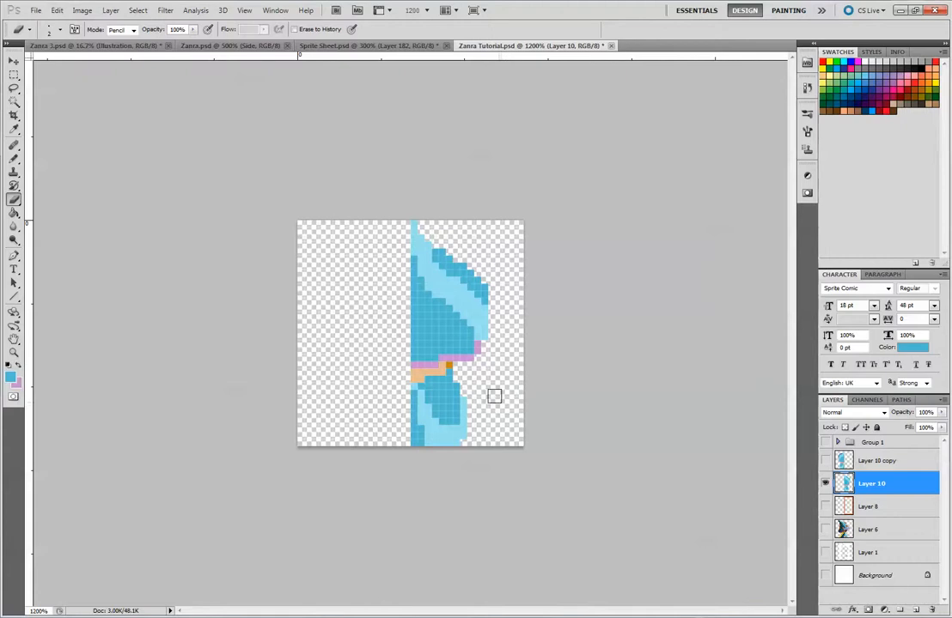
click(14, 158)
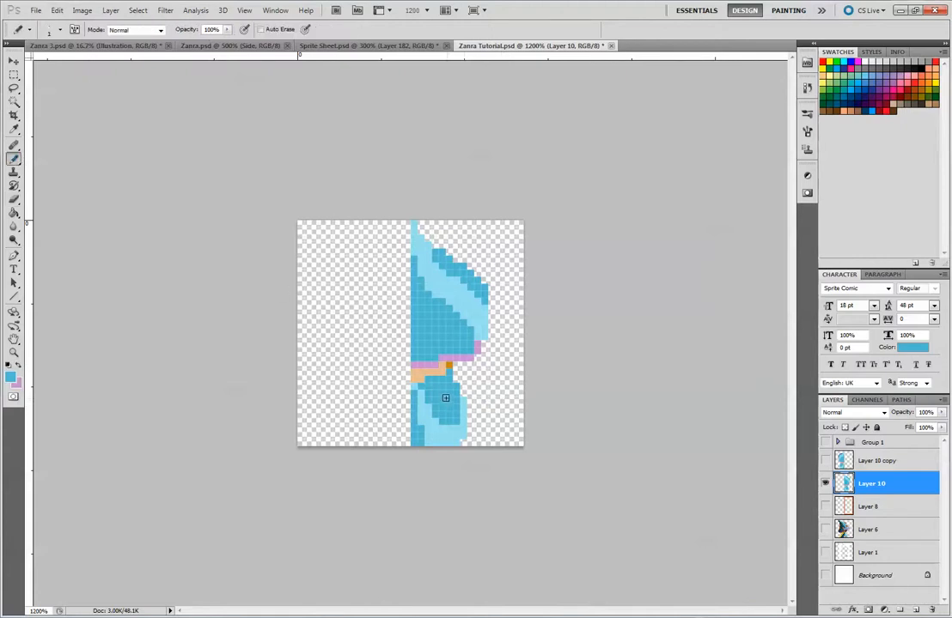
Shade the arm below the hat with a dark teal diagonal sampled from Layer 6 and light blue inner pixels
click(826, 529)
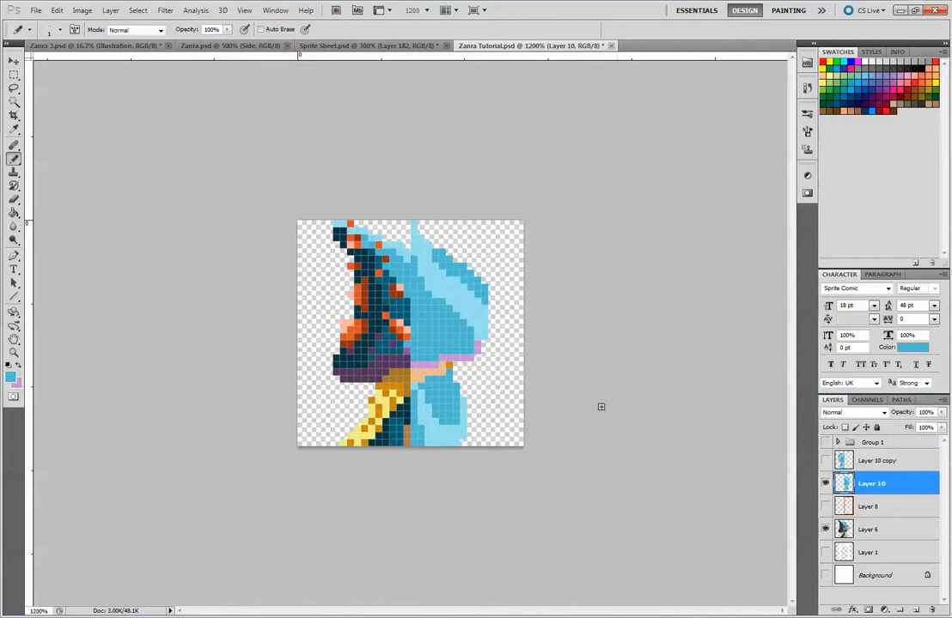
alt+click(365, 341)
click(451, 388)
click(463, 401)
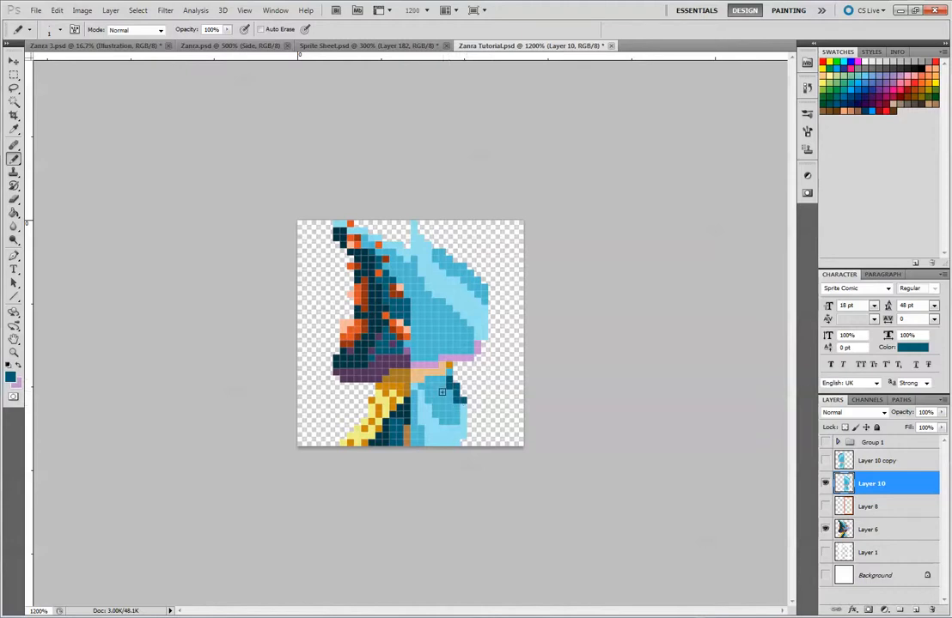
alt+click(436, 399)
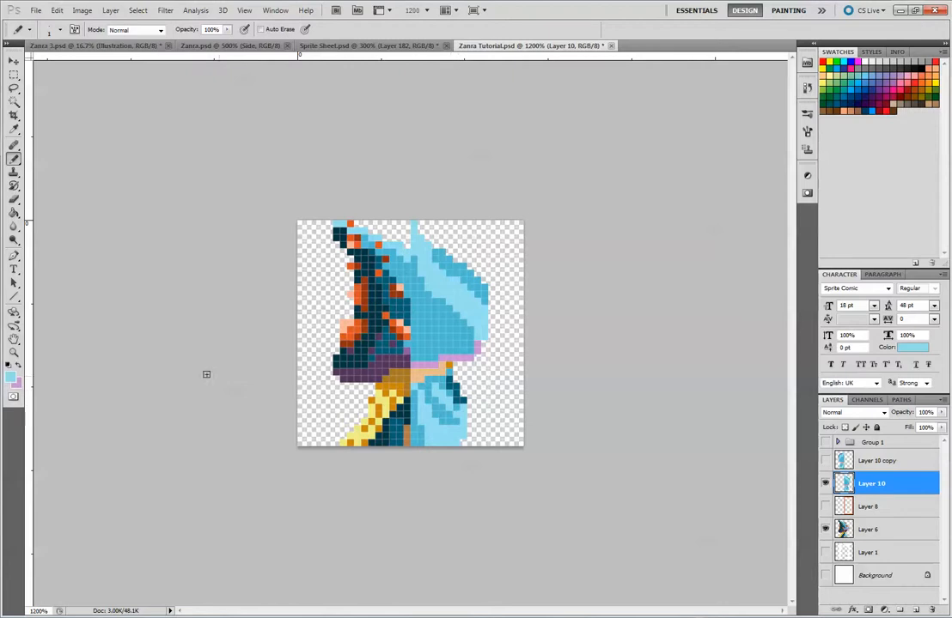
Paint skin-coloured hand pixels along the outer edge of the arm and hide Layer 6
alt+click(412, 380)
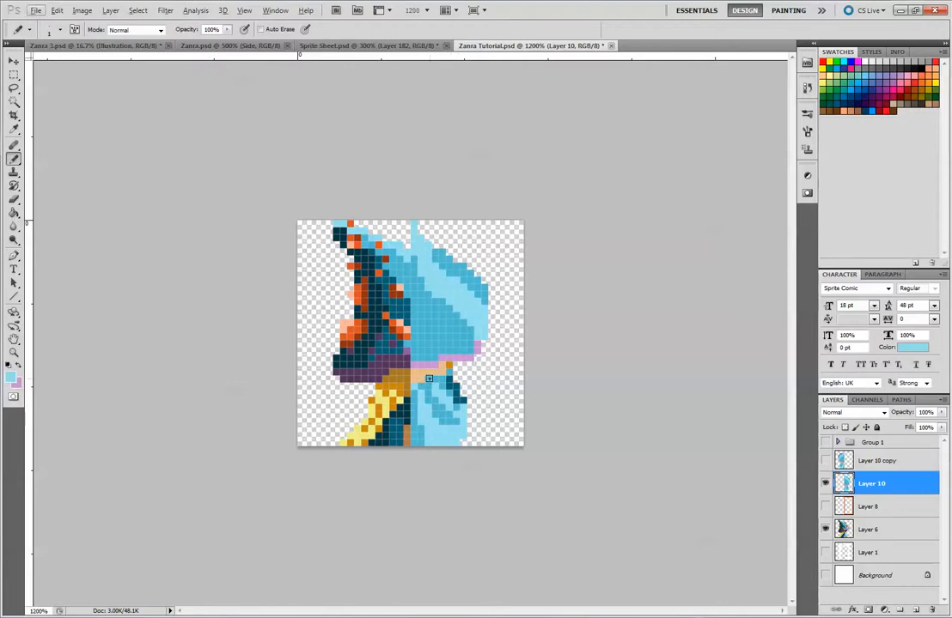
click(466, 411)
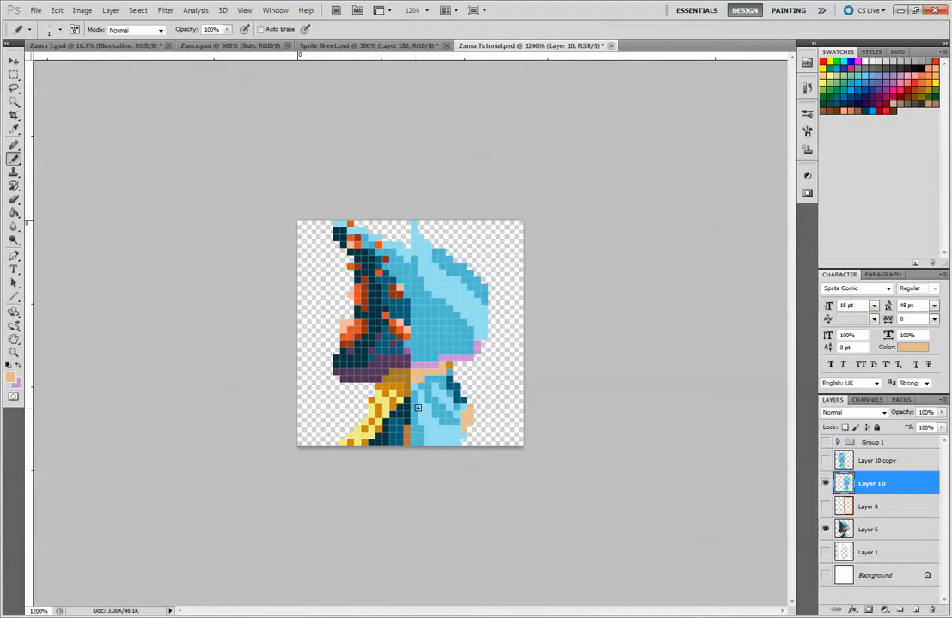
click(463, 427)
click(825, 529)
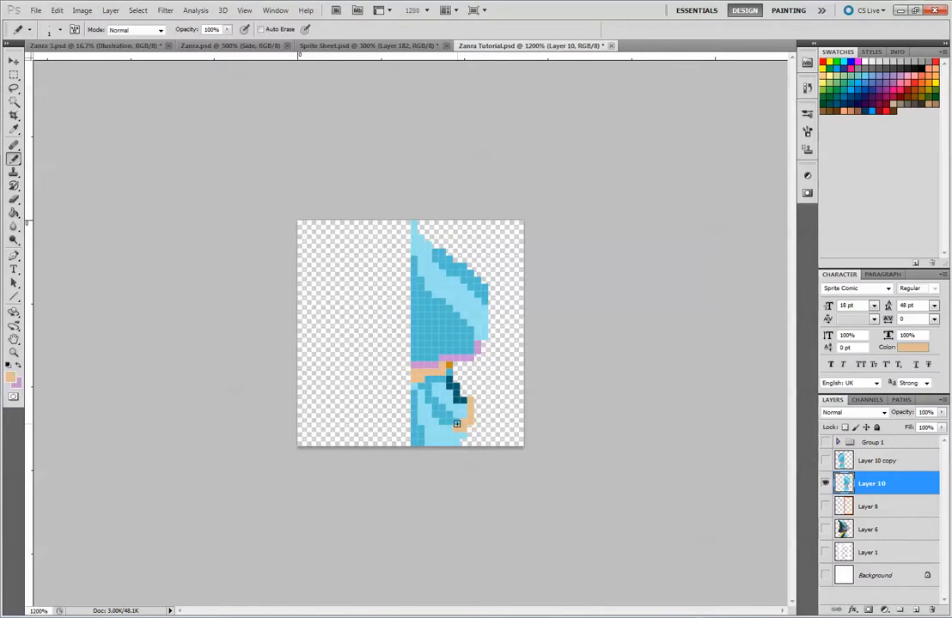
Trim the hand's lower edge with a 1-pixel eraser and touch up the sleeve and body with light blue
key(alt)
key(e)
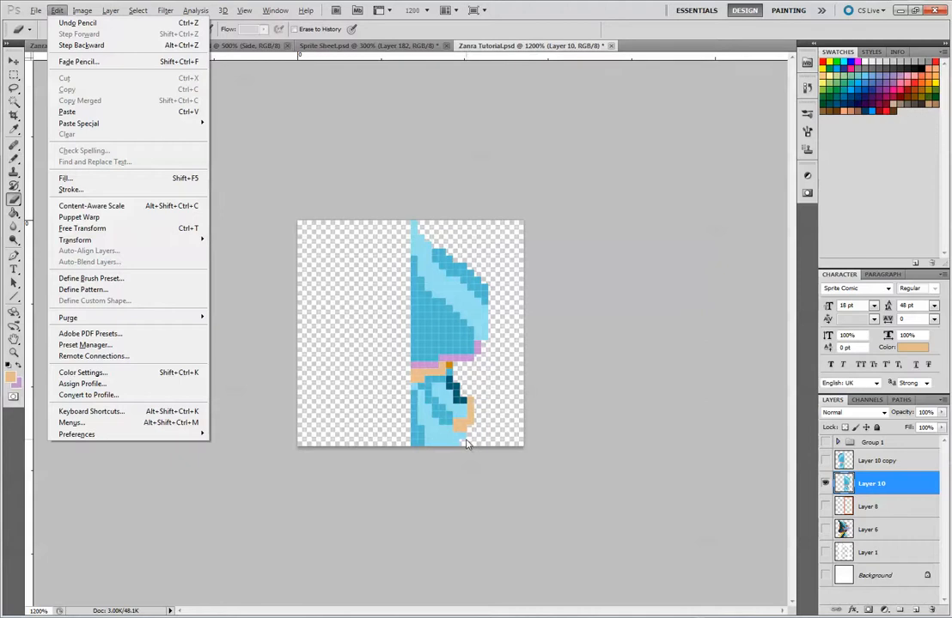
click(518, 471)
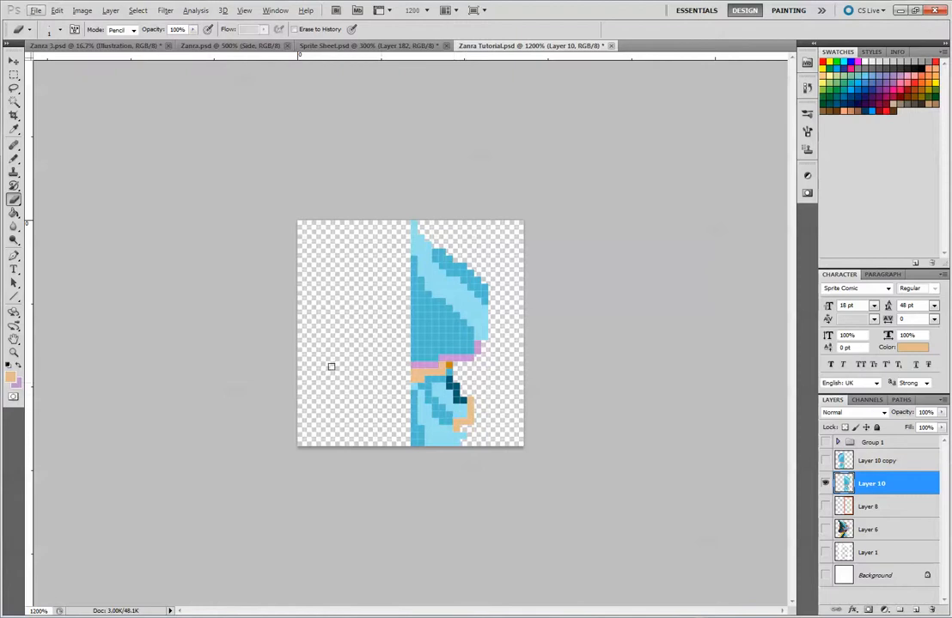
key(b)
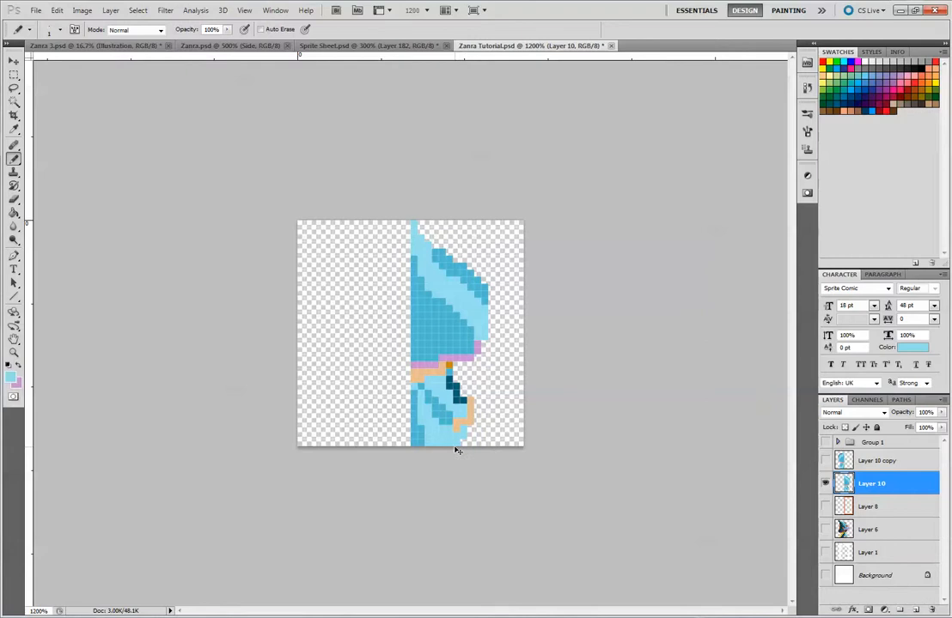
Replace the outdated Layer 10 copy with a fresh duplicate of Layer 10
key(ctrl+minus)
key(ctrl+minus)
key(ctrl+minus)
key(ctrl+minus)
key(ctrl+minus)
key(ctrl+minus)
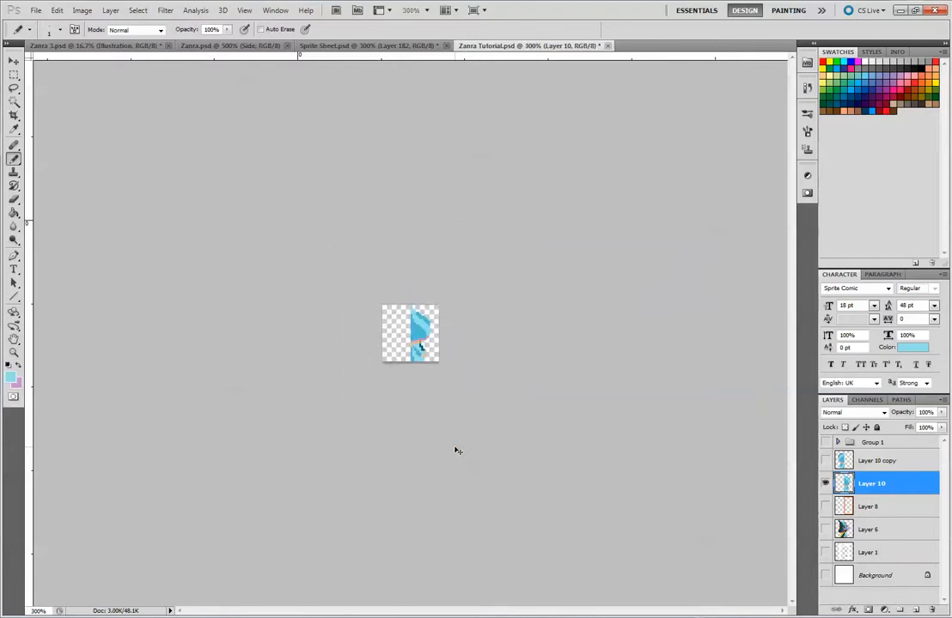
key(ctrl+plus)
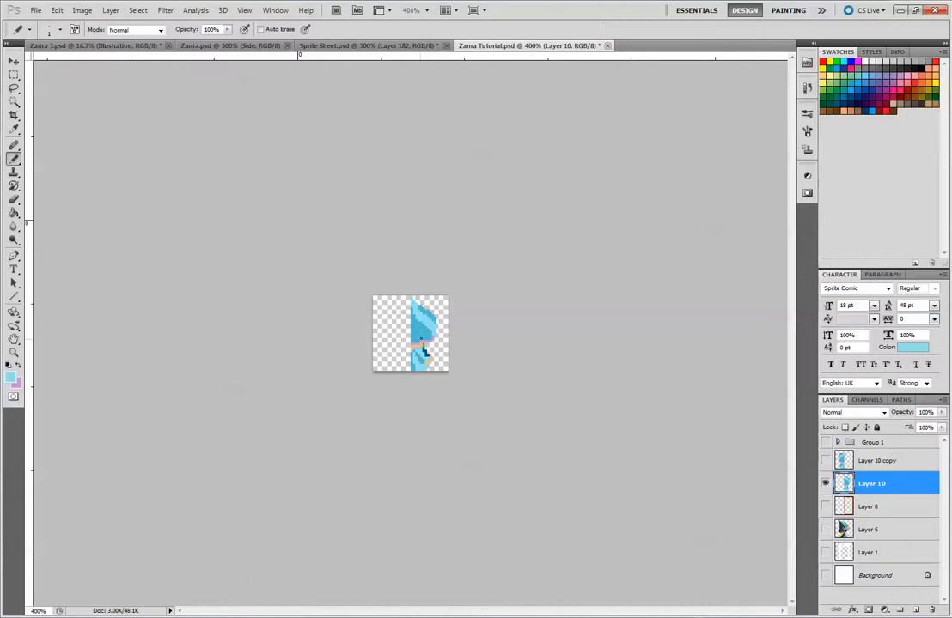
alt+click(429, 330)
drag(876, 461, 915, 609)
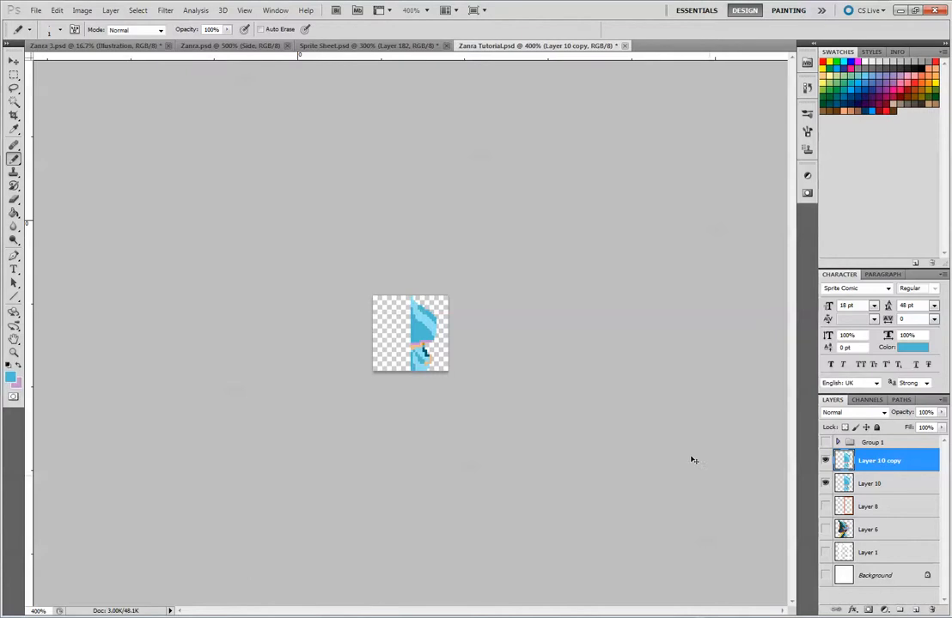
Flip Layer 10 copy horizontally with a width of -100% and shift it left against the original half
key(ctrl+t)
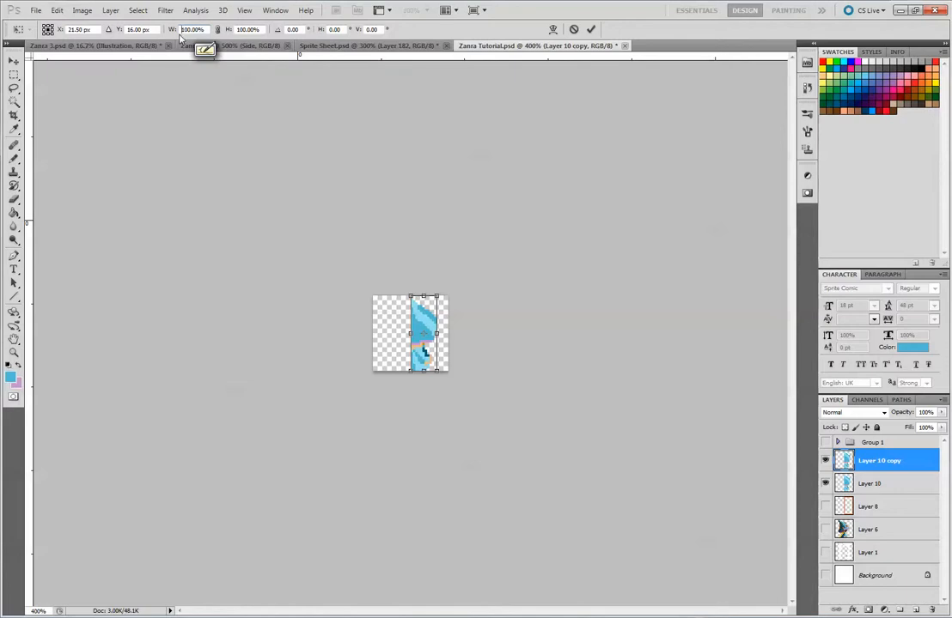
text(-)
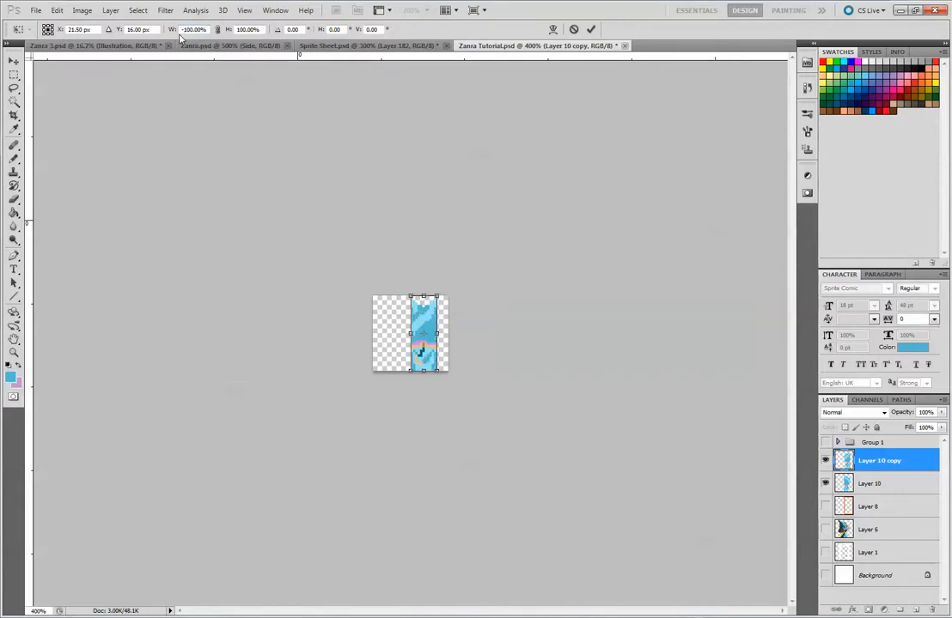
key(Left)
key(Left)
key(Left)
key(Left)
key(Left)
key(Left)
key(Left)
key(Left)
key(Left)
key(Left)
key(Left)
key(Left)
key(Left)
key(Left)
key(Left)
key(Left)
key(Left)
key(Left)
key(Left)
key(Left)
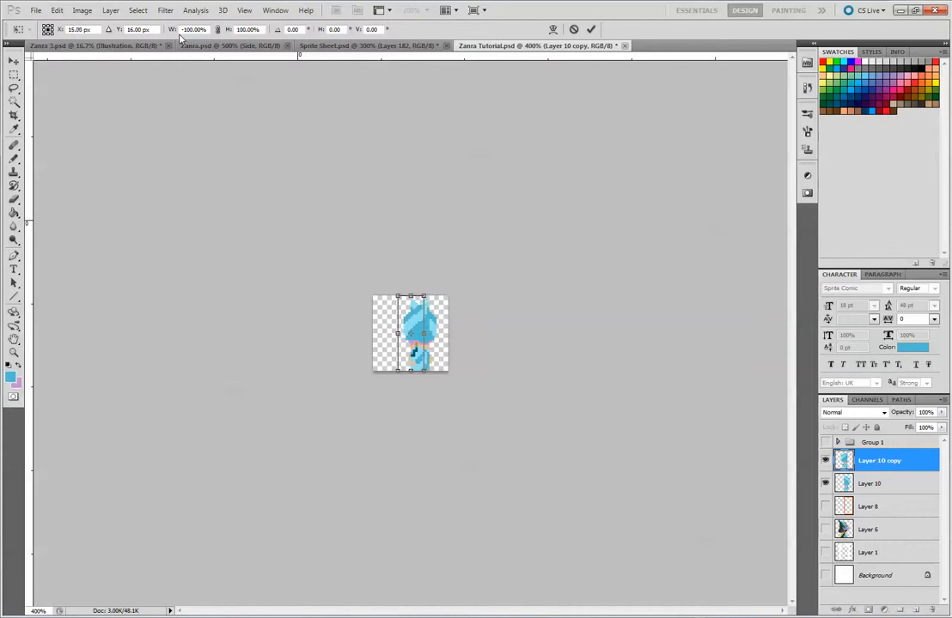
key(Left)
key(Left)
key(Left)
key(Left)
key(Left)
key(Left)
key(Left)
key(Left)
key(Left)
key(Left)
key(Left)
key(Left)
key(Left)
key(Left)
key(Left)
key(Left)
key(Left)
key(Left)
key(Left)
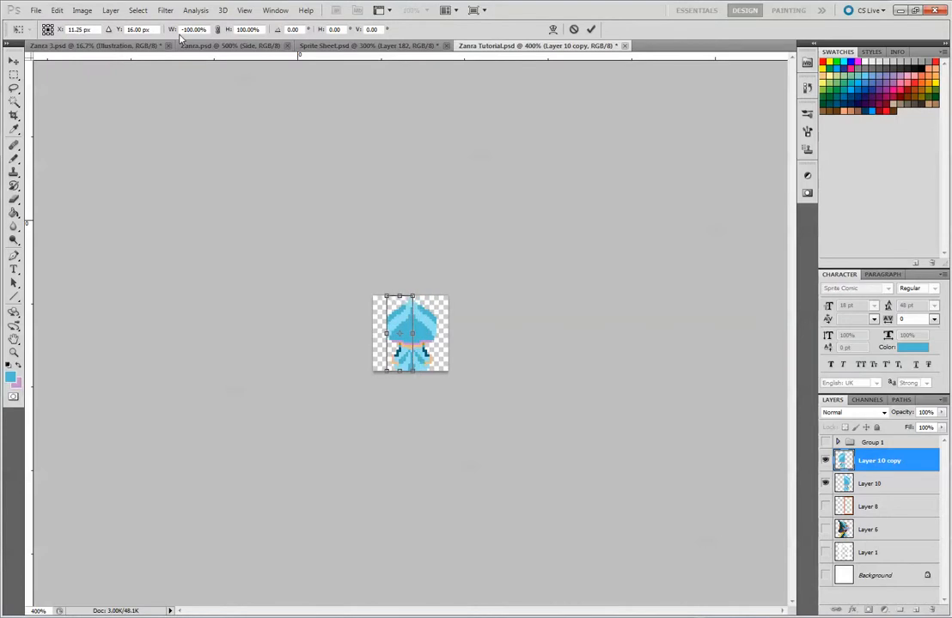
key(Return)
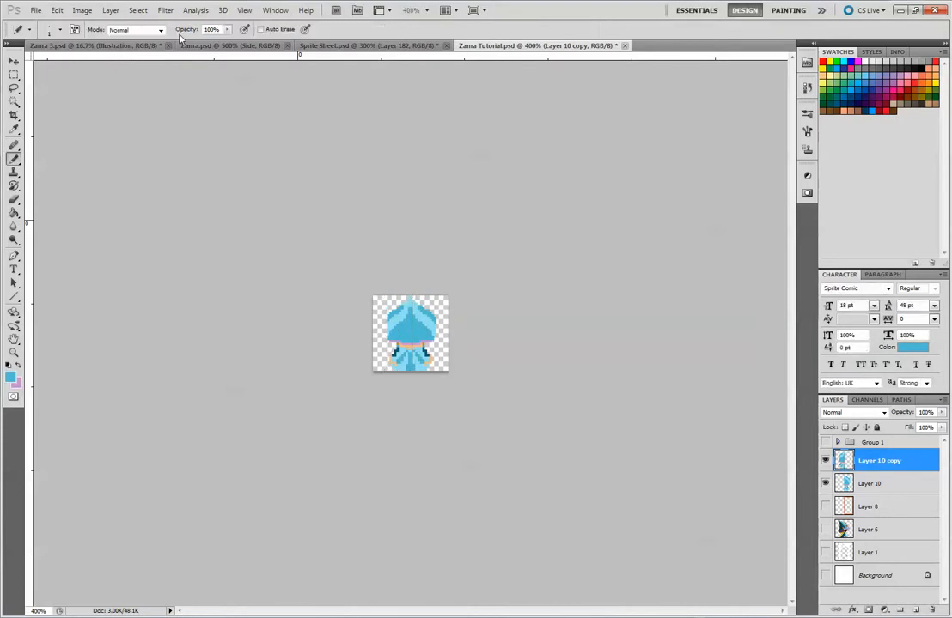
Nudge the mirrored copy sideways pixel by pixel with the Move tool to line it up with the right half
click(14, 61)
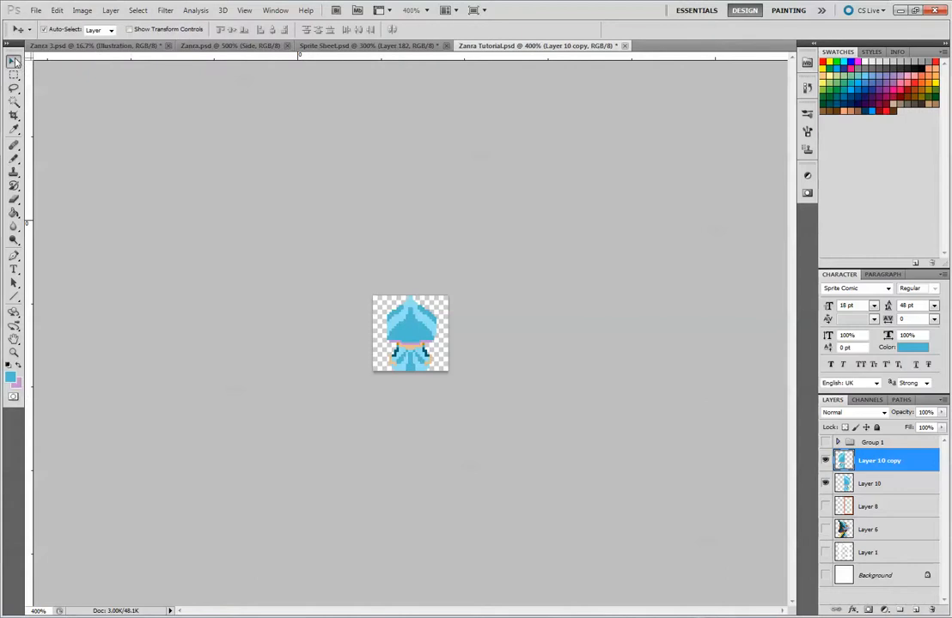
key(Left)
key(Left)
key(Down)
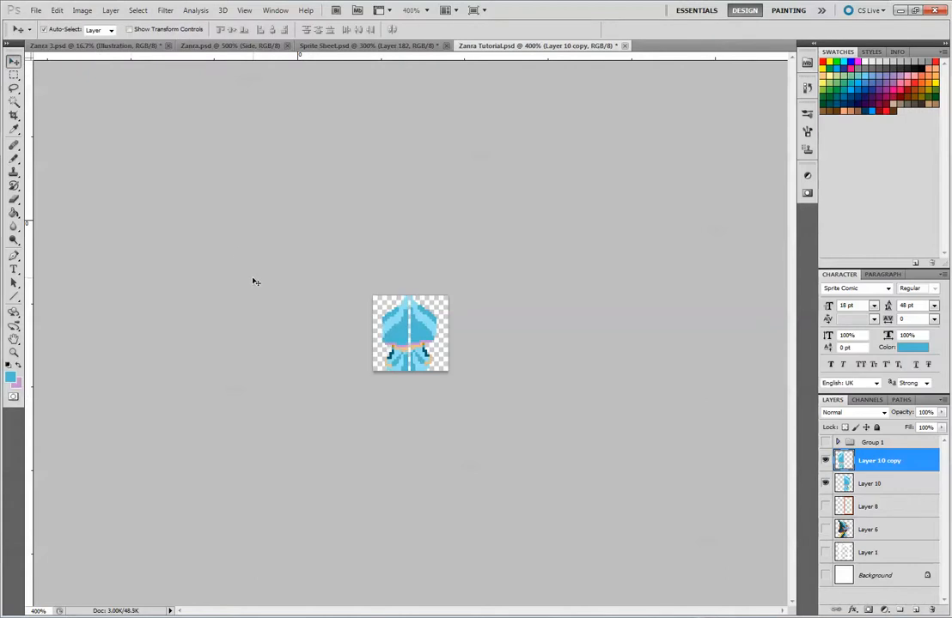
key(Right)
key(Right)
key(Left)
key(Right)
key(Right)
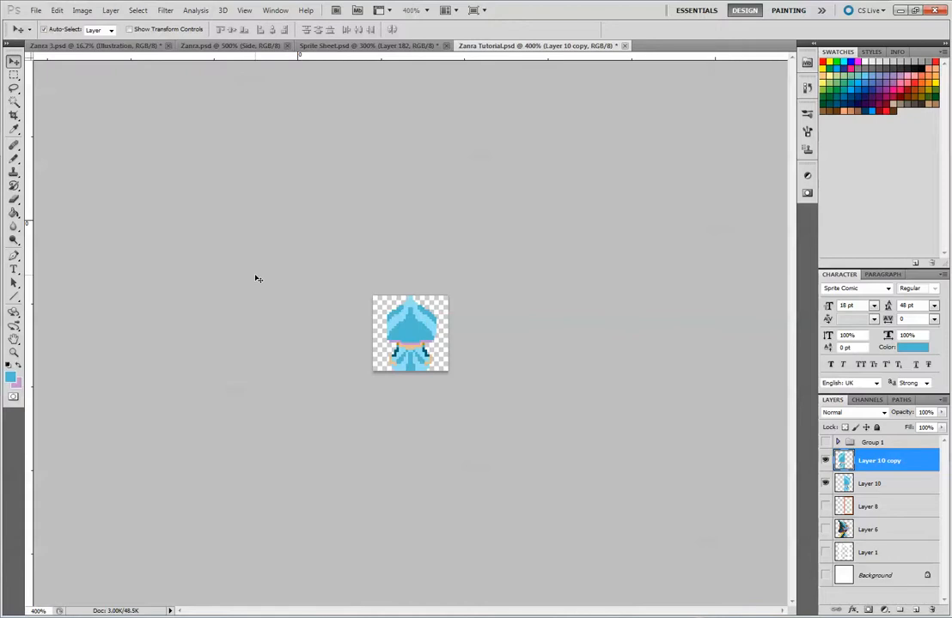
key(Left)
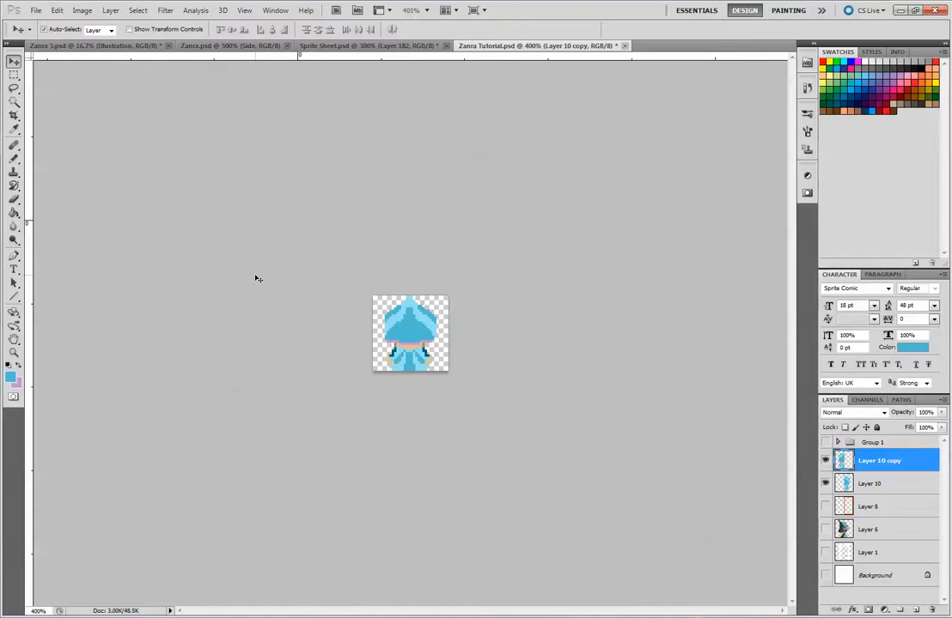
key(Left)
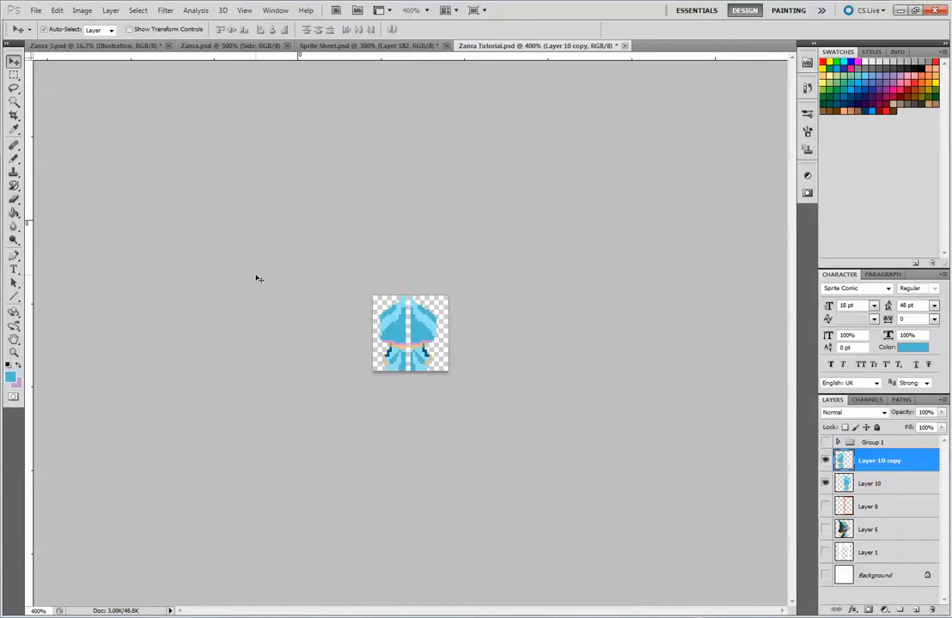
key(ctrl+plus)
key(ctrl+plus)
key(ctrl+plus)
key(ctrl+plus)
key(ctrl+plus)
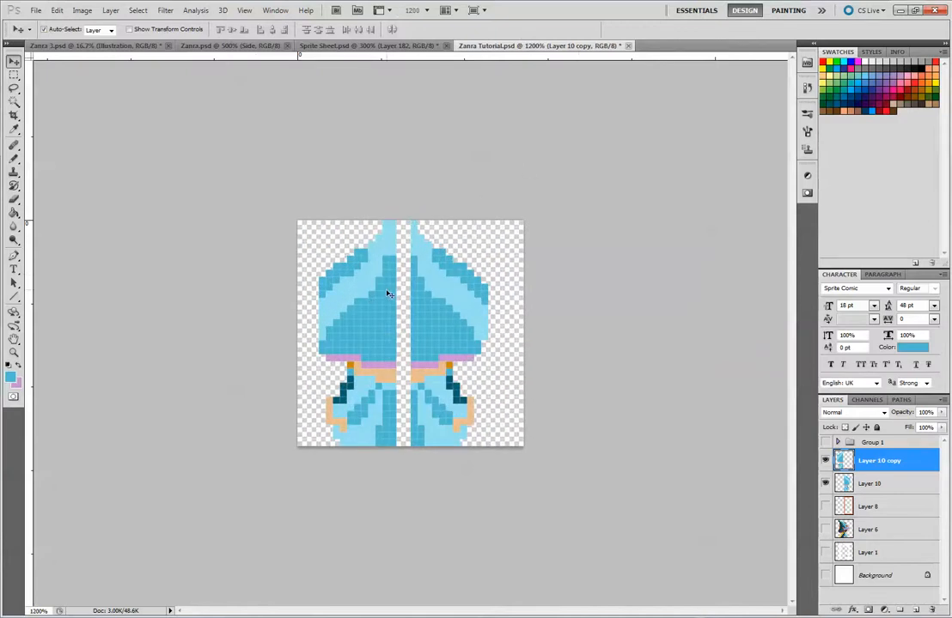
key(Right)
key(Right)
key(Right)
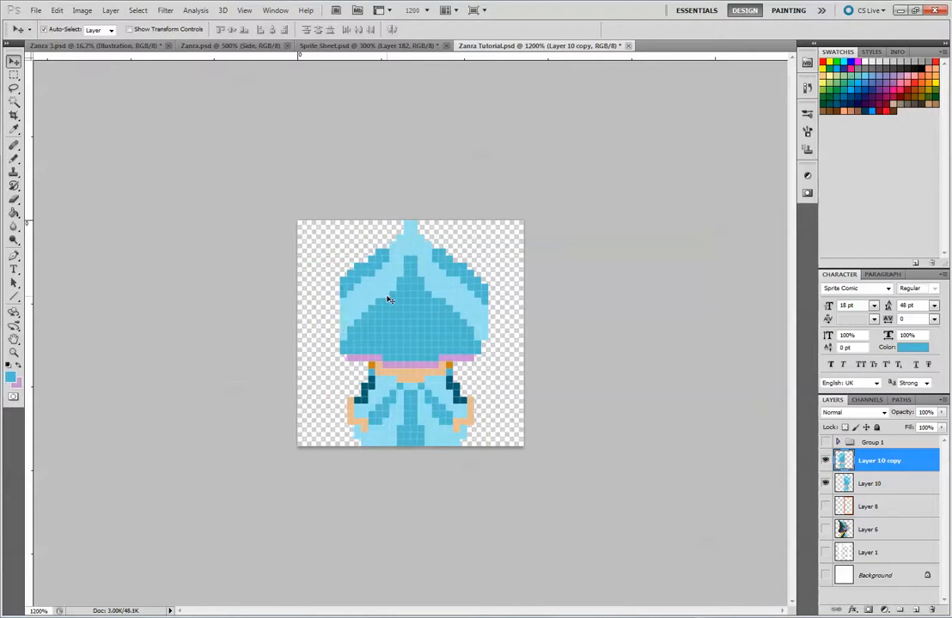
Undo the copy's flip and shifts, delete that copy and duplicate Layer 10 again
key(ctrl+alt+z)
key(ctrl+alt+z)
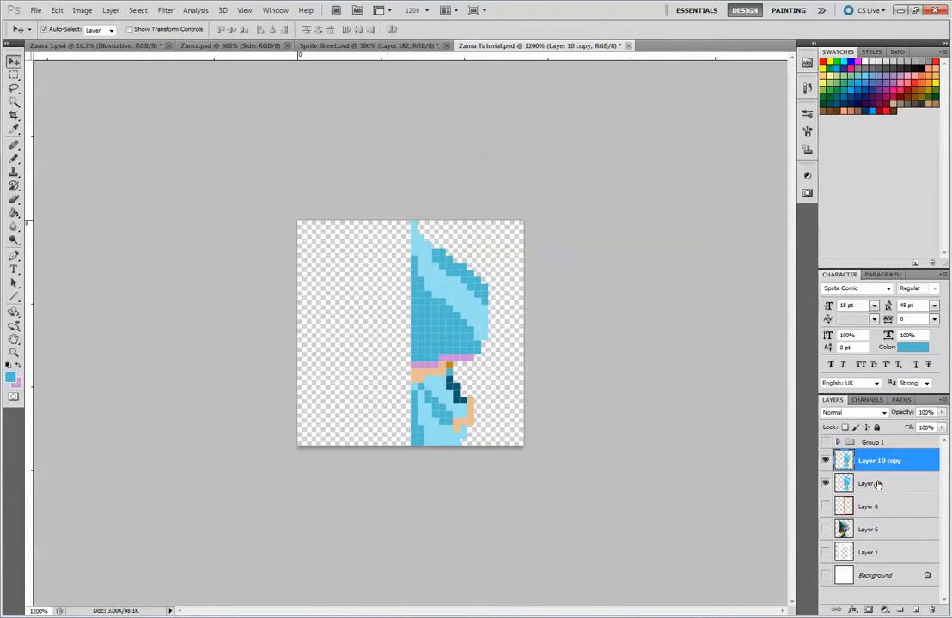
key(Delete)
click(825, 461)
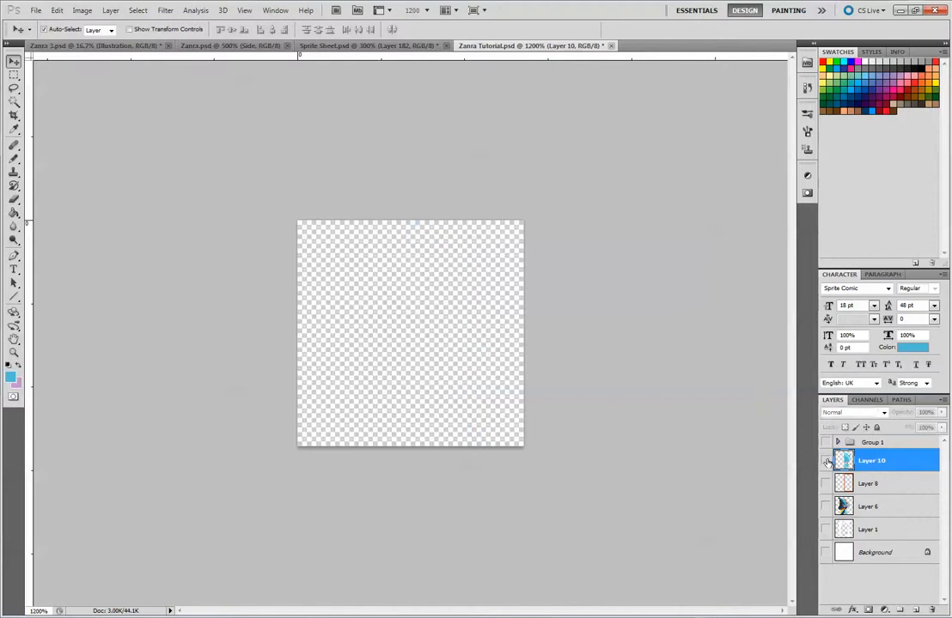
click(825, 461)
drag(891, 465, 916, 609)
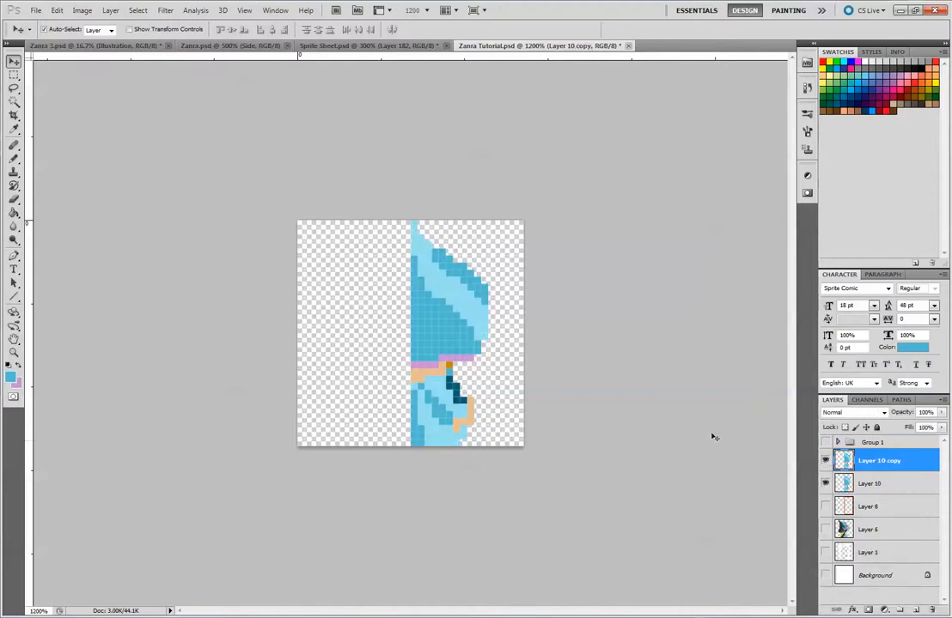
Move the duplicate onto the canvas's left half and mirror it with a width of -100%
drag(464, 306, 378, 322)
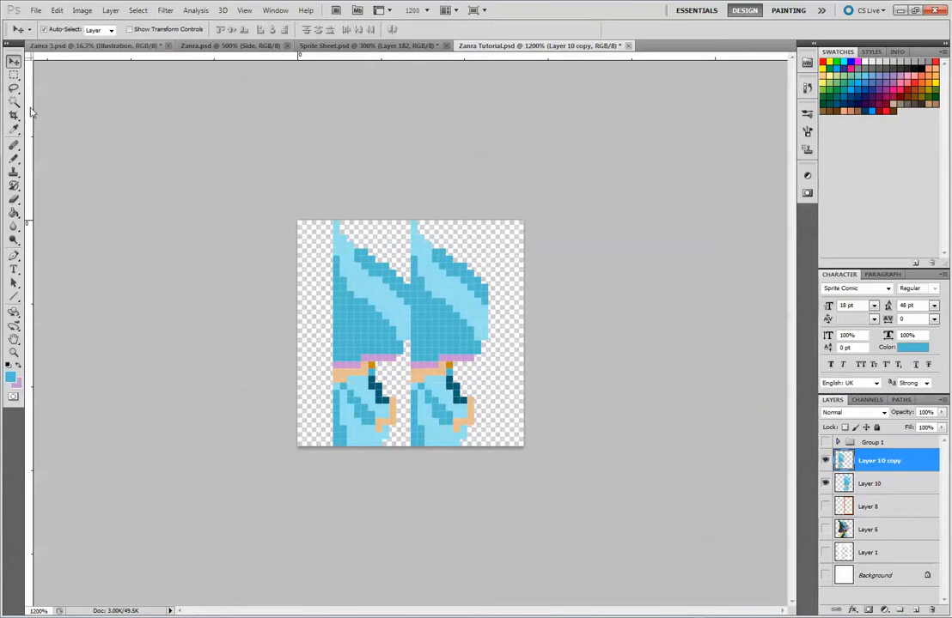
key(ctrl+t)
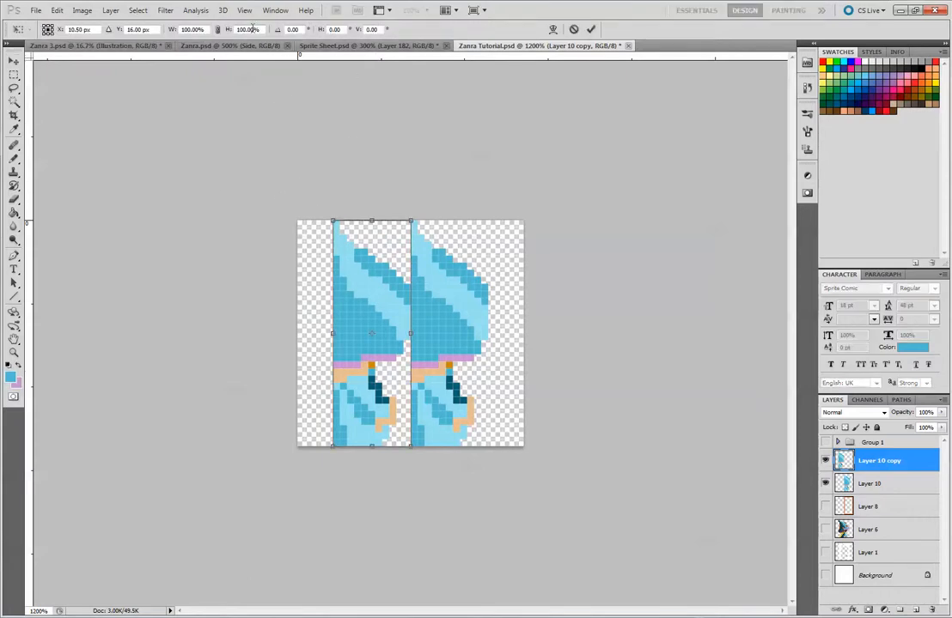
click(181, 30)
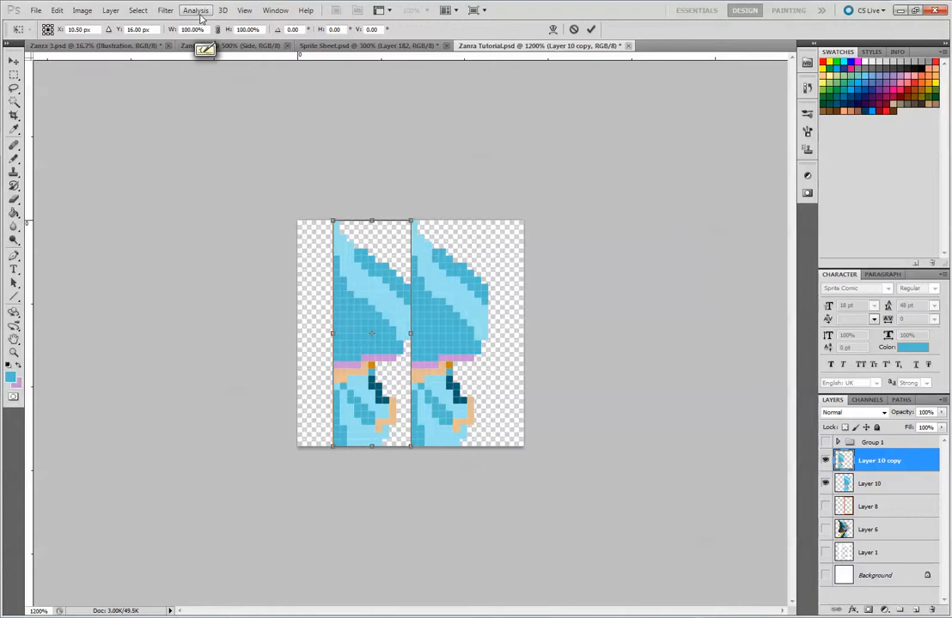
text(--)
key(Return)
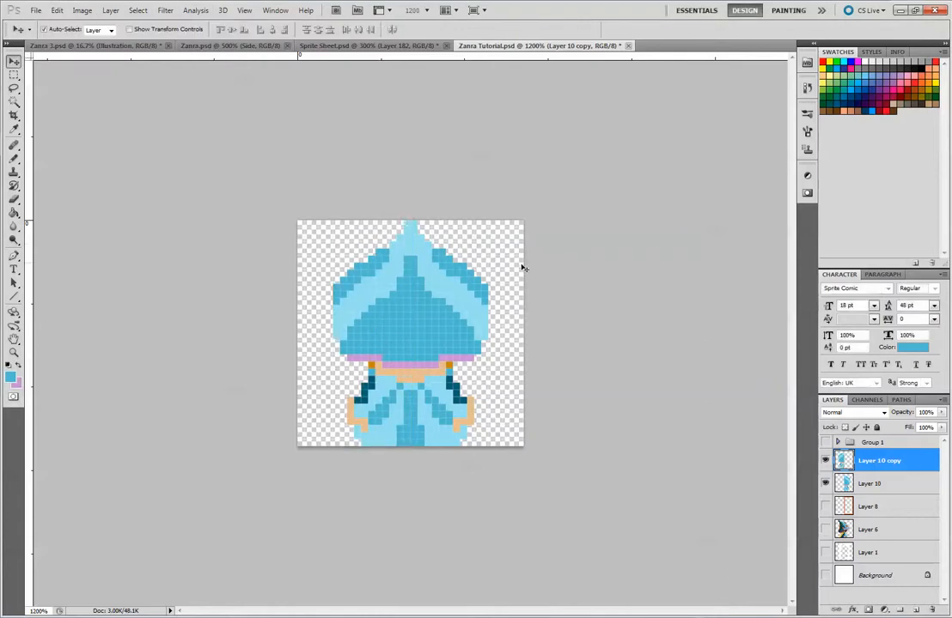
mouse_move(373, 313)
mouse_down()
mouse_move(359, 315)
mouse_move(374, 315)
mouse_up()
Hide Layer 10 copy, widen the sleeve's mid-blue shading on Layer 10 and shift the dark teal arm edge one pixel outward
click(825, 462)
click(14, 160)
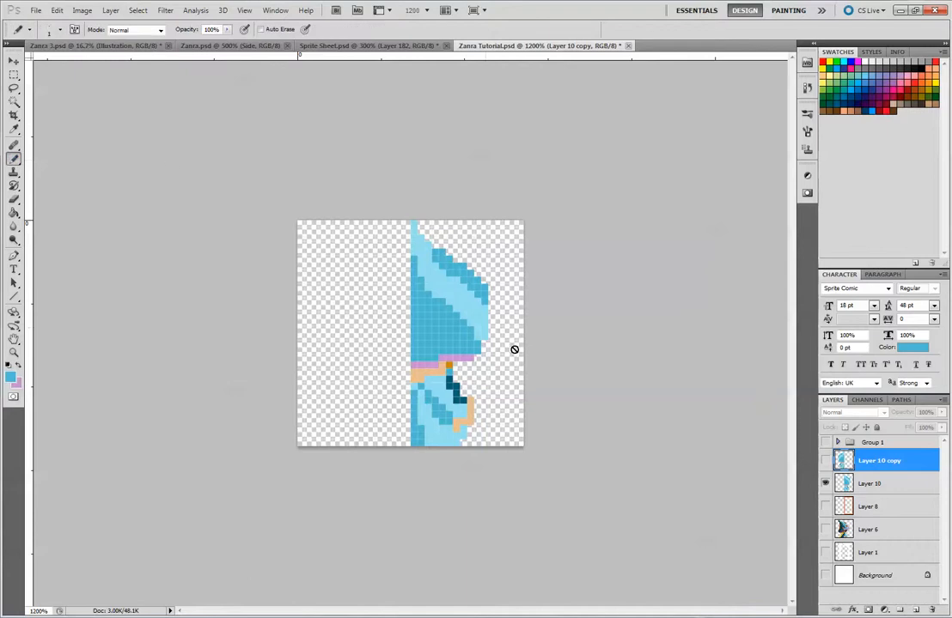
click(881, 485)
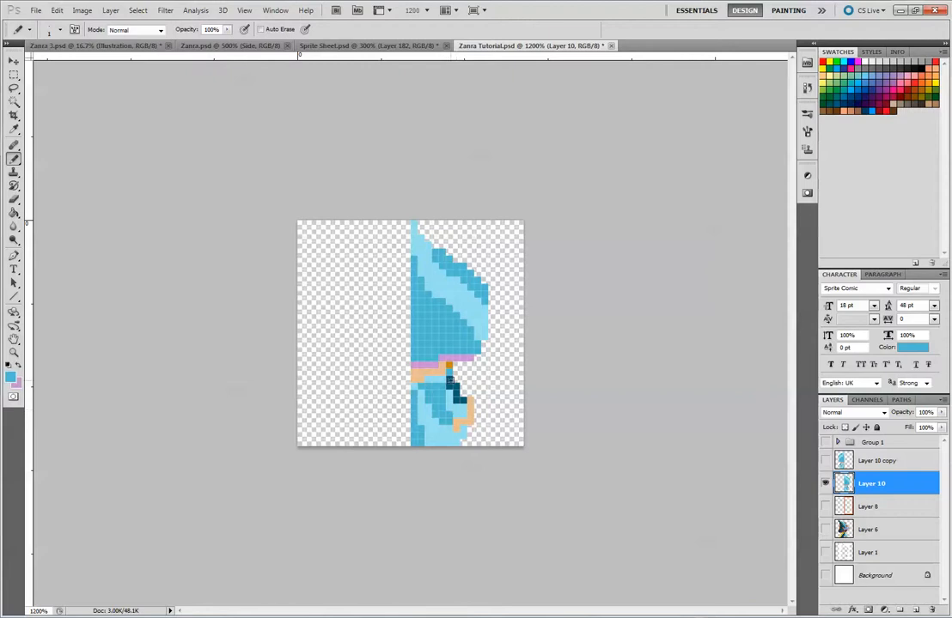
alt+click(456, 375)
drag(453, 370, 467, 388)
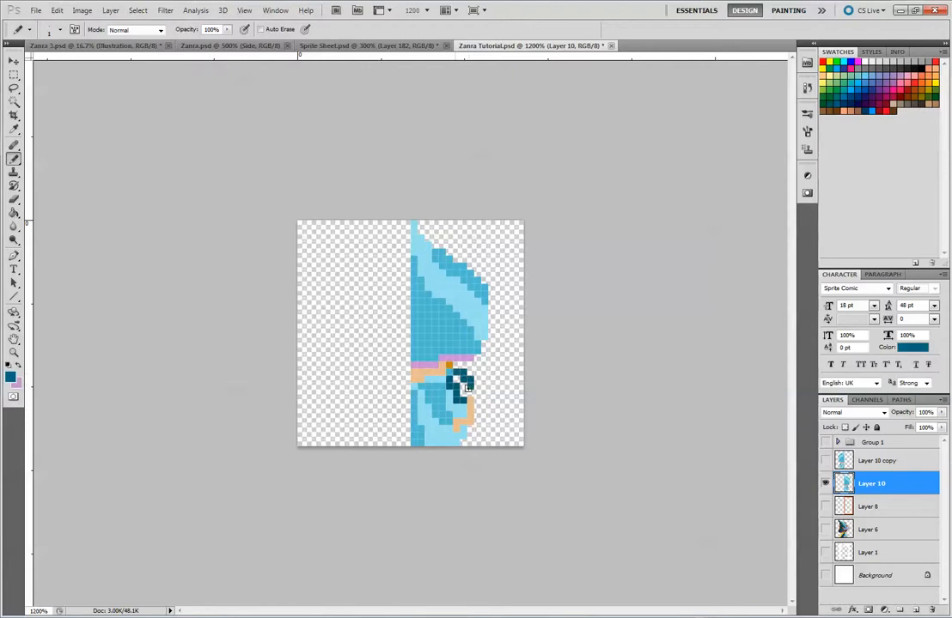
key(ctrl+z)
click(460, 385)
alt+click(442, 402)
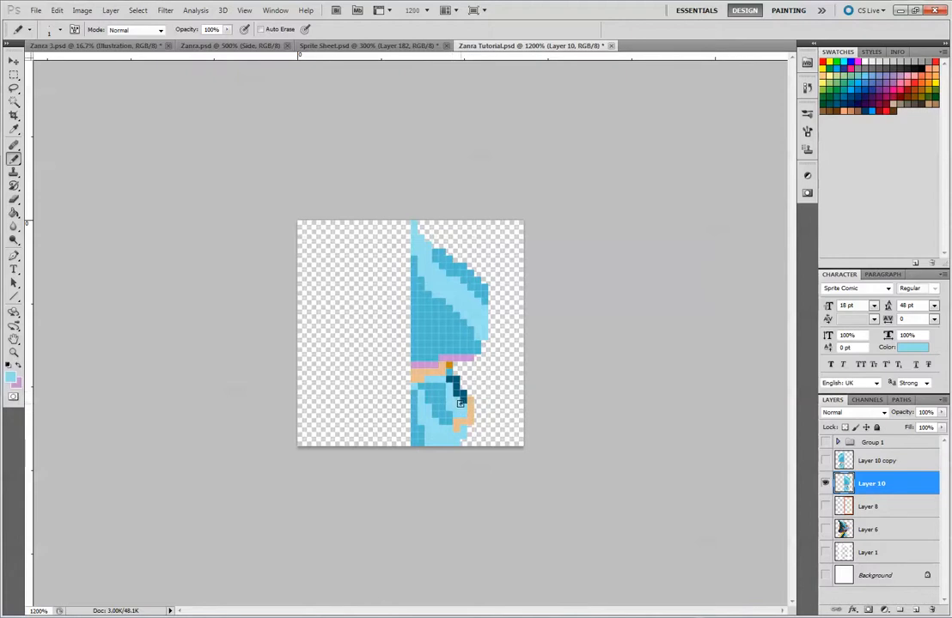
Extend the sleeve's mid-blue fold toward the hand and reshape the skin-coloured hand along the arm's outer edge
alt+click(442, 397)
drag(448, 402, 456, 414)
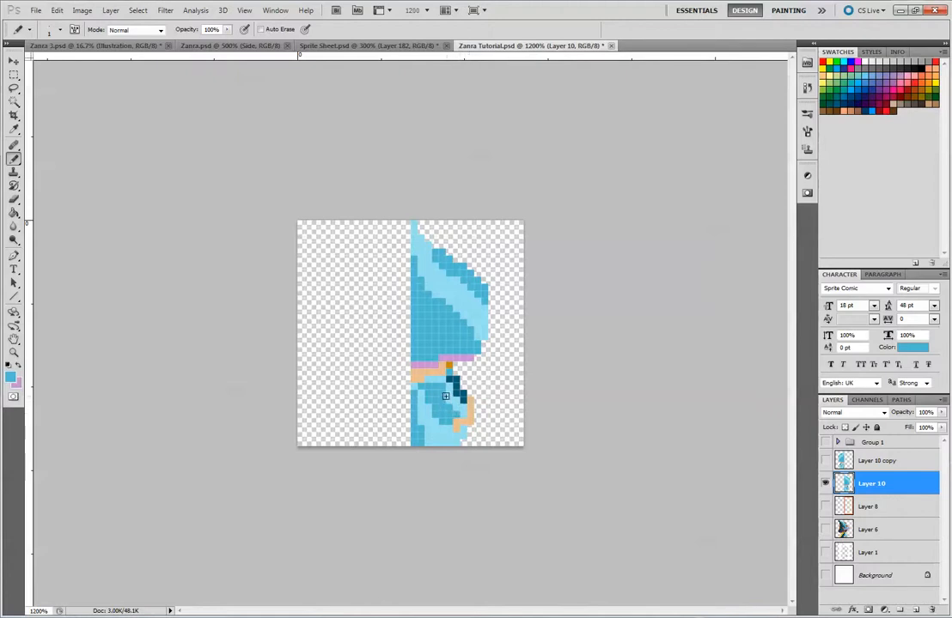
key(alt)
alt+click(459, 426)
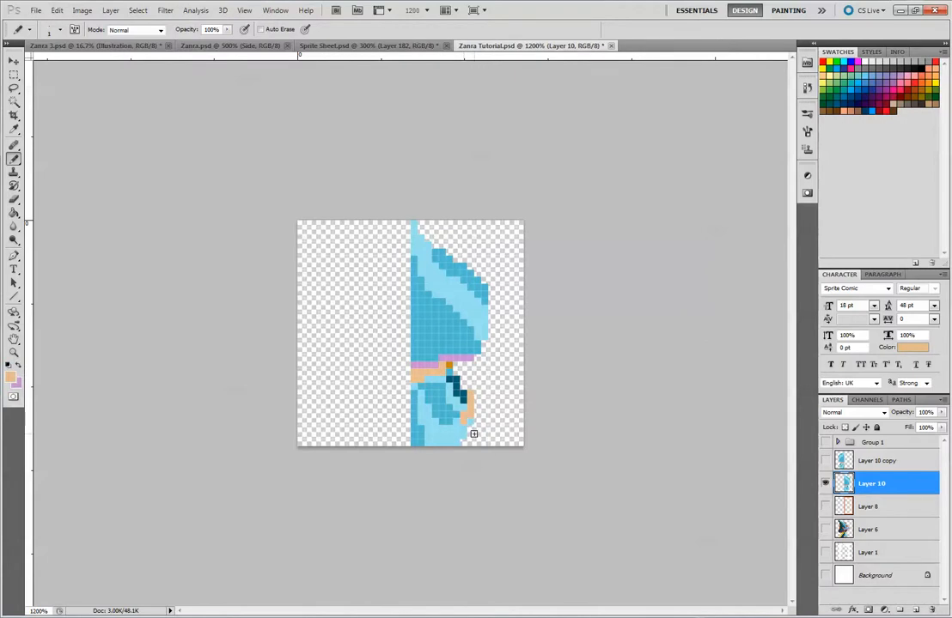
Redraw the dark teal arm line from below the hat to the hand, touching up the sleeve in light and mid blue
alt+click(442, 385)
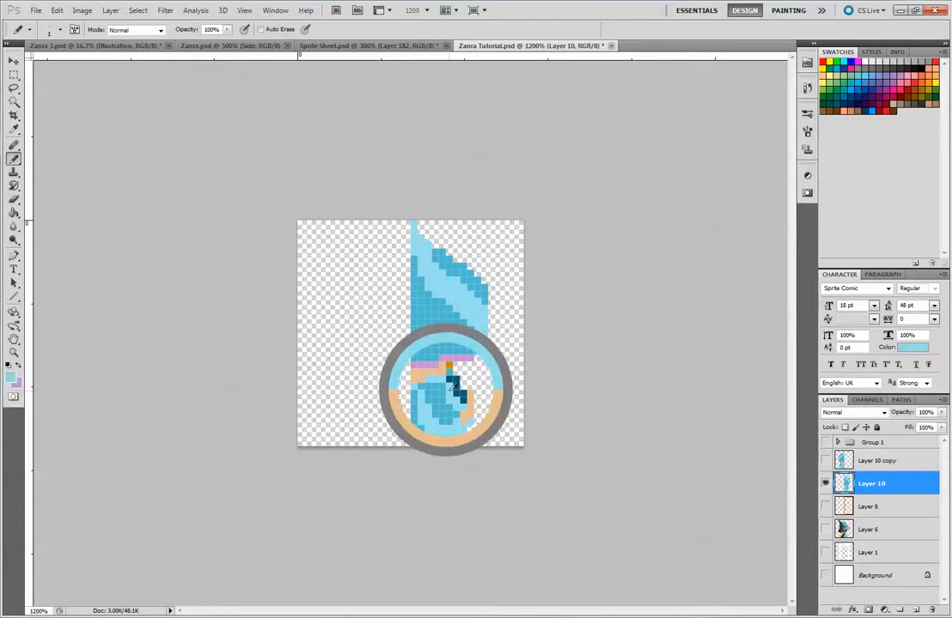
click(447, 379)
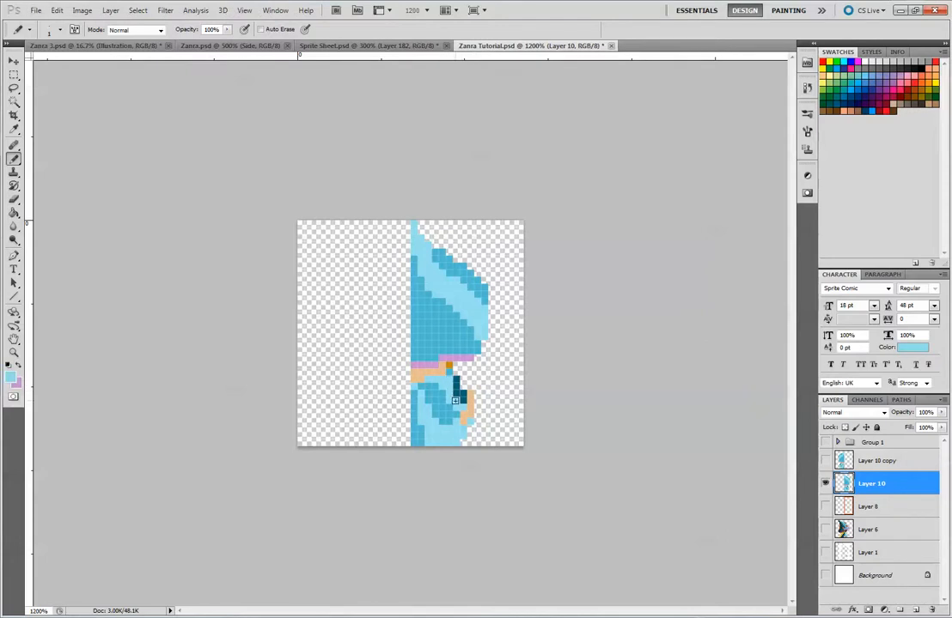
alt+click(453, 376)
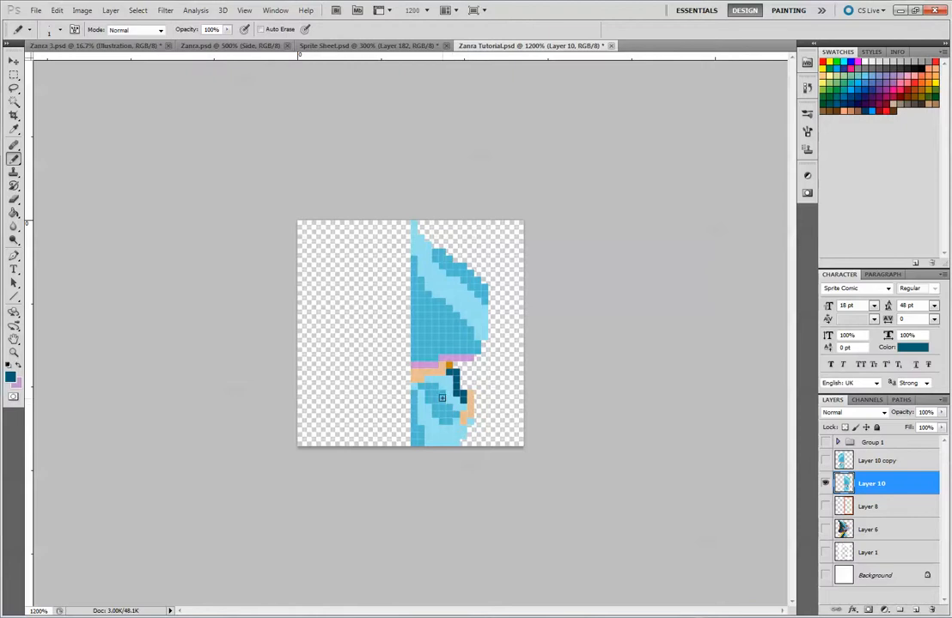
key(alt)
alt+click(455, 416)
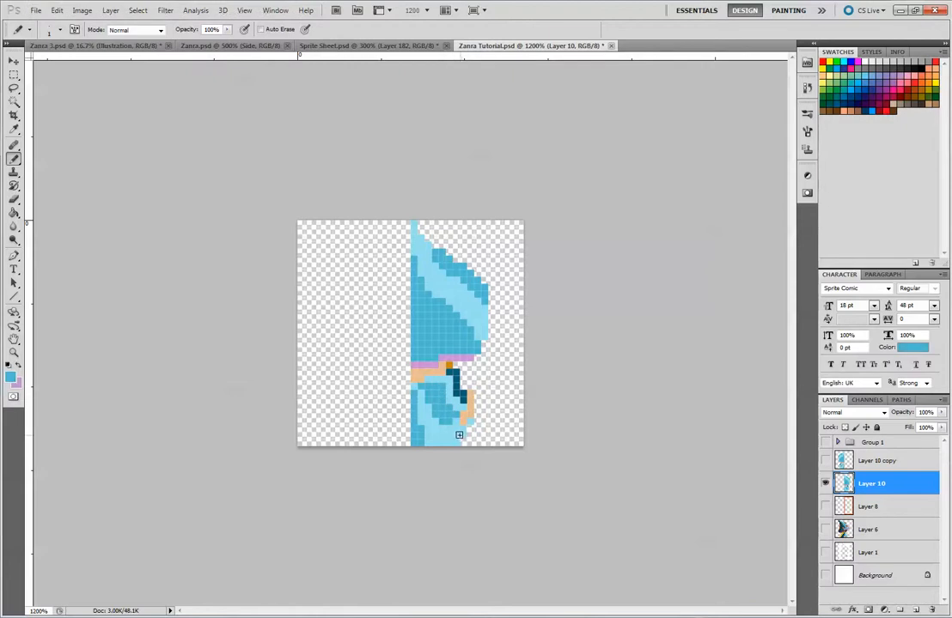
alt+click(461, 394)
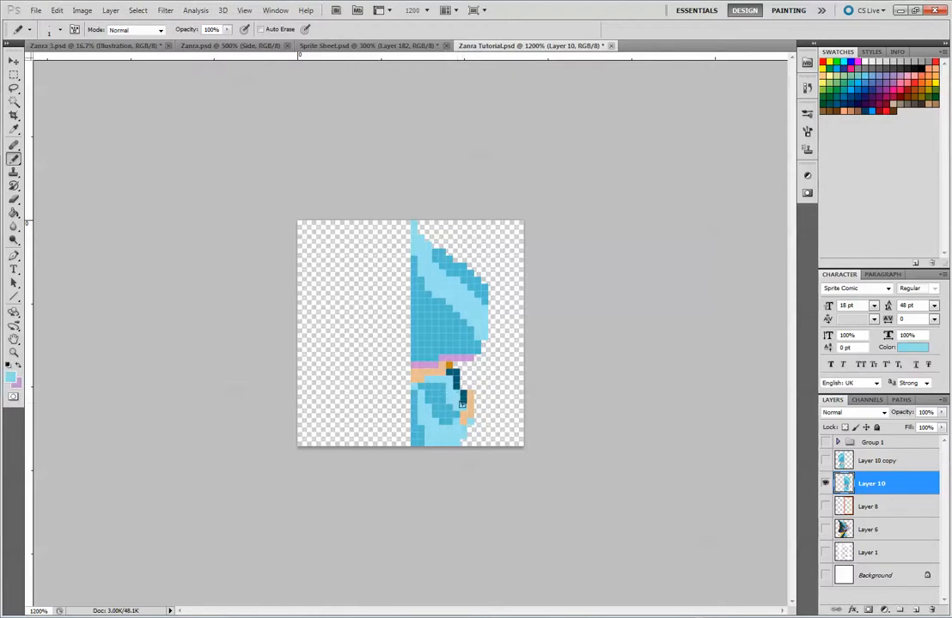
alt+click(460, 387)
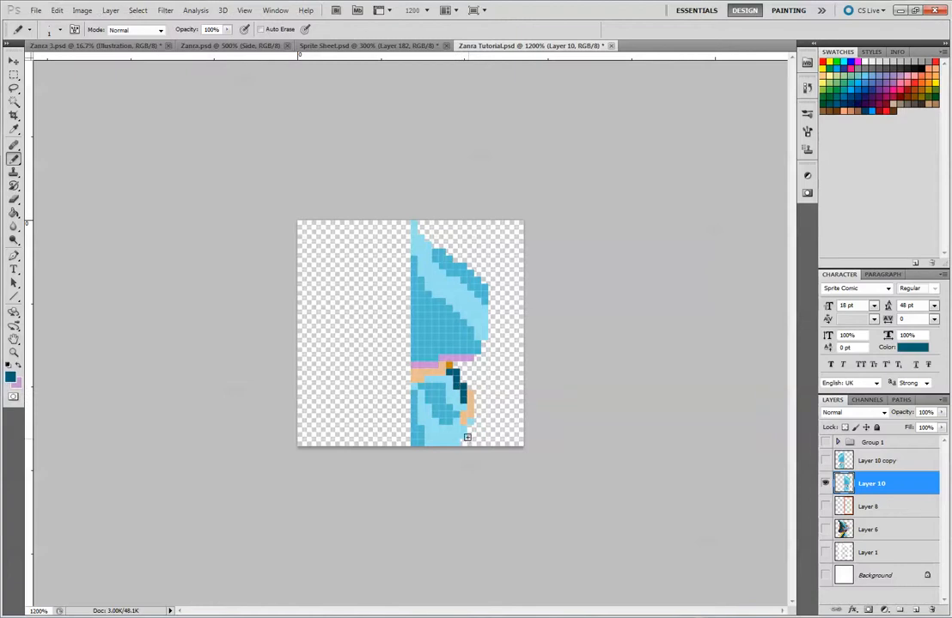
alt+click(448, 406)
Delete the outdated Layer 10 copy and duplicate the revised Layer 10
key(m)
click(876, 460)
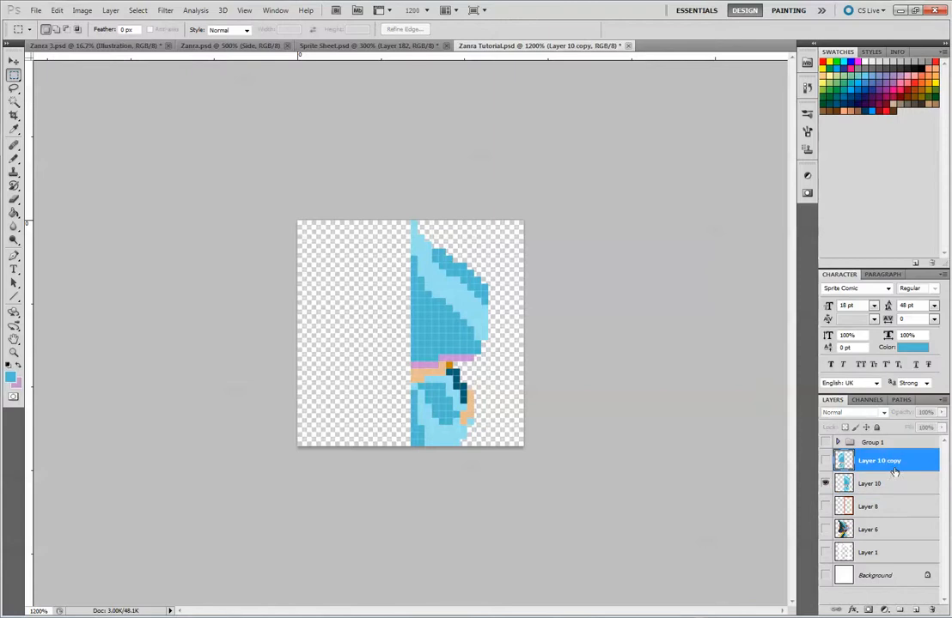
drag(876, 460, 932, 610)
drag(884, 462, 916, 610)
Mirror the new Layer 10 copy onto the left half with its width set to exactly -100%
key(ctrl+t)
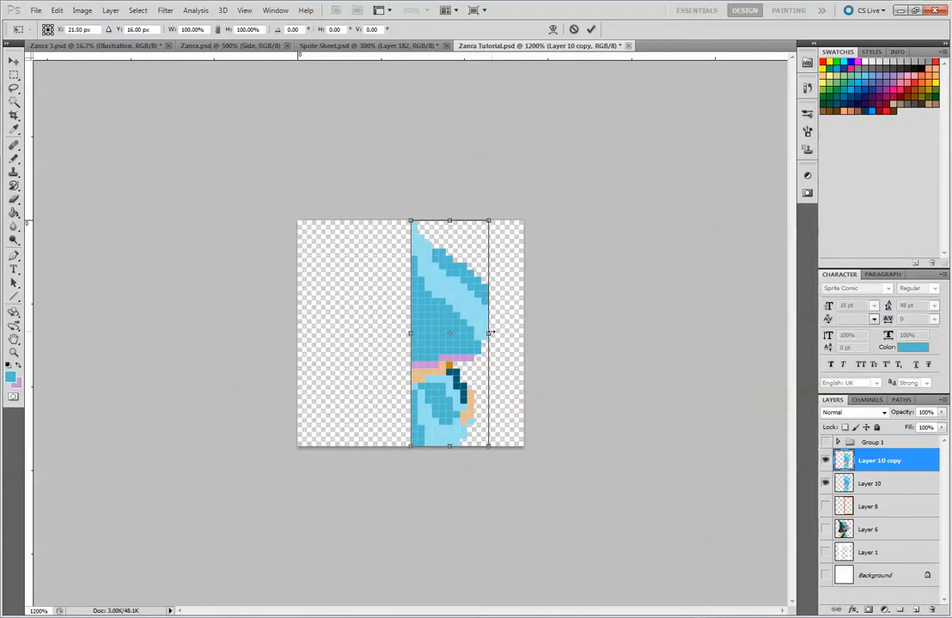
drag(505, 341, 335, 316)
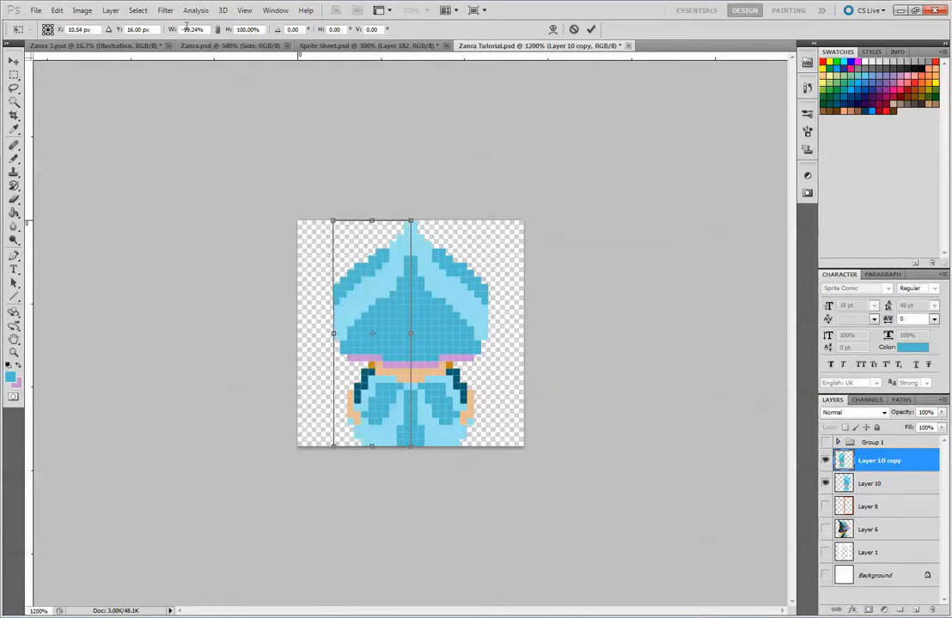
double_click(189, 29)
text(-100)
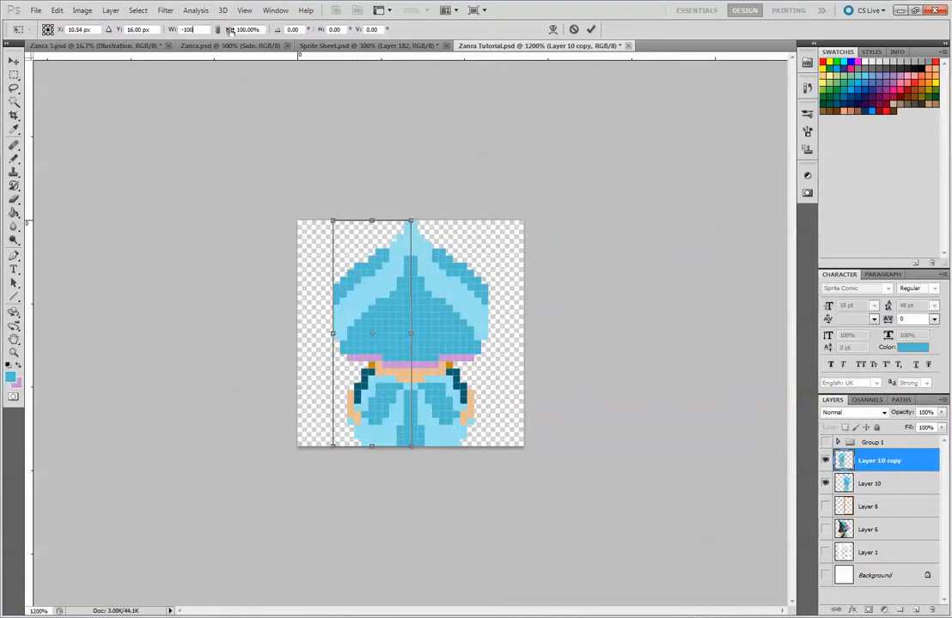
key(Return)
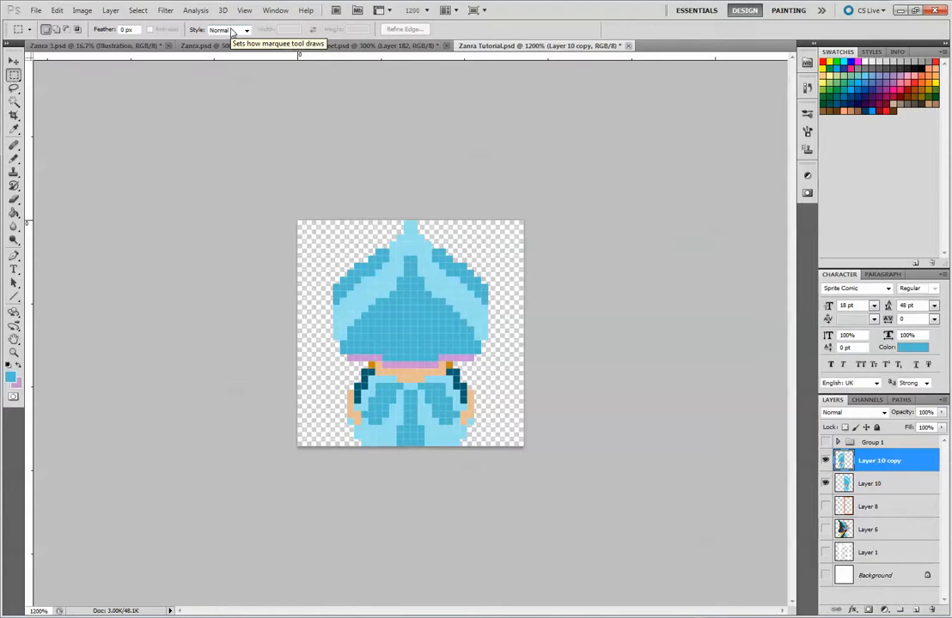
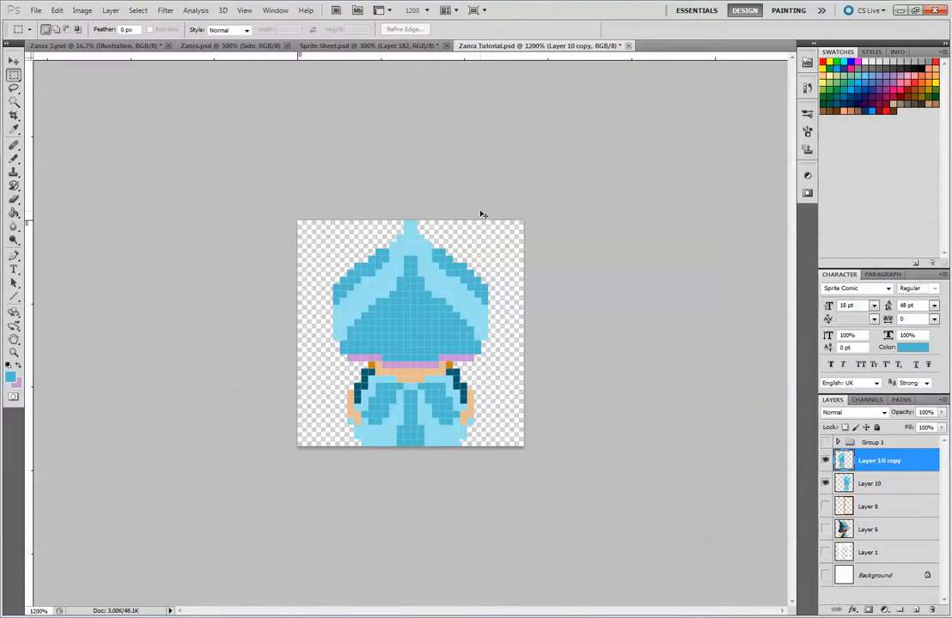
Review the mirrored sprite at a reduced size and again enlarged for pixel editing
key(ctrl+minus)
key(ctrl+minus)
key(ctrl+minus)
key(ctrl+minus)
key(ctrl+minus)
key(ctrl+minus)
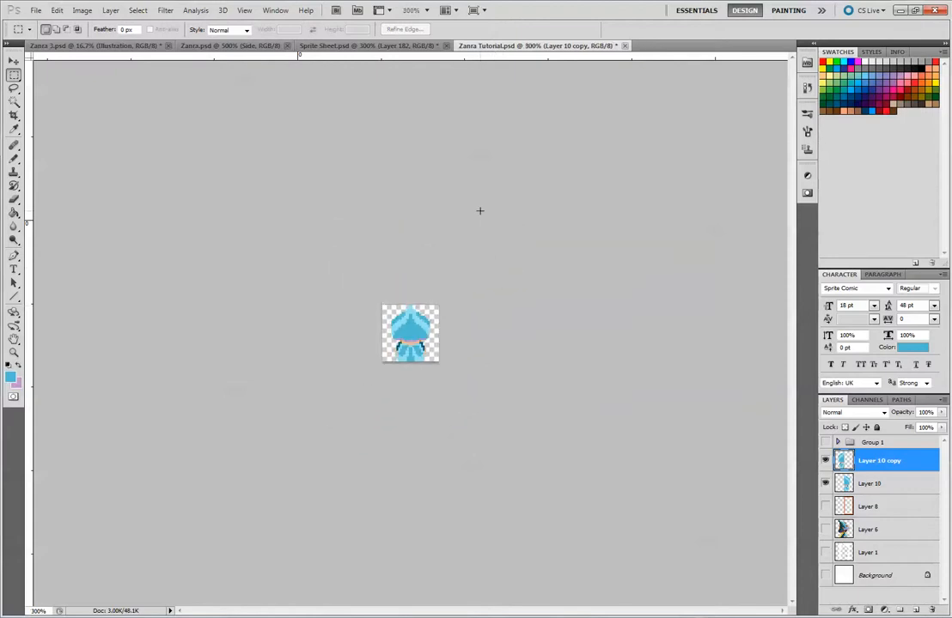
key(ctrl+plus)
key(ctrl+plus)
key(ctrl+plus)
key(ctrl+plus)
key(ctrl+plus)
key(ctrl+plus)
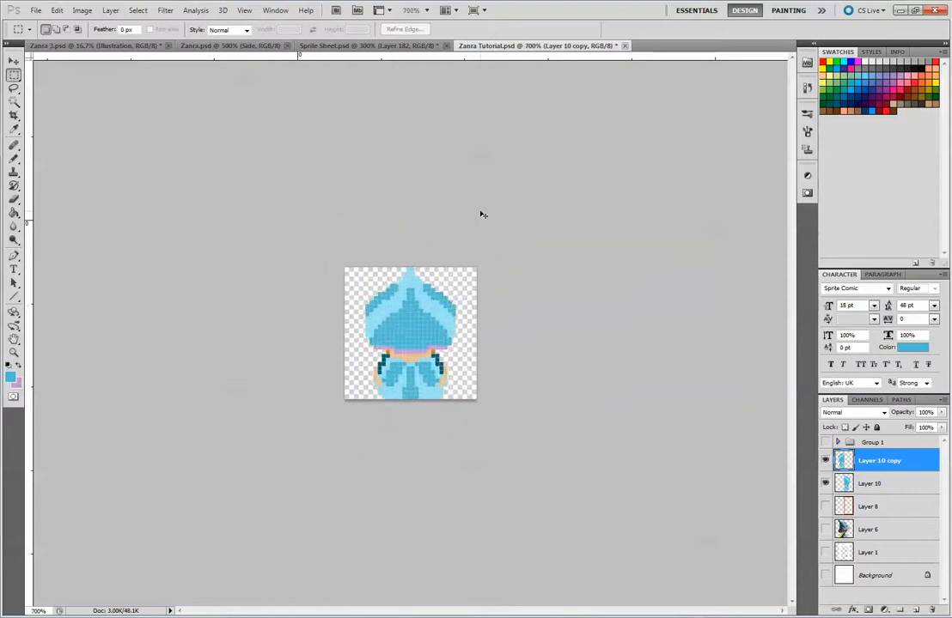
key(ctrl+plus)
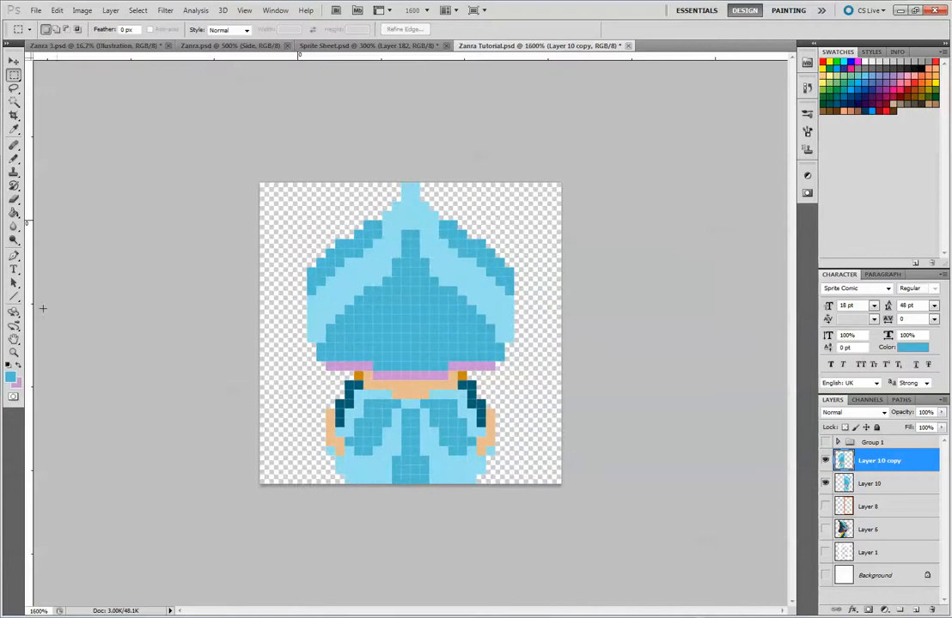
Show the Layer 6 reference character and shift it left so its colours are exposed beside the sprite
click(825, 529)
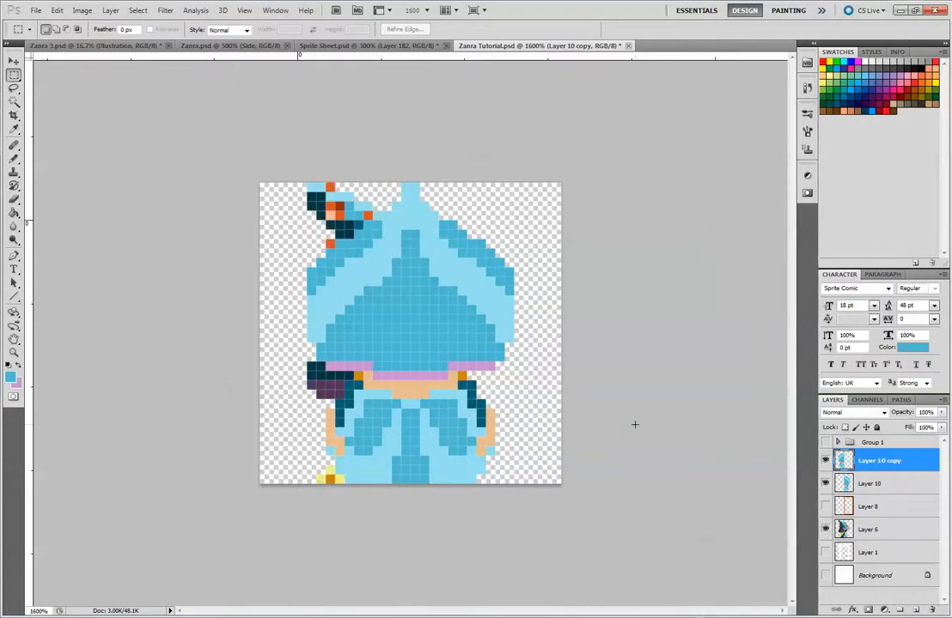
click(869, 530)
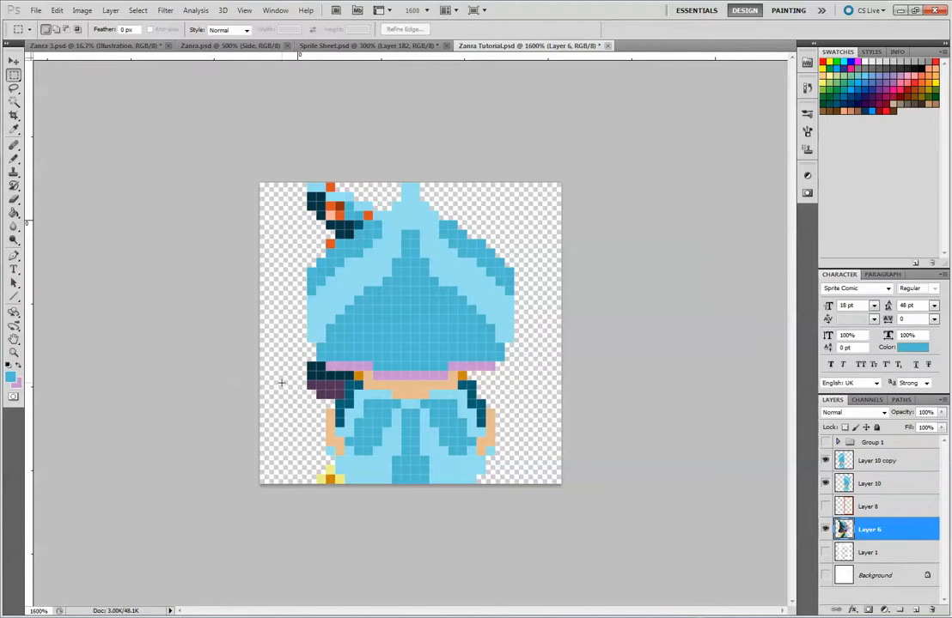
click(14, 58)
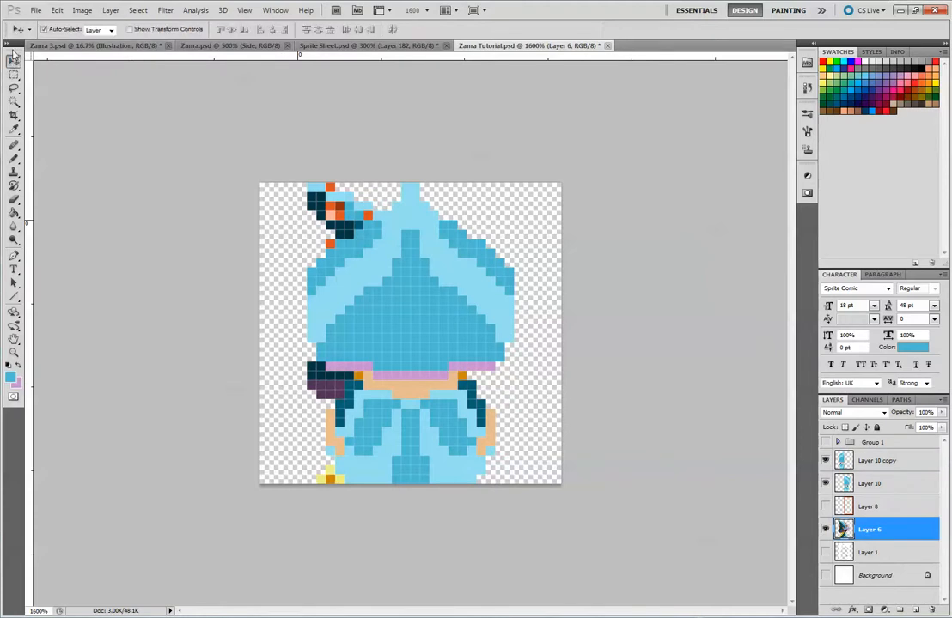
key(Left)
key(Left)
key(Left)
key(Left)
key(Left)
key(Left)
key(Left)
key(Left)
key(Left)
key(Left)
key(Left)
key(Left)
key(Left)
key(Left)
key(Left)
key(Left)
key(Right)
key(Right)
key(Right)
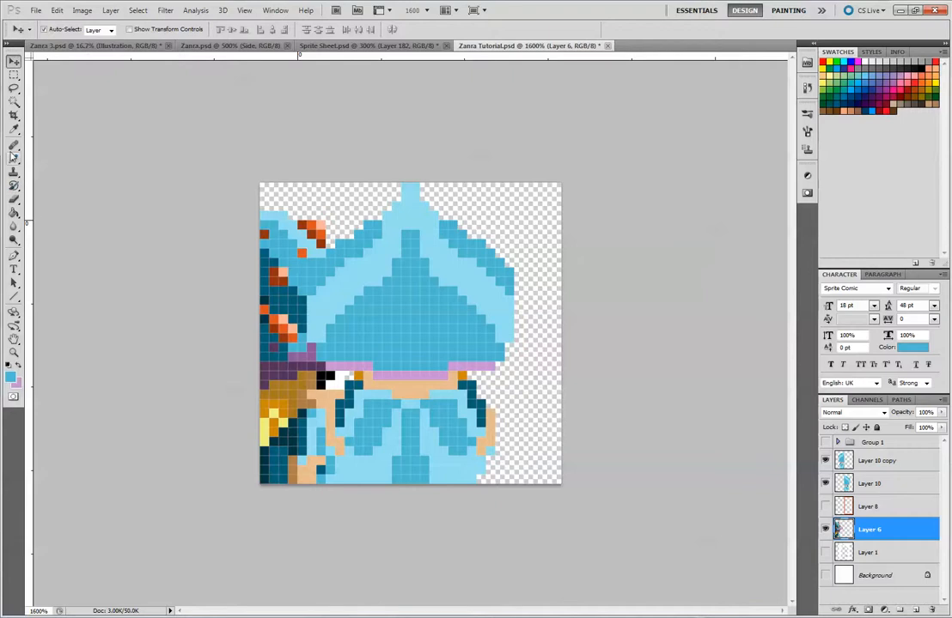
Sample the dark teal from the Layer 6 reference character as the Pencil tool's drawing colour
click(13, 159)
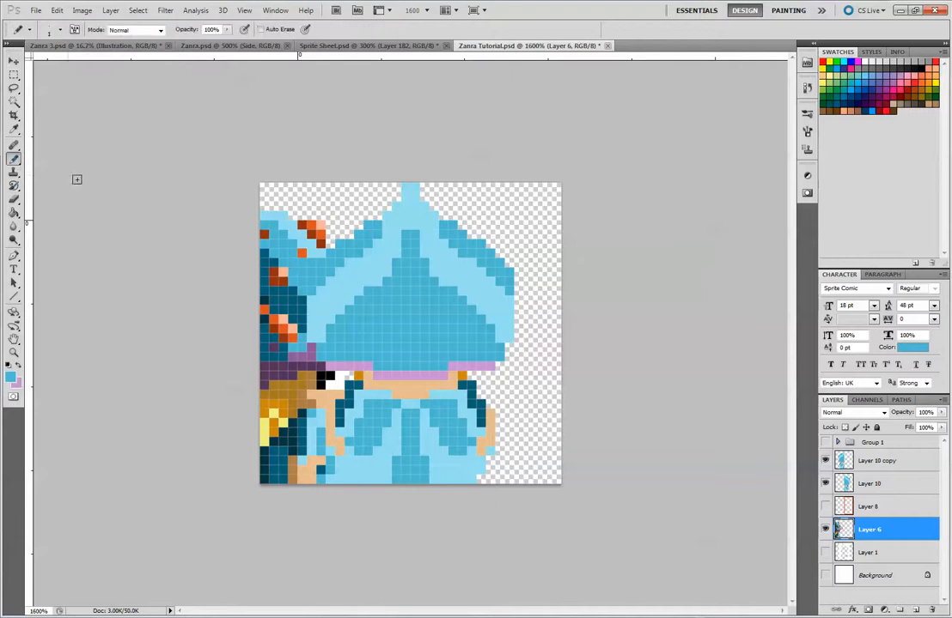
alt+click(295, 305)
alt+click(374, 419)
alt+click(273, 403)
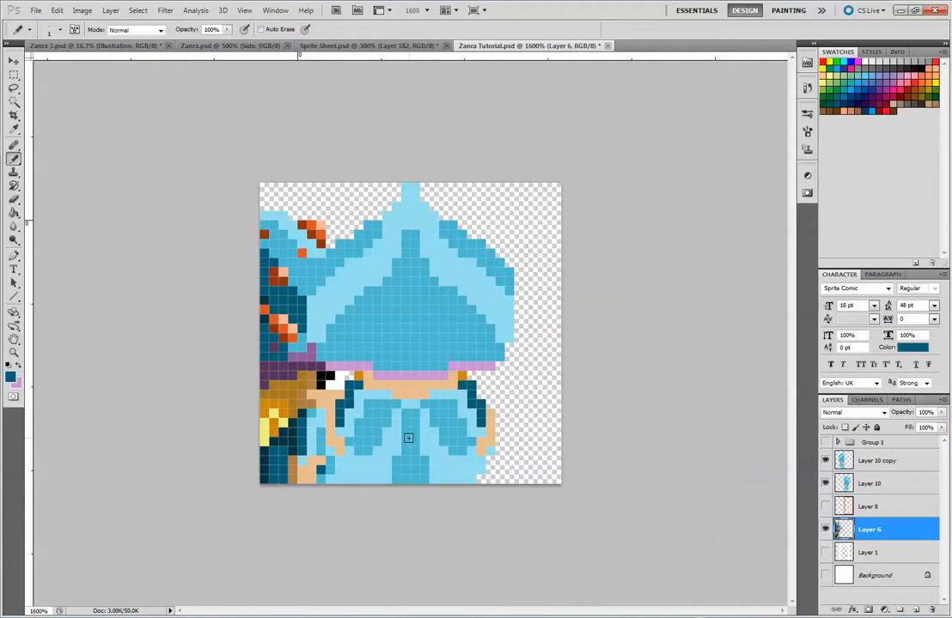
click(874, 459)
mouse_move(405, 410)
mouse_down()
mouse_move(405, 477)
mouse_move(396, 462)
mouse_up()
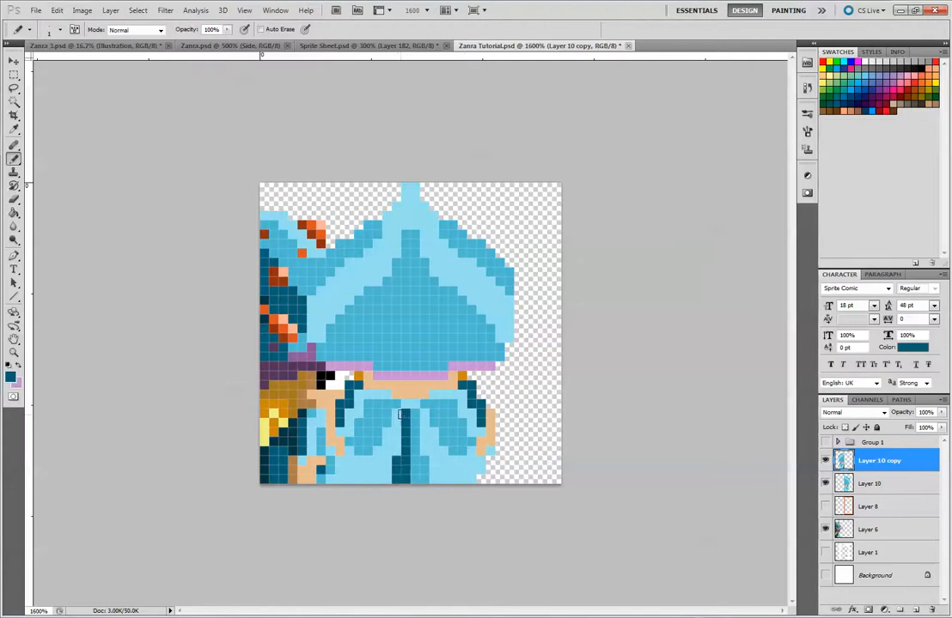
key(ctrl+z)
key(ctrl+alt+z)
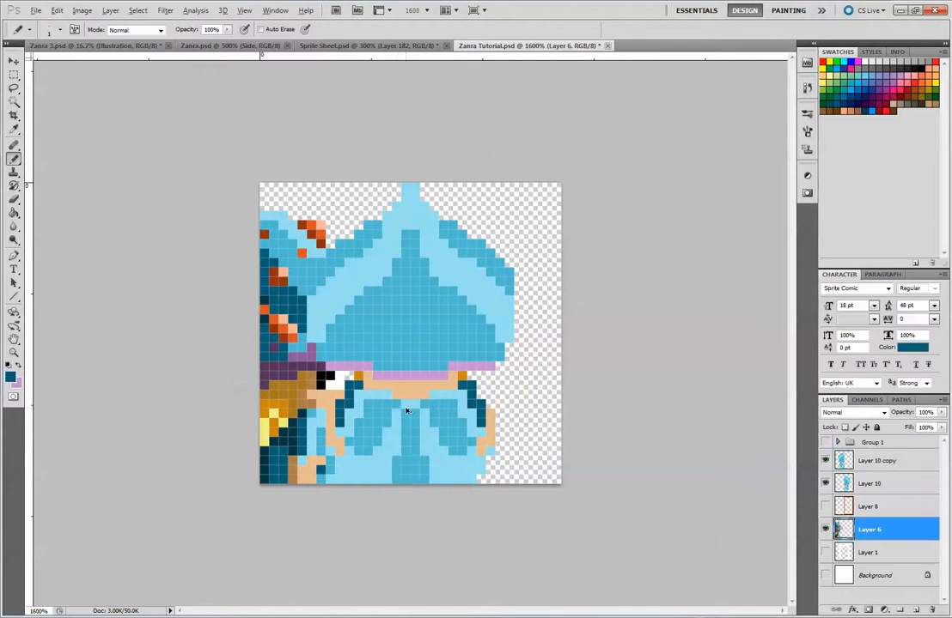
On Layer 10 copy, outline and fill the light-blue lower robe of the left half in dark teal, with Layer 6 hidden
click(888, 462)
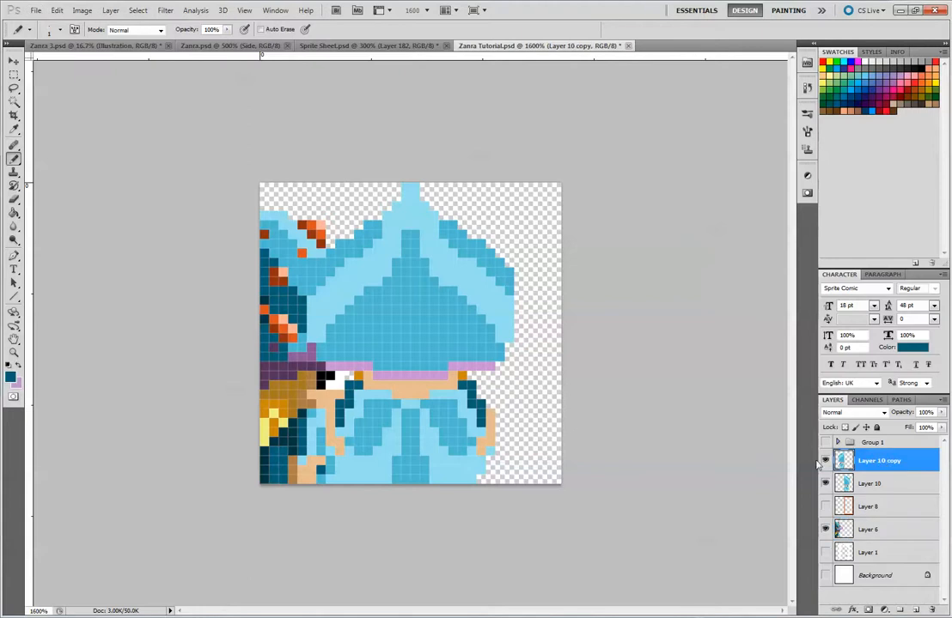
click(406, 405)
mouse_move(396, 433)
mouse_down()
mouse_move(397, 414)
mouse_move(397, 451)
mouse_move(387, 442)
mouse_up()
drag(388, 481, 366, 481)
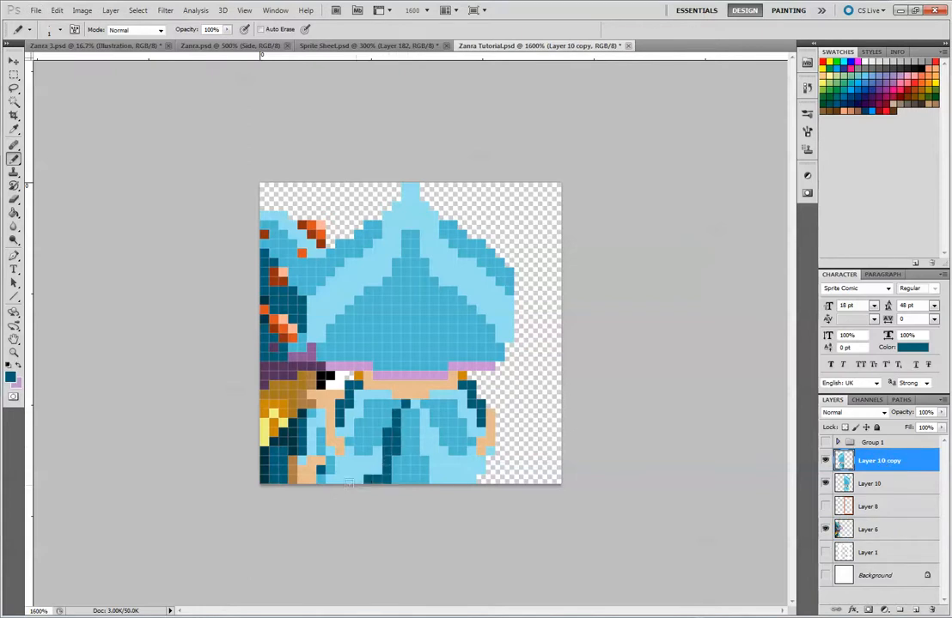
click(826, 529)
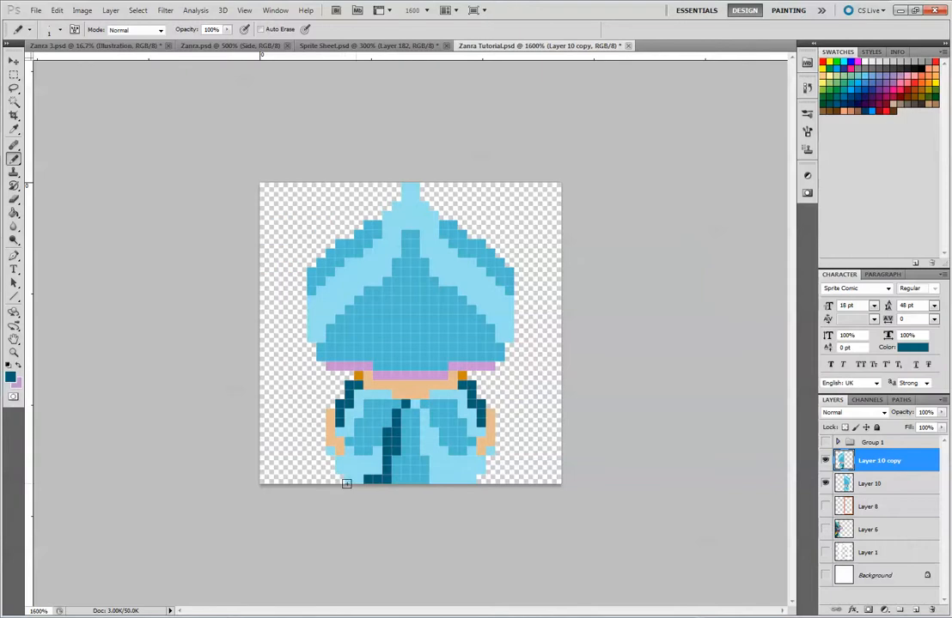
click(330, 452)
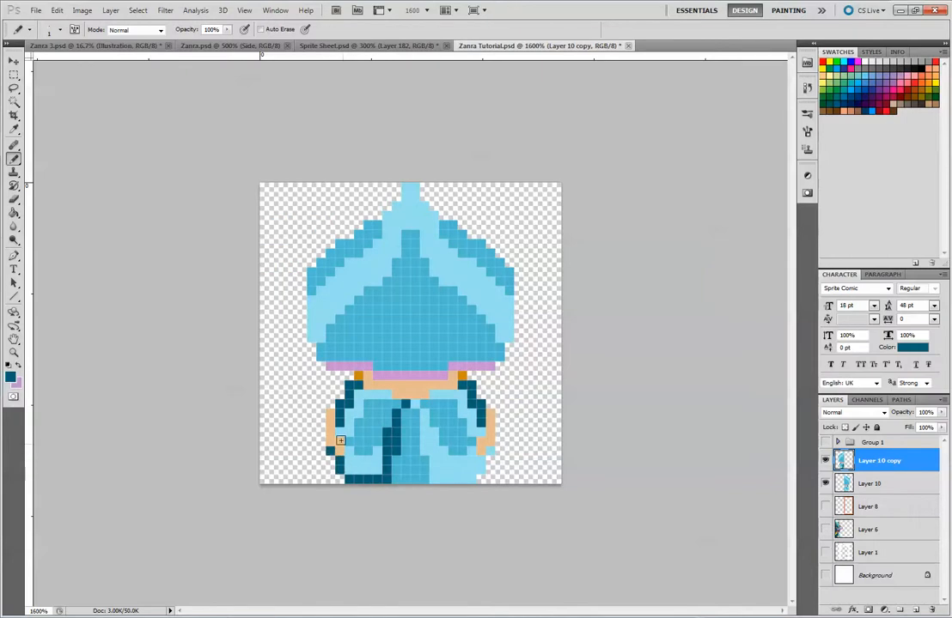
mouse_move(349, 451)
mouse_down()
mouse_move(362, 472)
mouse_move(377, 459)
mouse_up()
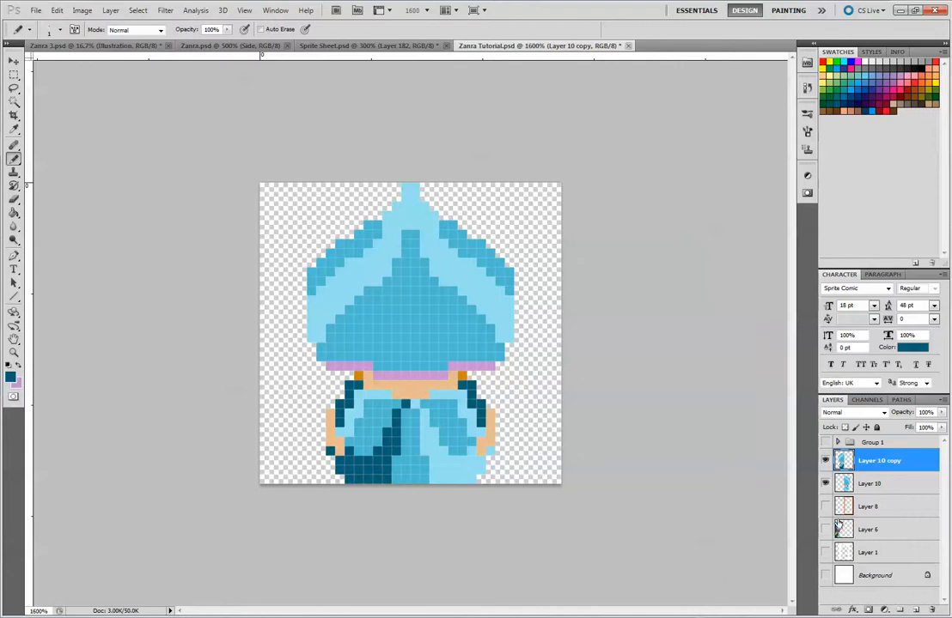
Set the foreground colour to the very dark teal 003945 sampled from the Layer 6 reference, keeping the lighter teal as background, and hide Layer 6
click(825, 529)
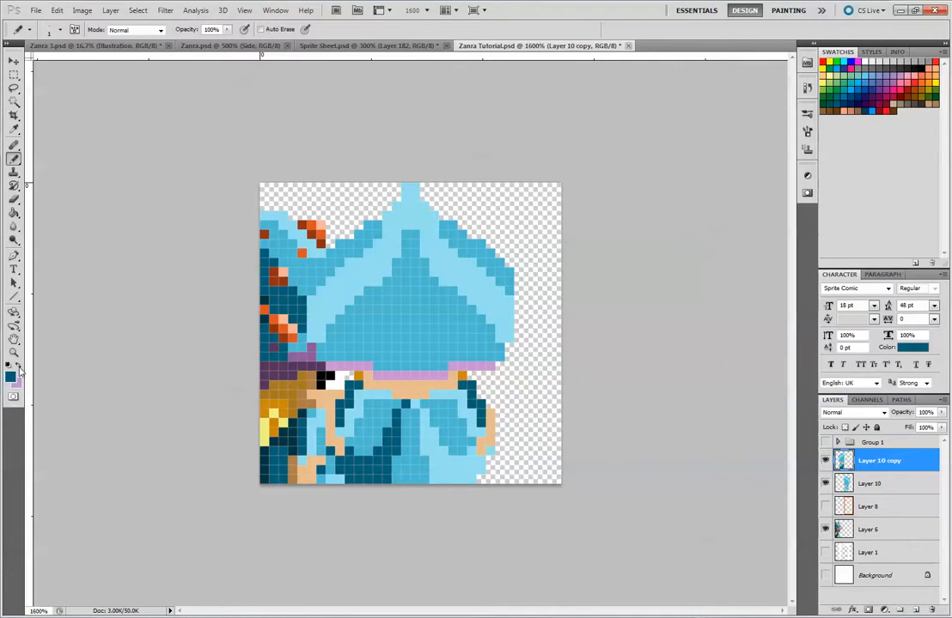
key(x)
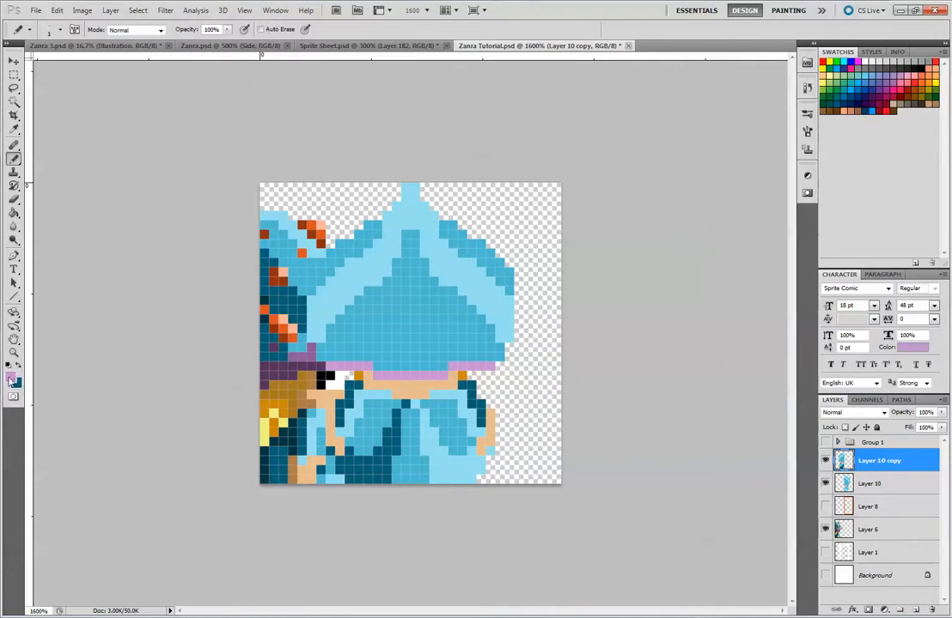
key(x)
key(x)
click(14, 377)
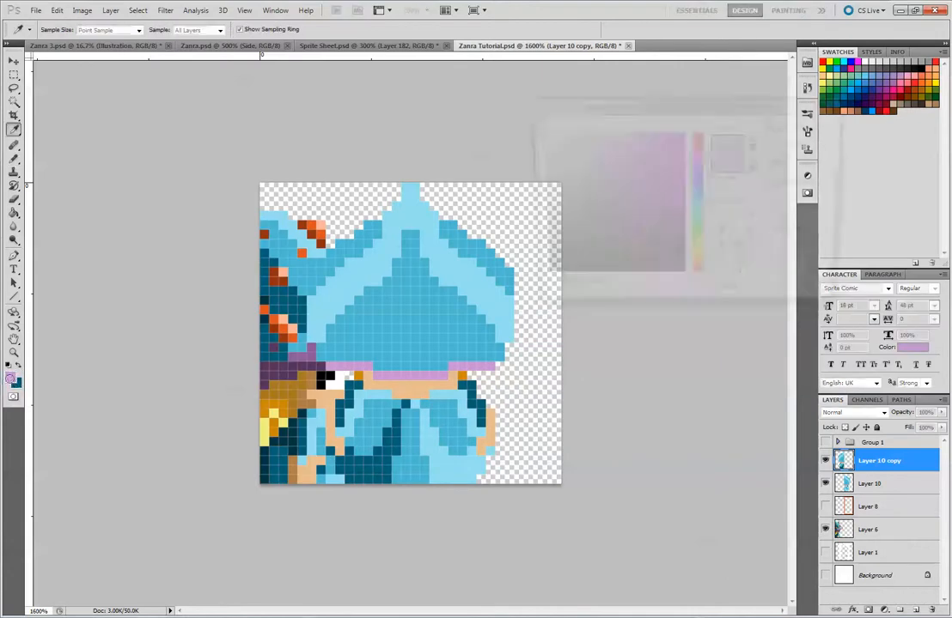
click(289, 435)
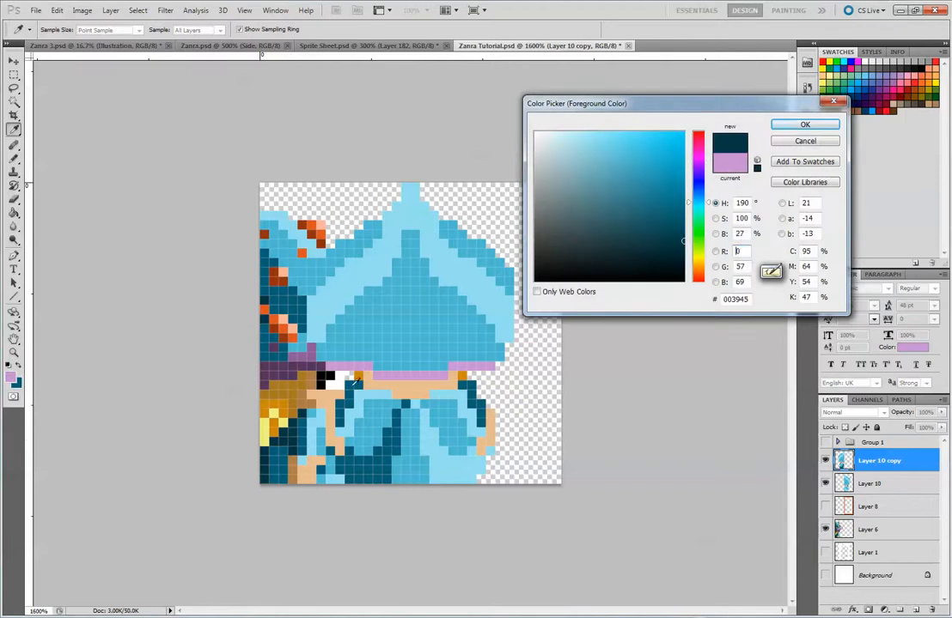
click(787, 125)
click(825, 530)
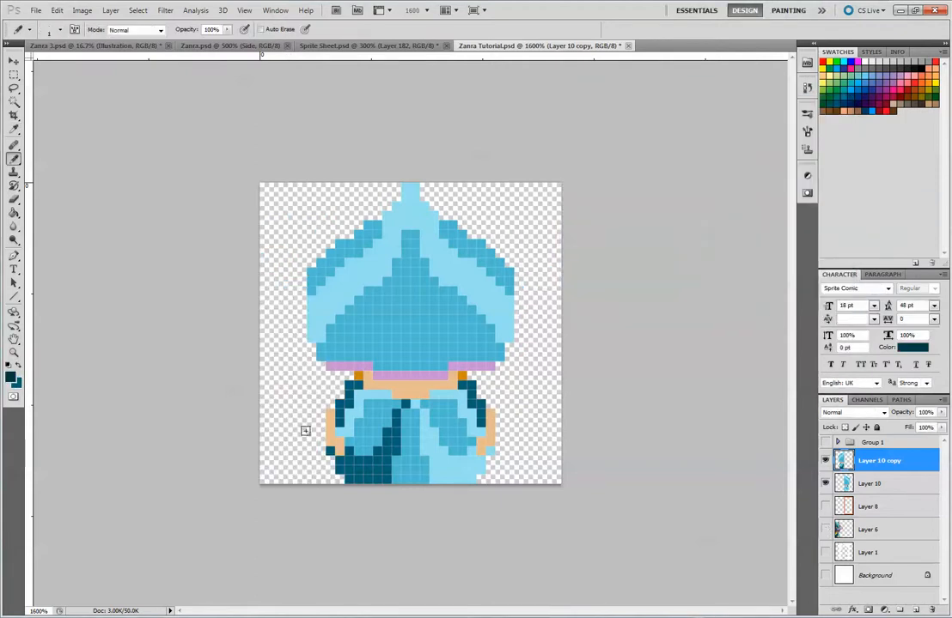
Paint the left half's mid-blue robe fold, centre strip and arm line in very dark teal 003945
mouse_move(349, 442)
mouse_down()
mouse_move(376, 406)
mouse_move(387, 418)
mouse_move(396, 407)
mouse_move(407, 414)
mouse_move(397, 464)
mouse_up()
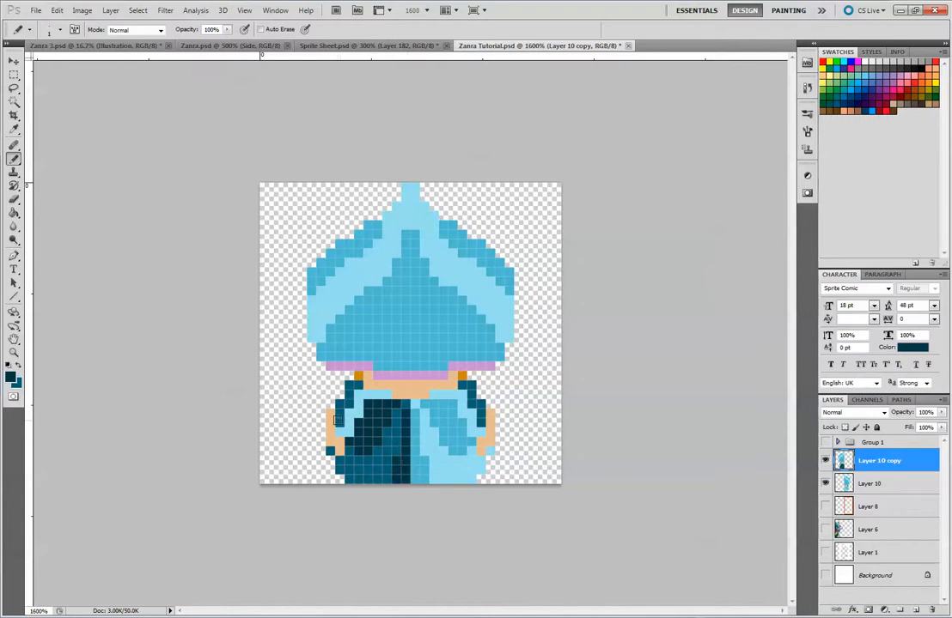
key(z)
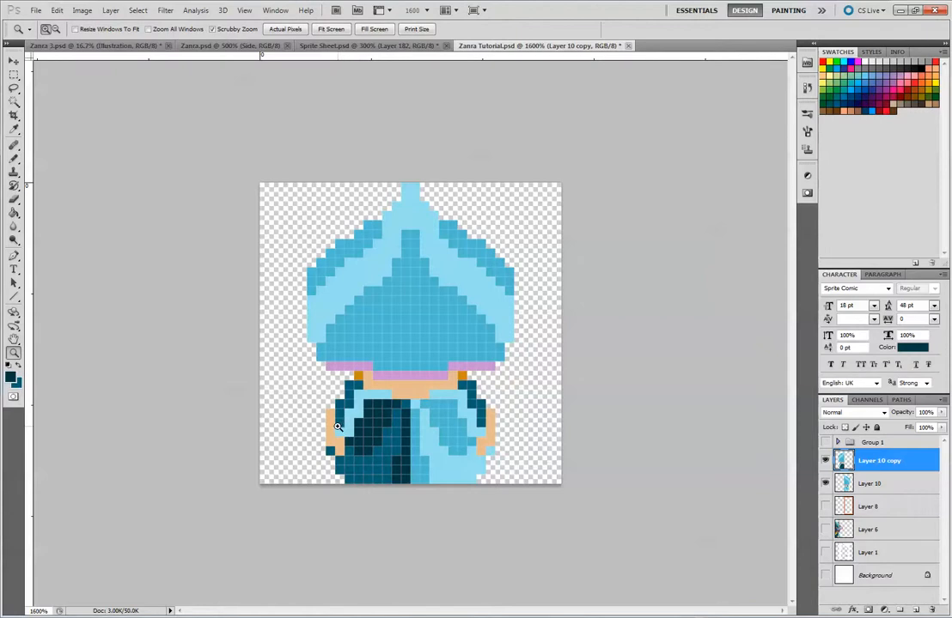
key(b)
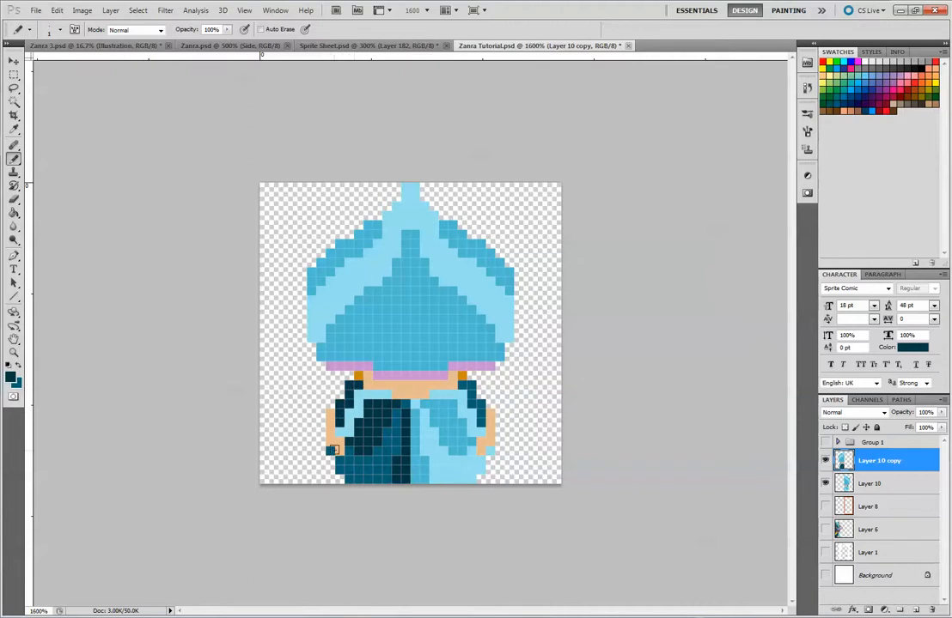
Switch back to the lighter dark teal and cover the remaining light-blue sleeve and collar pixels on the left half
key(x)
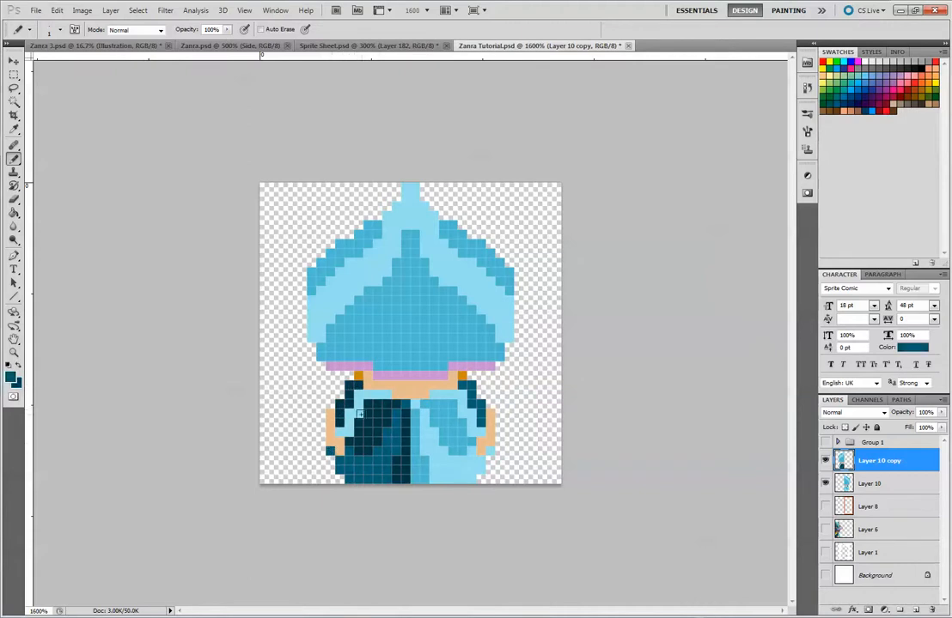
drag(339, 432, 348, 432)
click(350, 422)
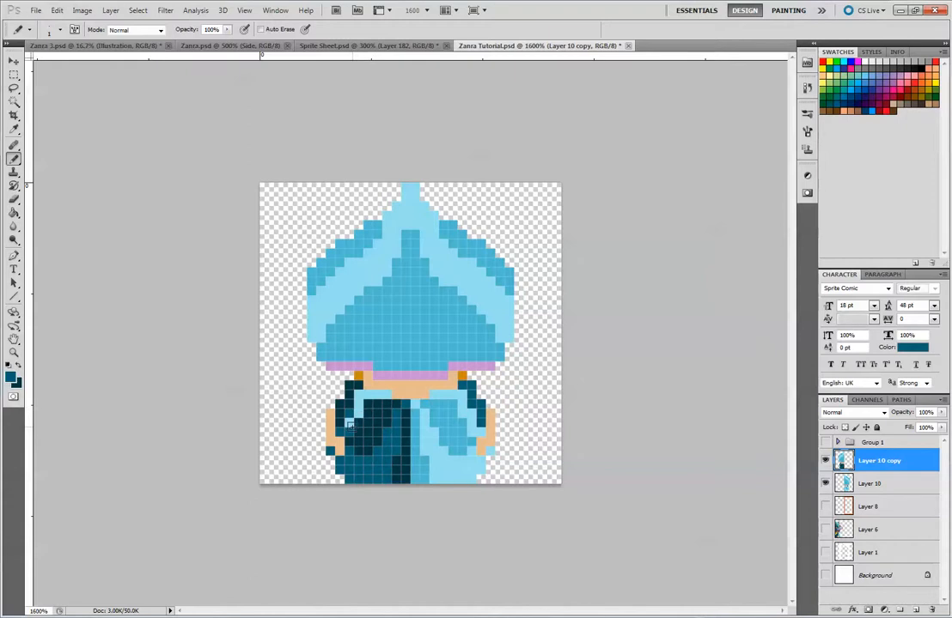
mouse_move(358, 414)
mouse_down()
mouse_move(358, 404)
mouse_move(385, 394)
mouse_up()
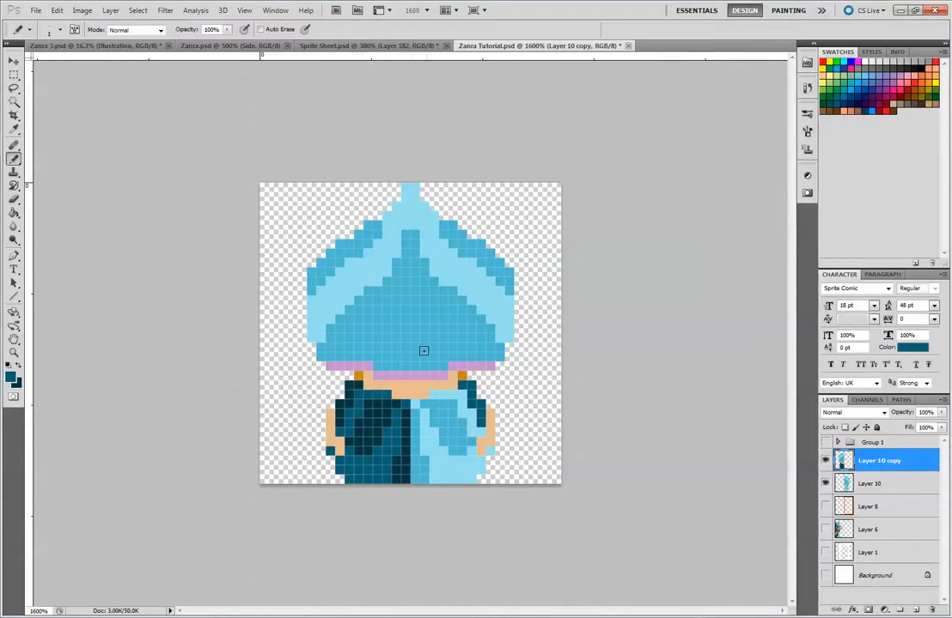
Repaint the left hat half's light-blue tip and curved band in dark teal, undoing stray strokes along the way
drag(404, 228, 404, 202)
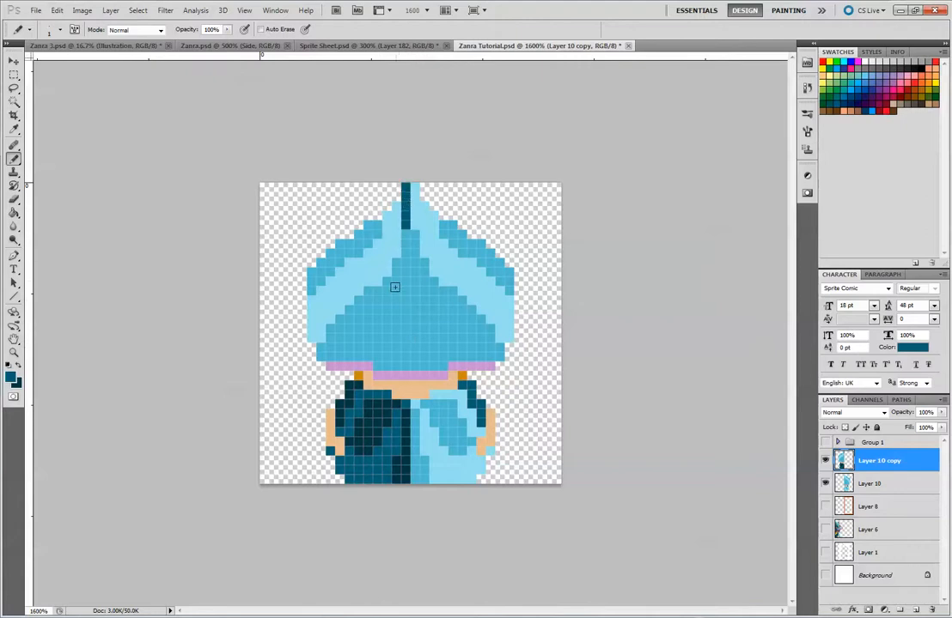
mouse_move(392, 230)
mouse_down()
mouse_move(400, 199)
mouse_move(388, 270)
mouse_up()
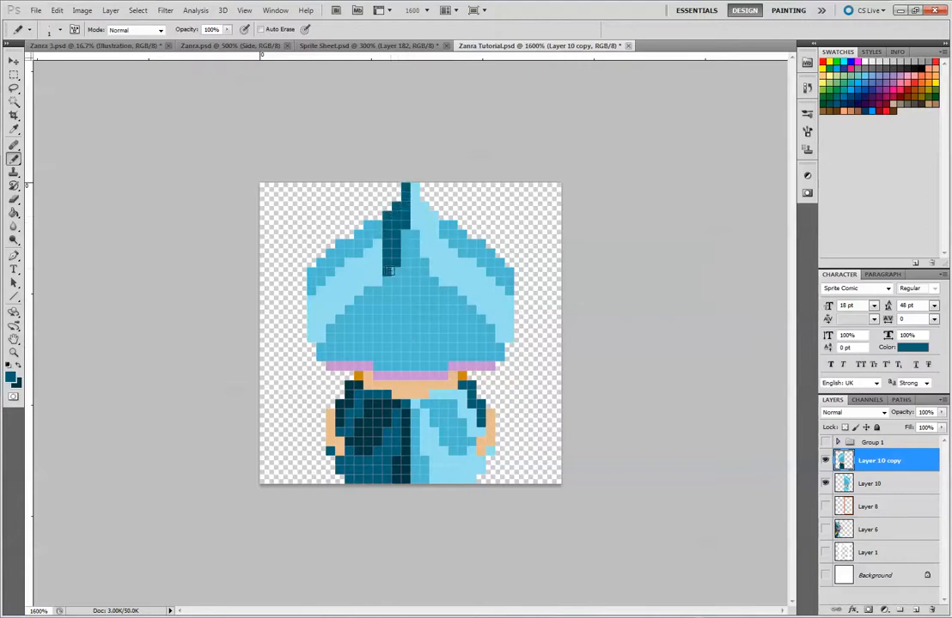
key(ctrl+z)
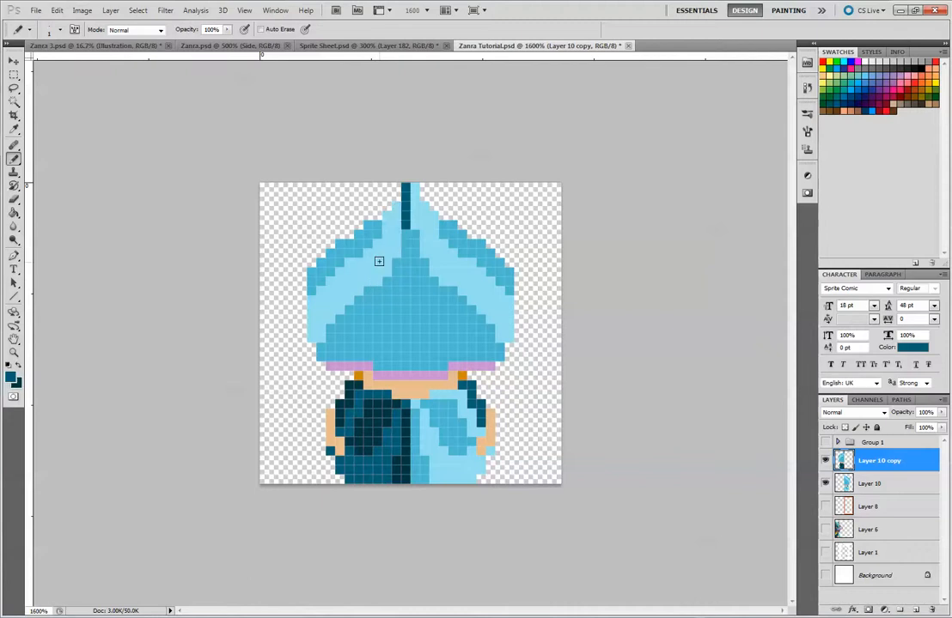
mouse_move(377, 244)
mouse_down()
mouse_move(388, 228)
mouse_move(384, 266)
mouse_move(400, 195)
mouse_move(396, 252)
mouse_move(361, 264)
mouse_up()
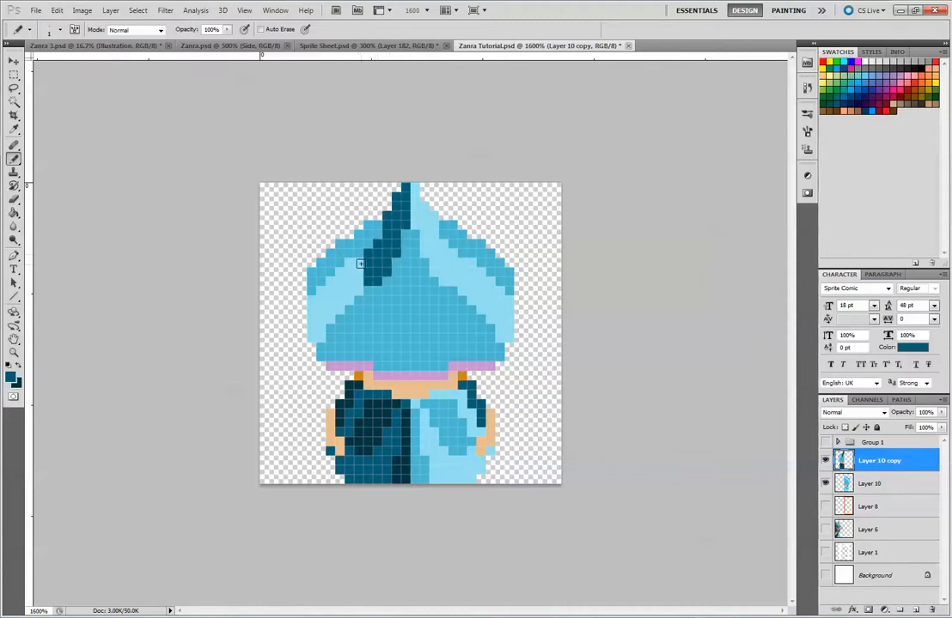
key(ctrl+z)
key(ctrl+alt+z)
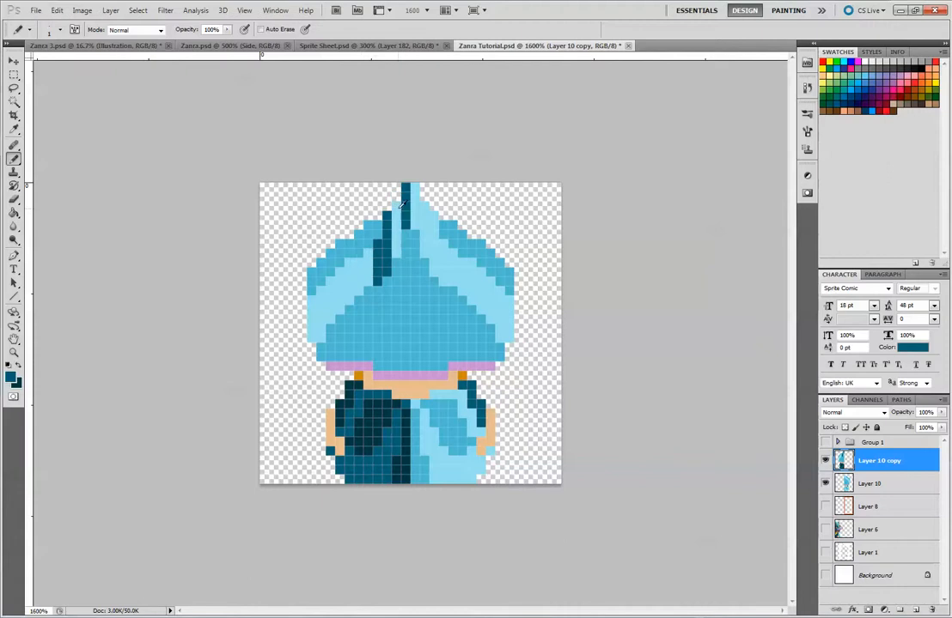
mouse_move(397, 213)
mouse_down()
mouse_move(397, 249)
mouse_move(368, 280)
mouse_move(353, 265)
mouse_move(351, 298)
mouse_move(334, 277)
mouse_move(340, 308)
mouse_move(330, 281)
mouse_move(322, 333)
mouse_move(311, 304)
mouse_move(311, 340)
mouse_up()
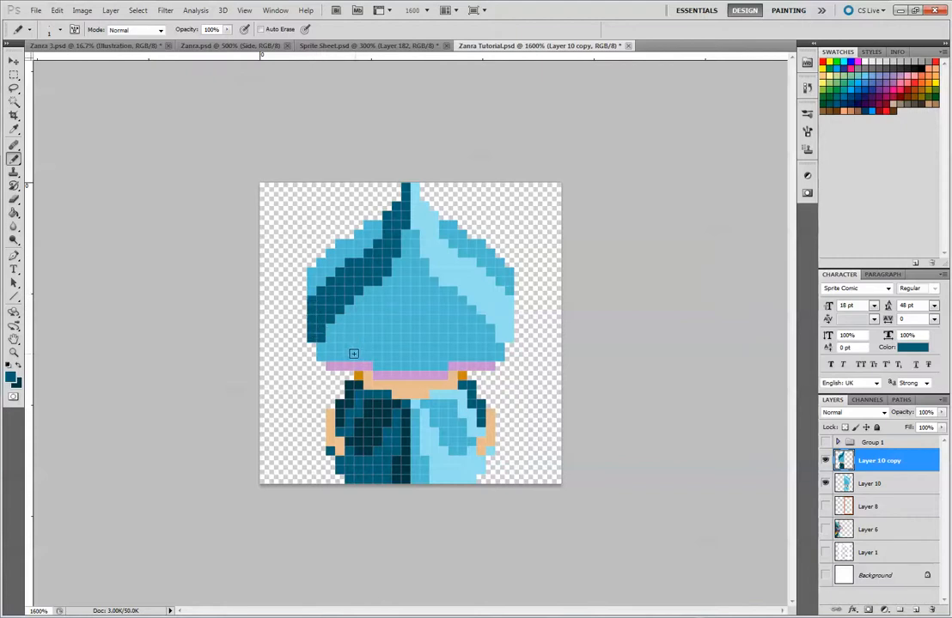
Paint the left hat half's mid-blue outer edge and inner area in very dark teal 003945, then check the sprite at a smaller size
mouse_move(312, 288)
mouse_down()
mouse_move(349, 236)
mouse_move(350, 250)
mouse_move(359, 234)
mouse_move(361, 242)
mouse_move(348, 251)
mouse_move(377, 240)
mouse_up()
mouse_move(321, 347)
mouse_down()
mouse_move(322, 357)
mouse_move(331, 329)
mouse_up()
drag(405, 240, 403, 357)
mouse_move(397, 264)
mouse_down()
mouse_move(397, 322)
mouse_move(388, 286)
mouse_move(387, 318)
mouse_move(379, 292)
mouse_move(363, 319)
mouse_move(359, 308)
mouse_move(355, 340)
mouse_move(343, 315)
mouse_move(339, 335)
mouse_move(358, 353)
mouse_move(346, 322)
mouse_move(343, 341)
mouse_move(347, 353)
mouse_move(351, 313)
mouse_move(359, 343)
mouse_move(360, 303)
mouse_move(358, 346)
mouse_move(380, 351)
mouse_move(379, 360)
mouse_move(386, 339)
mouse_move(389, 359)
mouse_move(395, 337)
mouse_move(384, 363)
mouse_up()
key(ctrl+z)
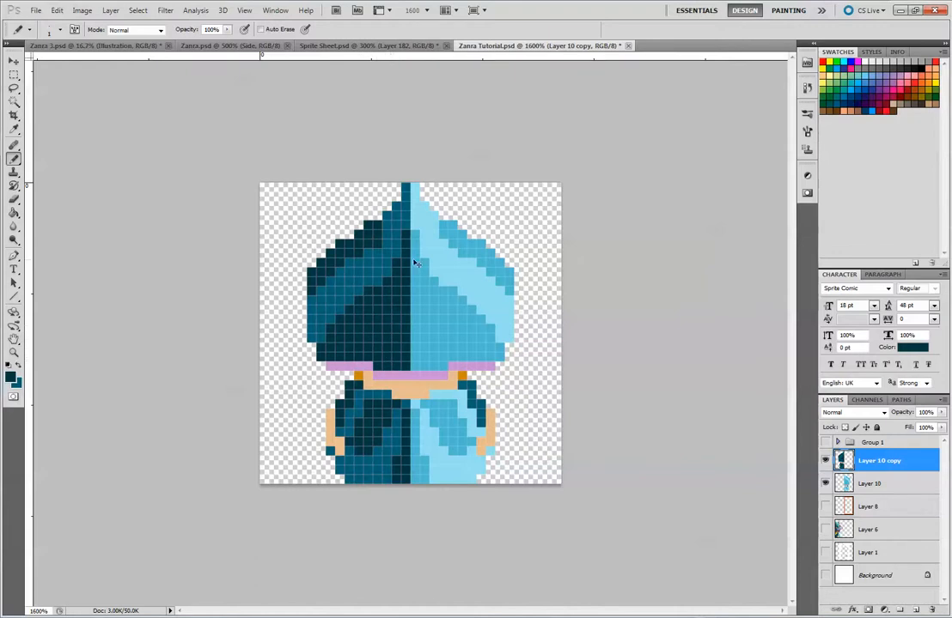
key(ctrl+minus)
key(ctrl+minus)
key(ctrl+minus)
key(ctrl+minus)
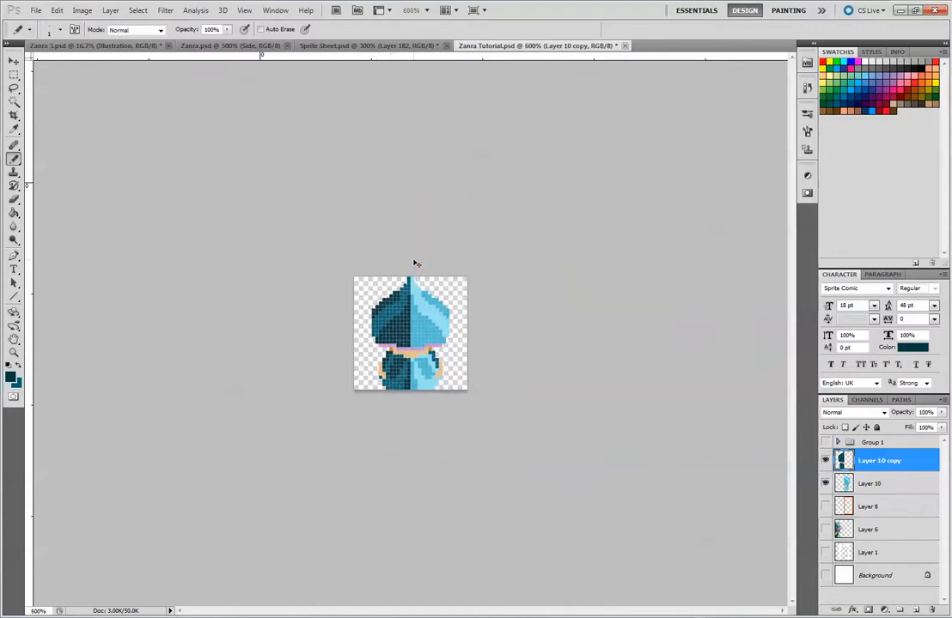
Examine the sprite's contrast between the dark left half and light right half at several zoom levels
key(ctrl+minus)
key(ctrl+minus)
key(ctrl+plus)
key(ctrl+plus)
key(ctrl+plus)
key(ctrl+plus)
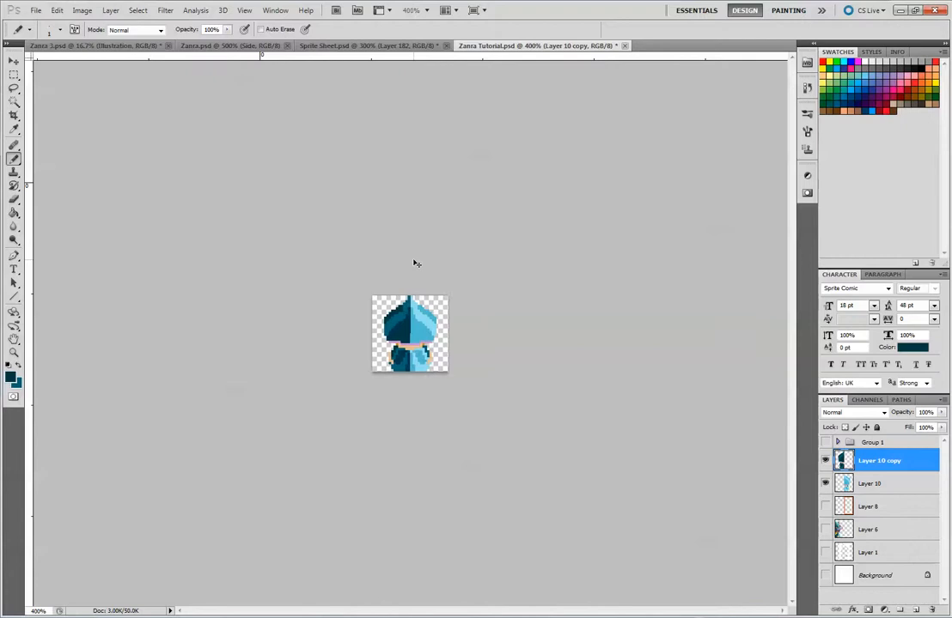
key(ctrl+plus)
key(ctrl+plus)
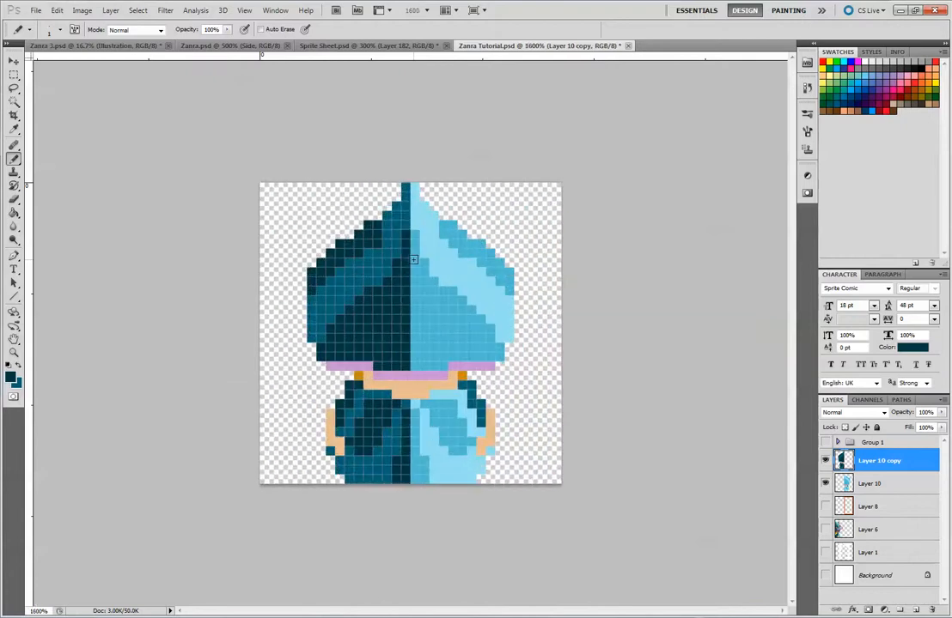
key(ctrl+plus)
key(ctrl+plus)
key(ctrl+minus)
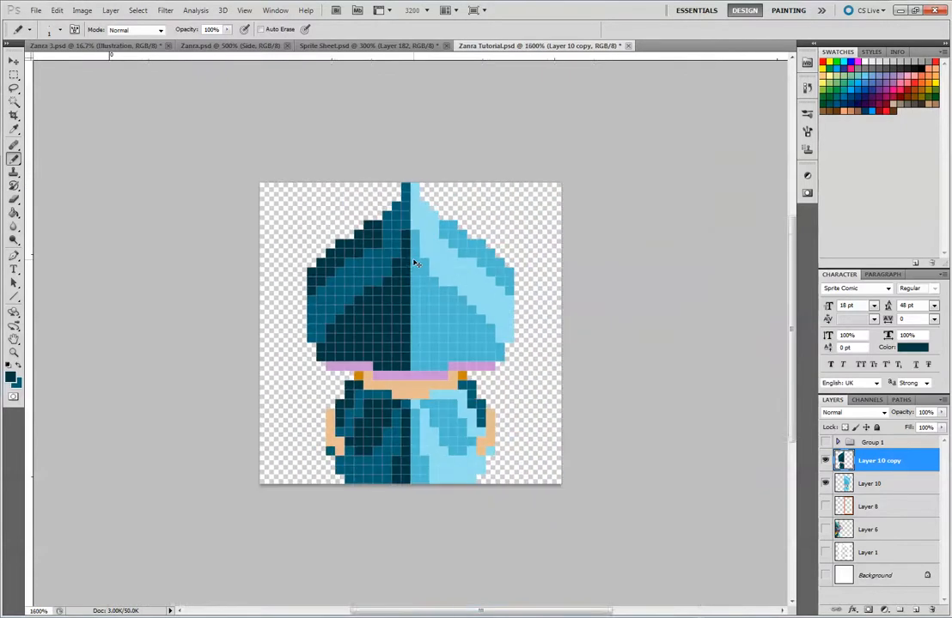
alt+click(454, 404)
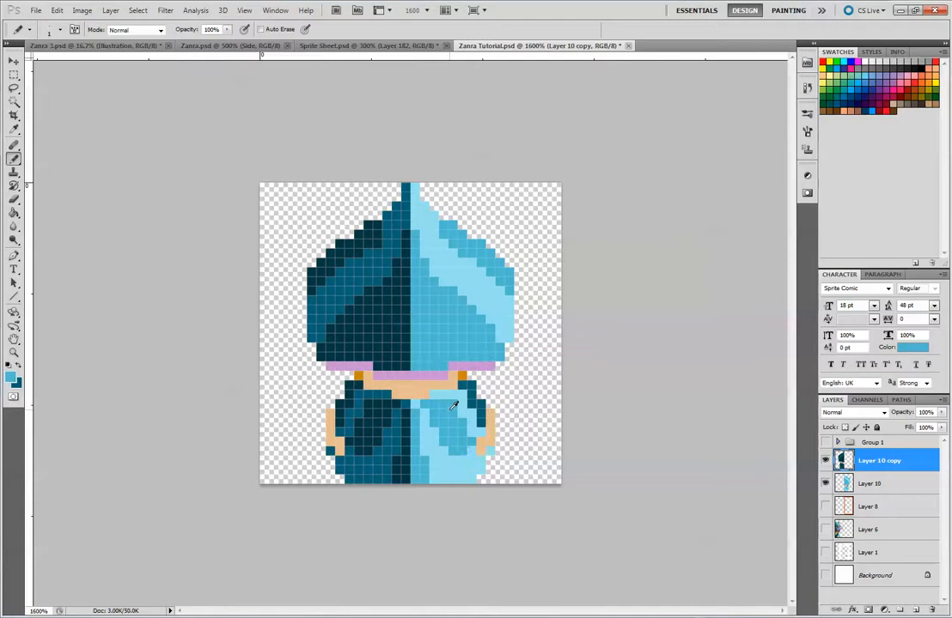
mouse_move(406, 236)
mouse_down()
mouse_move(401, 295)
mouse_move(396, 269)
mouse_up()
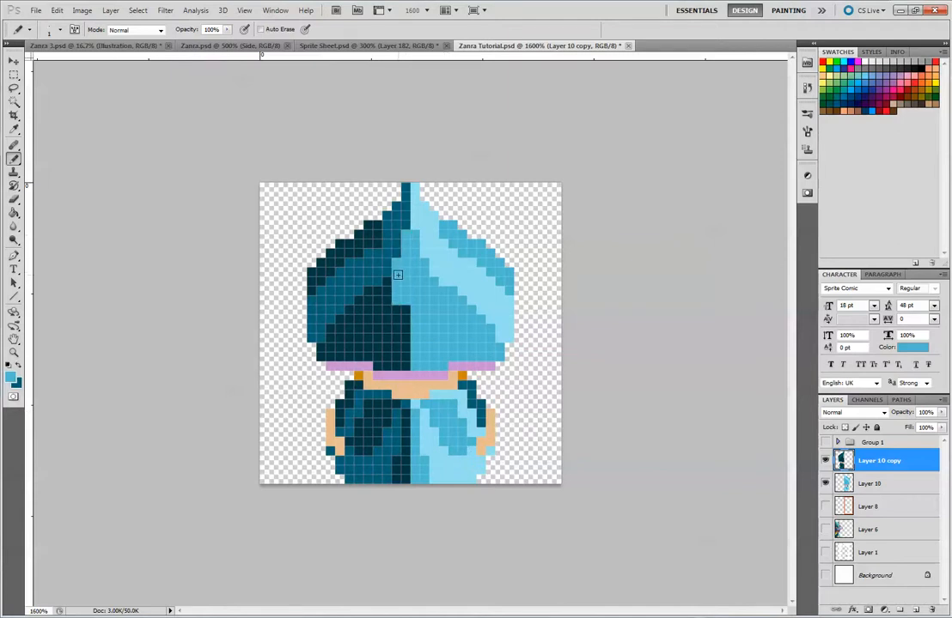
key(ctrl+alt+z)
key(ctrl+alt+z)
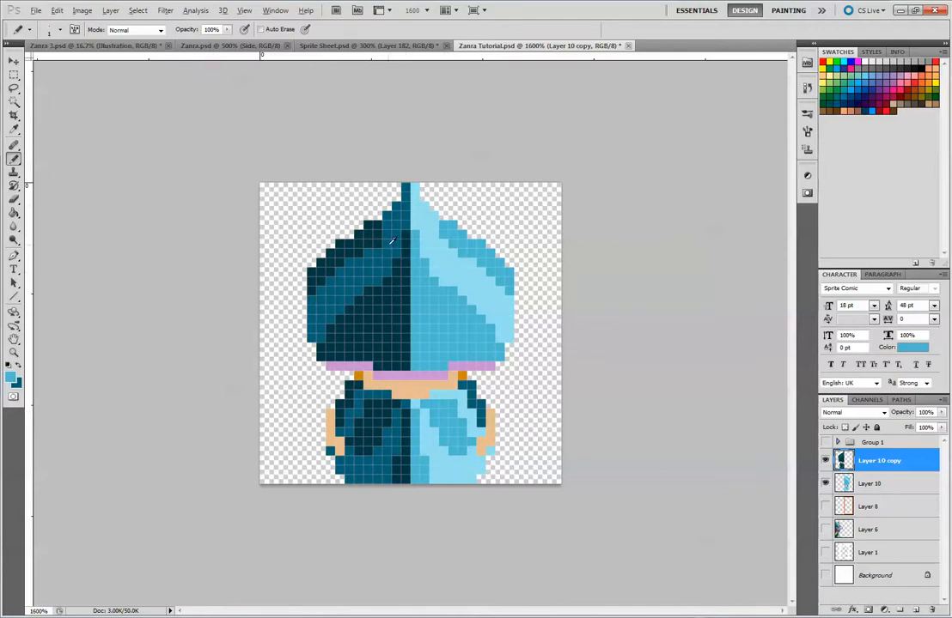
alt+click(406, 243)
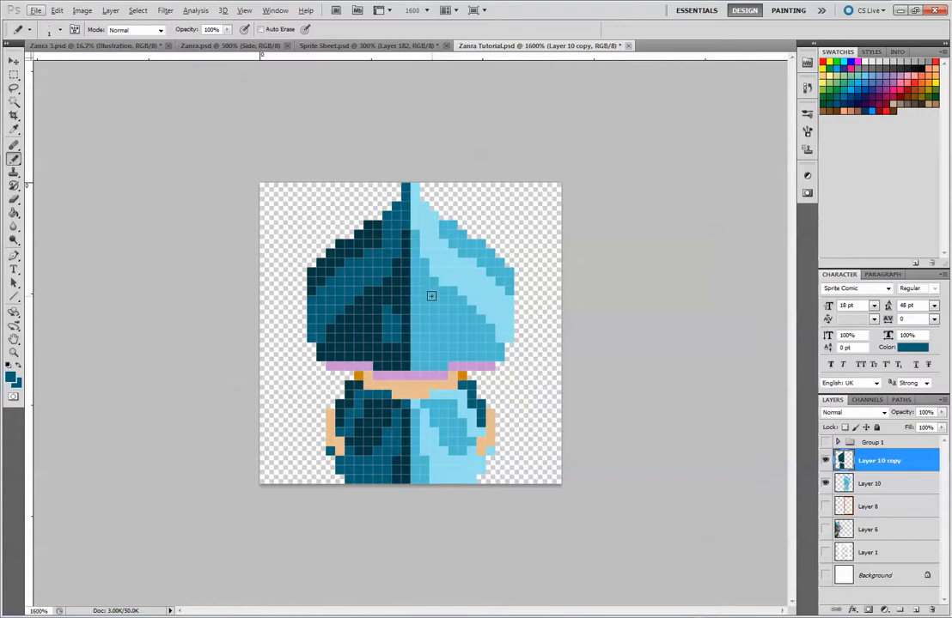
key(c)
key(alt+v)
click(665, 161)
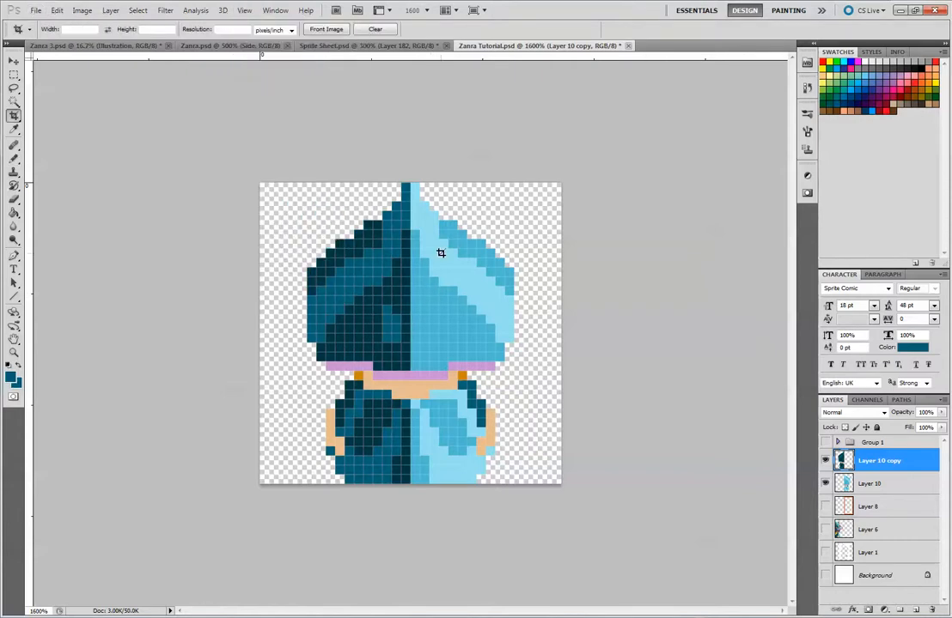
key(b)
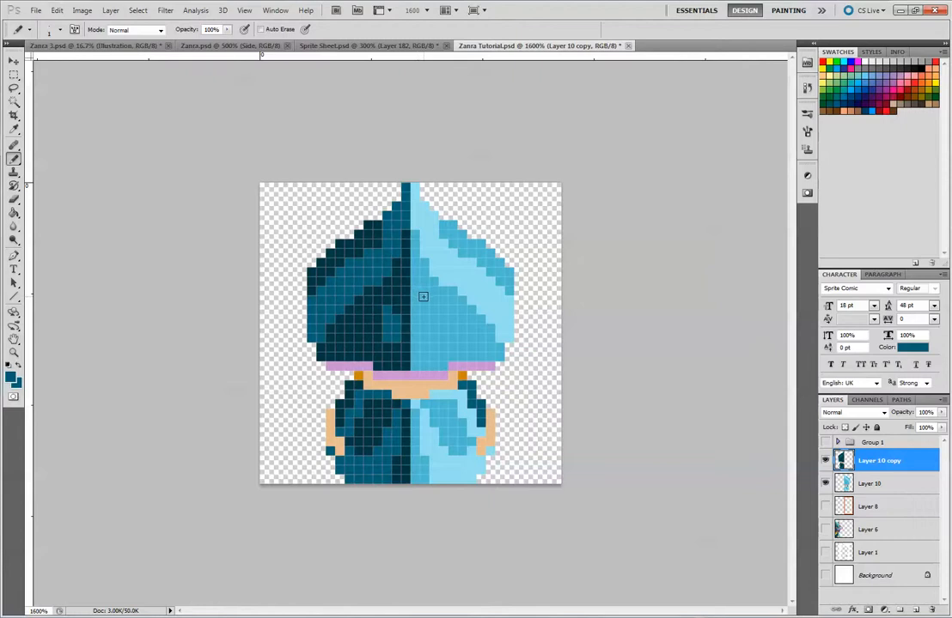
Sample the right hat half's mid-blue and repaint the left hat half's tip and curved band with it
alt+click(437, 295)
drag(349, 288, 375, 273)
mouse_move(400, 196)
mouse_down()
mouse_move(397, 249)
mouse_move(385, 221)
mouse_move(386, 273)
mouse_up()
mouse_move(387, 218)
mouse_down()
mouse_move(371, 281)
mouse_move(369, 252)
mouse_move(364, 273)
mouse_move(362, 260)
mouse_move(348, 269)
mouse_move(356, 290)
mouse_move(346, 303)
mouse_move(341, 272)
mouse_move(339, 311)
mouse_move(331, 284)
mouse_move(324, 311)
mouse_move(319, 297)
mouse_move(318, 331)
mouse_move(308, 302)
mouse_move(311, 336)
mouse_up()
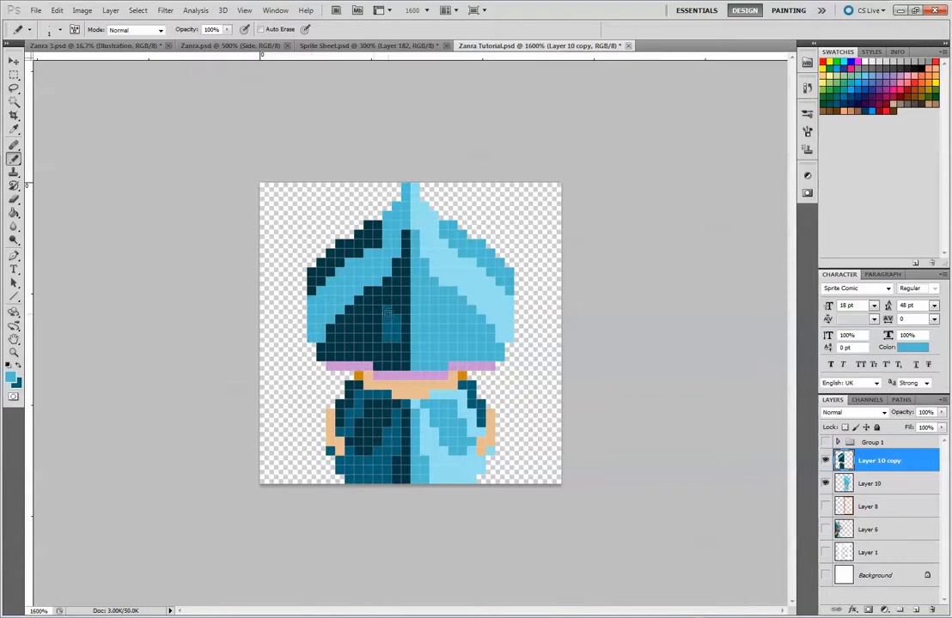
Sample the dark teal and repaint the left hat half's inner area and outer edge with it
alt+click(391, 317)
mouse_move(406, 236)
mouse_down()
mouse_move(400, 317)
mouse_move(396, 263)
mouse_up()
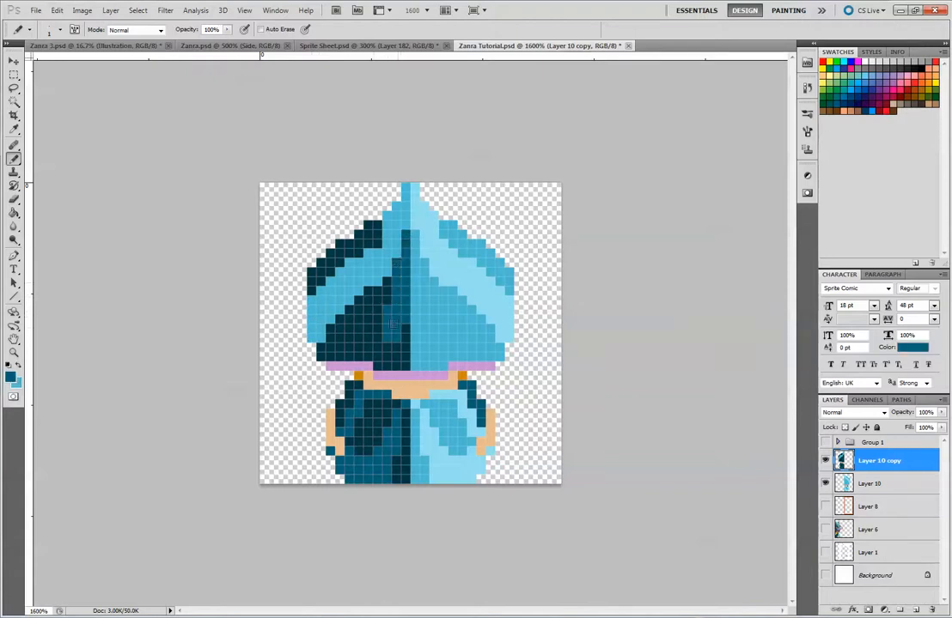
drag(377, 317, 389, 298)
drag(396, 335, 402, 334)
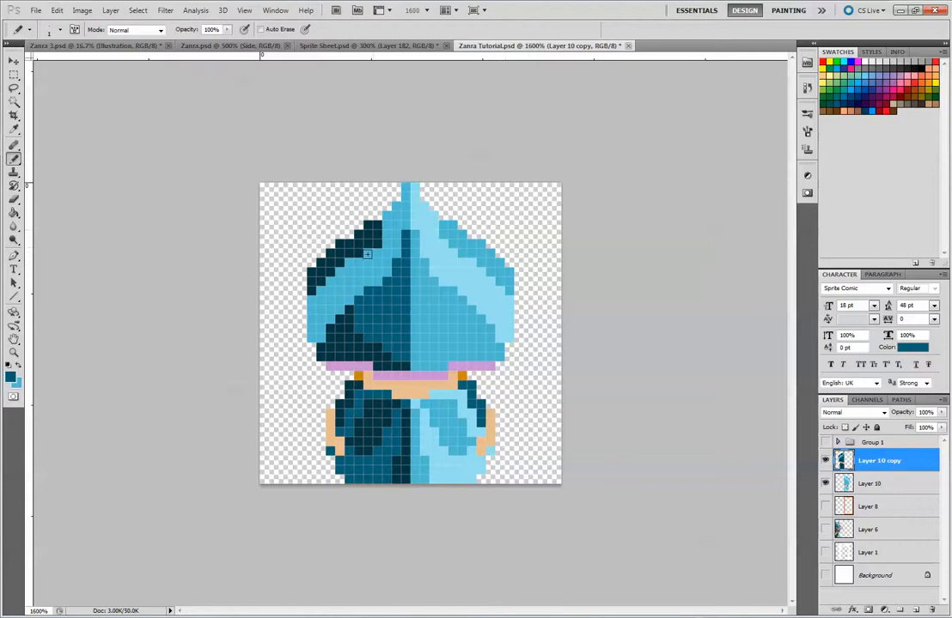
alt+click(355, 321)
alt+click(374, 318)
mouse_move(348, 321)
mouse_down()
mouse_move(331, 353)
mouse_move(322, 348)
mouse_move(358, 339)
mouse_move(382, 361)
mouse_up()
click(340, 320)
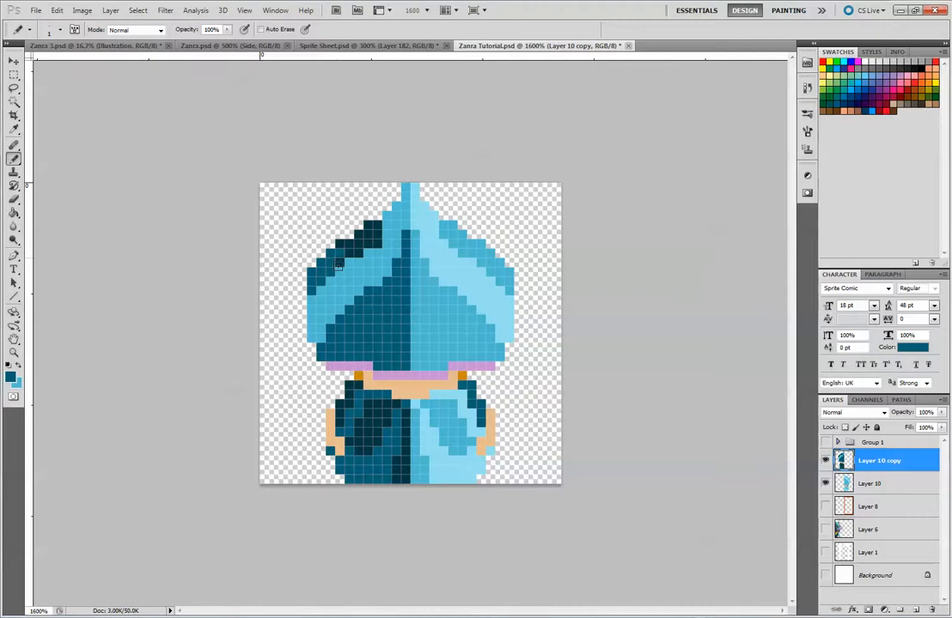
mouse_move(358, 245)
mouse_down()
mouse_move(375, 226)
mouse_move(376, 244)
mouse_up()
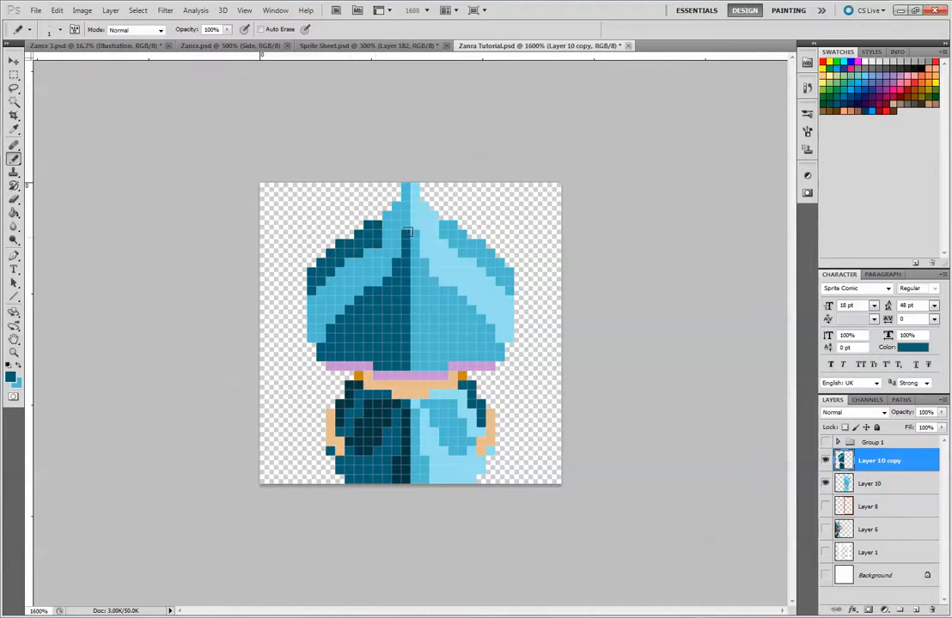
Sample the robe's very dark teal and paint a rim along the left hat half's upper outer edge, undoing the stray lower patch
alt+click(379, 426)
mouse_move(311, 301)
mouse_down()
mouse_move(319, 333)
mouse_move(314, 301)
mouse_move(341, 266)
mouse_up()
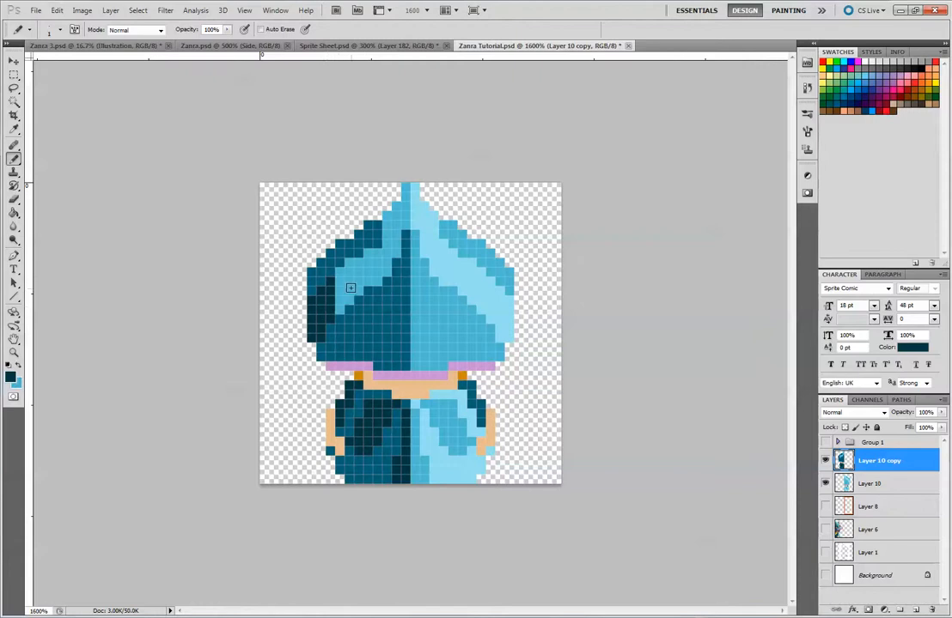
key(ctrl+z)
mouse_move(368, 243)
mouse_down()
mouse_move(369, 227)
mouse_move(307, 278)
mouse_up()
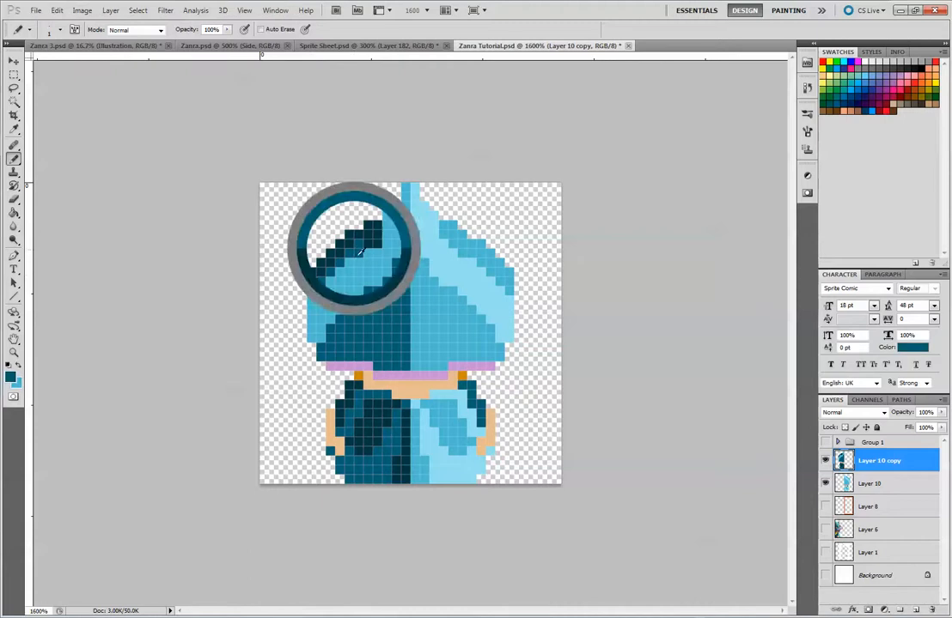
Repaint the left hat half's tip and band in dark teal, and fill its inner area with a mid-blue triangle joining the right half
mouse_move(359, 271)
mouse_down()
mouse_move(368, 244)
mouse_move(382, 269)
mouse_move(388, 261)
mouse_move(405, 187)
mouse_move(400, 209)
mouse_up()
mouse_move(345, 291)
mouse_down()
mouse_move(319, 297)
mouse_move(312, 323)
mouse_up()
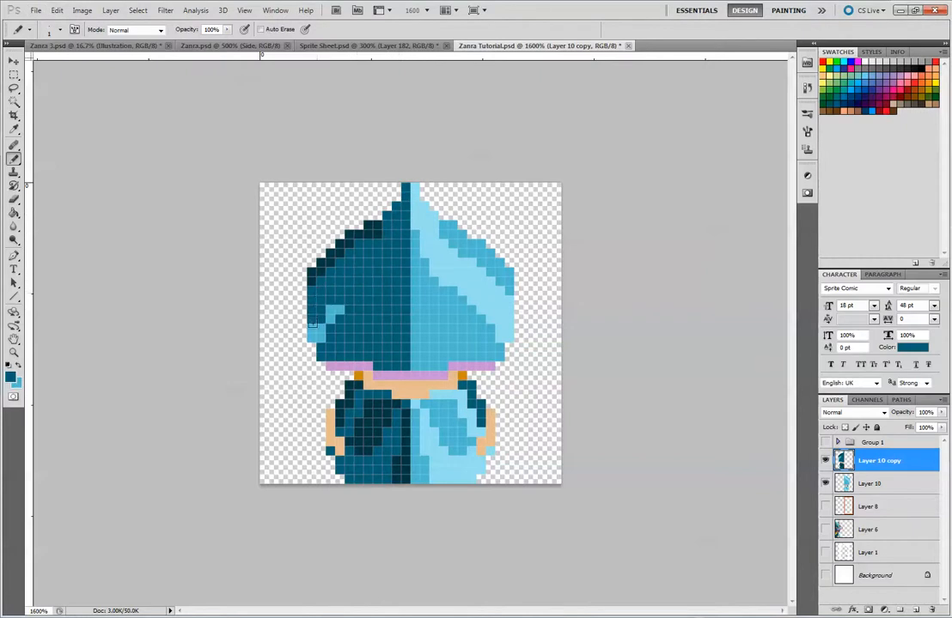
click(317, 334)
alt+click(432, 304)
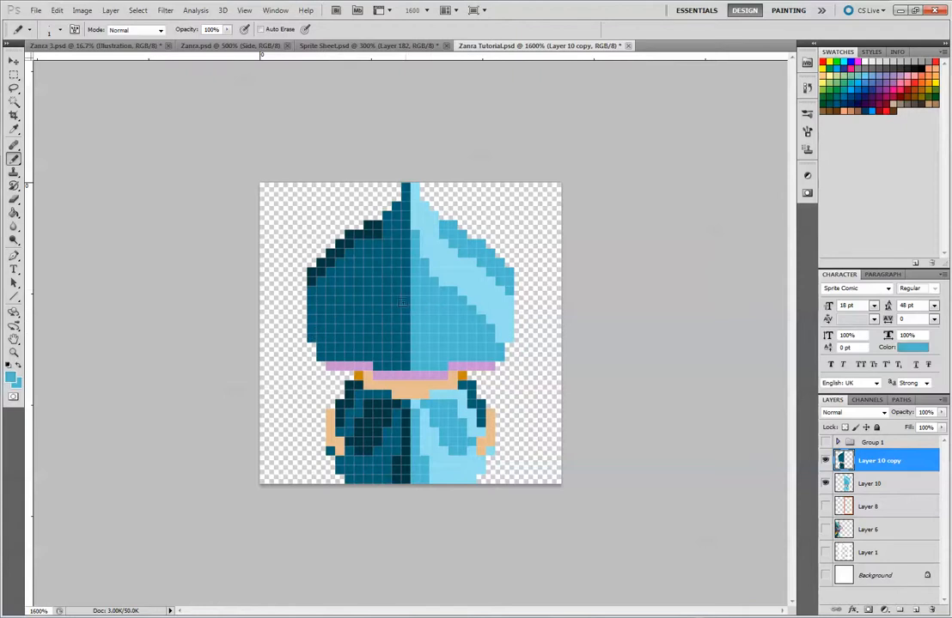
mouse_move(385, 293)
mouse_down()
mouse_move(344, 343)
mouse_move(354, 346)
mouse_move(389, 312)
mouse_move(380, 330)
mouse_move(395, 310)
mouse_move(406, 358)
mouse_move(404, 346)
mouse_move(390, 366)
mouse_move(369, 327)
mouse_up()
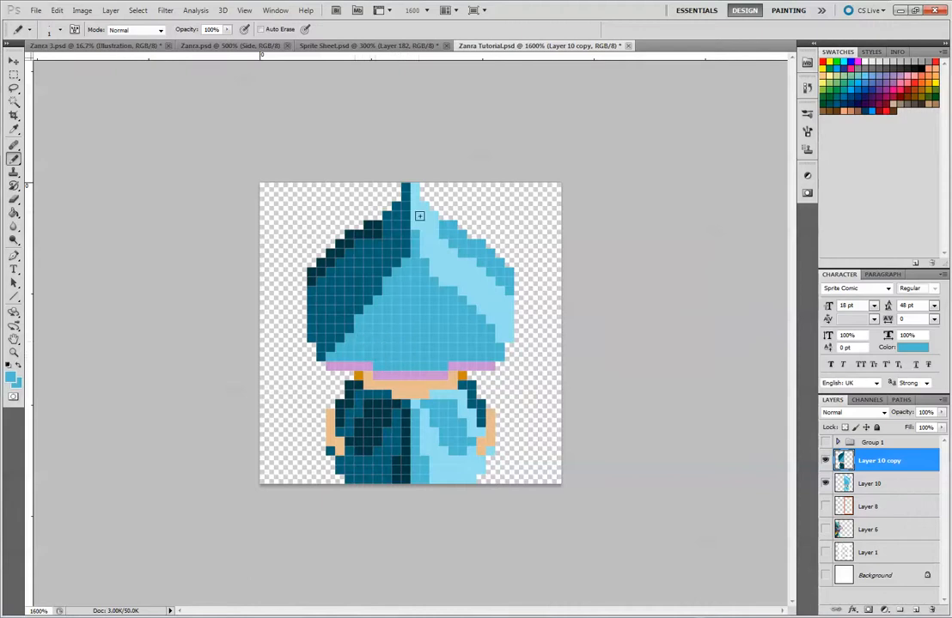
Widen the very dark teal shading along the hat's left edge and refine the shading boundaries with dark teal
alt+click(392, 249)
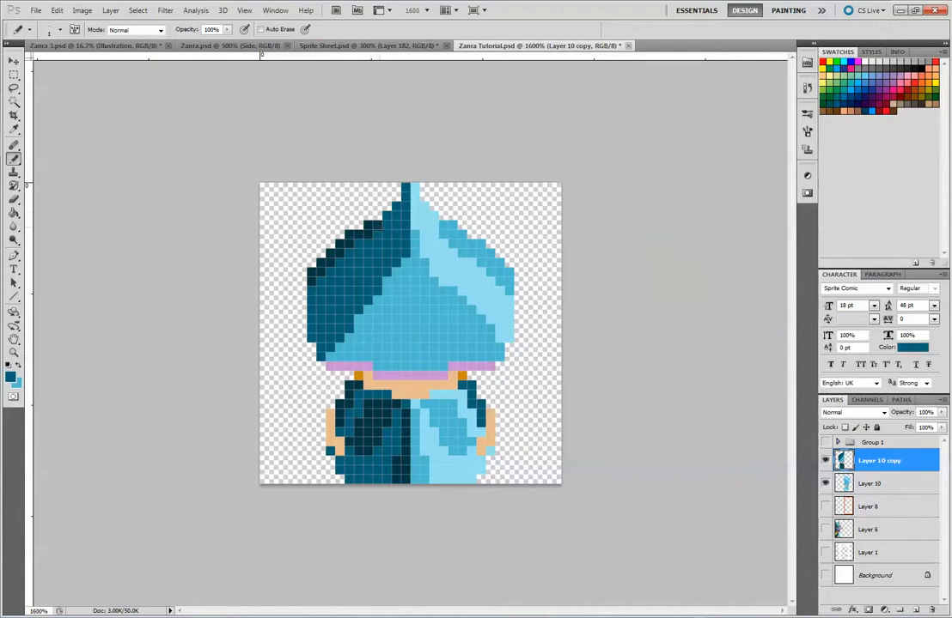
alt+click(375, 228)
mouse_move(325, 283)
mouse_down()
mouse_move(337, 259)
mouse_move(402, 221)
mouse_up()
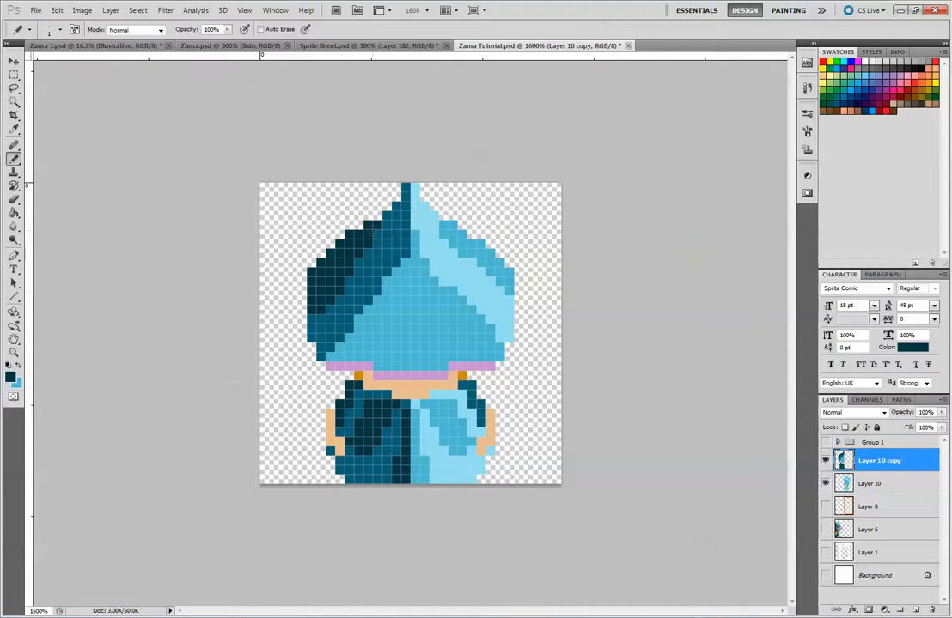
alt+click(365, 294)
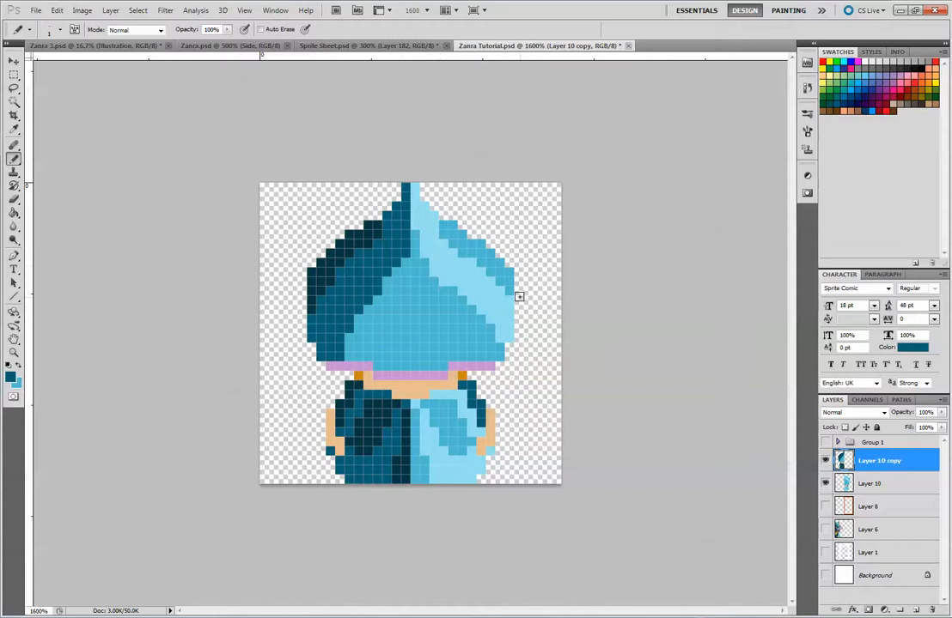
Check the reshaded hat at reduced size
key(ctrl+minus)
key(ctrl+minus)
key(ctrl+minus)
key(ctrl+minus)
key(ctrl+minus)
key(ctrl+minus)
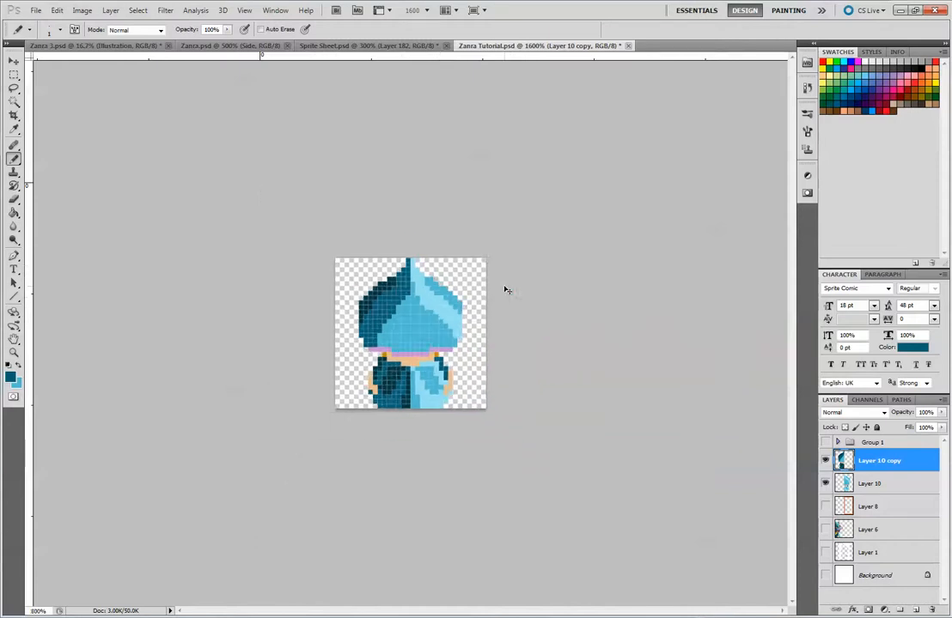
key(ctrl+plus)
key(ctrl+plus)
key(ctrl+plus)
key(ctrl+plus)
key(ctrl+plus)
key(ctrl+plus)
key(ctrl+plus)
key(ctrl+plus)
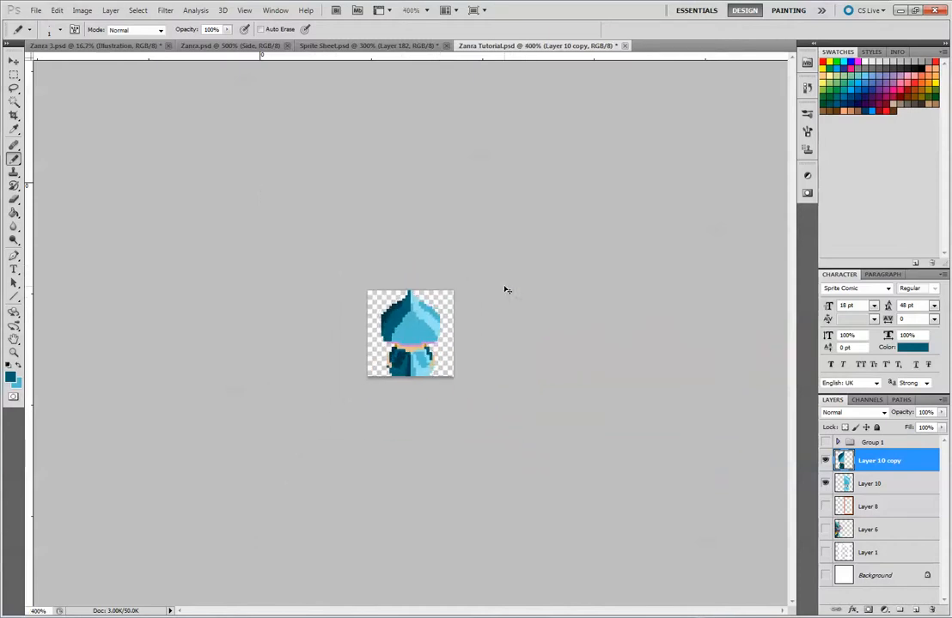
key(ctrl+minus)
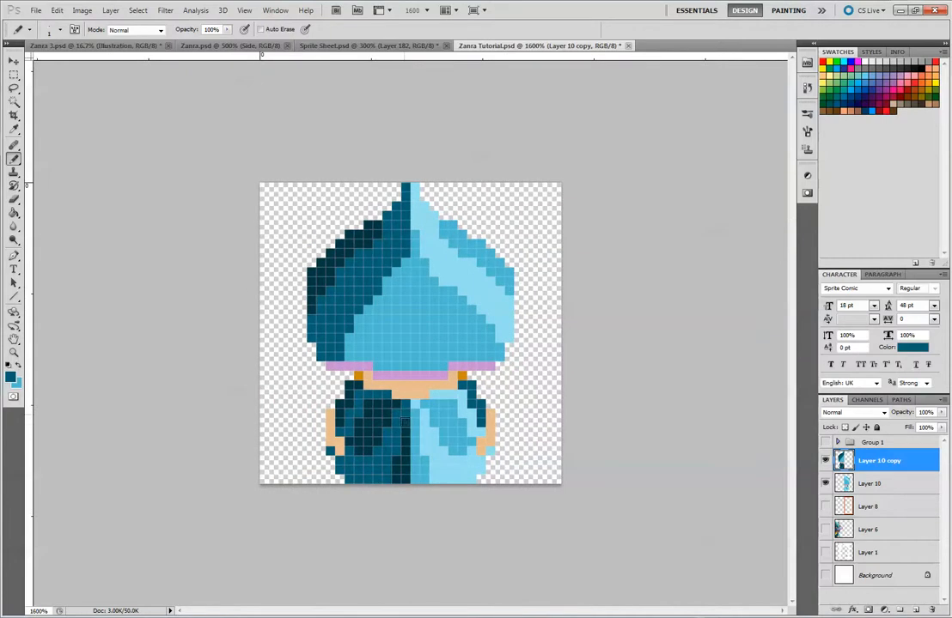
Repaint the robe's left centre strip in dark teal and extend very dark teal shading down its outer left side
alt+click(377, 416)
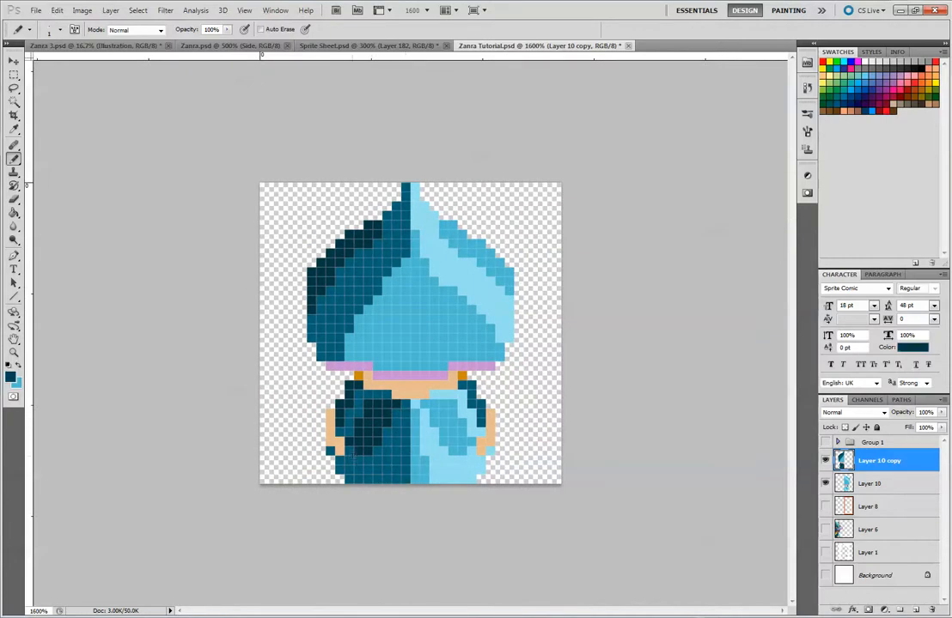
mouse_move(350, 451)
mouse_down()
mouse_move(359, 469)
mouse_move(350, 474)
mouse_move(367, 458)
mouse_up()
click(340, 469)
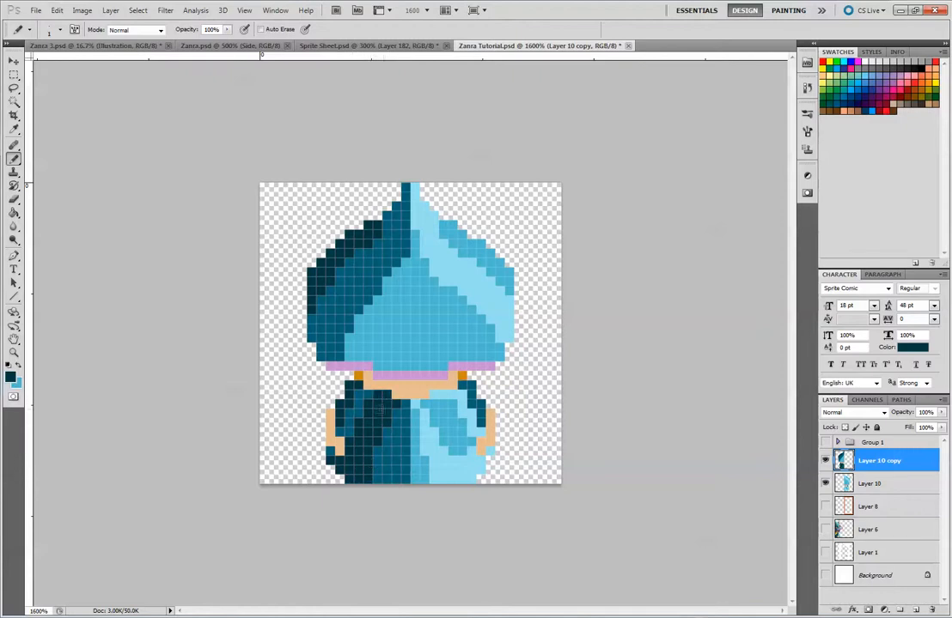
Recolour the right sleeve's outer edge in mid-blue and add a dark teal inner arm line, undoing the light-blue attempt
alt+click(462, 398)
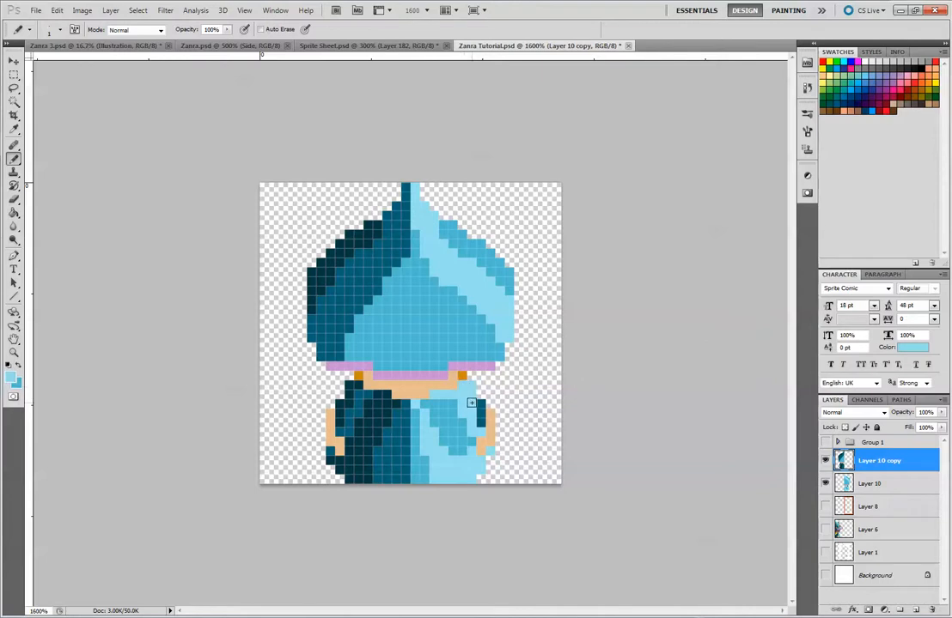
key(ctrl+alt+z)
alt+click(451, 414)
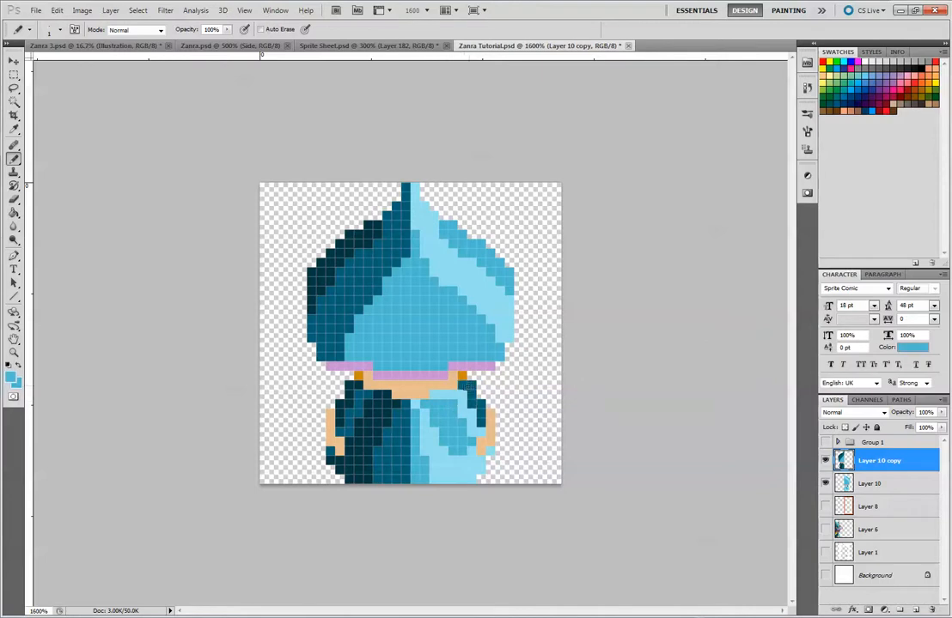
mouse_move(463, 385)
mouse_down()
mouse_move(480, 404)
mouse_move(480, 415)
mouse_move(462, 403)
mouse_move(479, 429)
mouse_up()
alt+click(390, 438)
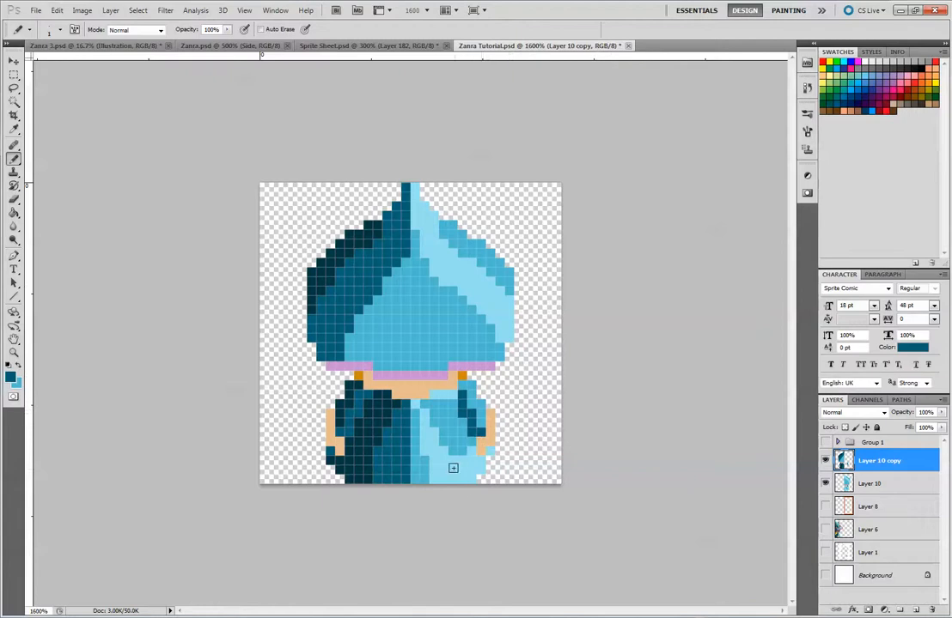
Examine the whole sprite's hat, robe and sleeve shading at small and medium sizes
key(ctrl+minus)
key(ctrl+minus)
key(ctrl+minus)
key(ctrl+minus)
key(ctrl+minus)
key(ctrl+minus)
key(ctrl+minus)
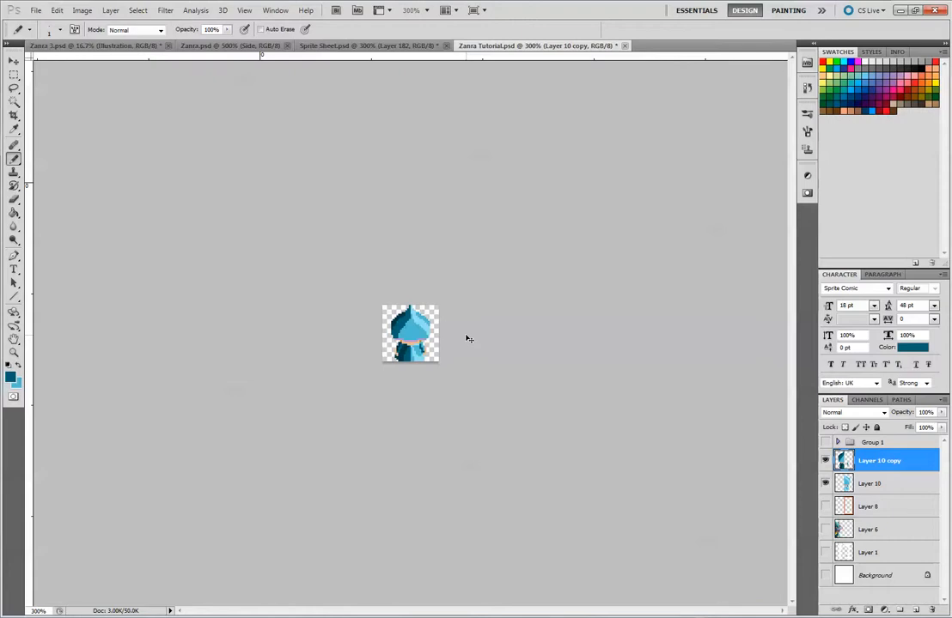
key(ctrl+plus)
key(ctrl+plus)
key(ctrl+plus)
key(ctrl+plus)
key(ctrl+plus)
key(ctrl+plus)
key(ctrl+plus)
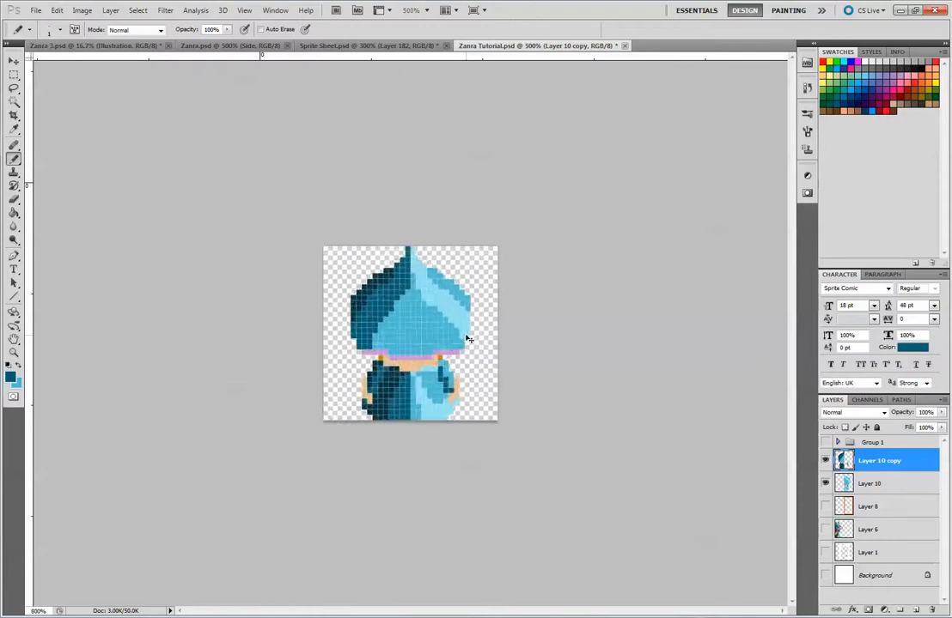
key(ctrl+minus)
key(ctrl+minus)
key(ctrl+plus)
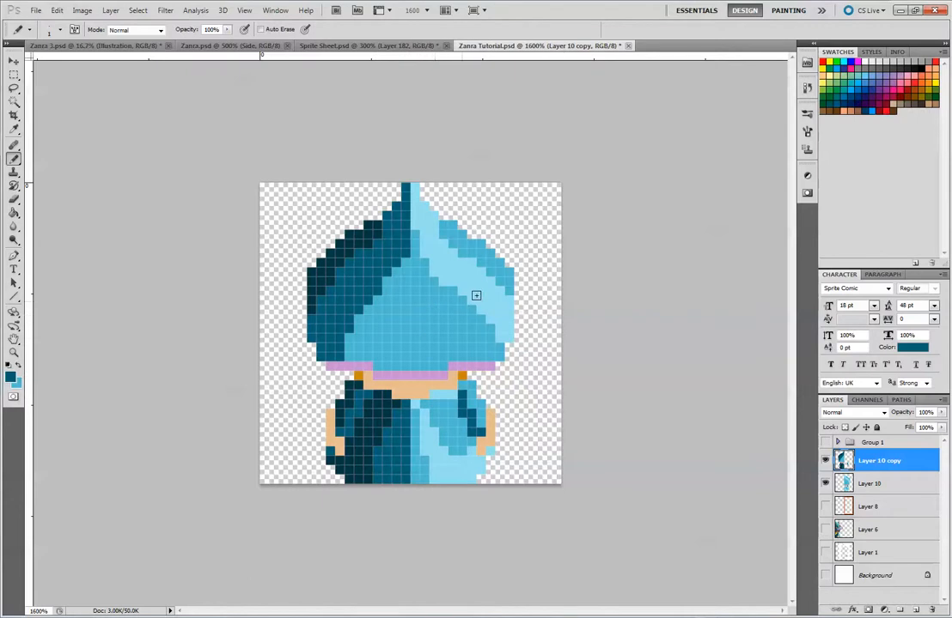
Show the side-view reference on Layer 6 and sample the orange from its hat spots
click(825, 530)
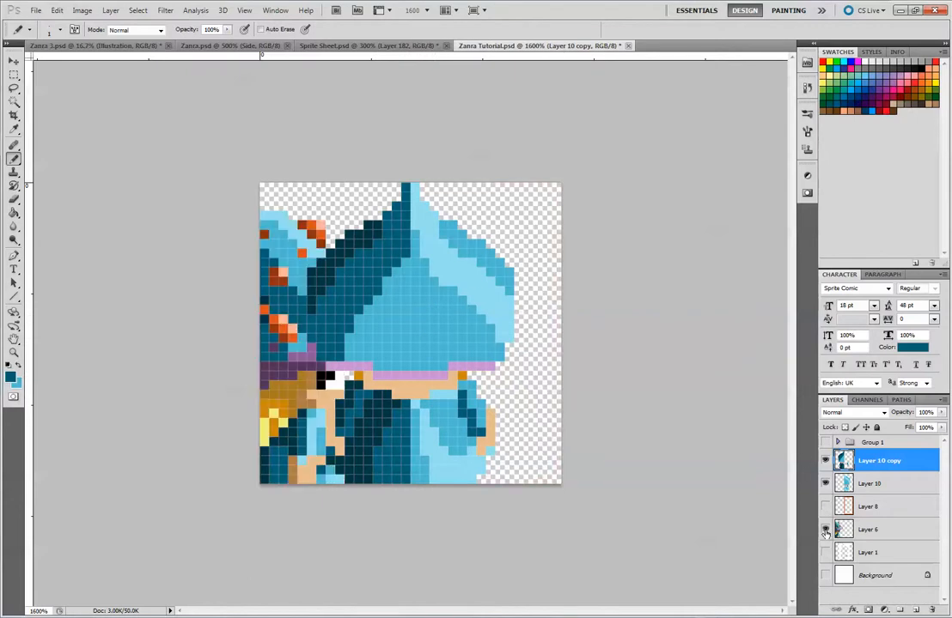
alt+click(278, 316)
key(v)
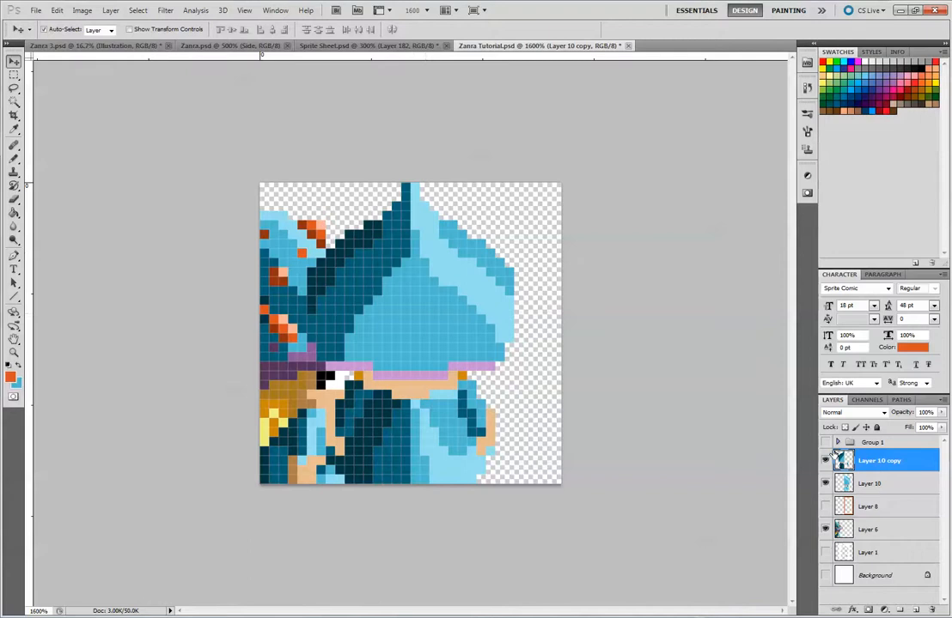
Merge Layer 10 copy with Layer 10 and move the merged front-view sprite rightwards, clear of the side-view reference
shift+click(881, 483)
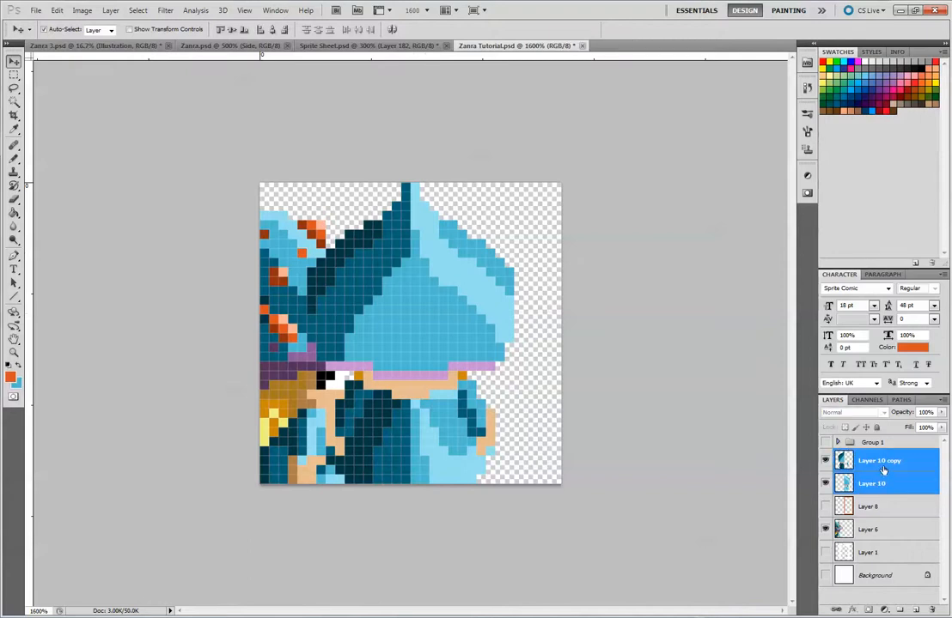
right_click(881, 472)
click(887, 431)
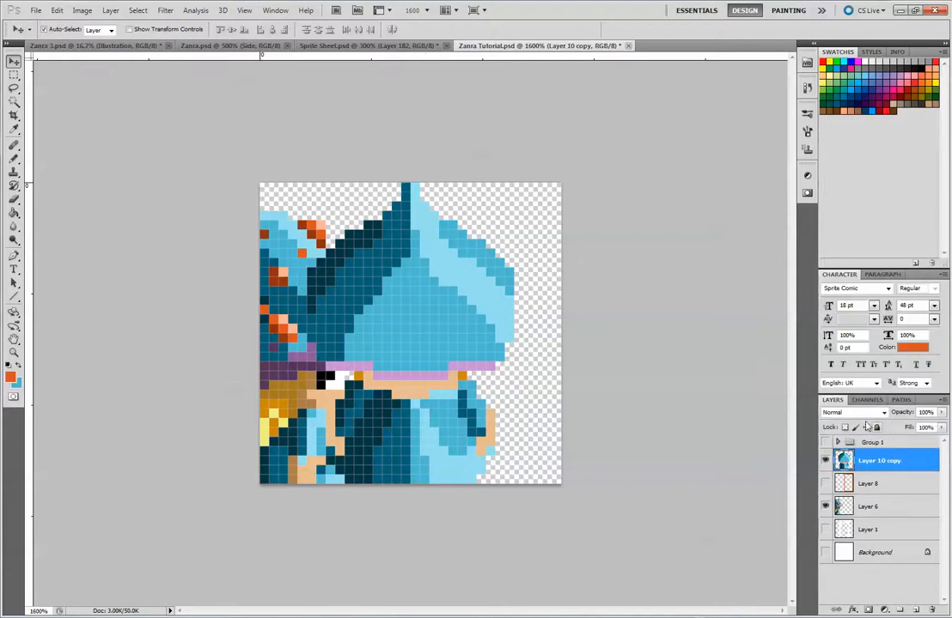
key(Right)
key(Right)
key(Right)
key(Right)
key(Right)
key(Right)
key(Right)
key(Right)
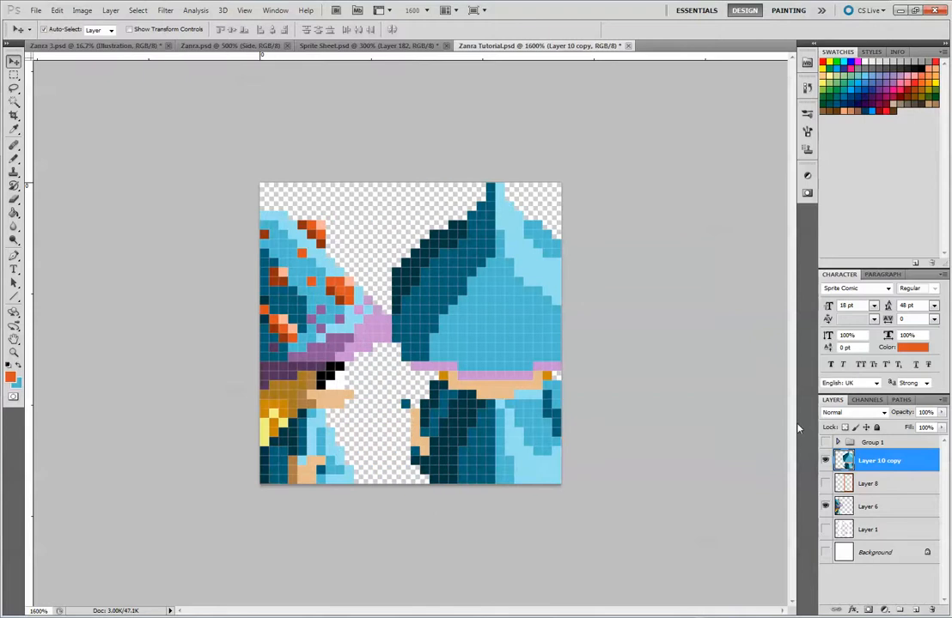
Try different side-by-side placements of the merged front-view sprite and the Layer 6 side-view reference
key(Left)
key(Left)
key(Left)
key(Left)
key(Left)
key(Left)
key(Left)
key(Left)
key(Left)
key(Left)
key(Left)
key(Left)
key(Left)
key(Left)
key(Left)
key(Left)
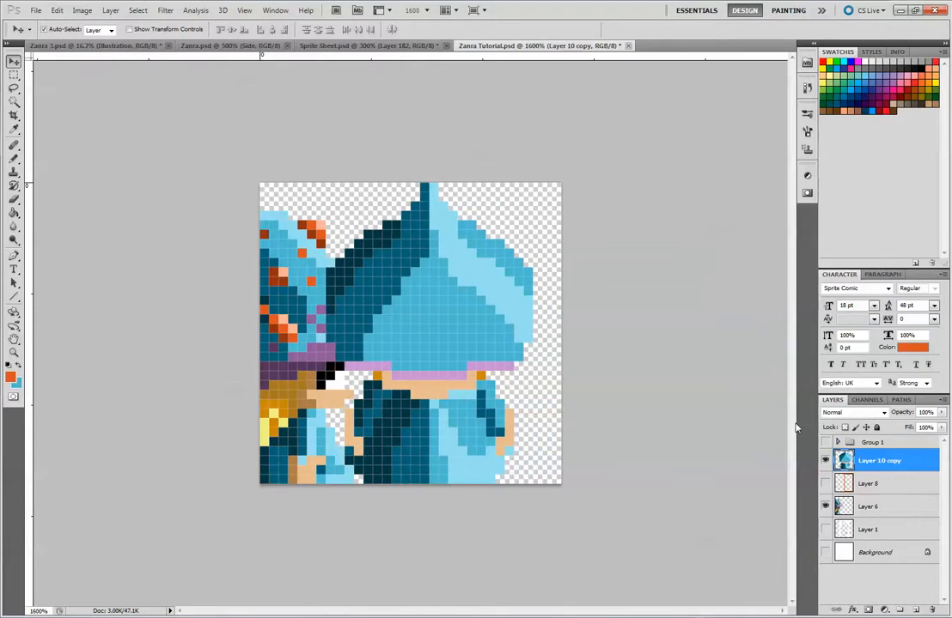
key(Left)
key(Left)
key(Left)
key(Left)
key(Left)
key(Right)
key(Right)
key(Right)
key(Right)
key(Right)
key(Right)
key(Right)
key(Right)
key(Right)
key(Right)
key(Right)
key(Right)
key(Right)
key(Right)
key(Right)
key(Right)
key(Right)
key(Right)
key(Right)
key(Right)
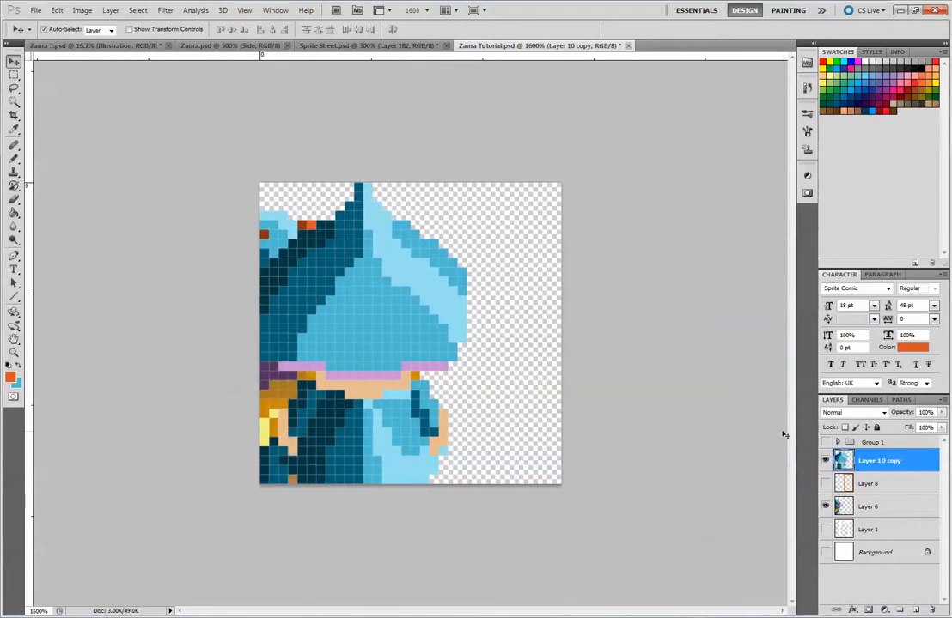
mouse_move(369, 304)
mouse_down()
mouse_move(383, 314)
mouse_move(378, 304)
mouse_up()
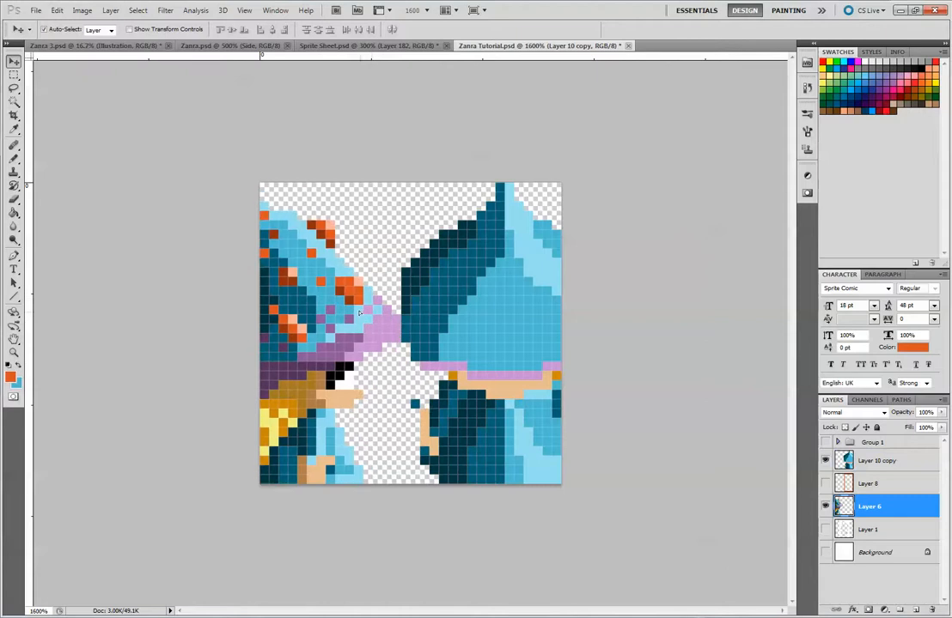
click(14, 198)
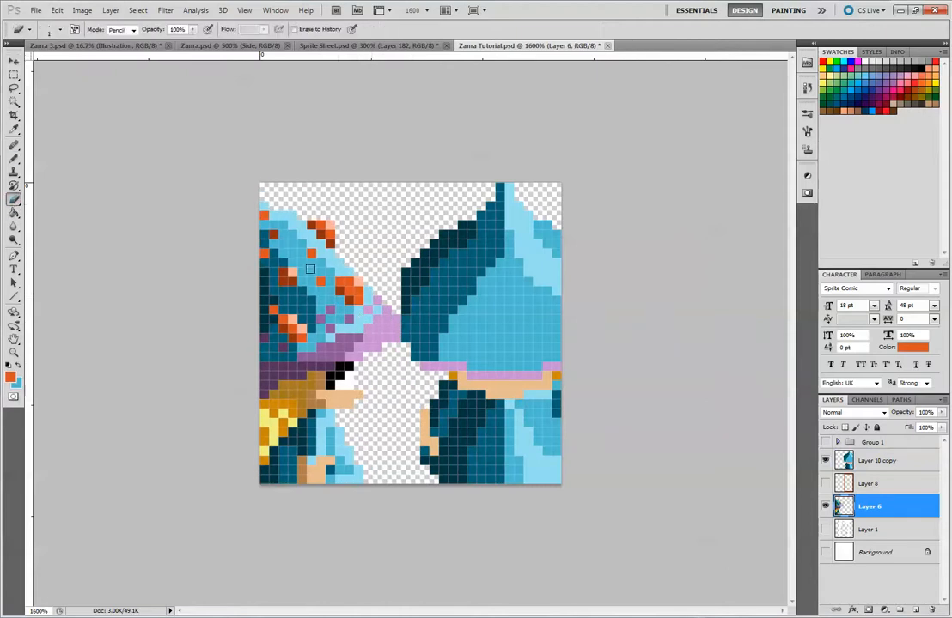
click(13, 61)
mouse_move(346, 347)
mouse_down()
mouse_move(413, 347)
mouse_move(402, 348)
mouse_up()
mouse_move(491, 320)
mouse_down()
mouse_move(544, 301)
mouse_move(539, 321)
mouse_move(465, 319)
mouse_move(476, 318)
mouse_up()
drag(365, 333, 305, 333)
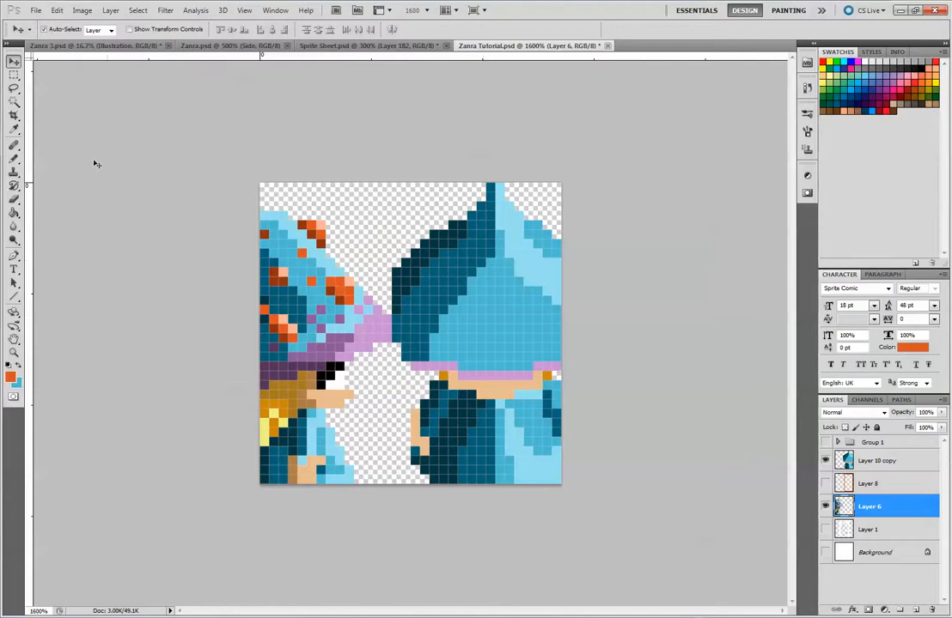
Pencil a small orange spot on Layer 10 copy where the hat's dark and light halves meet below the tip
click(14, 158)
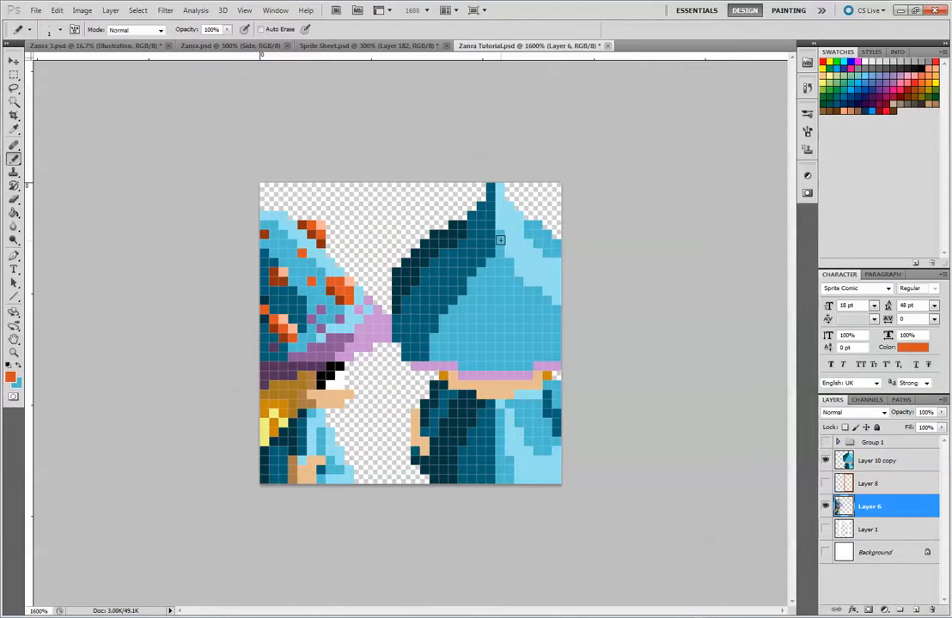
click(902, 457)
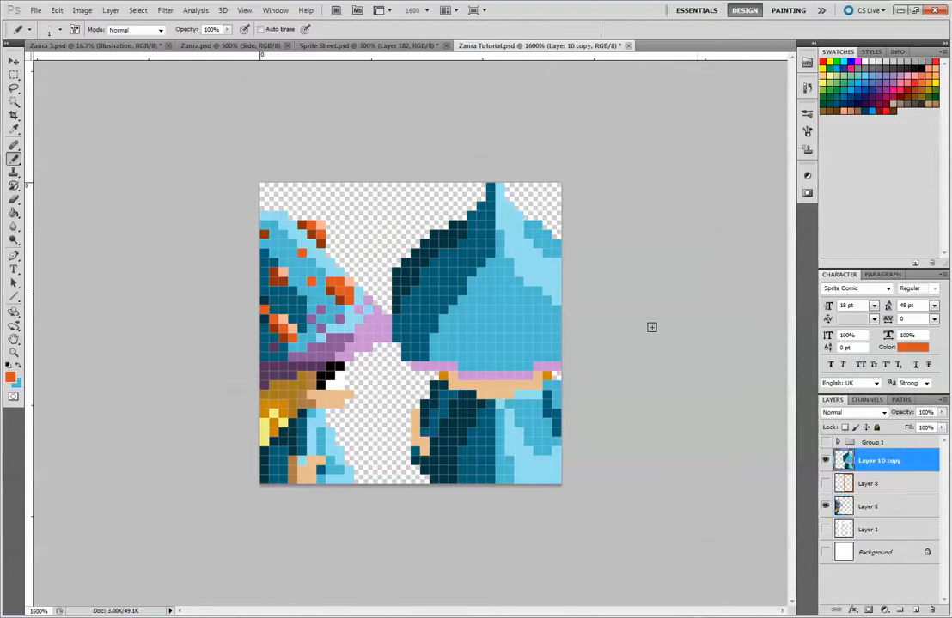
click(499, 237)
click(491, 239)
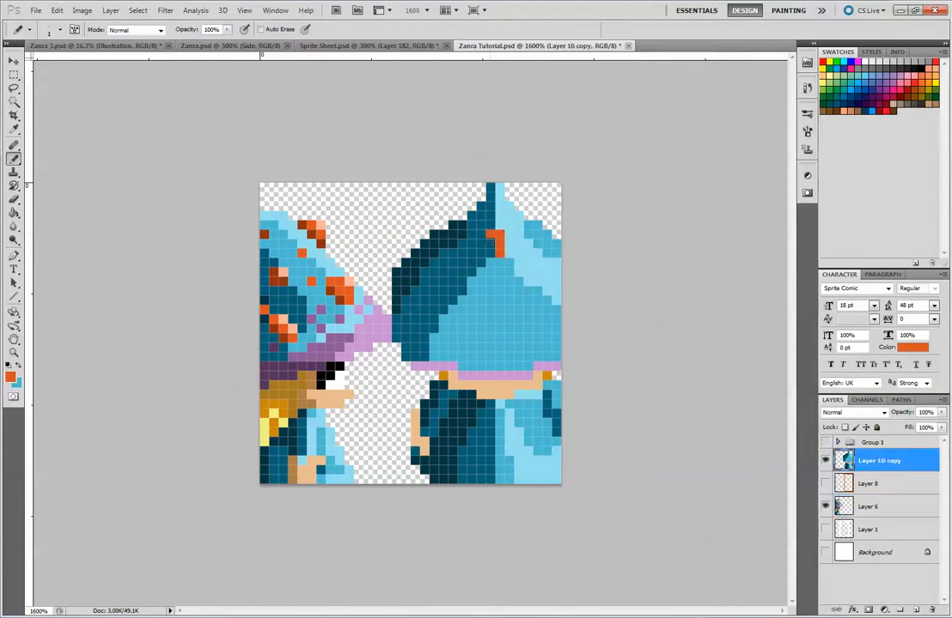
click(509, 247)
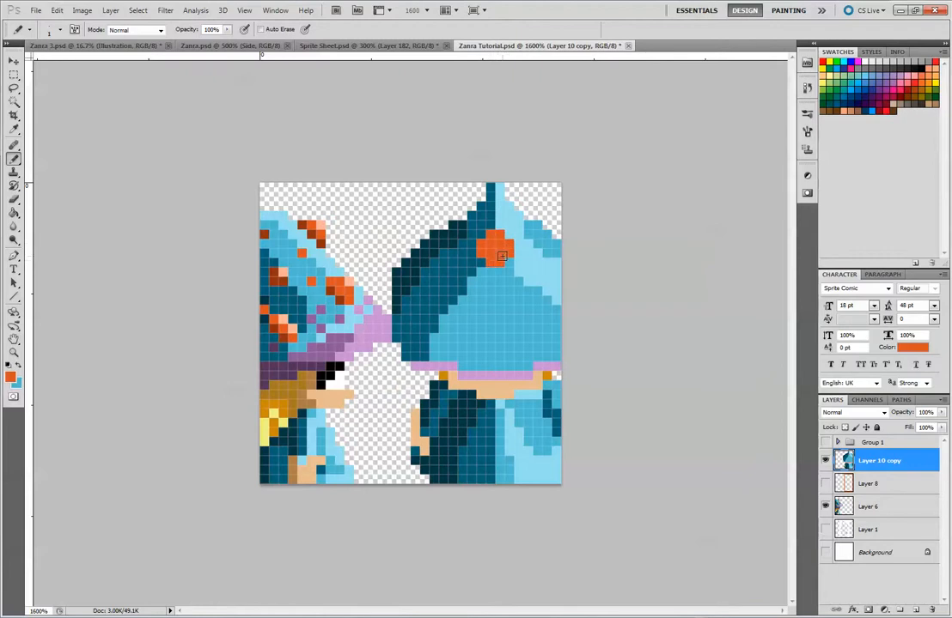
key(ctrl+alt+z)
key(ctrl+alt+z)
key(ctrl+alt+z)
key(ctrl+alt+z)
key(ctrl+alt+z)
key(ctrl+alt+z)
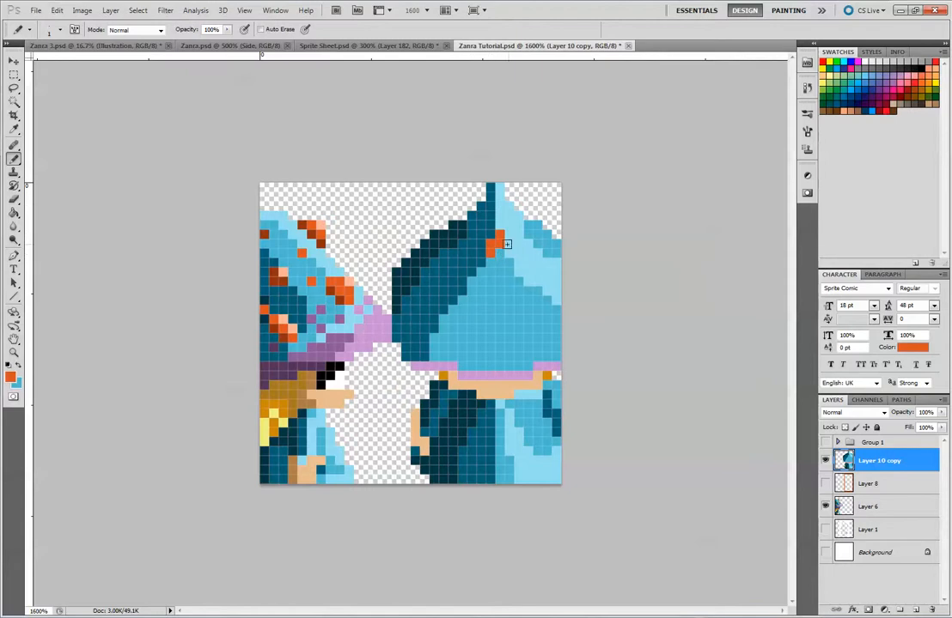
drag(509, 252, 499, 233)
click(520, 255)
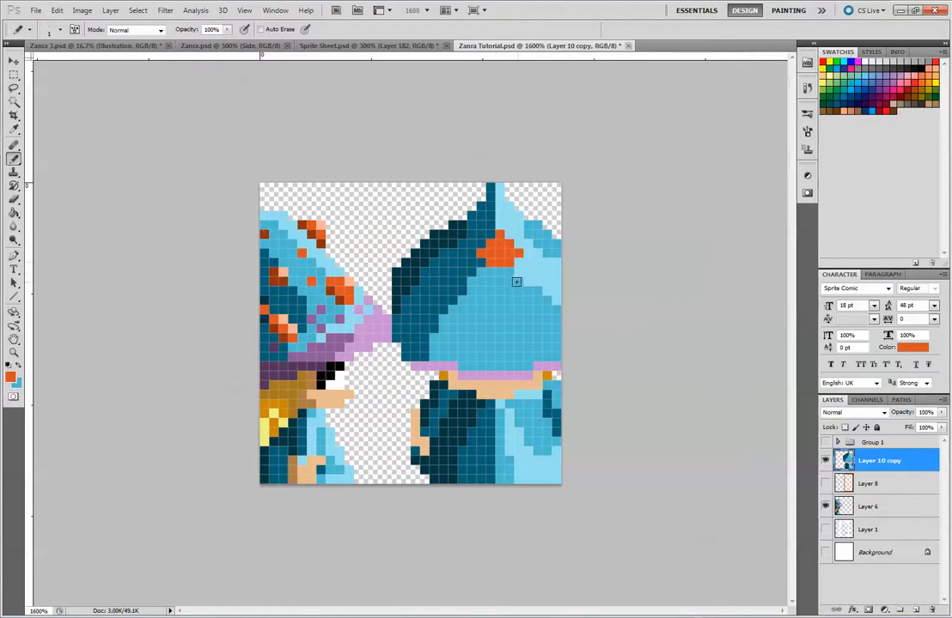
key(ctrl+z)
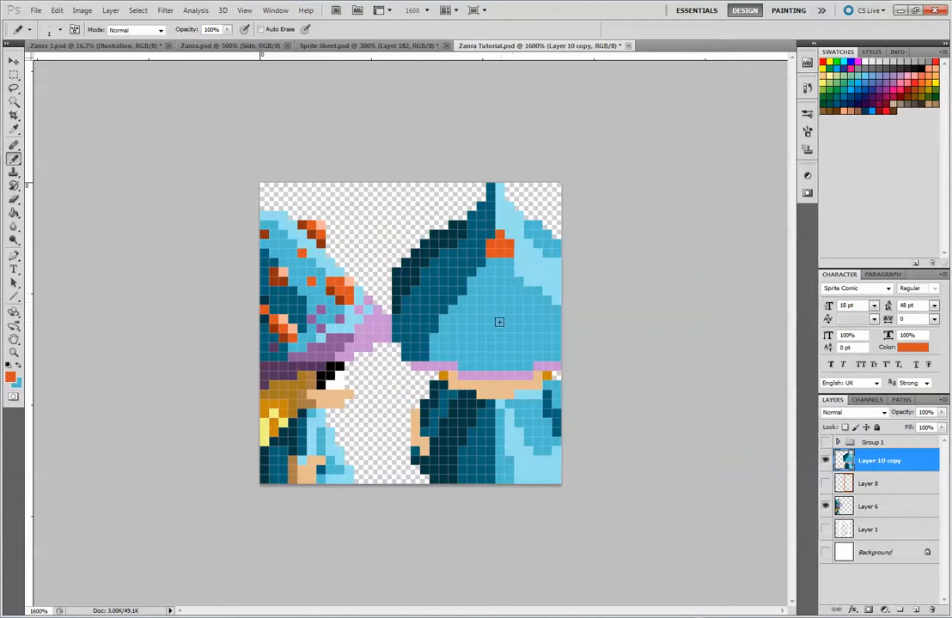
Paint a larger orange spot on the lower middle of the hat's mid-blue front, narrow above and wider below
click(481, 309)
drag(483, 320, 490, 319)
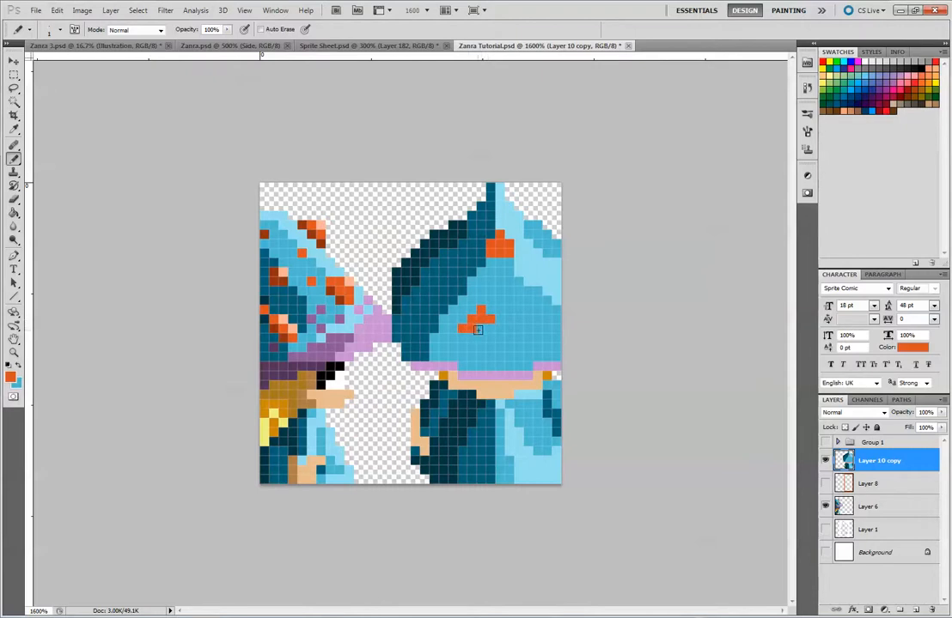
click(463, 328)
click(481, 328)
mouse_move(494, 328)
mouse_down()
mouse_move(466, 317)
mouse_move(490, 338)
mouse_up()
key(ctrl+alt+z)
click(500, 328)
Add an orange spot low on the hat's dark teal side and scatter smaller orange marks between it and the tip
mouse_move(416, 318)
mouse_down()
mouse_move(425, 310)
mouse_move(424, 320)
mouse_up()
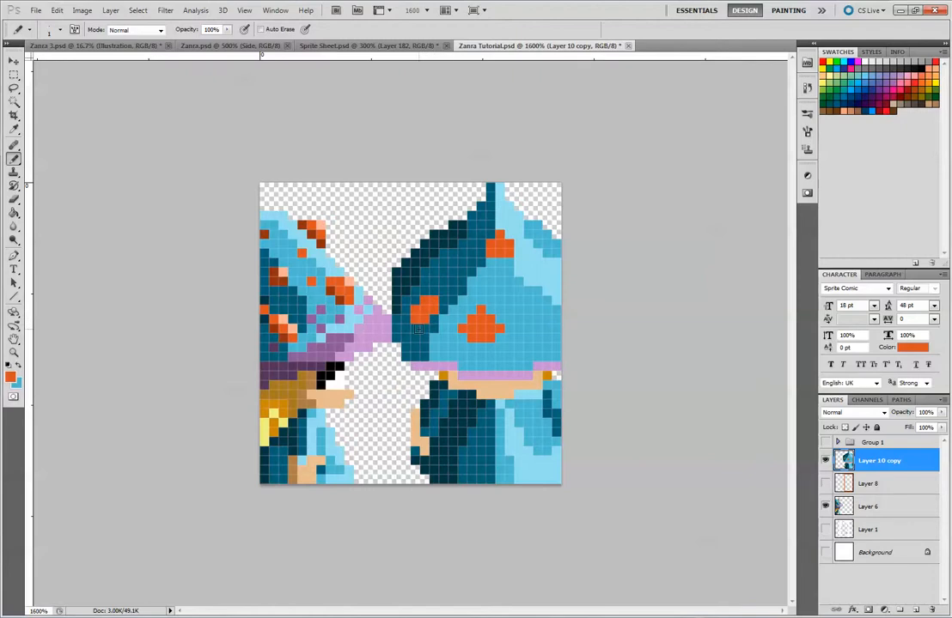
click(451, 261)
click(445, 257)
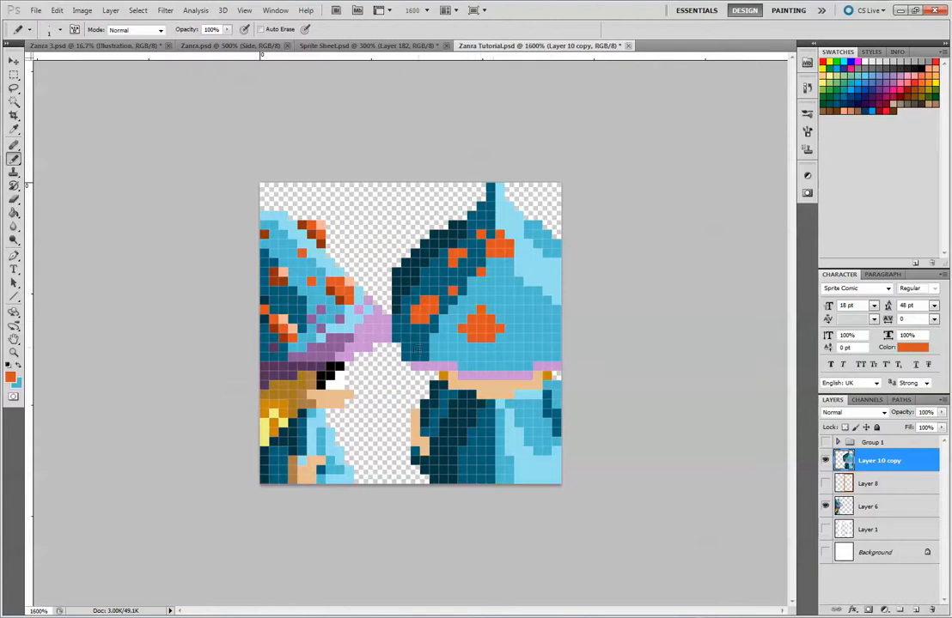
Sample the brim's light lilac and dot single pixels above the brim where the dark and mid-blue areas meet
alt+click(438, 365)
click(433, 348)
click(443, 329)
click(453, 357)
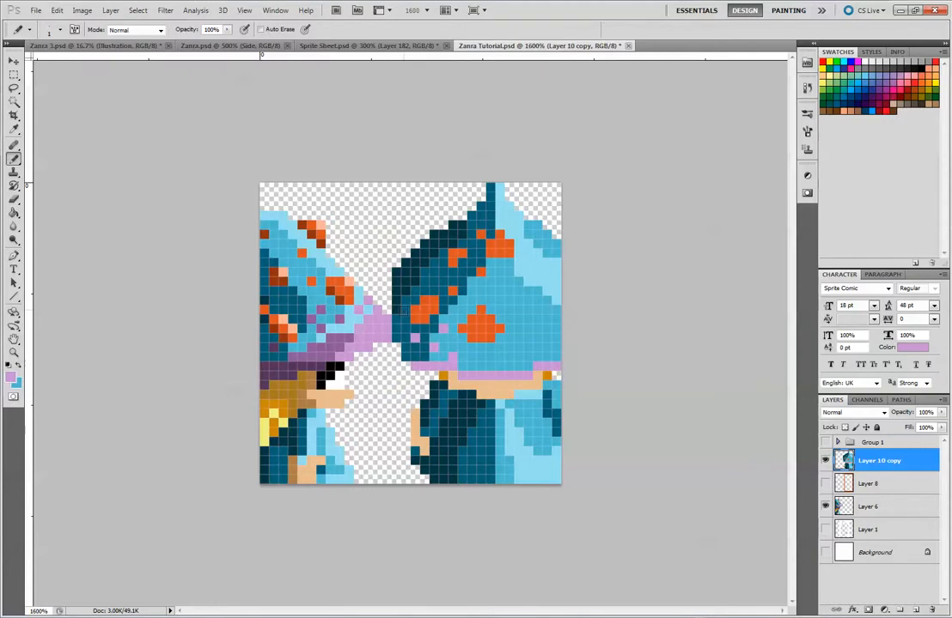
Scatter medium and dark purple pixels over the hat's shaded side and light lilac ones above the centre of the brim
alt+click(343, 342)
click(416, 339)
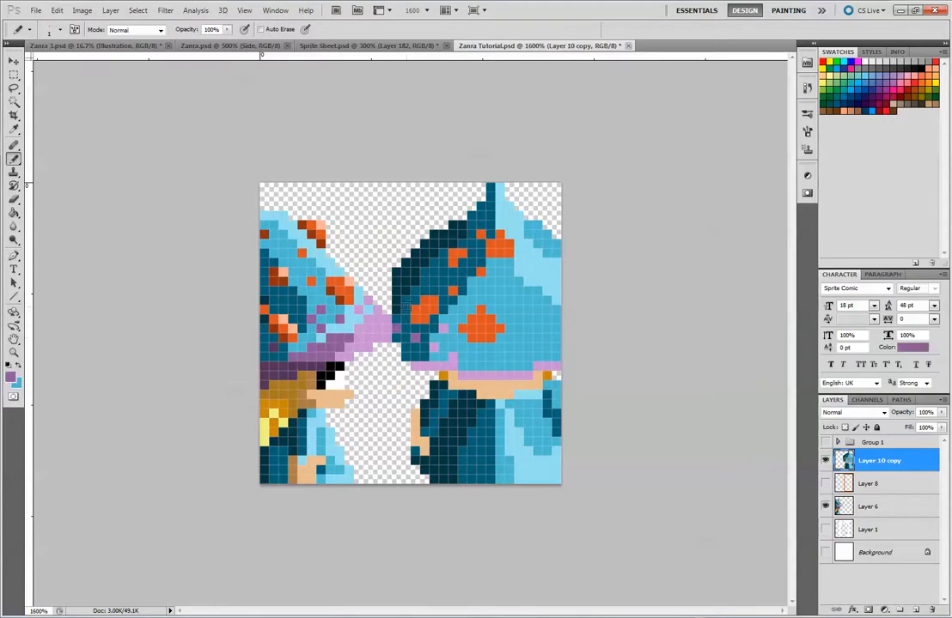
alt+click(278, 370)
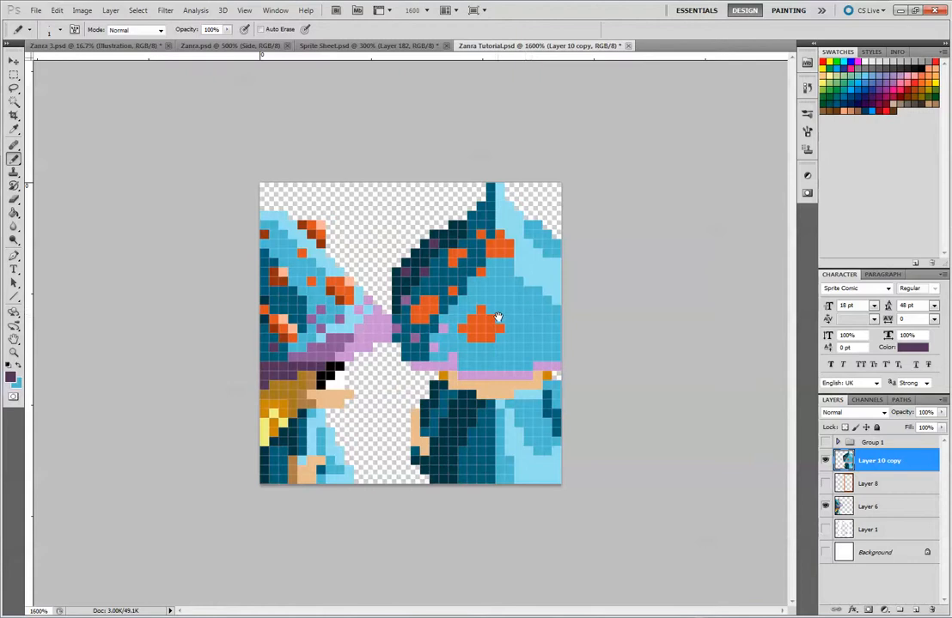
alt+click(452, 360)
drag(481, 348, 481, 356)
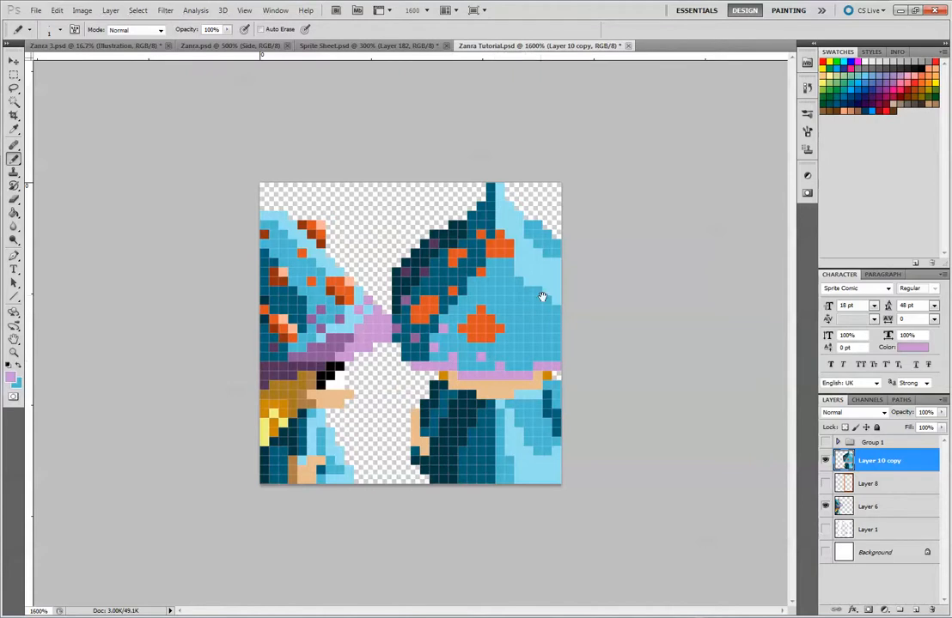
Sample the side view's dark rust colour and shade the lower edges of the hat's orange spots
alt+click(336, 284)
click(490, 253)
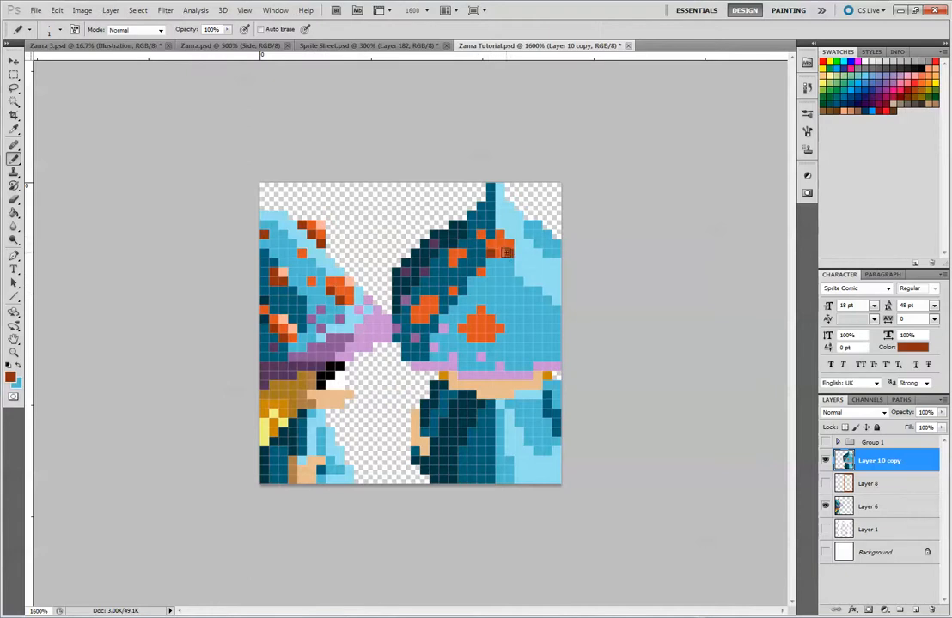
click(472, 337)
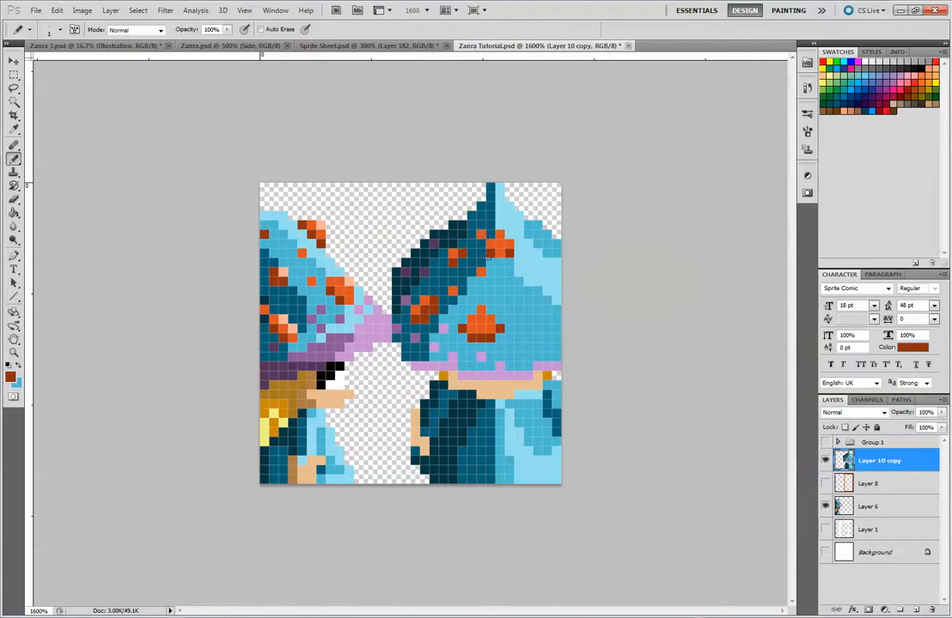
Add pale peach highlights to the upper and central orange spots, and refine the central spot's rust and orange shading
alt+click(349, 284)
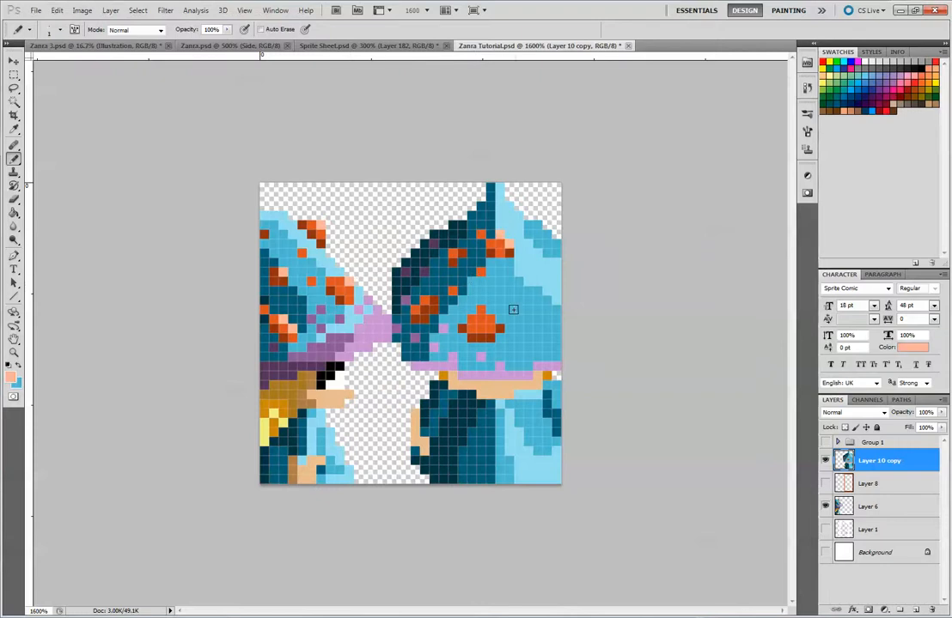
click(481, 310)
alt+click(476, 335)
click(471, 328)
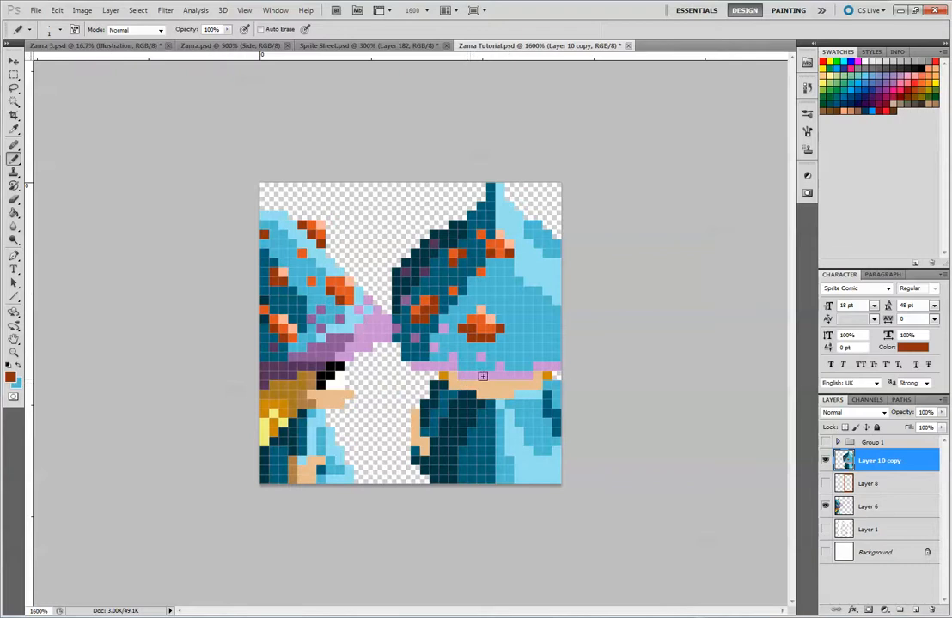
alt+click(495, 327)
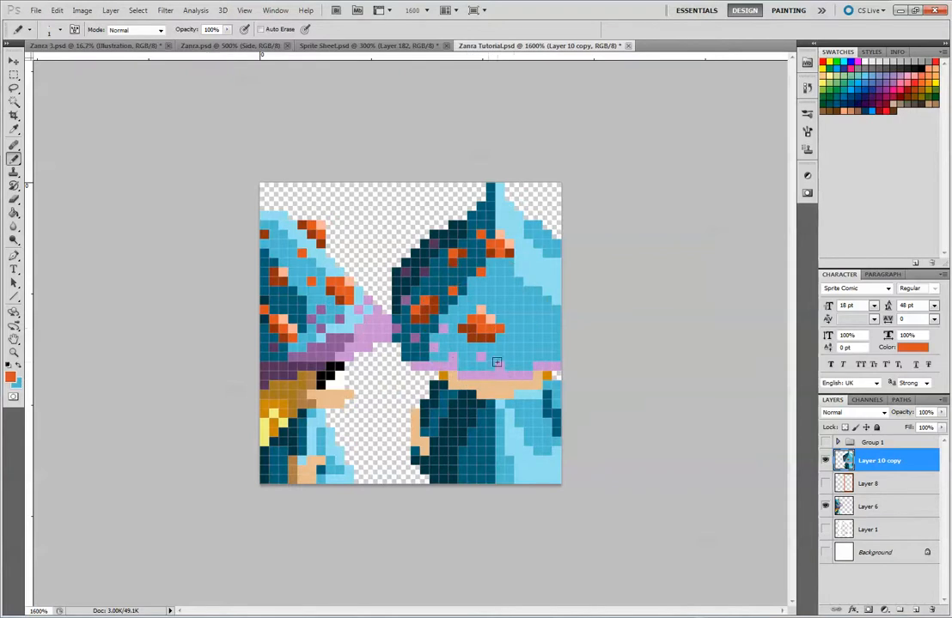
alt+click(490, 336)
click(499, 328)
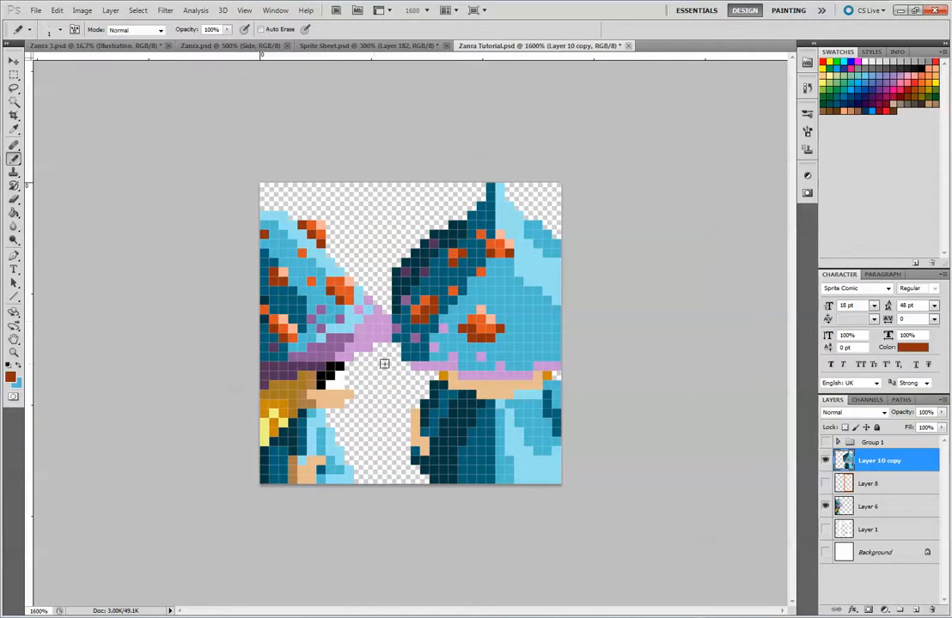
Shift the side-view reference rightwards to expose its hat's rear-edge spots, keeping the front-view sprite beside it
key(v)
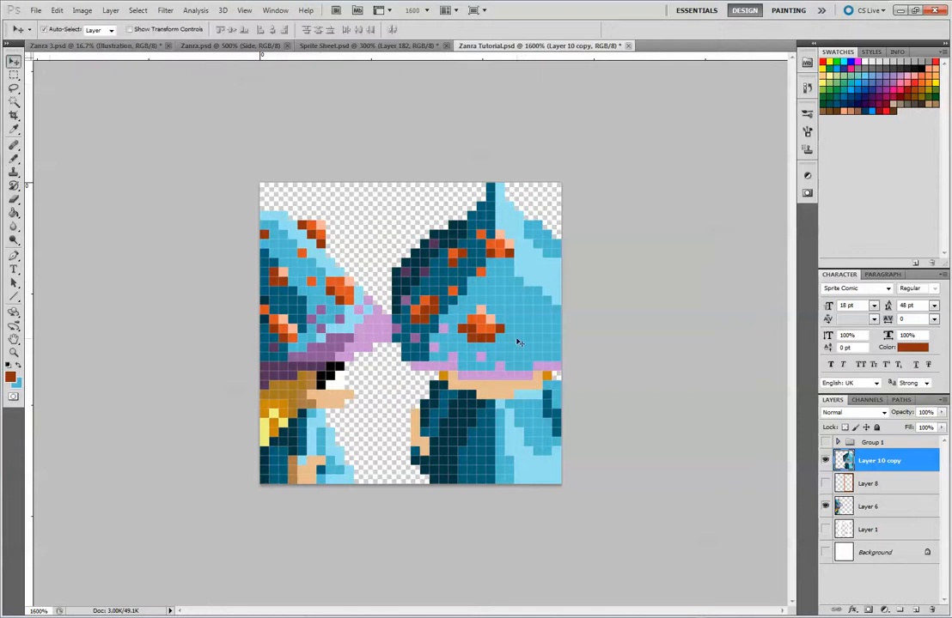
drag(457, 275, 401, 276)
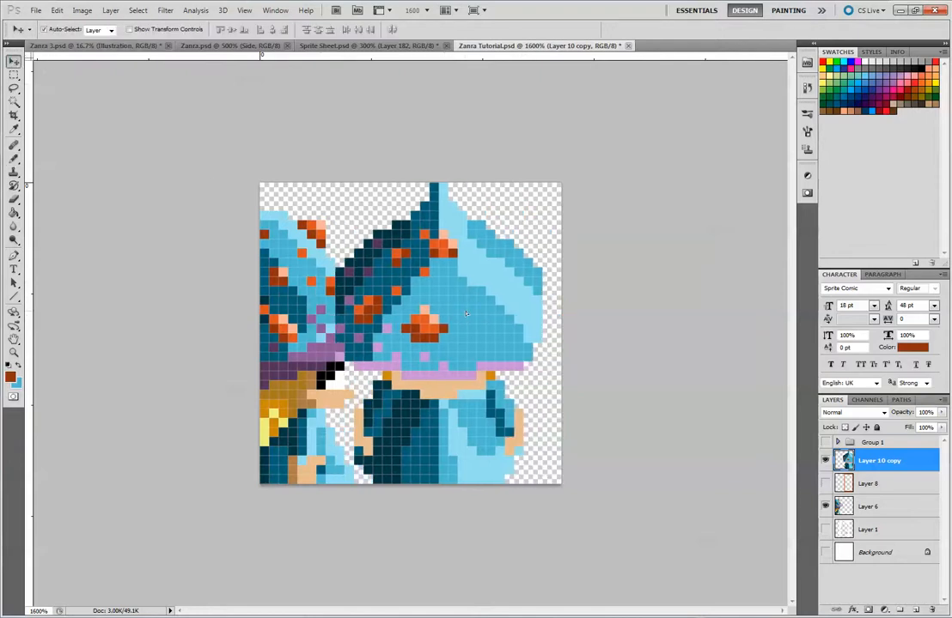
drag(317, 346, 504, 324)
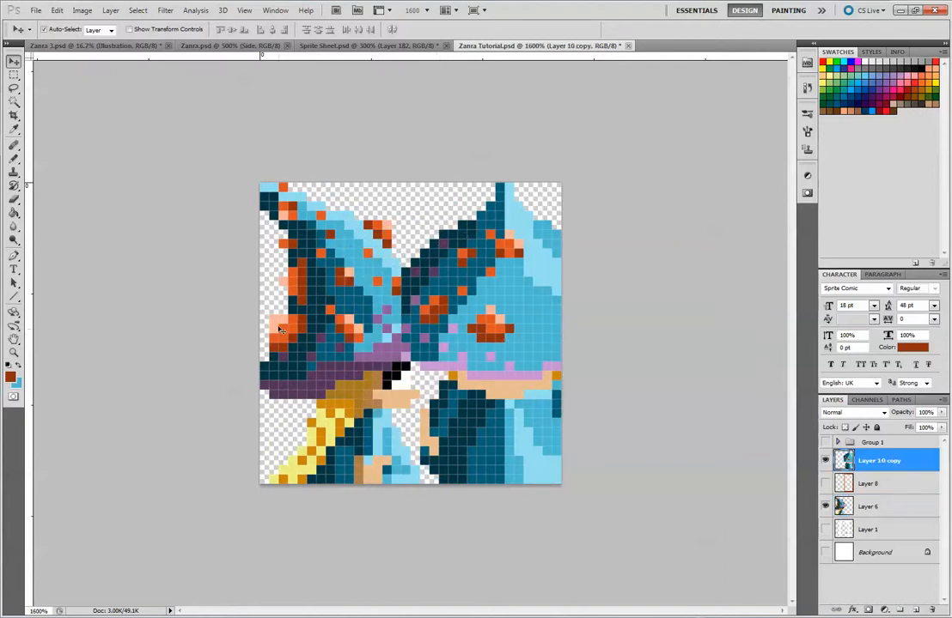
Paint an orange spot with rust shading jutting from the hat's upper dark edge, plus orange pixels beside the tip
click(13, 158)
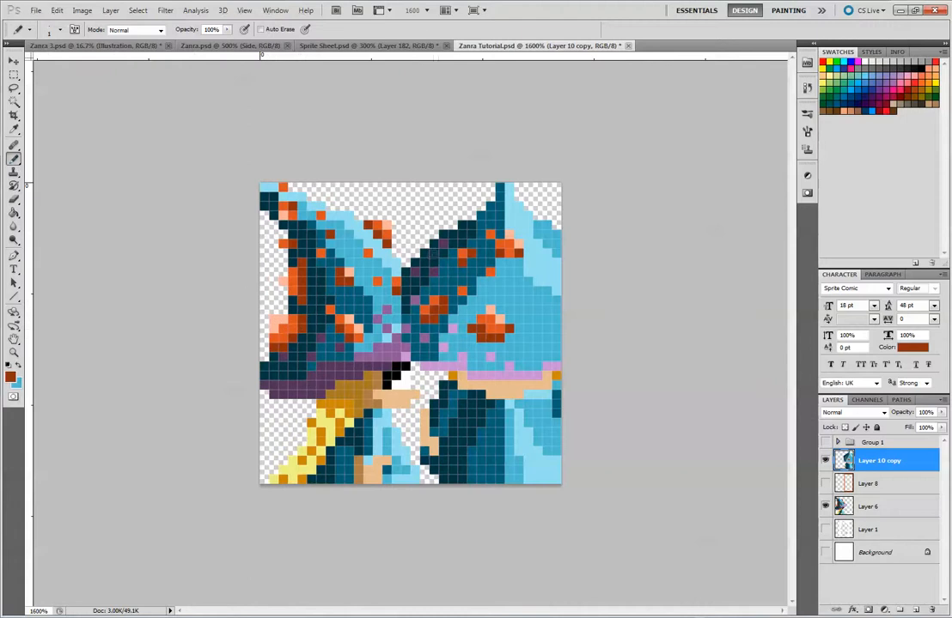
click(431, 252)
click(444, 243)
alt+click(288, 327)
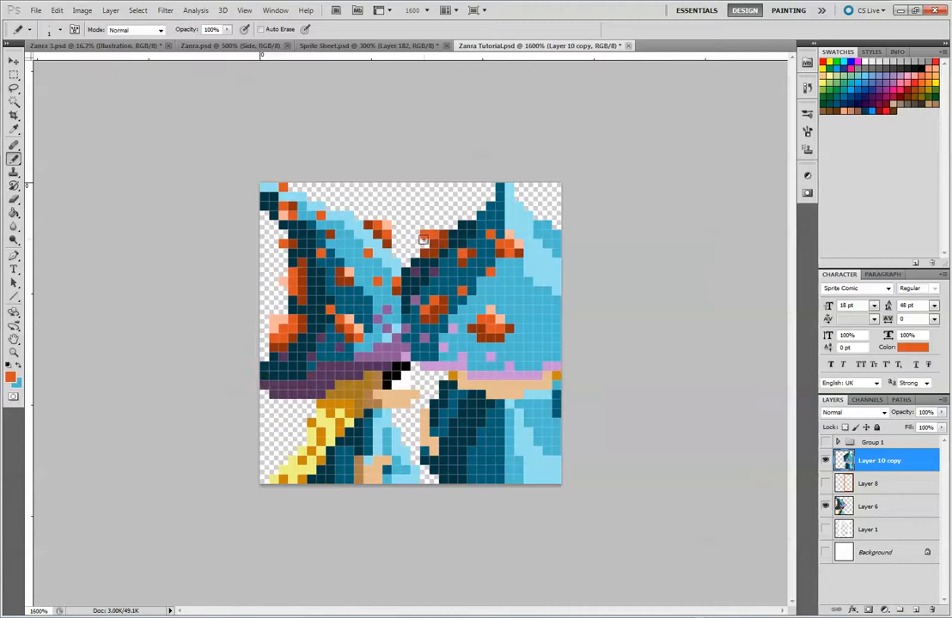
click(481, 207)
Move the side-view reference back leftwards and reposition the front-view sprite so its whole hat fits on the canvas
click(14, 60)
drag(364, 345, 298, 346)
drag(456, 319, 371, 319)
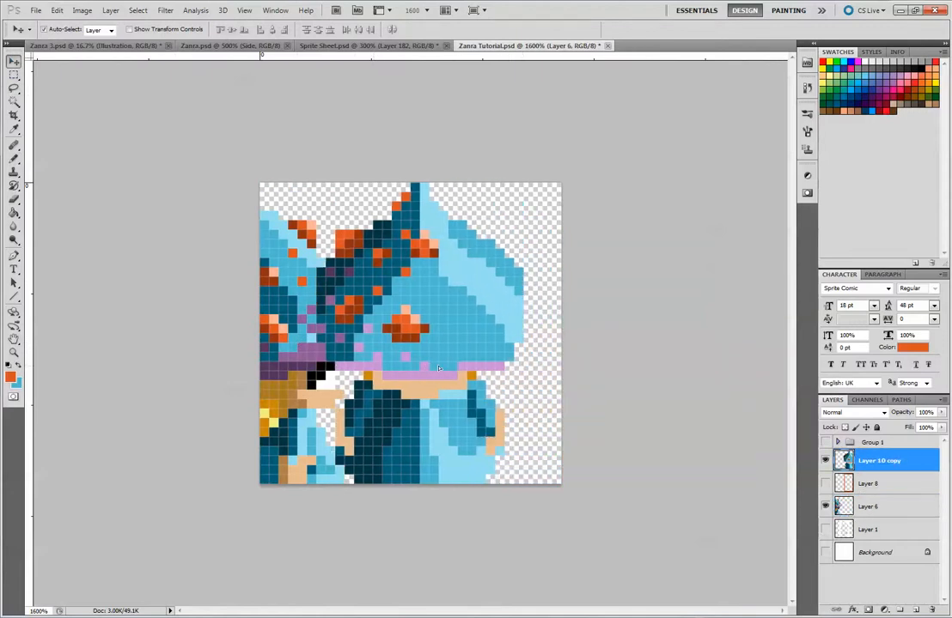
drag(476, 328, 494, 328)
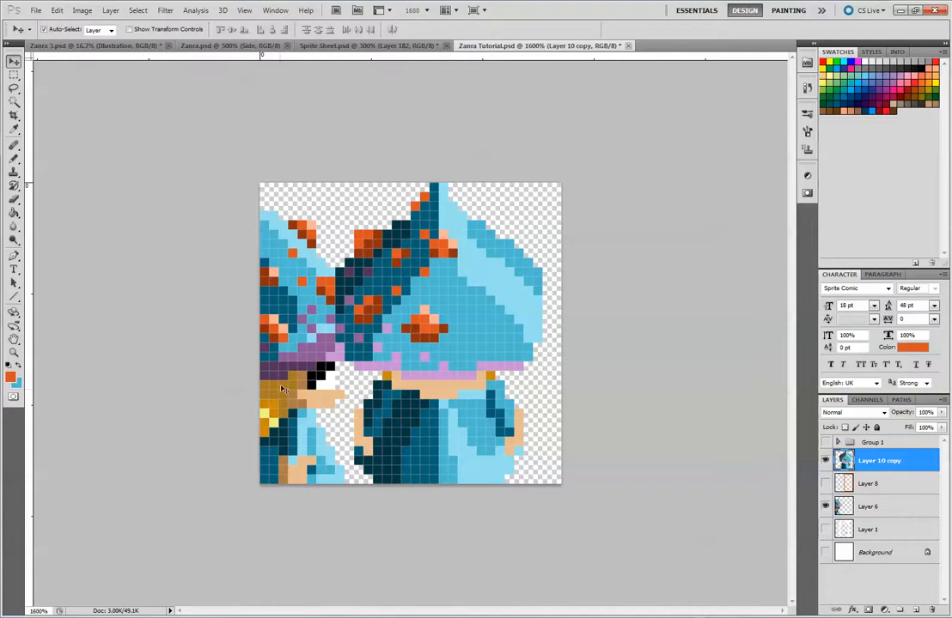
Paint a blocky orange spot at the boundary between the mid-blue and light-blue shading on the hat's right side
click(15, 157)
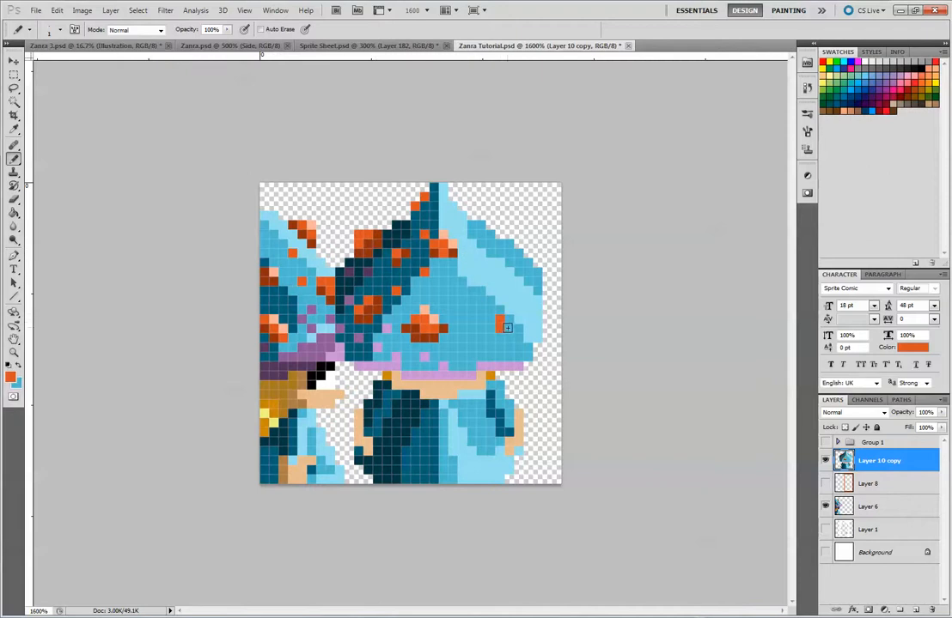
mouse_move(509, 322)
mouse_down()
mouse_move(501, 319)
mouse_move(512, 312)
mouse_up()
key(ctrl+z)
click(517, 327)
click(518, 313)
drag(513, 307, 520, 332)
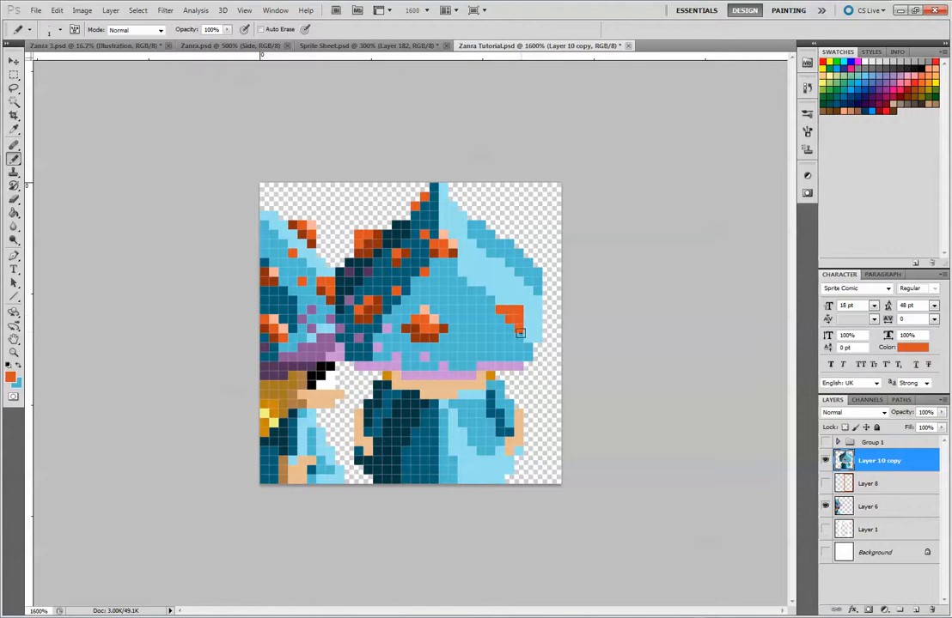
Paint another orange spot on the mid-blue area, between the central spot and the hat's right-side spot
click(462, 298)
click(470, 298)
click(465, 308)
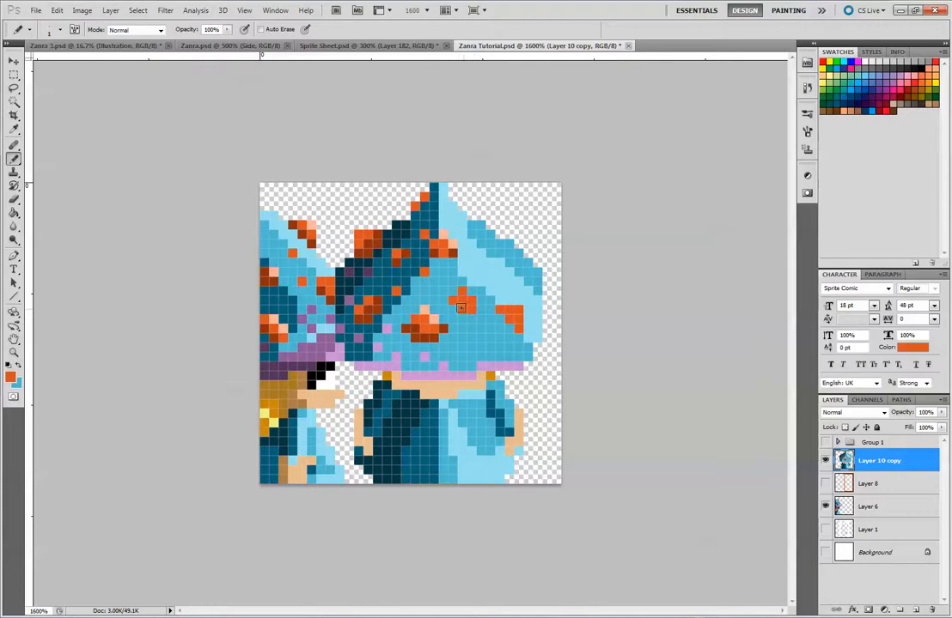
click(455, 307)
click(487, 347)
Add orange spots along the hat's upper right edge and highlight band, plus single orange pixels at and below the tip
click(487, 255)
click(528, 273)
click(537, 279)
click(529, 263)
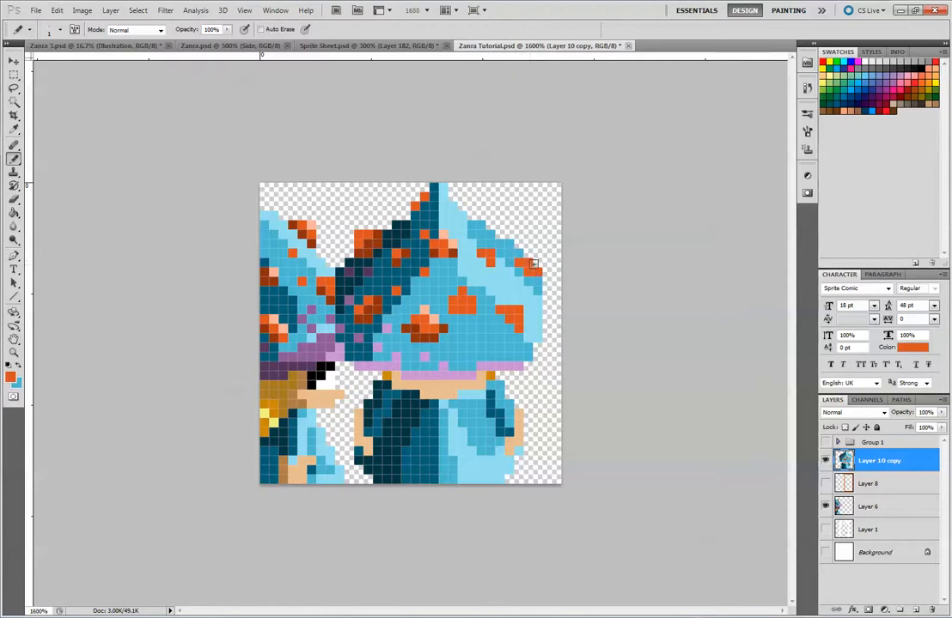
click(536, 261)
click(444, 214)
click(443, 186)
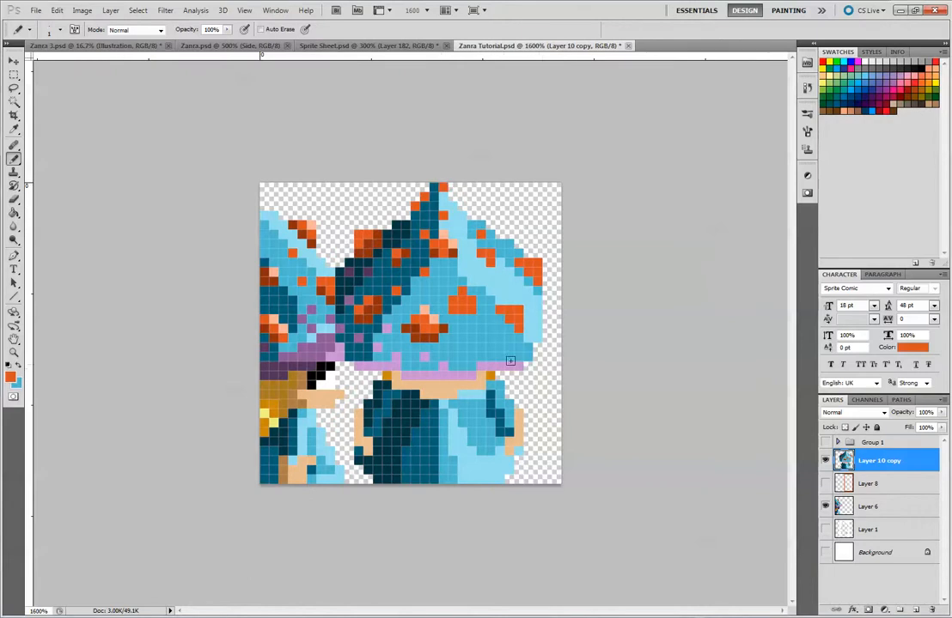
Shade the left and lower pixels of the new right-side spots with rust sampled from the central spot
alt+click(427, 330)
drag(454, 304, 456, 311)
drag(520, 310, 508, 318)
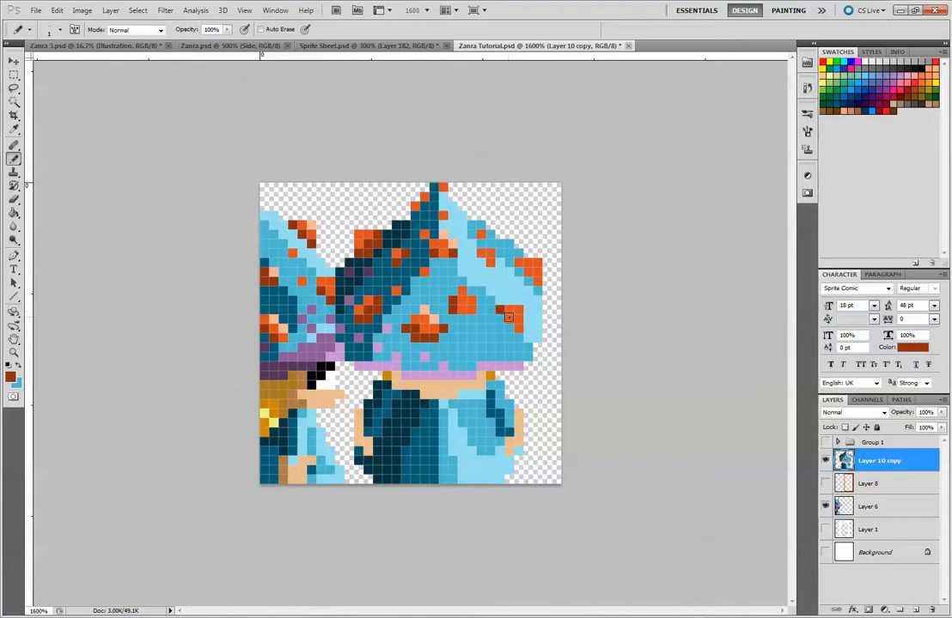
click(518, 328)
click(519, 272)
drag(522, 266, 530, 282)
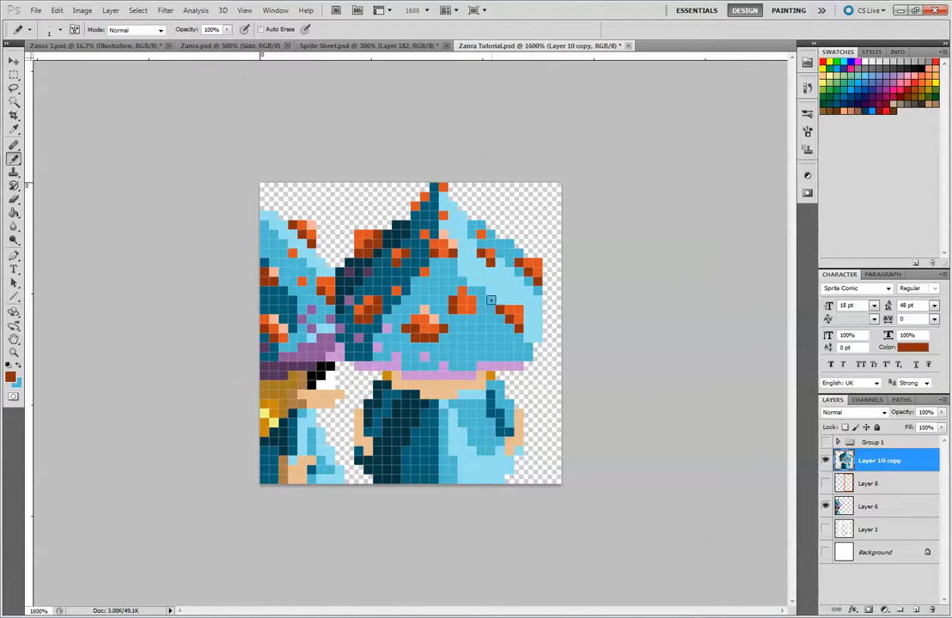
Add pale peach highlights to the right-side spots and the hat's tip, using the upper spot's peach
alt+click(456, 244)
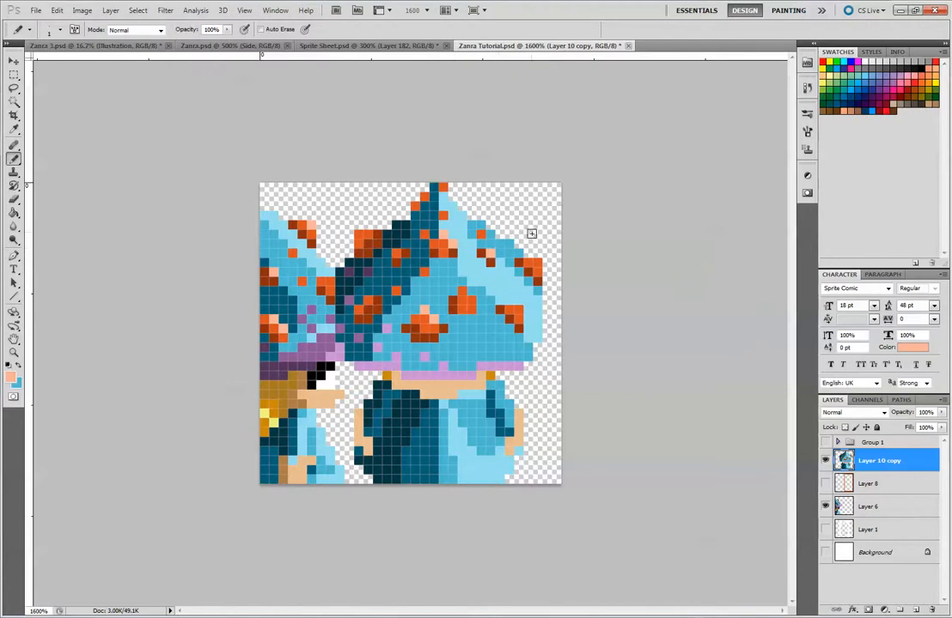
click(539, 263)
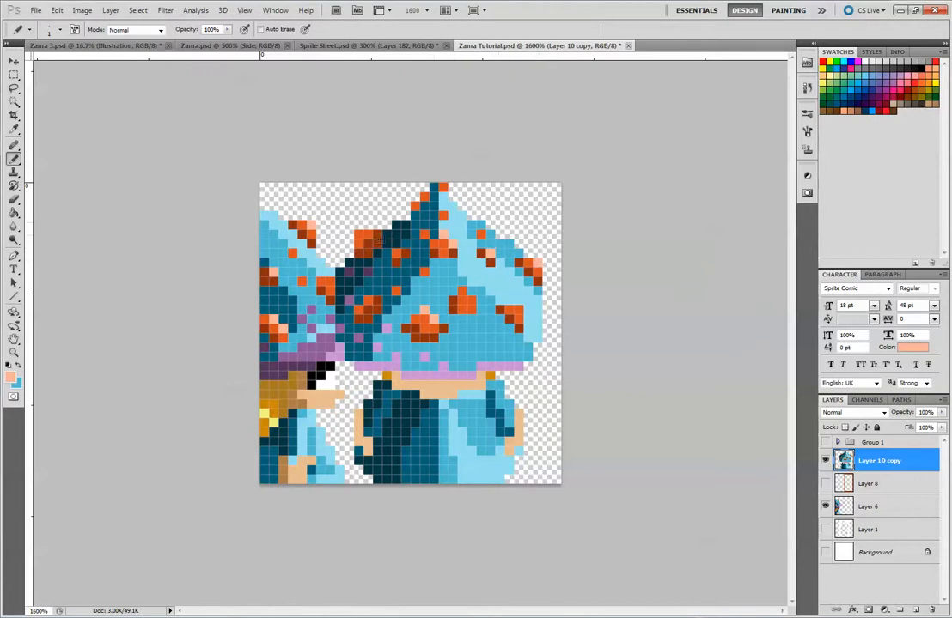
click(443, 188)
click(518, 311)
click(462, 292)
click(472, 301)
Rework the upper central spot with rust on its left pixels and orange along its lower right
alt+click(454, 252)
alt+click(439, 255)
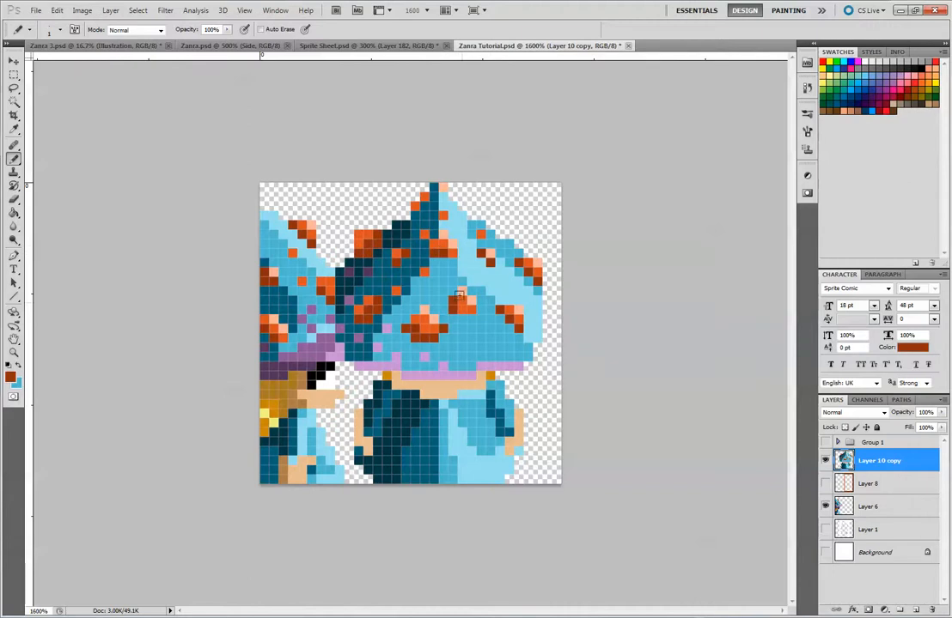
click(490, 262)
alt+click(439, 242)
click(443, 253)
alt+click(435, 251)
alt+click(433, 249)
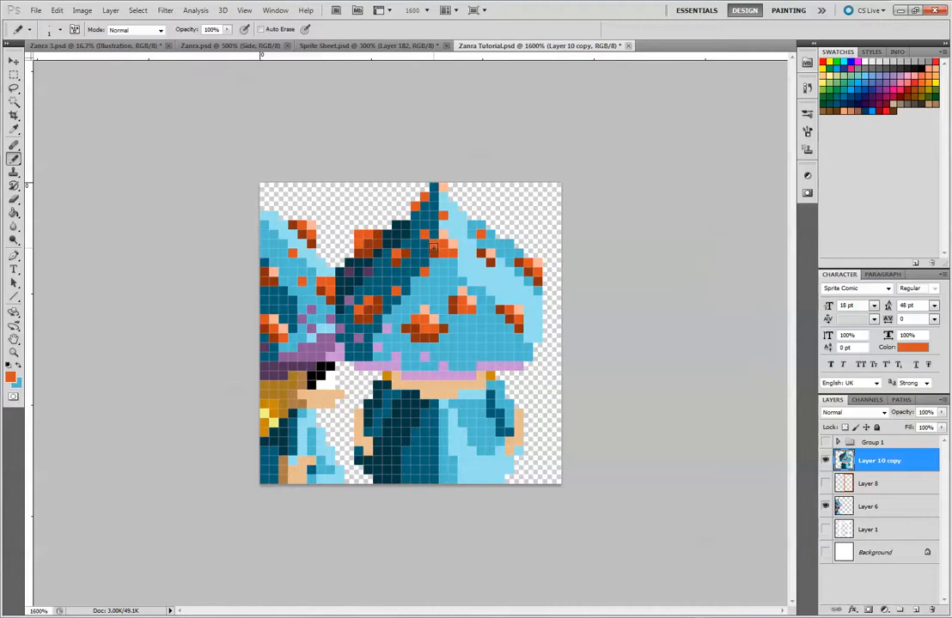
alt+click(433, 246)
Scatter light purple speckles above the brim and across the hat's light-blue right side
key(ctrl+minus)
key(ctrl+minus)
key(ctrl+minus)
key(ctrl+minus)
key(ctrl+minus)
key(ctrl+minus)
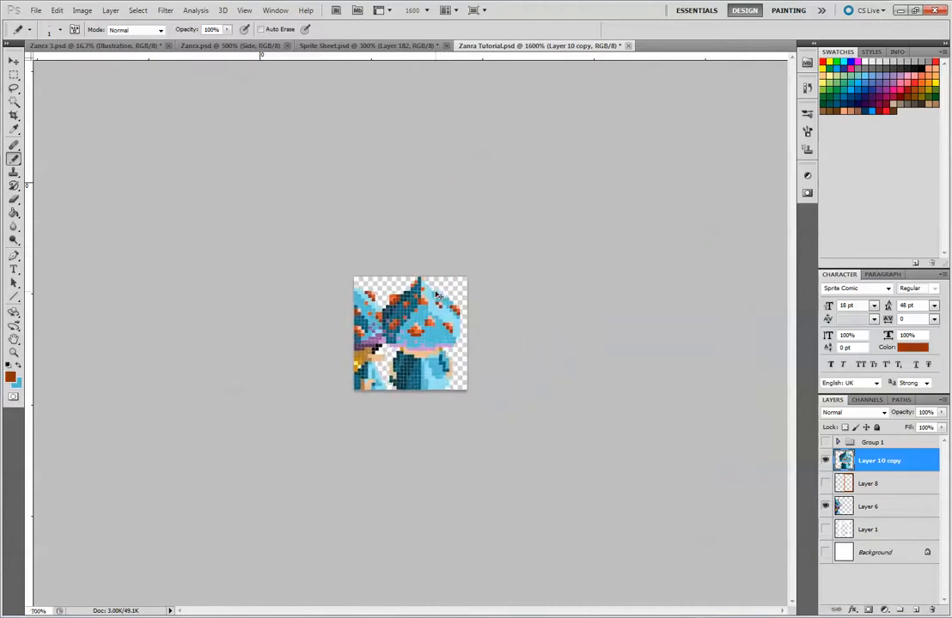
key(ctrl+minus)
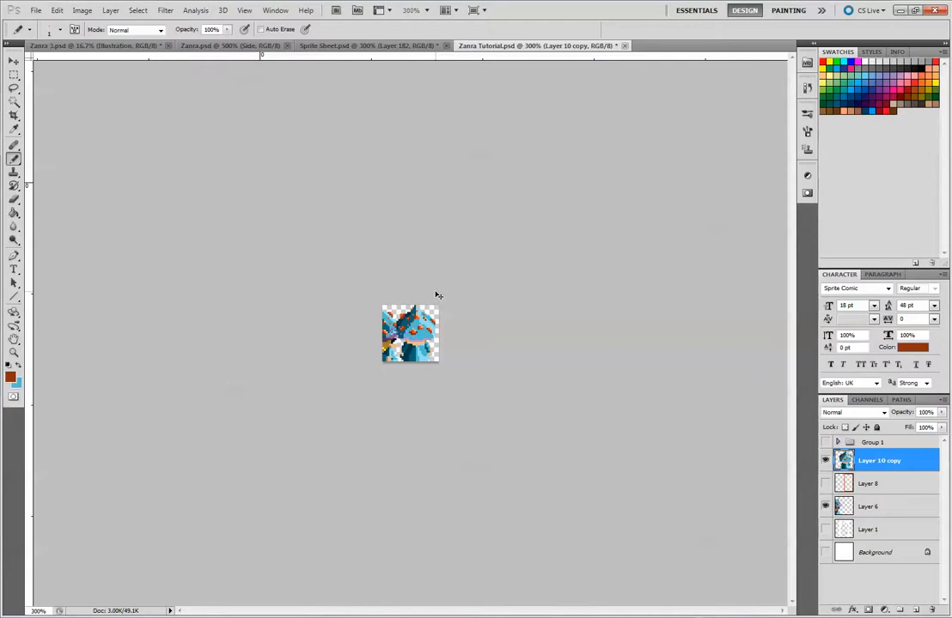
key(ctrl+plus)
key(ctrl+plus)
key(ctrl+plus)
key(ctrl+plus)
key(ctrl+plus)
key(ctrl+plus)
key(ctrl+plus)
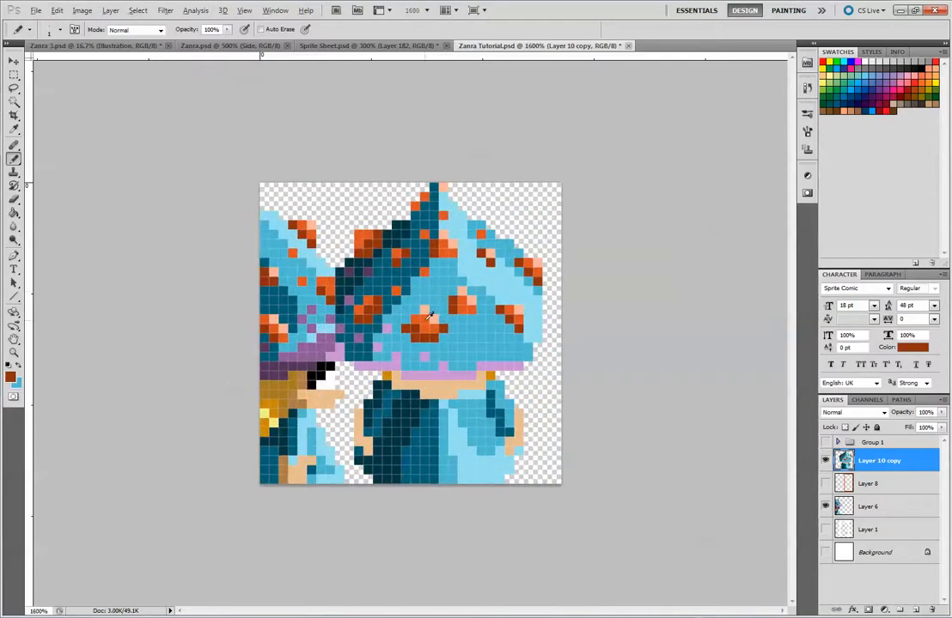
alt+click(414, 311)
alt+click(428, 356)
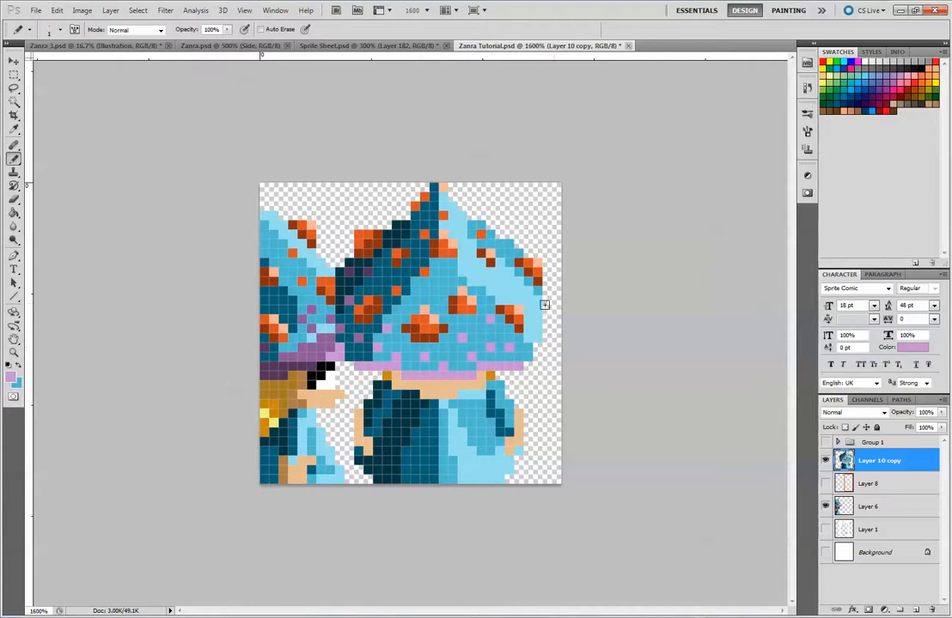
click(537, 311)
click(517, 299)
click(509, 281)
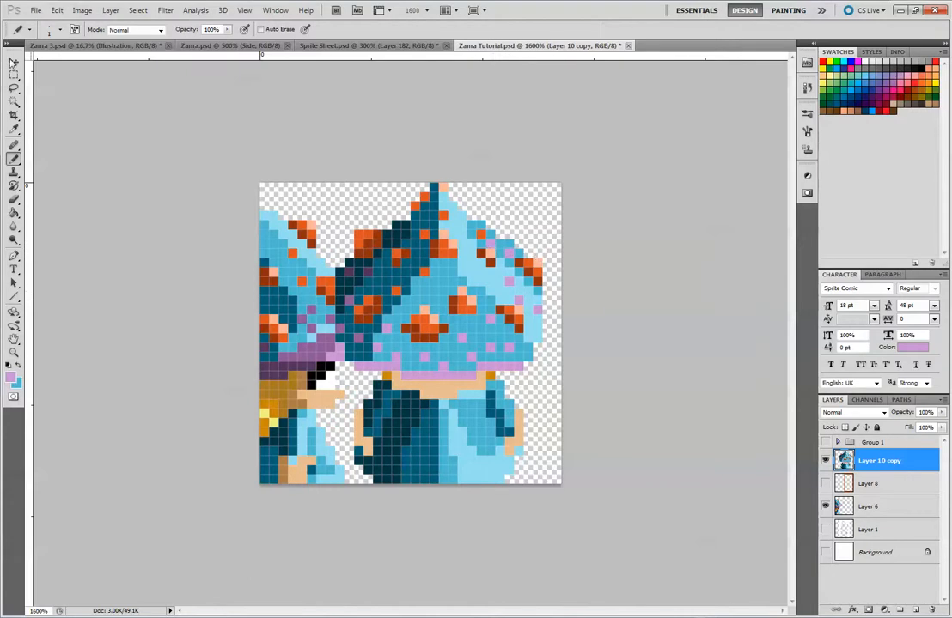
Hide the side-view reference on Layer 6 and centre the front-view sprite on the canvas, checking it against Layer 8
key(v)
click(826, 508)
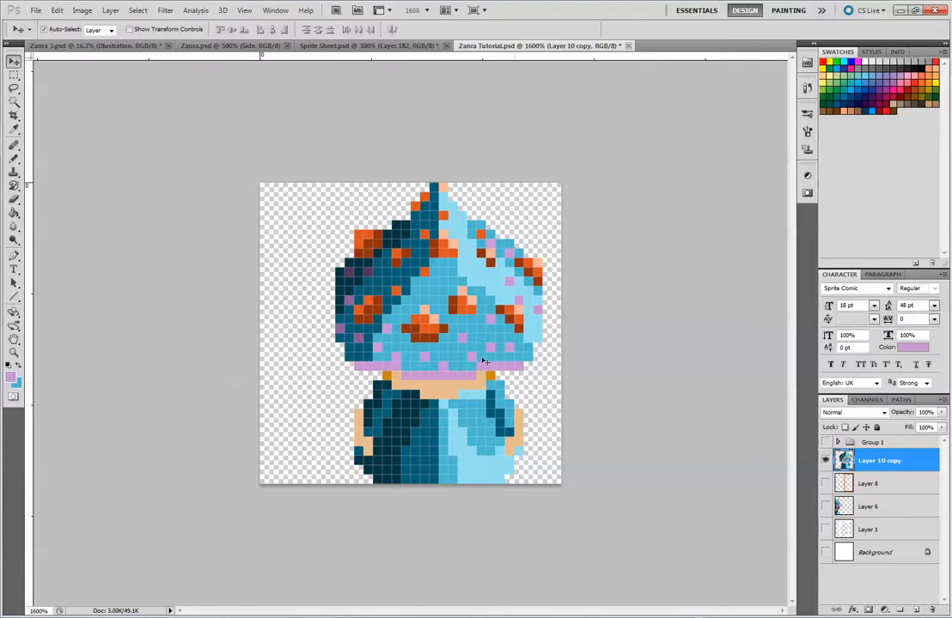
drag(465, 314, 446, 318)
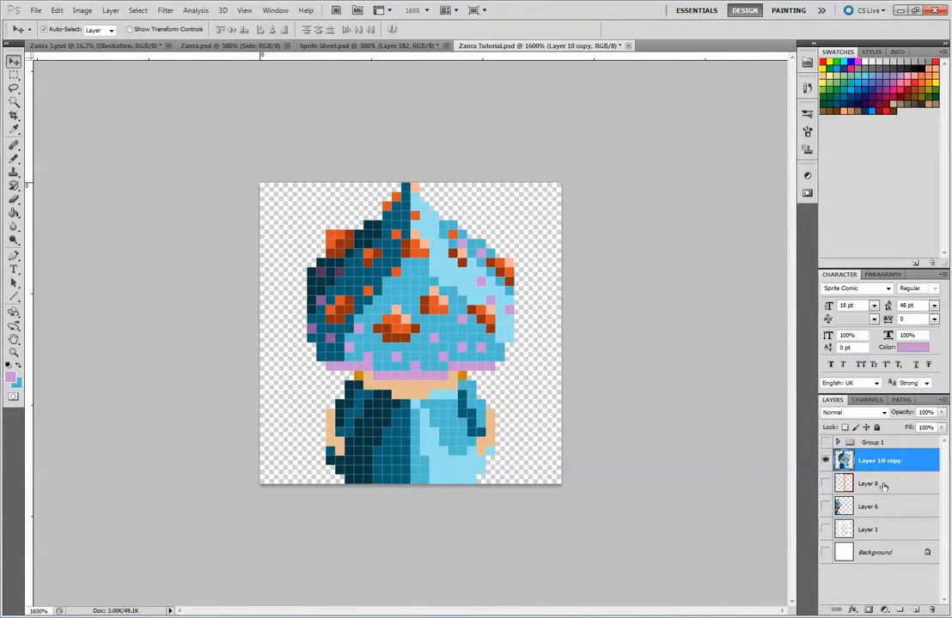
click(826, 487)
click(825, 487)
key(ctrl+minus)
key(ctrl+minus)
key(ctrl+minus)
key(ctrl+minus)
key(ctrl+minus)
key(ctrl+minus)
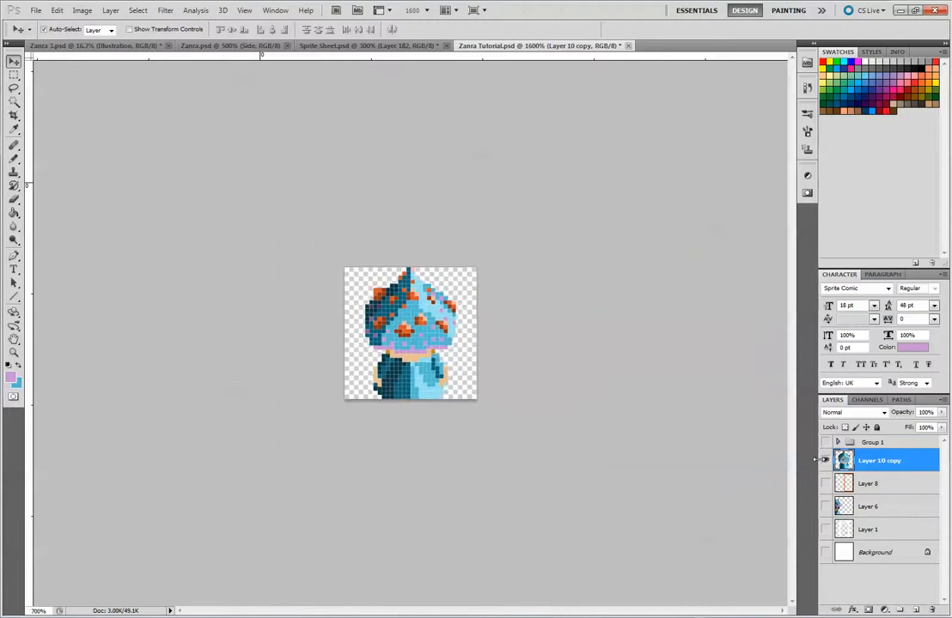
key(ctrl+plus)
key(ctrl+plus)
key(ctrl+plus)
key(ctrl+plus)
key(ctrl+plus)
key(ctrl+plus)
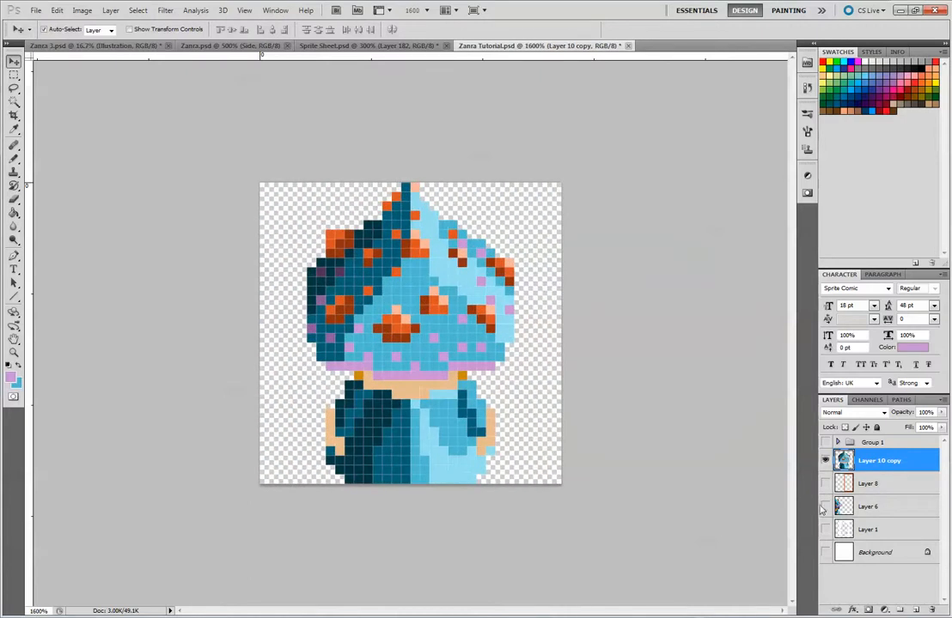
Shade the left half of the skin below the brim with brown ae7d49 sampled from Layer 6, hiding that layer again
click(824, 506)
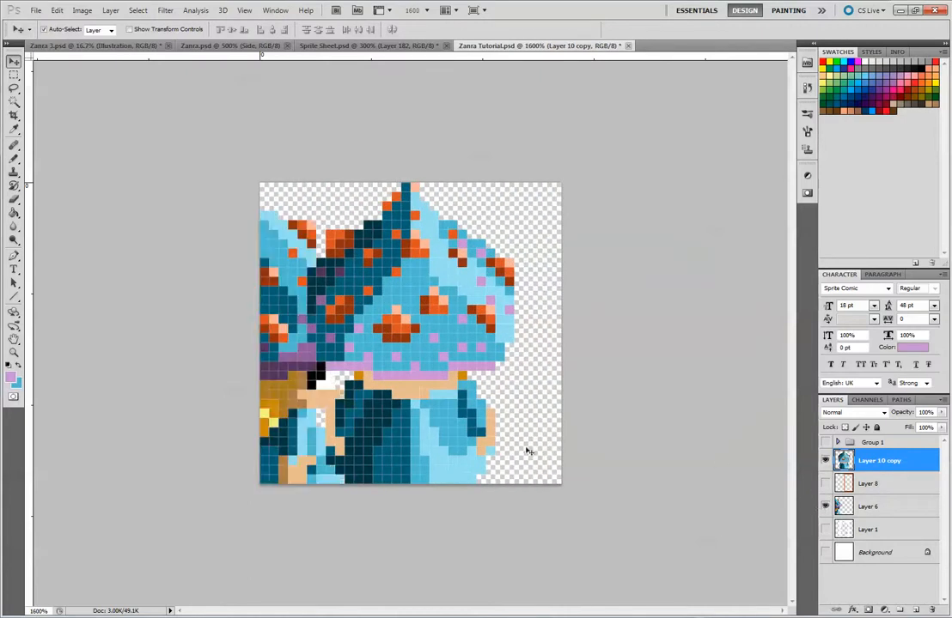
click(12, 379)
click(301, 378)
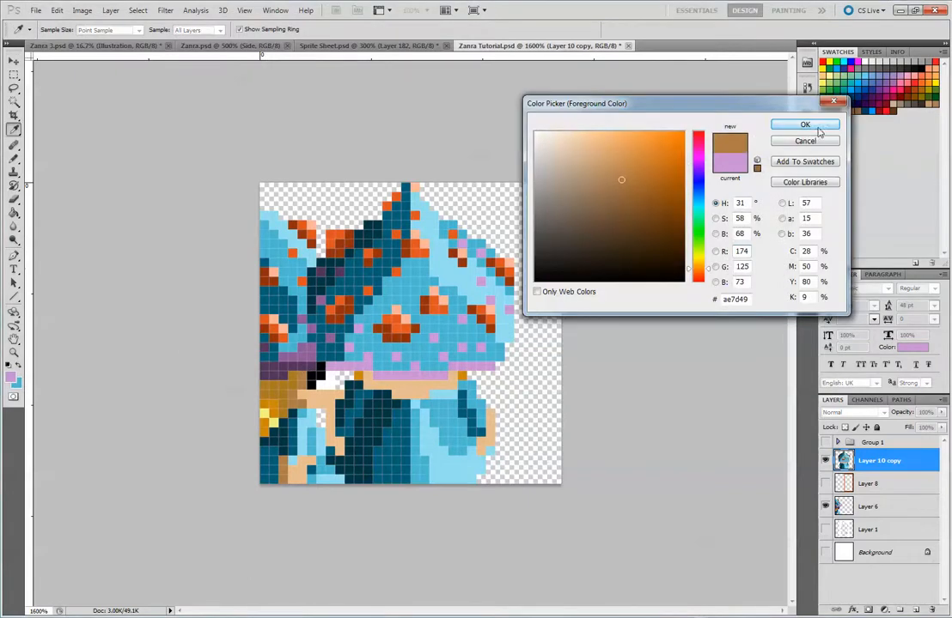
click(804, 125)
key(v)
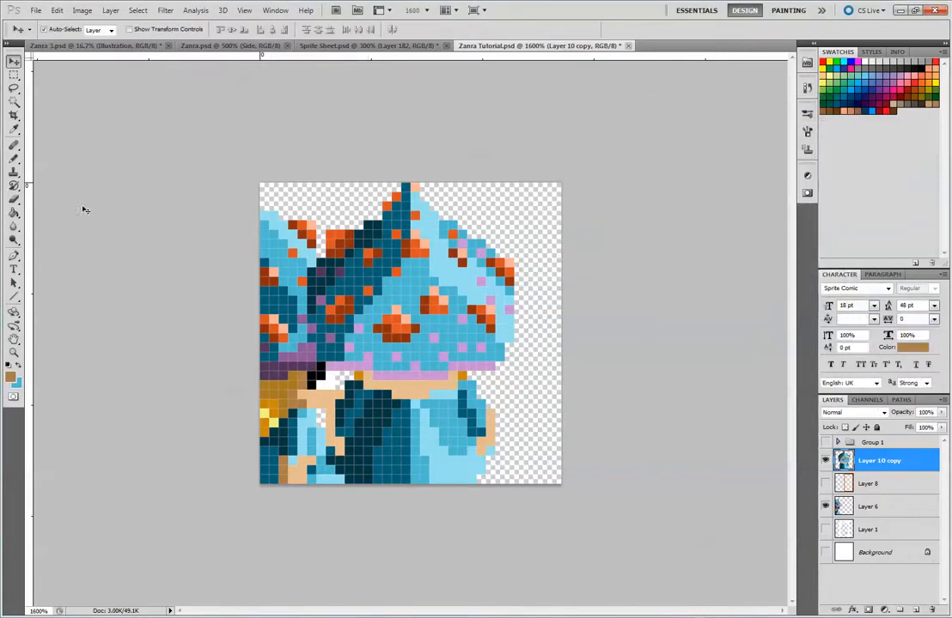
click(14, 158)
drag(367, 376, 401, 395)
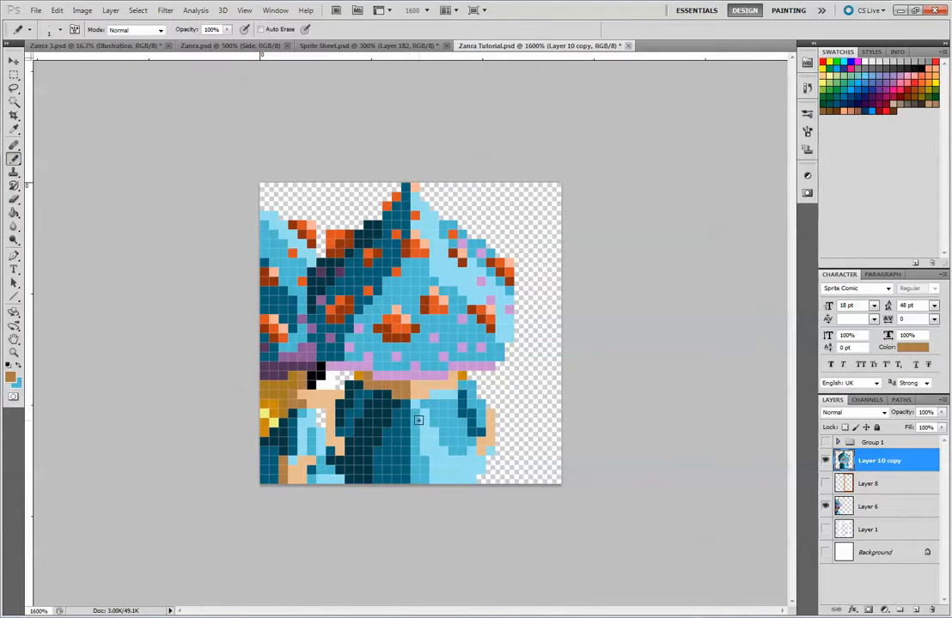
click(825, 507)
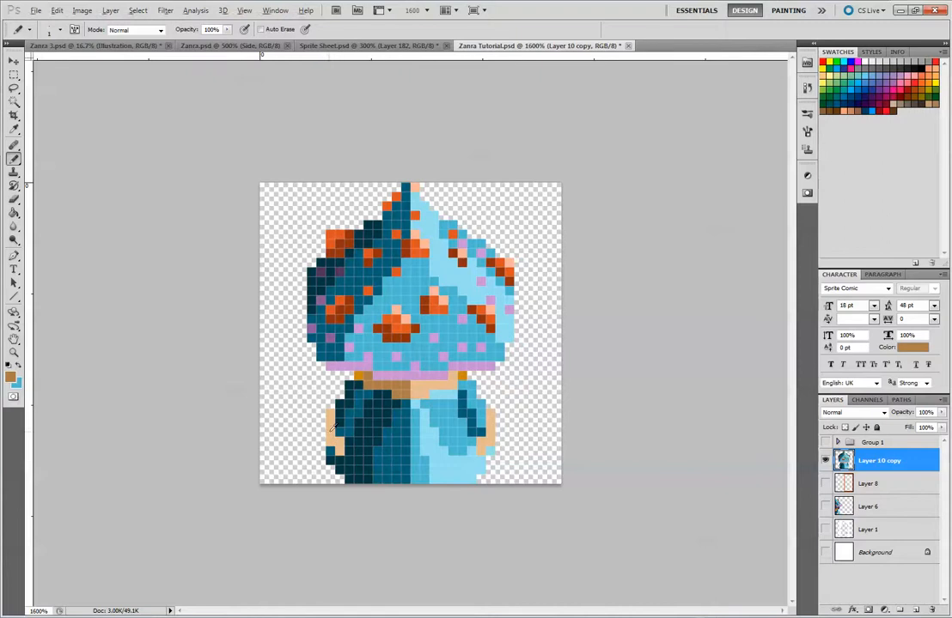
Widen both hands by one column of skin-tone pixels and shade the left hand with the brown skin shadow
alt+click(331, 436)
drag(320, 415, 322, 437)
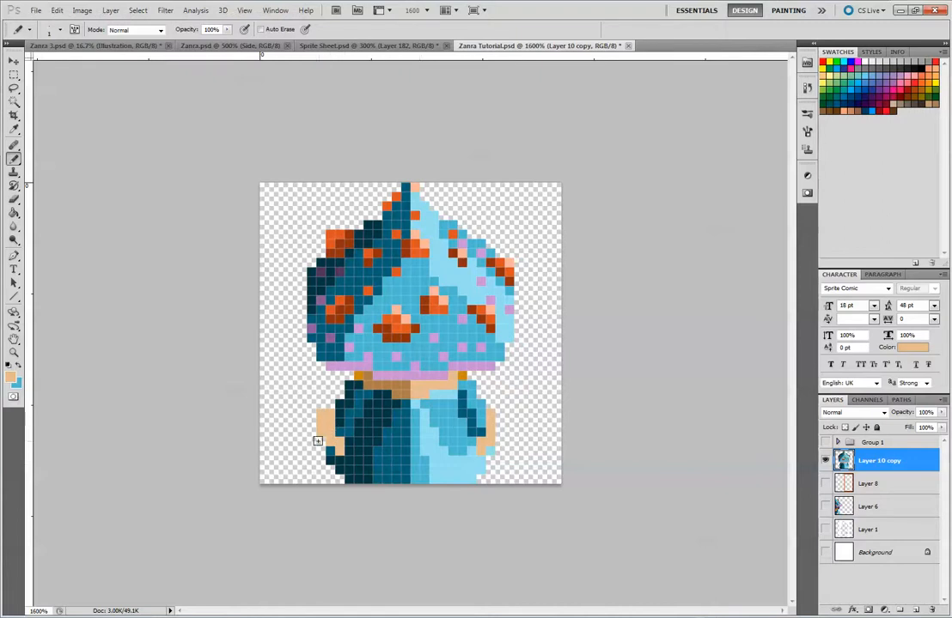
drag(499, 414, 498, 436)
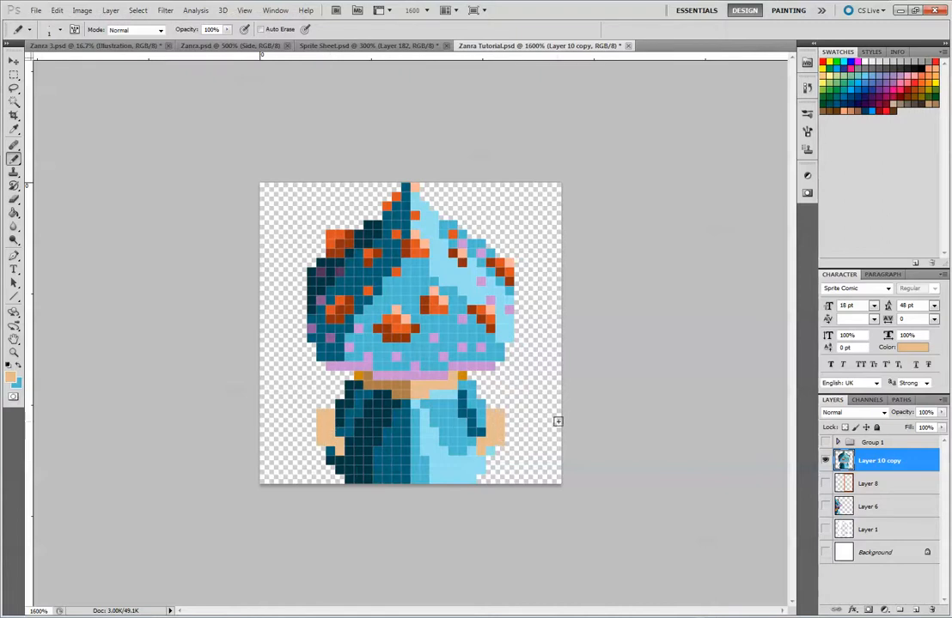
alt+click(399, 386)
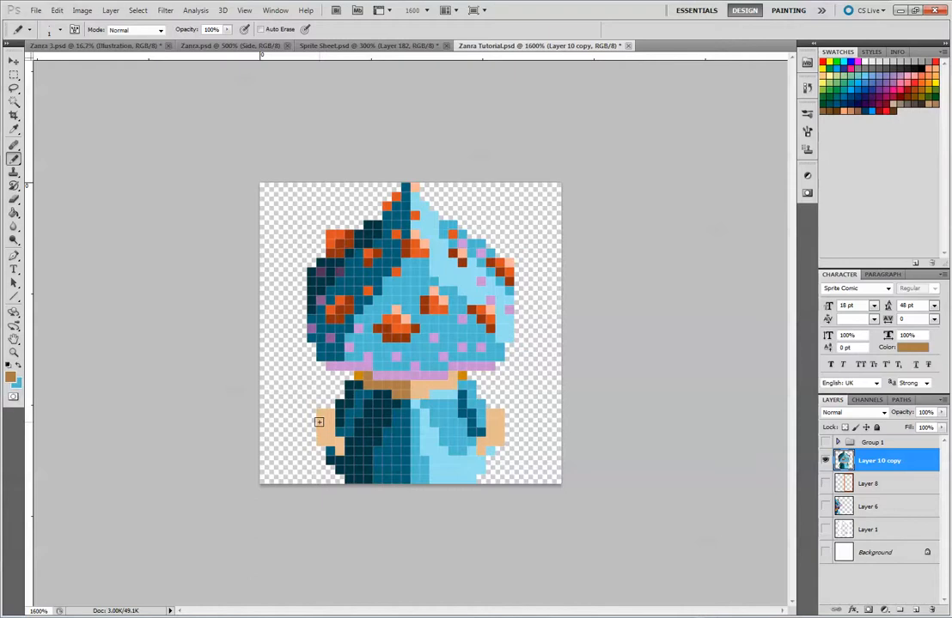
drag(320, 422, 340, 451)
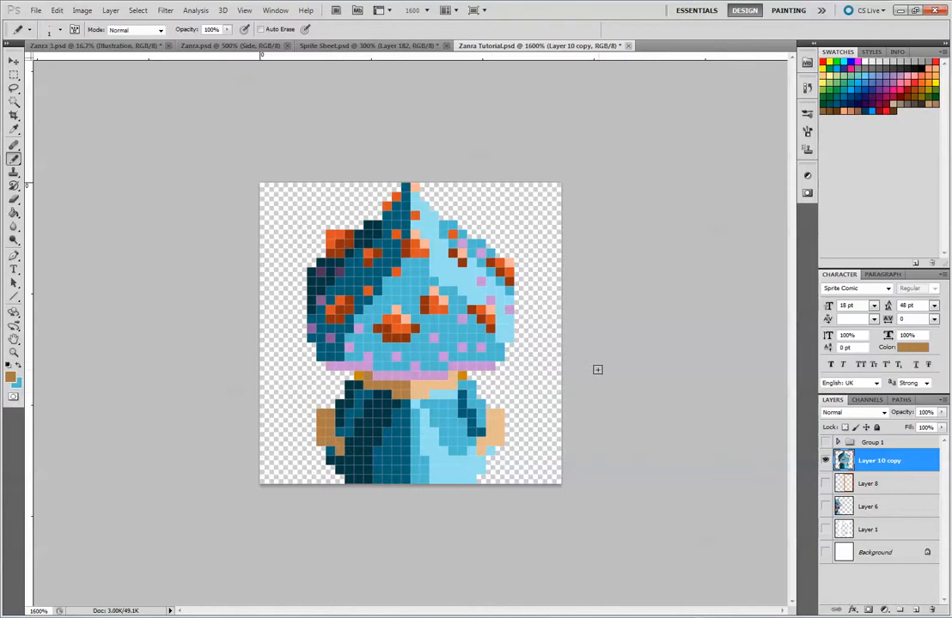
Paint over the purple speckle just above the brim's left part with the hat's mid-blue
click(14, 60)
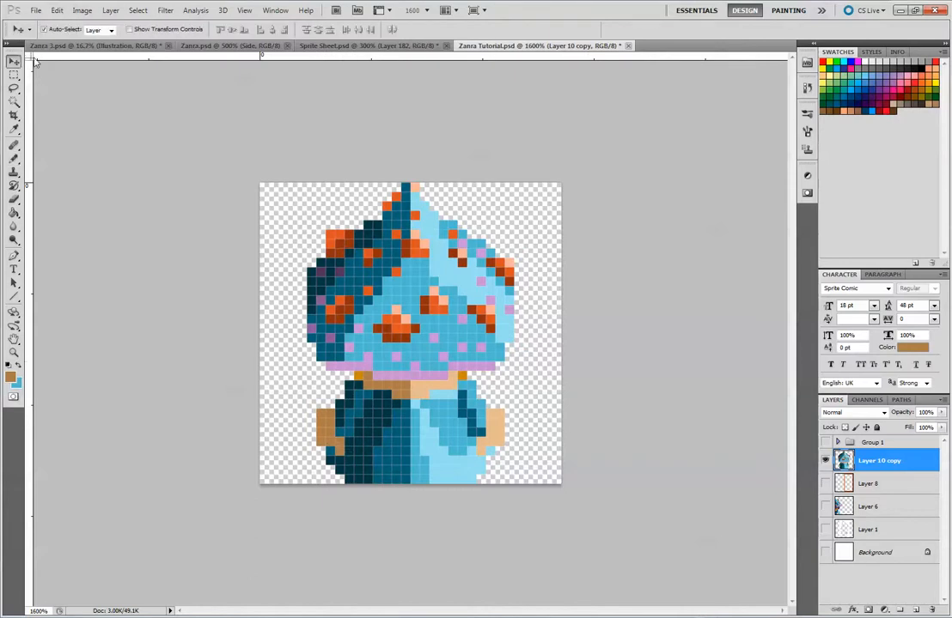
key(ctrl+minus)
key(ctrl+minus)
key(ctrl+minus)
key(ctrl+minus)
key(ctrl+minus)
key(ctrl+minus)
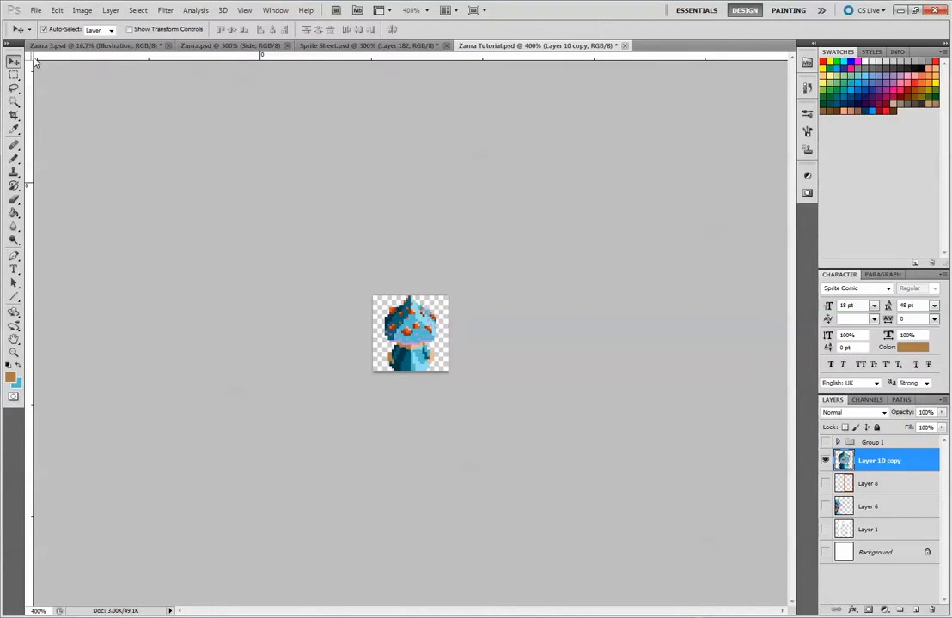
key(ctrl+plus)
key(ctrl+plus)
key(ctrl+plus)
key(ctrl+plus)
key(ctrl+plus)
key(ctrl+plus)
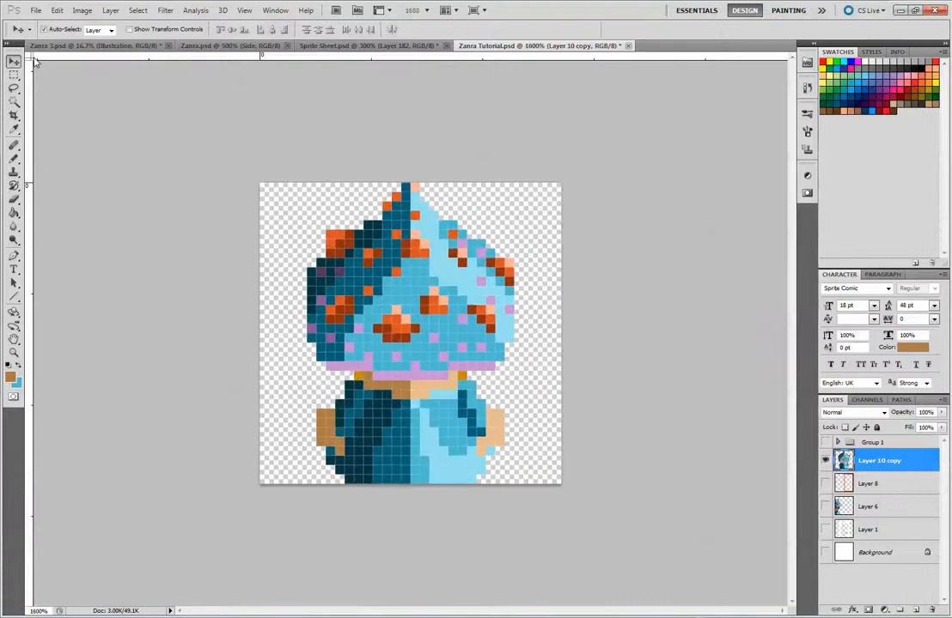
key(alt)
click(14, 158)
alt+click(371, 351)
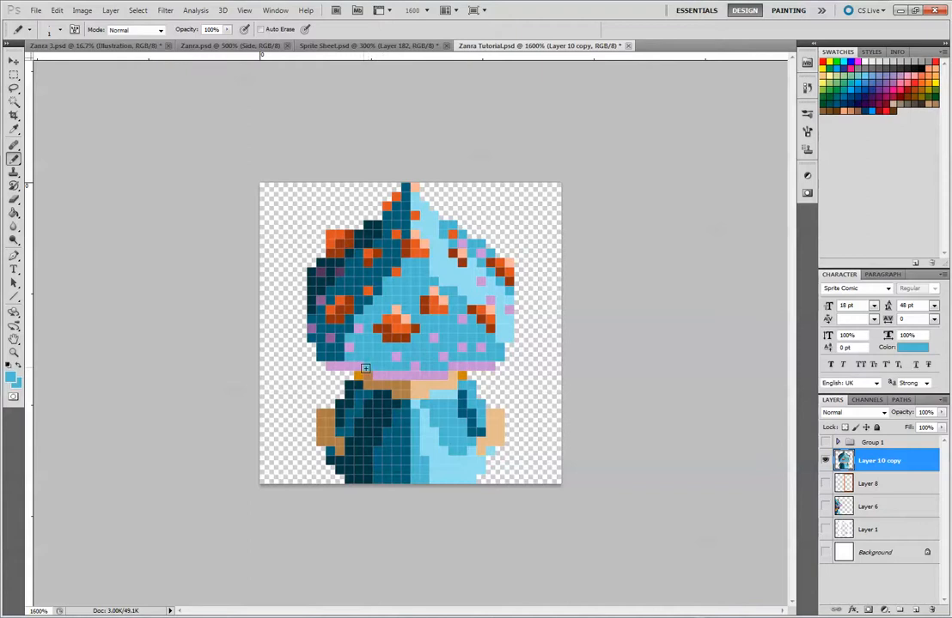
Try to extend the brim's lower purple row further left, and undo the change
alt+click(349, 368)
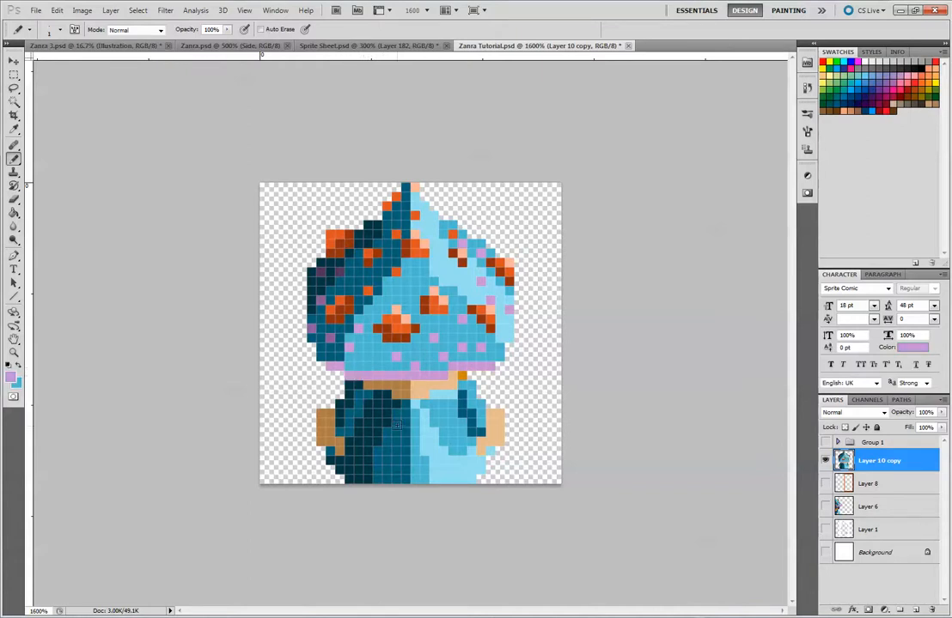
key(ctrl+alt+z)
key(ctrl+alt+z)
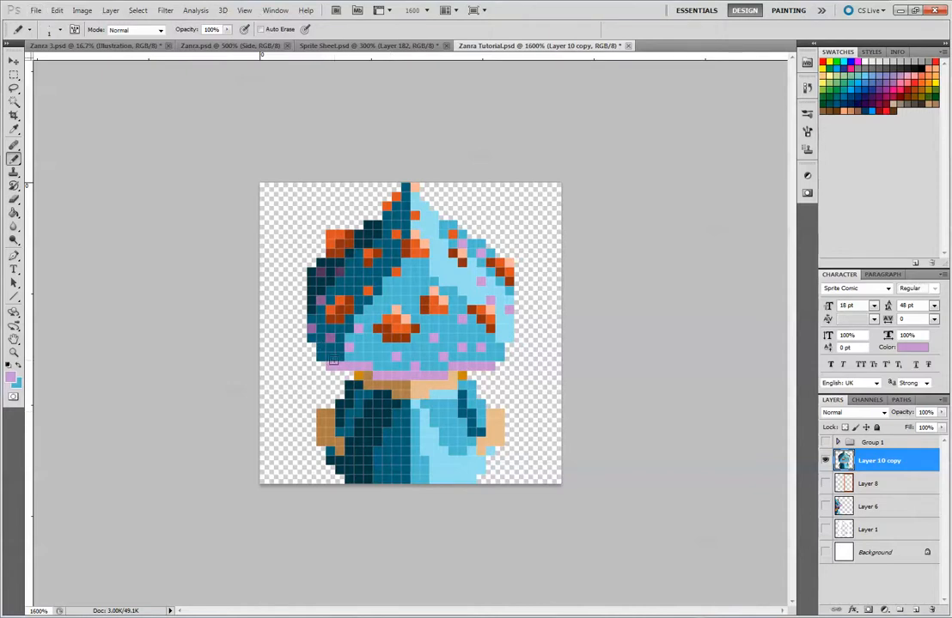
Curve the brim upward at both ends by painting two purple pixels one row higher and erasing the outermost pixels of the row below
alt+click(332, 358)
alt+click(339, 357)
alt+click(343, 365)
click(346, 386)
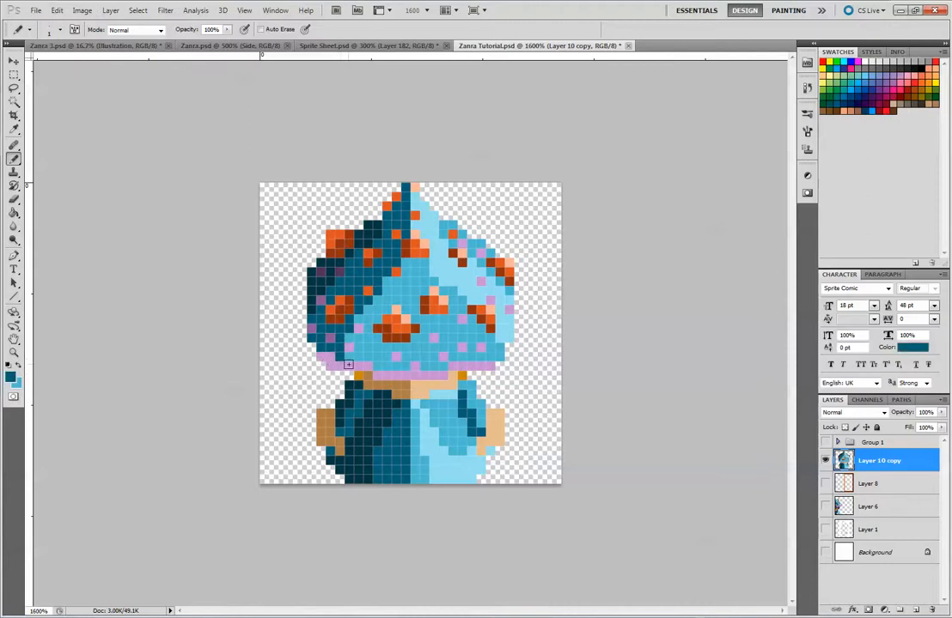
key(e)
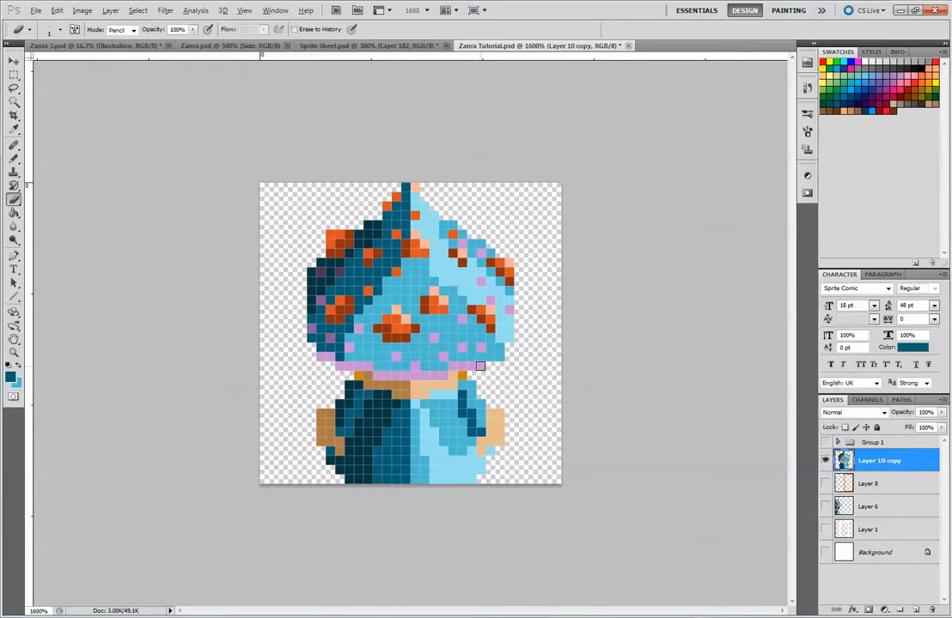
key(b)
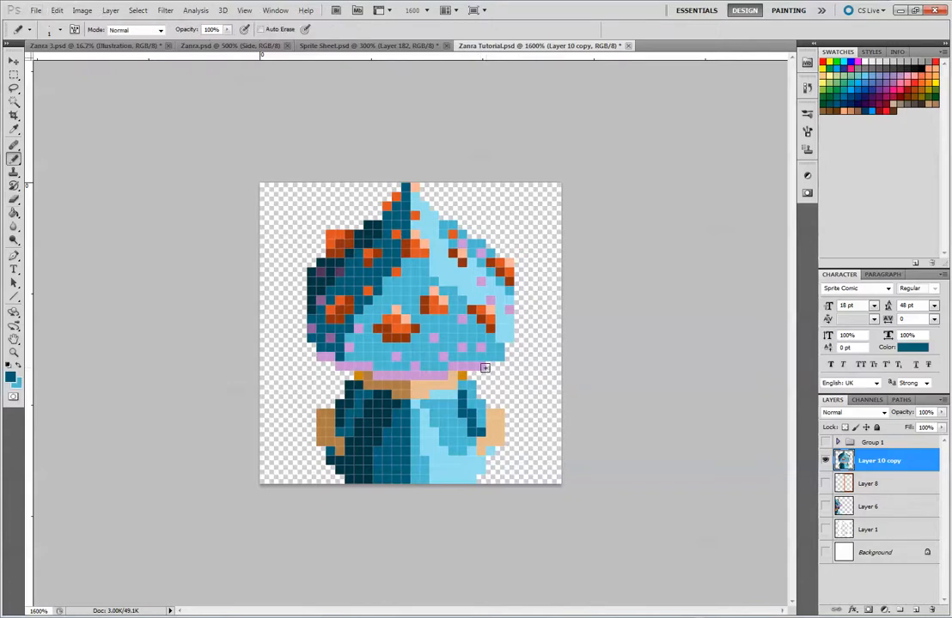
alt+click(486, 364)
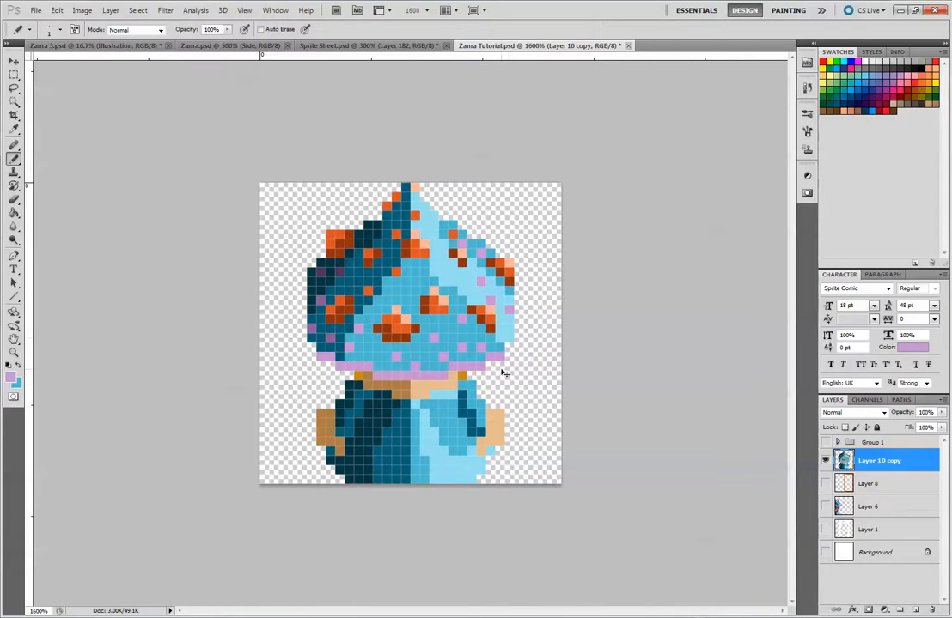
Paint mid-blue pixels along the inner edge of the hat's light-blue highlight, near the tip and around the upper orange spot
key(ctrl+minus)
key(ctrl+minus)
key(ctrl+minus)
key(ctrl+minus)
key(ctrl+minus)
key(ctrl+minus)
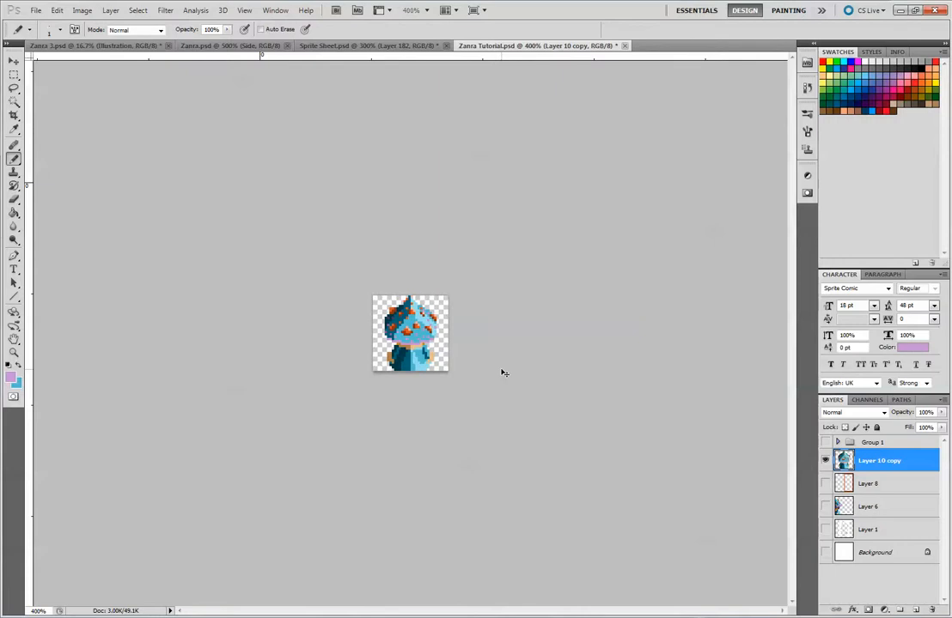
key(ctrl+plus)
key(ctrl+plus)
key(ctrl+plus)
key(ctrl+plus)
key(ctrl+plus)
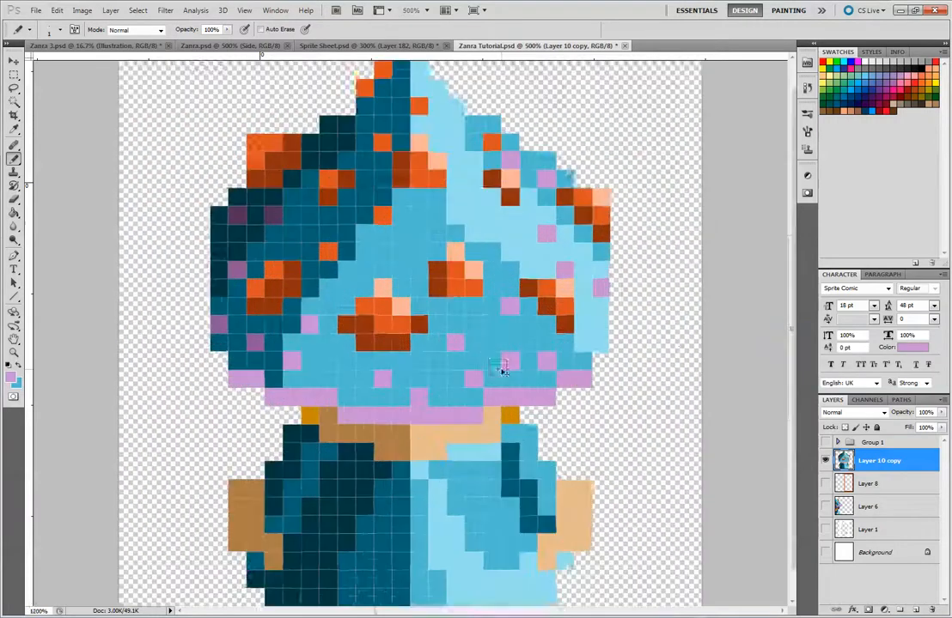
key(ctrl+plus)
key(ctrl+plus)
key(ctrl+plus)
alt+click(430, 190)
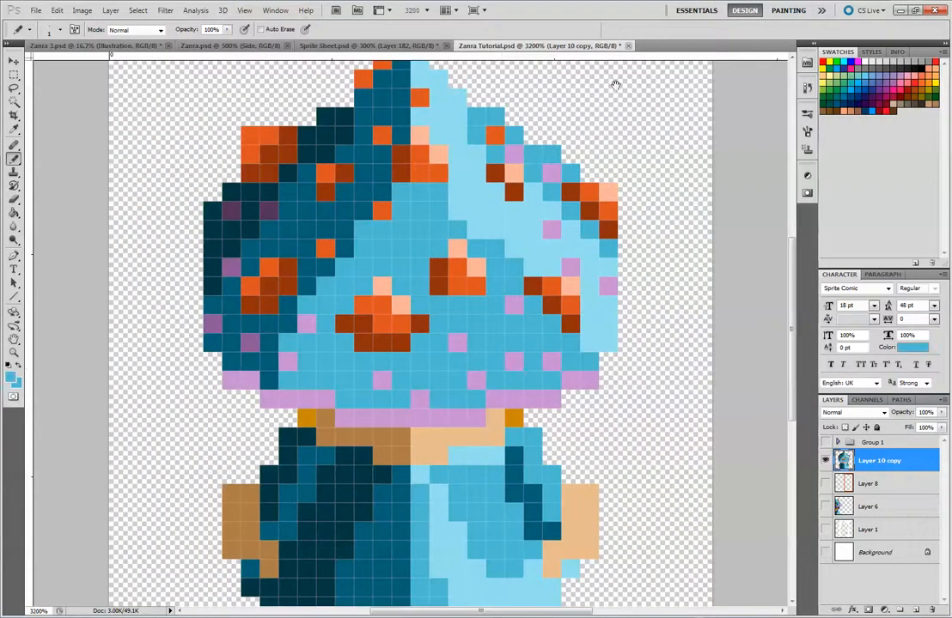
drag(639, 132, 667, 240)
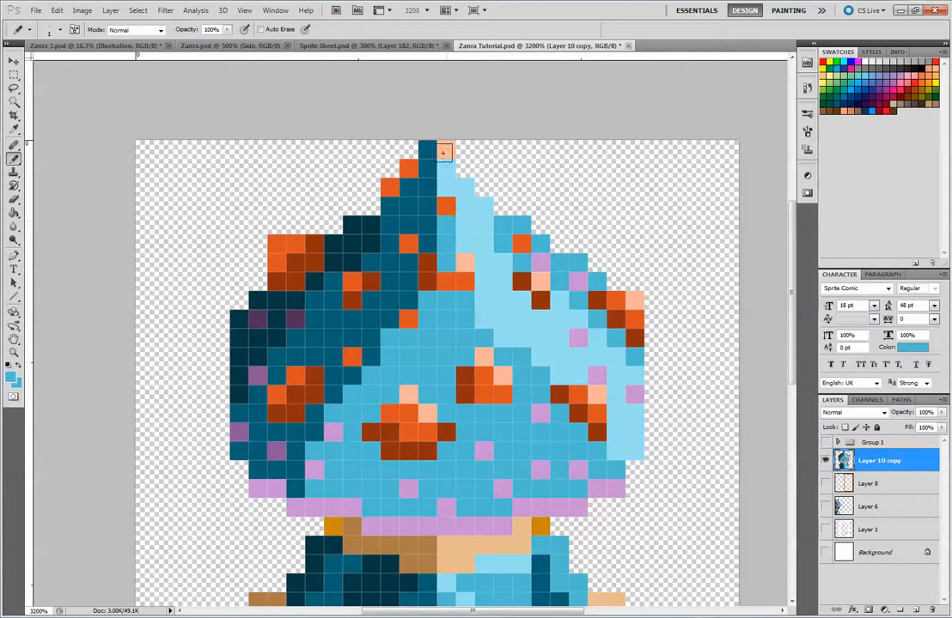
click(445, 226)
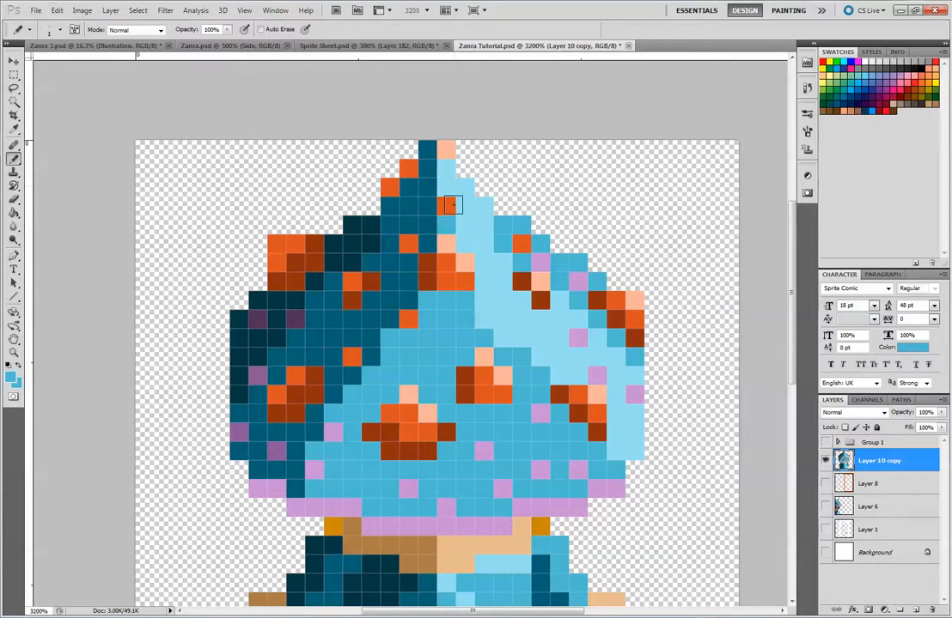
click(464, 245)
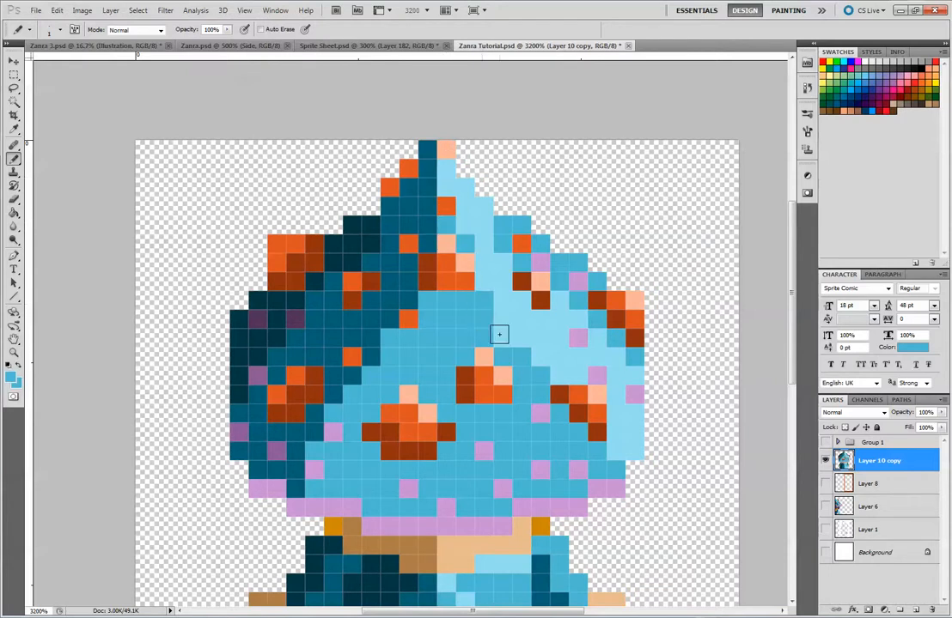
click(446, 185)
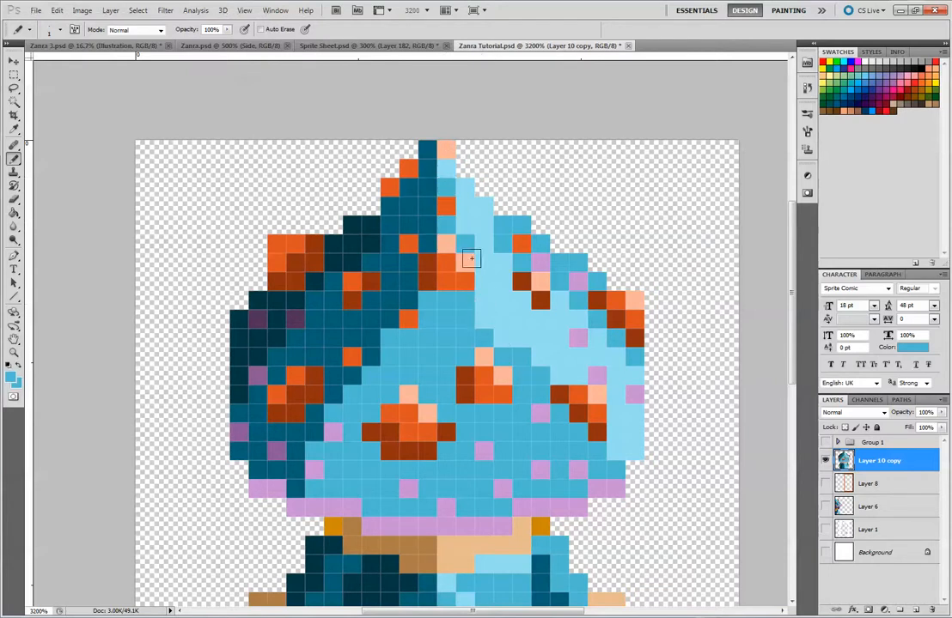
Examine the whole sprite at a small size to judge how the hat and robe shading read
key(ctrl+minus)
key(ctrl+minus)
key(ctrl+minus)
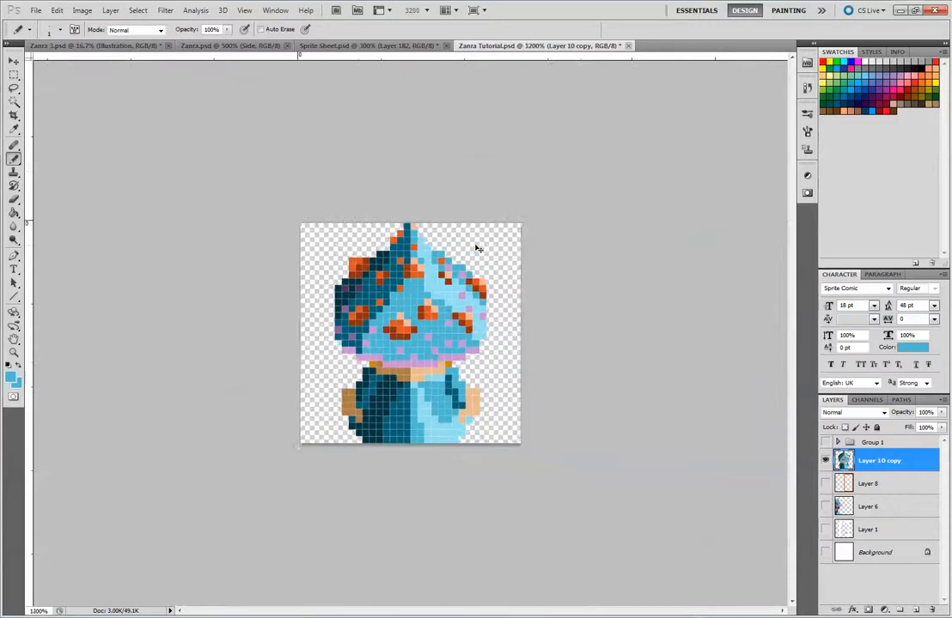
key(ctrl+minus)
key(ctrl+minus)
key(ctrl+minus)
key(ctrl+minus)
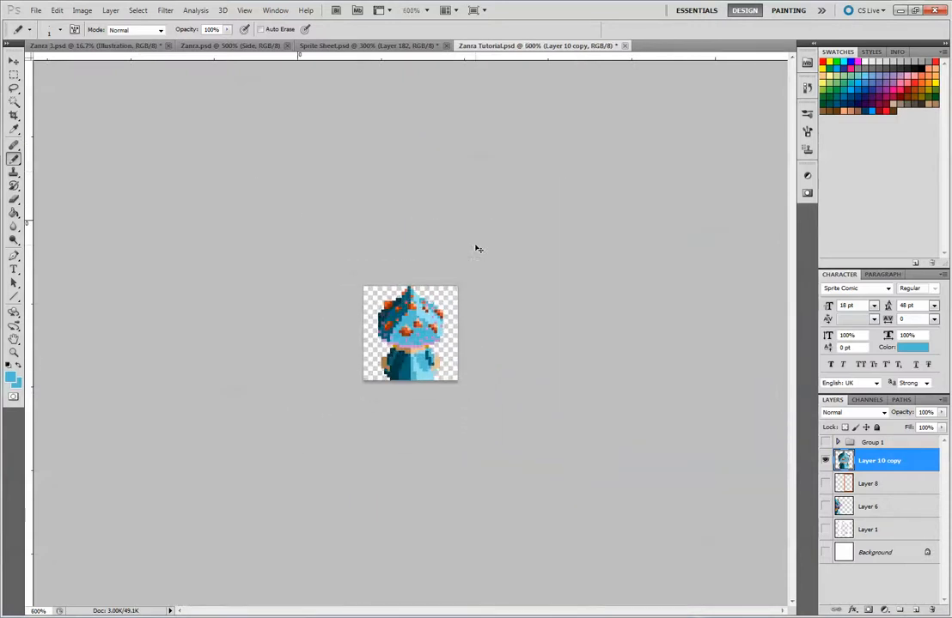
key(ctrl+minus)
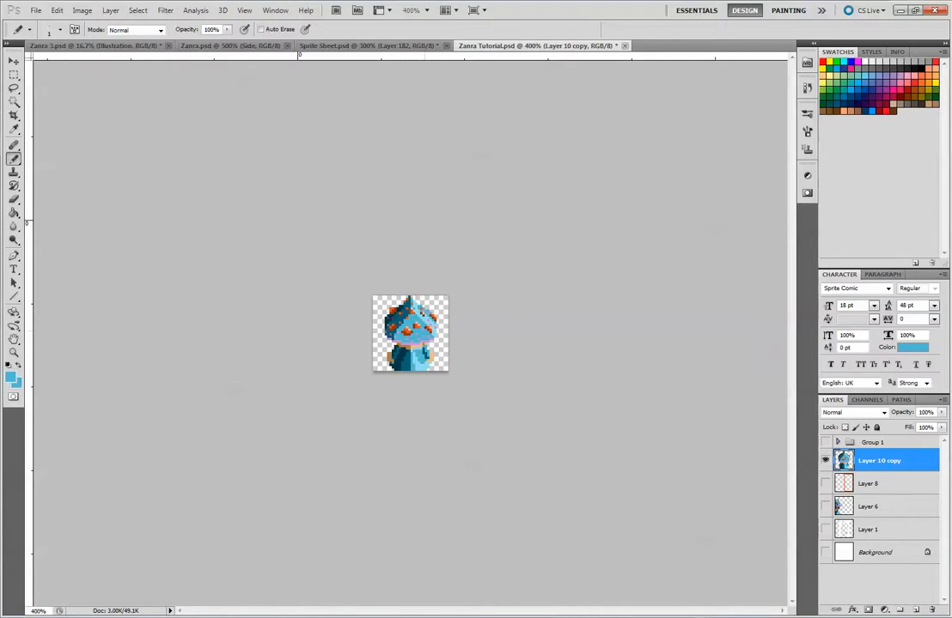
scroll(414, 341, up, 6)
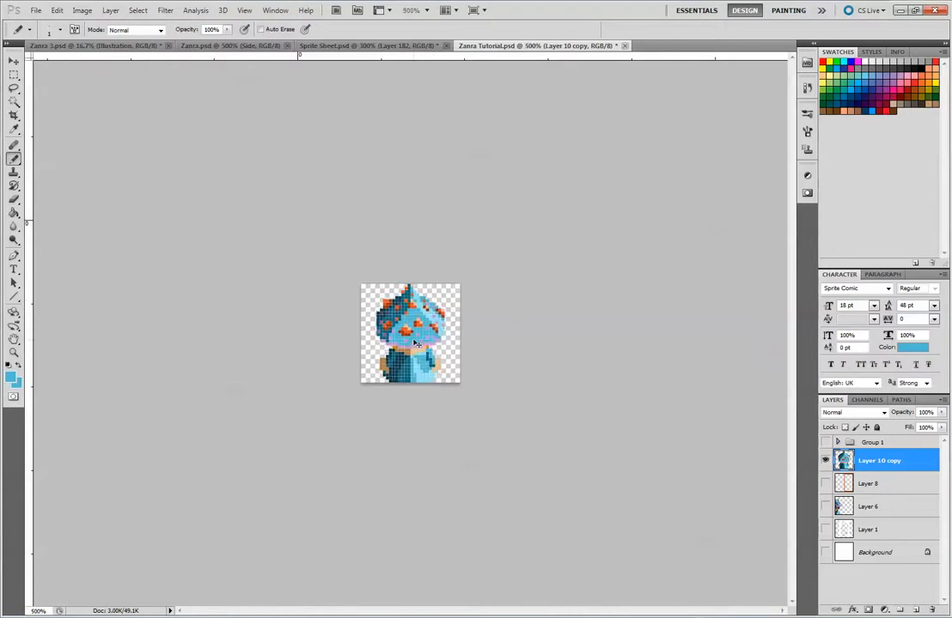
click(13, 74)
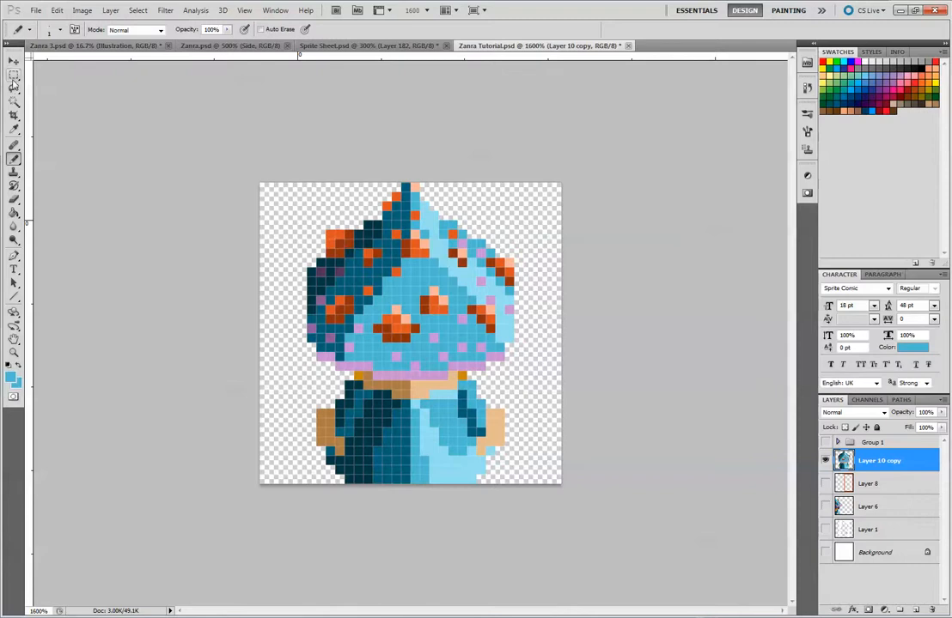
mouse_move(225, 159)
mouse_down()
mouse_move(607, 523)
mouse_move(576, 500)
mouse_up()
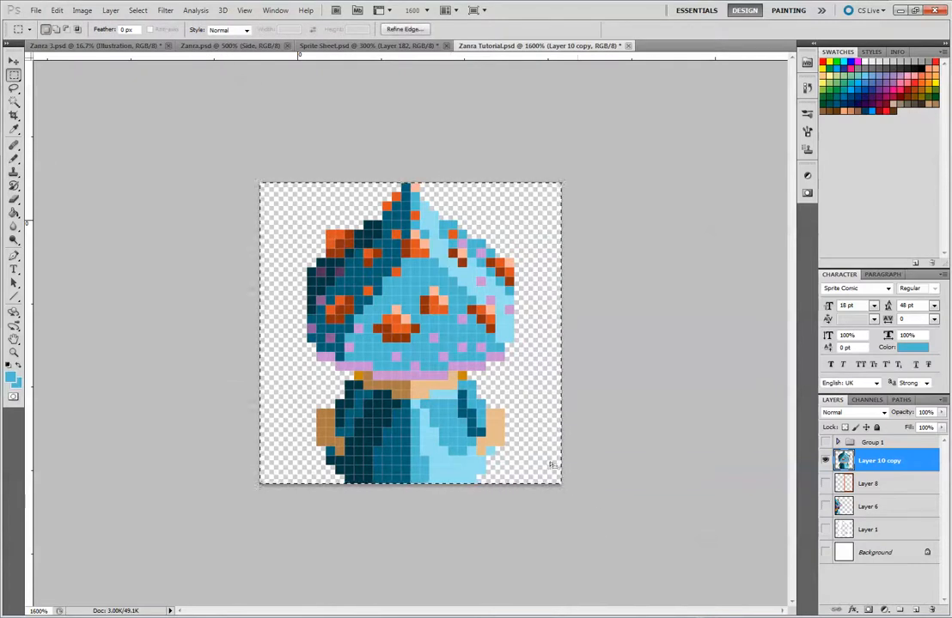
click(593, 469)
click(491, 231)
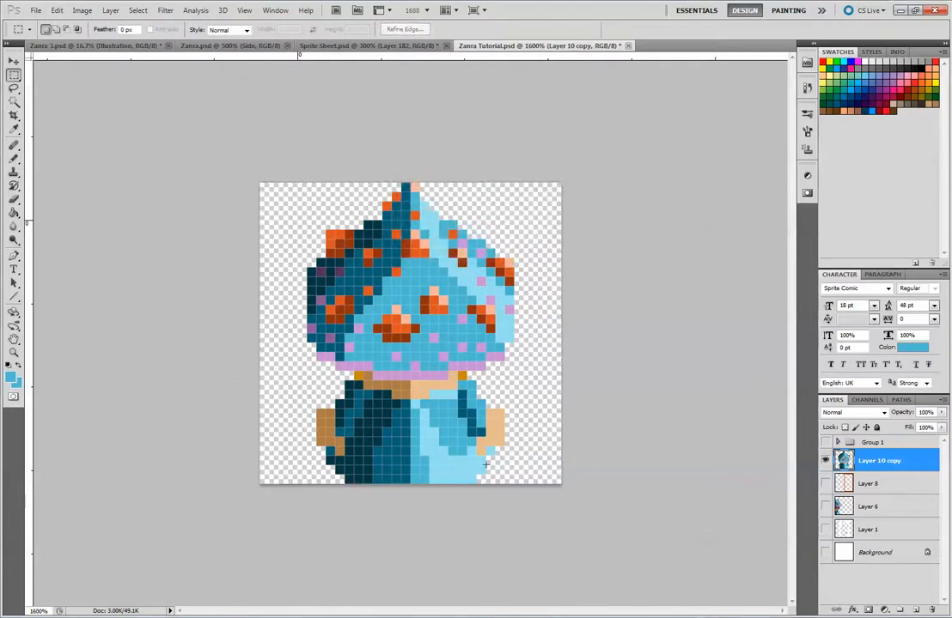
Extend the robe's lower right edge outward with light-blue pixels sampled from the robe
click(12, 161)
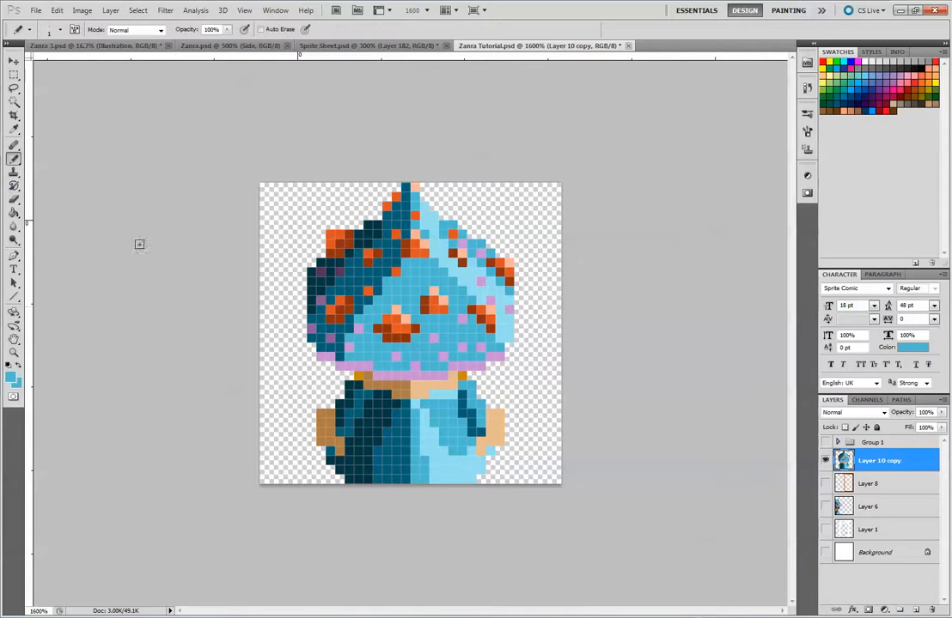
alt+click(470, 464)
click(14, 76)
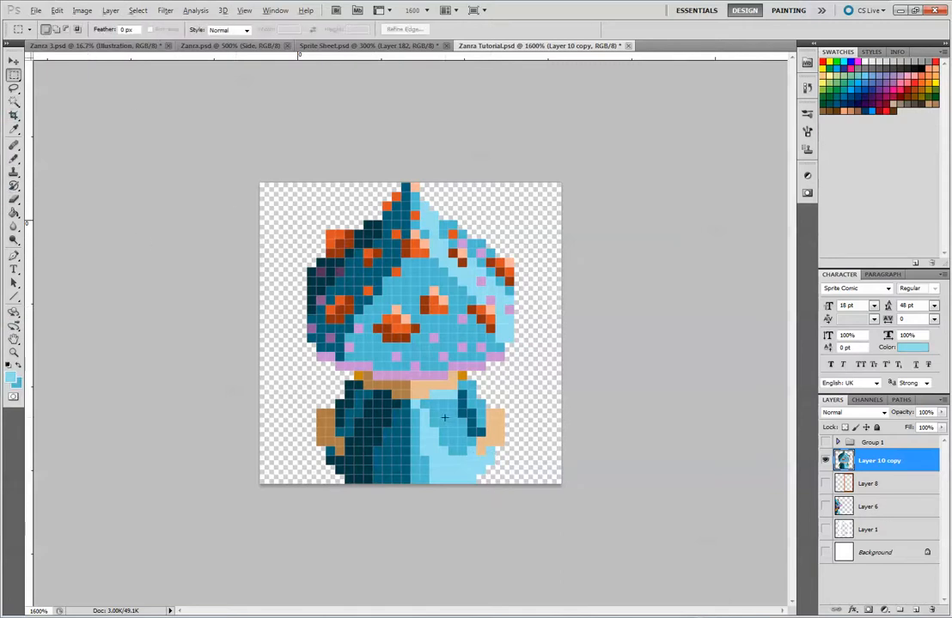
key(alt)
click(14, 158)
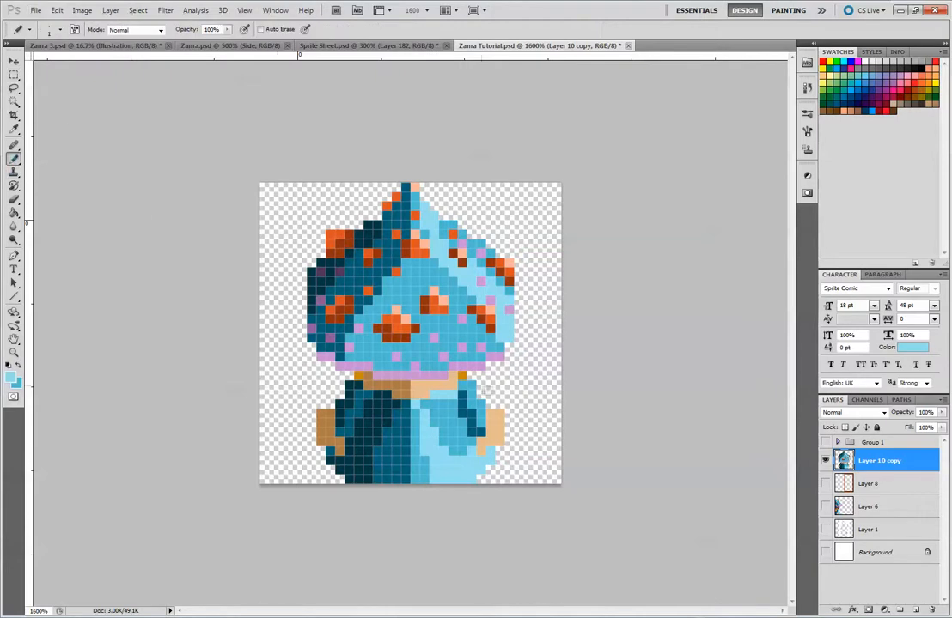
Repaint the mid-blue strip down the robe's centre and the mid-blue inner area of the right sleeve in the darkest navy
alt+click(448, 418)
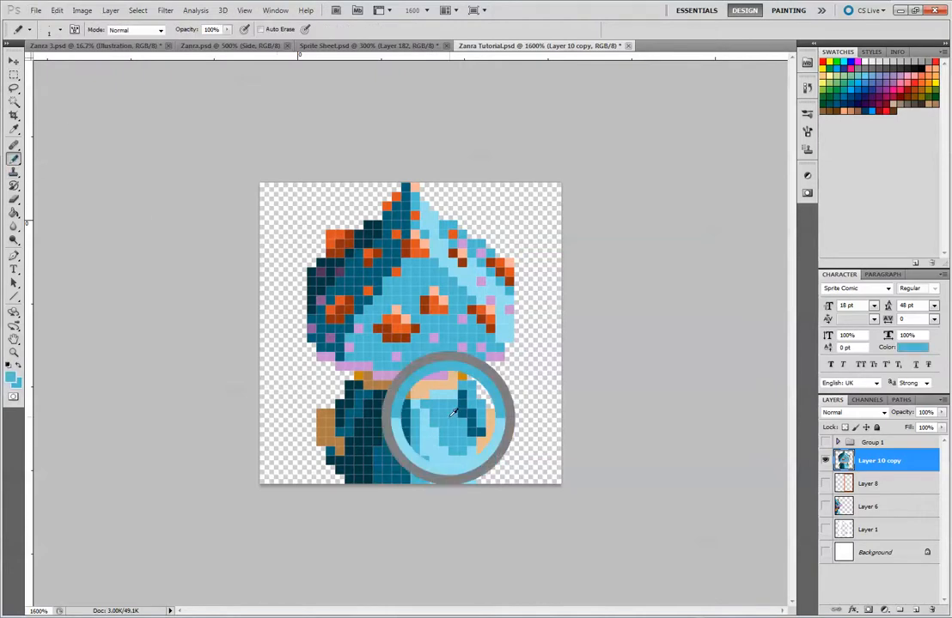
alt+click(386, 415)
mouse_move(415, 419)
mouse_down()
mouse_move(416, 476)
mouse_move(425, 462)
mouse_up()
mouse_move(424, 405)
mouse_down()
mouse_move(449, 408)
mouse_move(433, 413)
mouse_move(466, 440)
mouse_up()
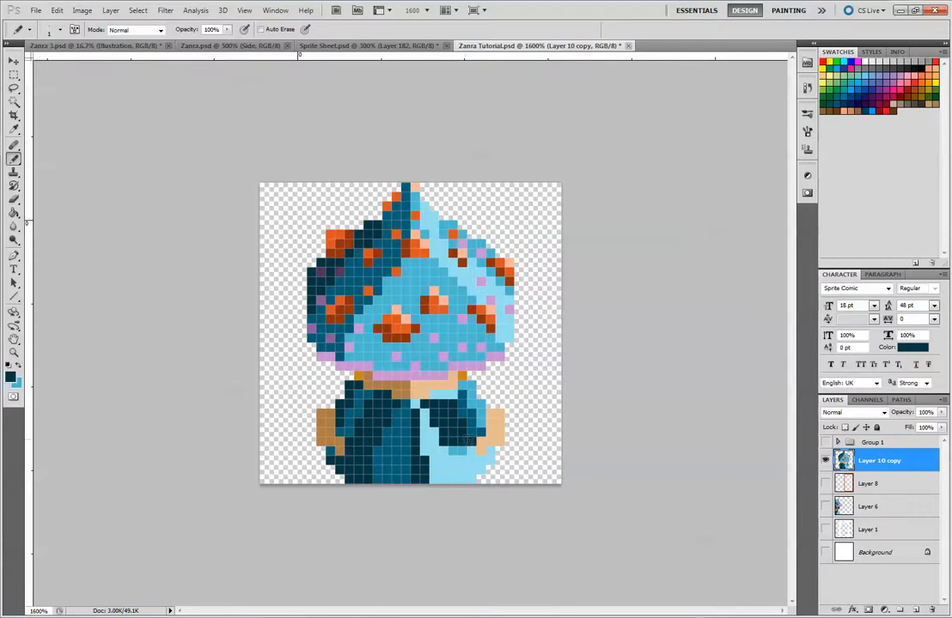
Repaint the robe's light-blue front right part in mid-blue and the right sleeve's dark fold line in light blue
alt+click(475, 387)
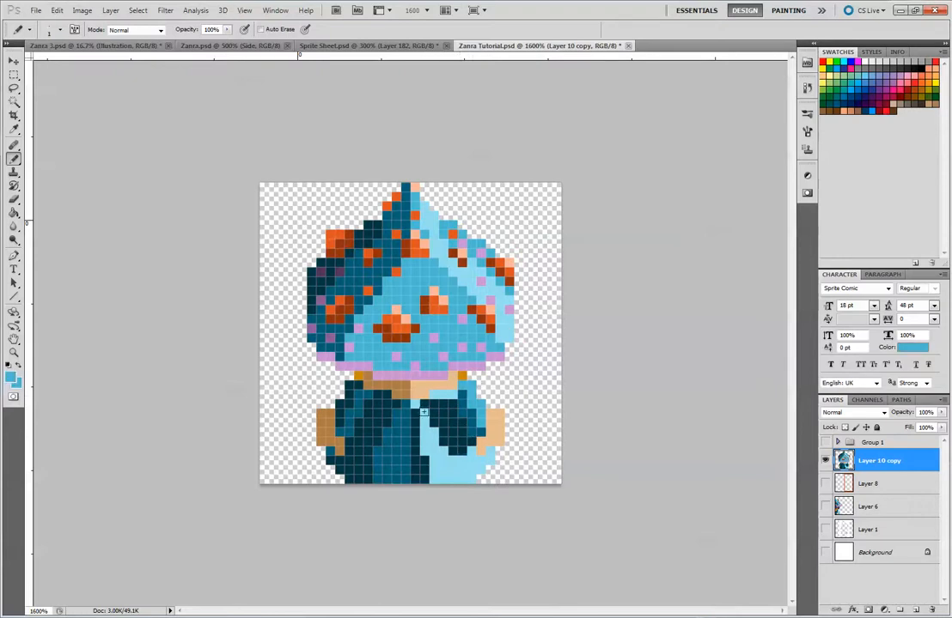
drag(424, 411, 435, 475)
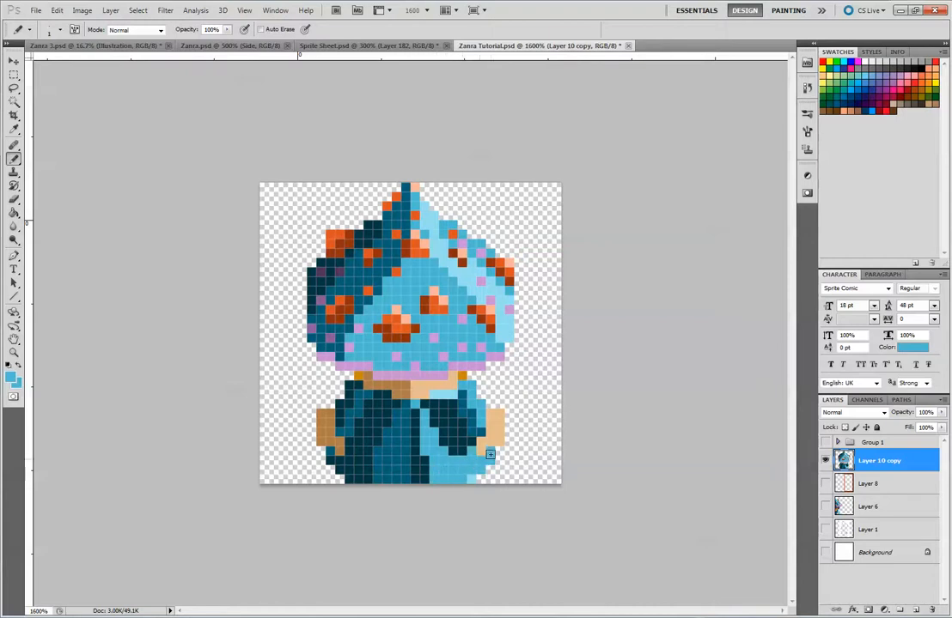
alt+click(472, 411)
alt+click(388, 361)
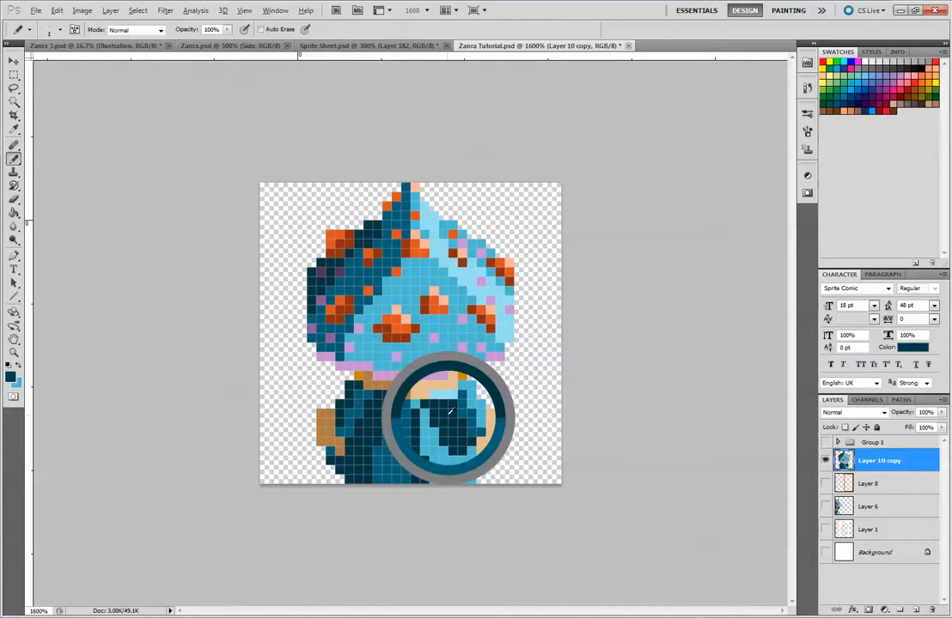
alt+click(437, 392)
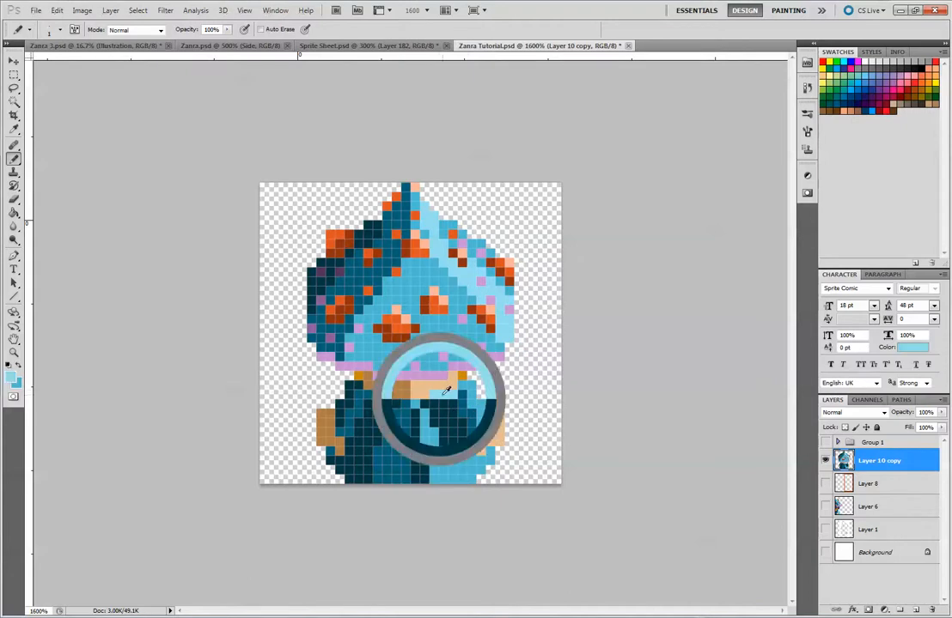
drag(480, 422, 481, 432)
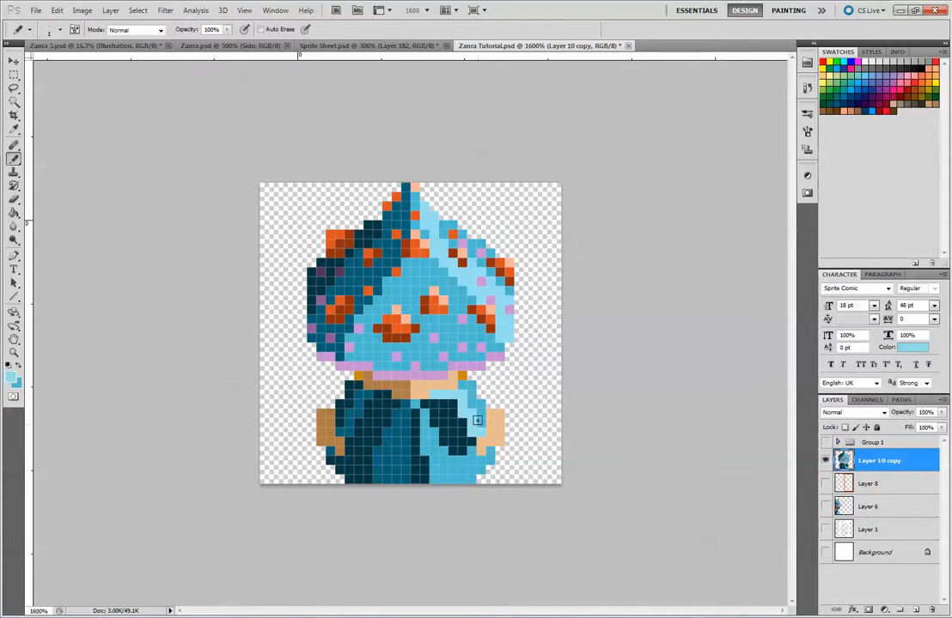
Recolour the navy centre strip and right sleeve interior in dark blue, and paint the sleeve's light-blue top and fold line in navy
alt+click(436, 416)
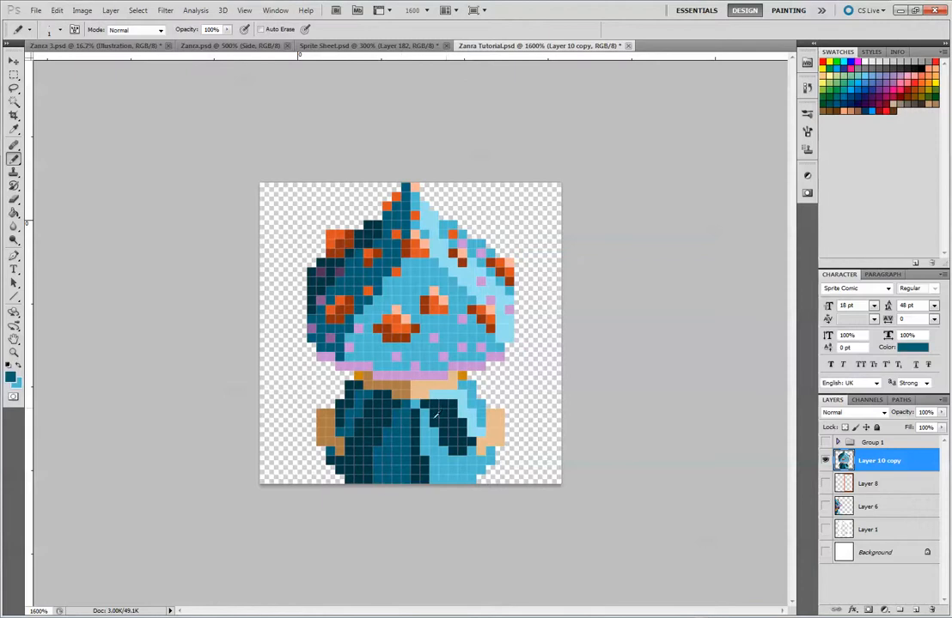
click(449, 401)
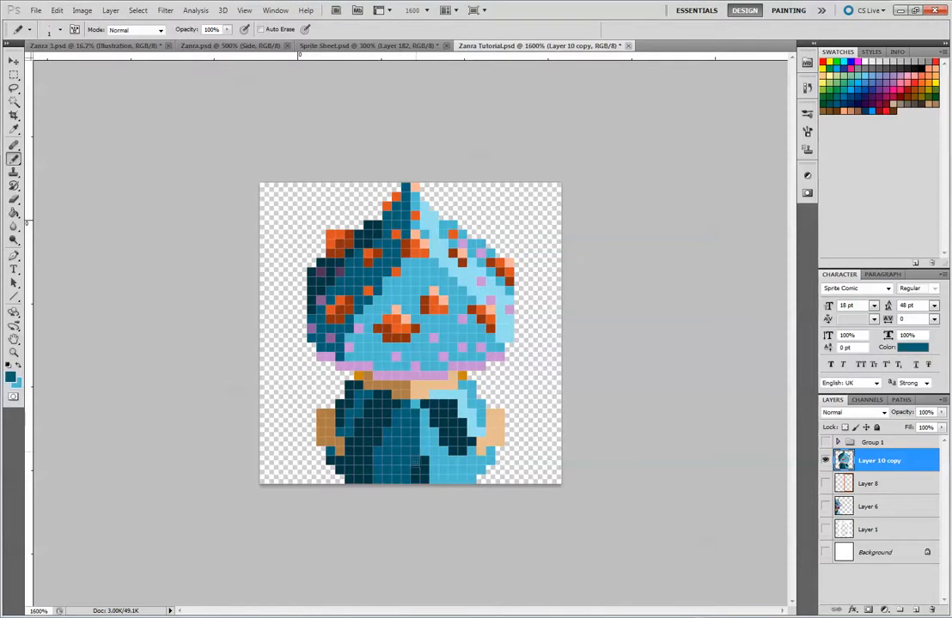
mouse_move(431, 402)
mouse_down()
mouse_move(453, 406)
mouse_move(437, 413)
mouse_move(454, 420)
mouse_move(444, 441)
mouse_move(461, 449)
mouse_up()
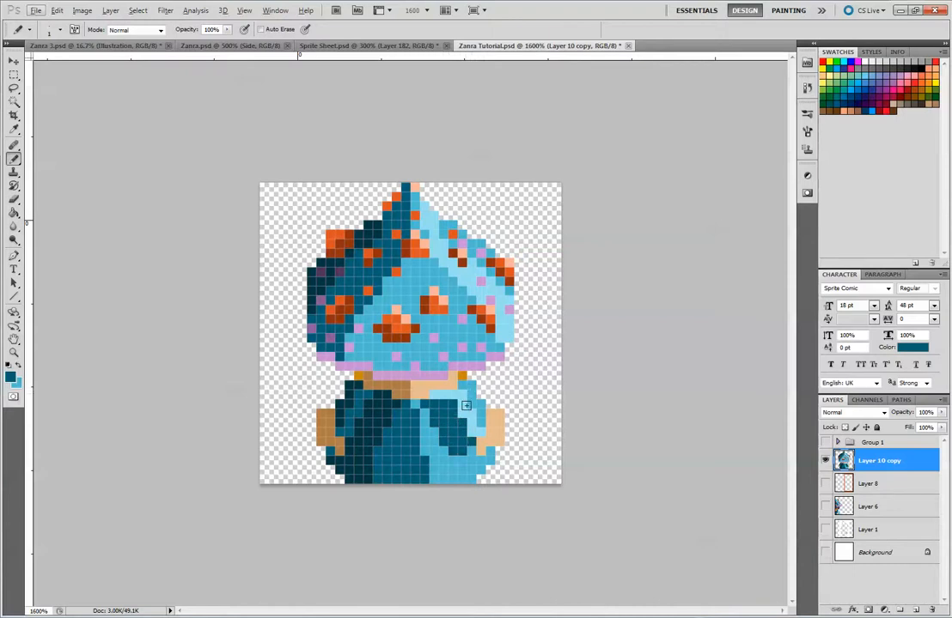
alt+click(386, 408)
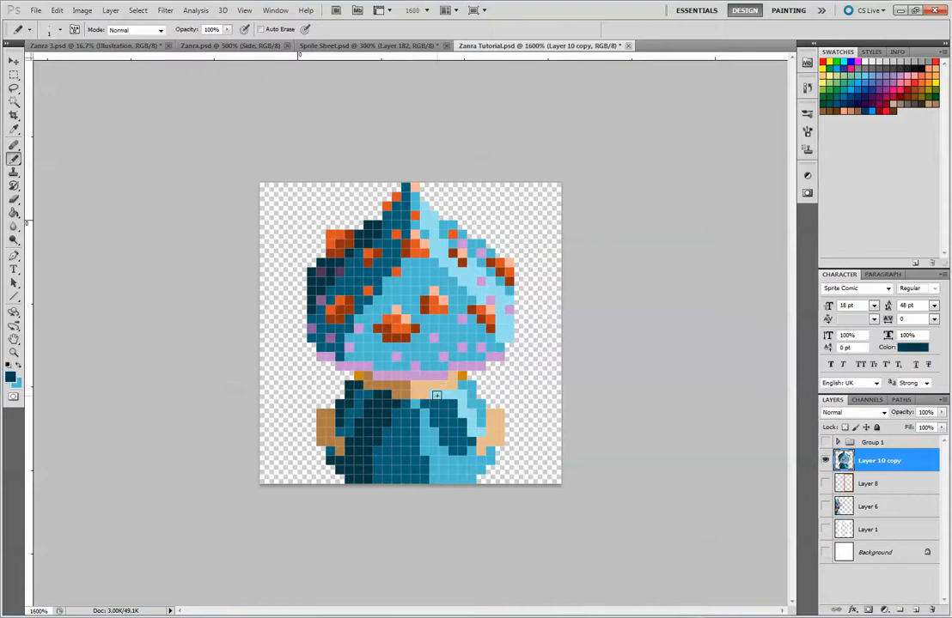
mouse_move(435, 395)
mouse_down()
mouse_move(462, 395)
mouse_move(482, 434)
mouse_up()
Paint the outer edge of the right sleeve with the light blue sampled from the hat
alt+click(404, 423)
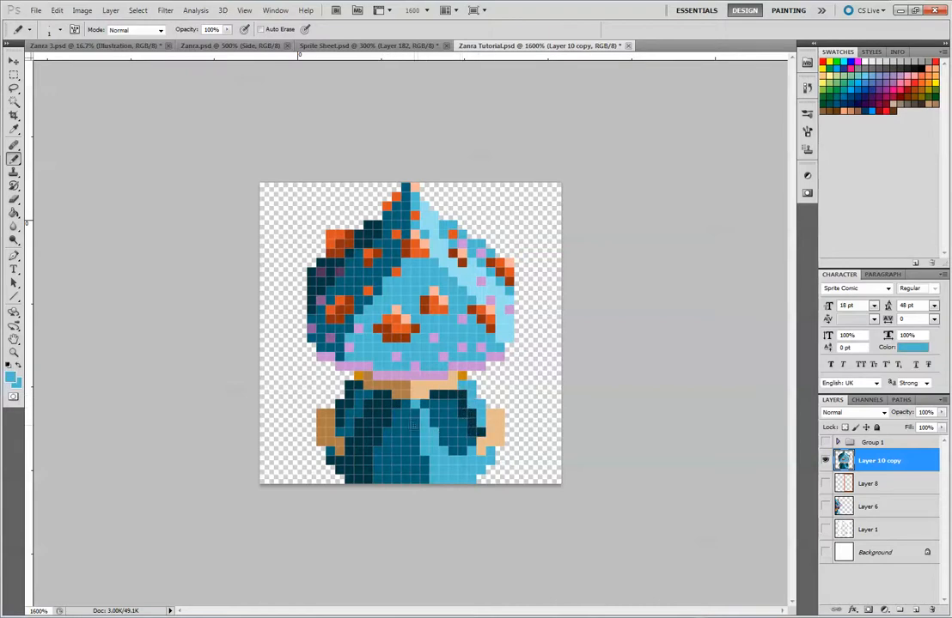
alt+click(505, 296)
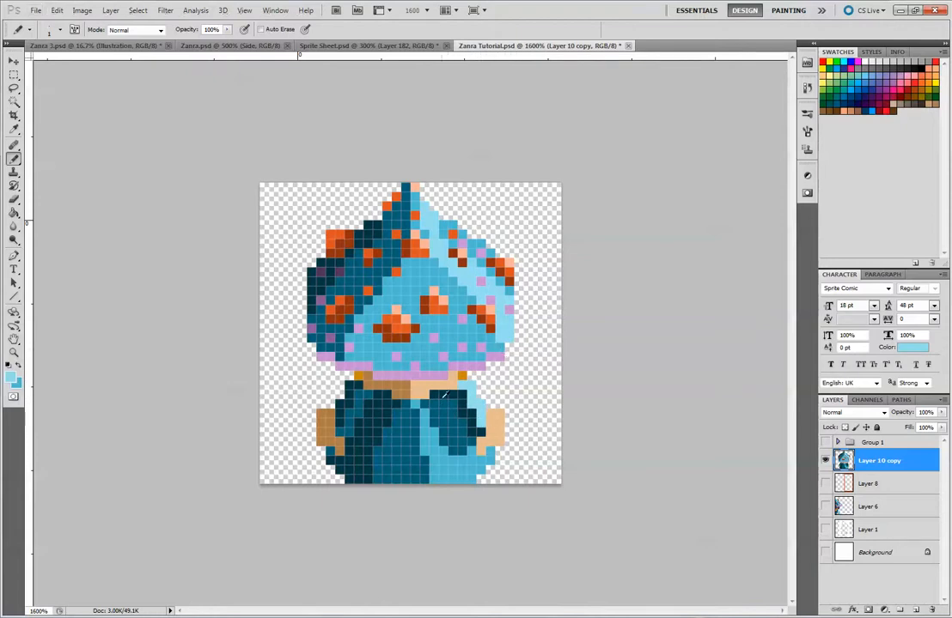
key(ctrl+minus)
key(ctrl+minus)
key(ctrl+minus)
key(ctrl+minus)
key(ctrl+minus)
key(ctrl+minus)
key(ctrl+minus)
key(ctrl+minus)
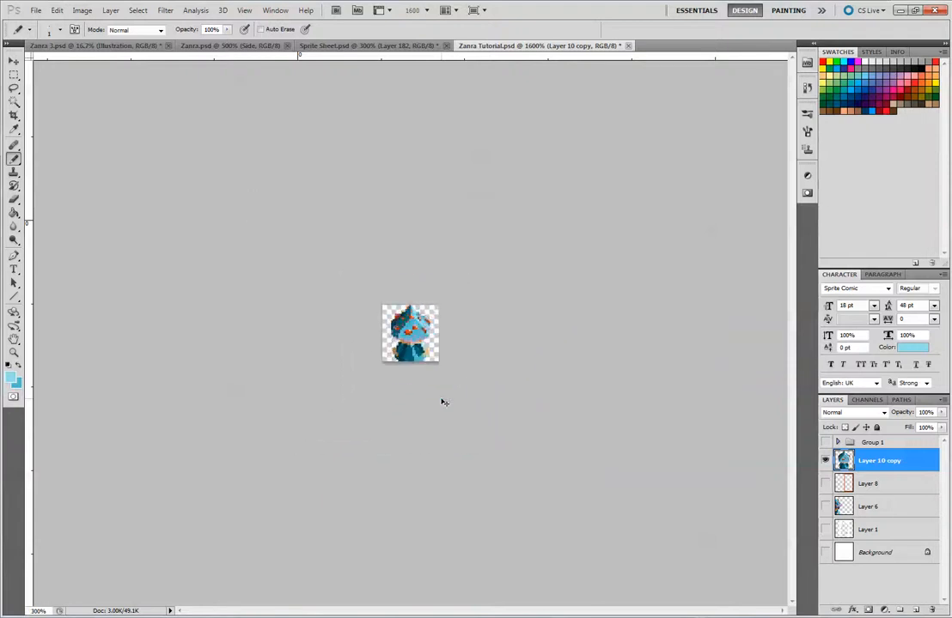
Reshade the robe's front right into a diagonal mid-blue band, painting dark blue along the centre side and extending the sleeve's dark fold downward
key(ctrl+plus)
key(ctrl+plus)
key(ctrl+plus)
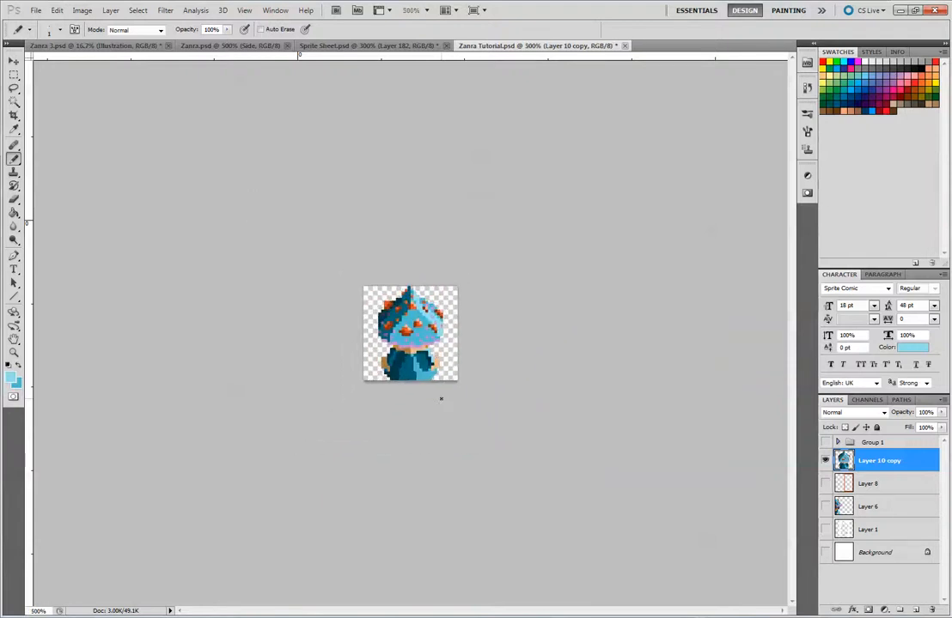
alt+click(423, 370)
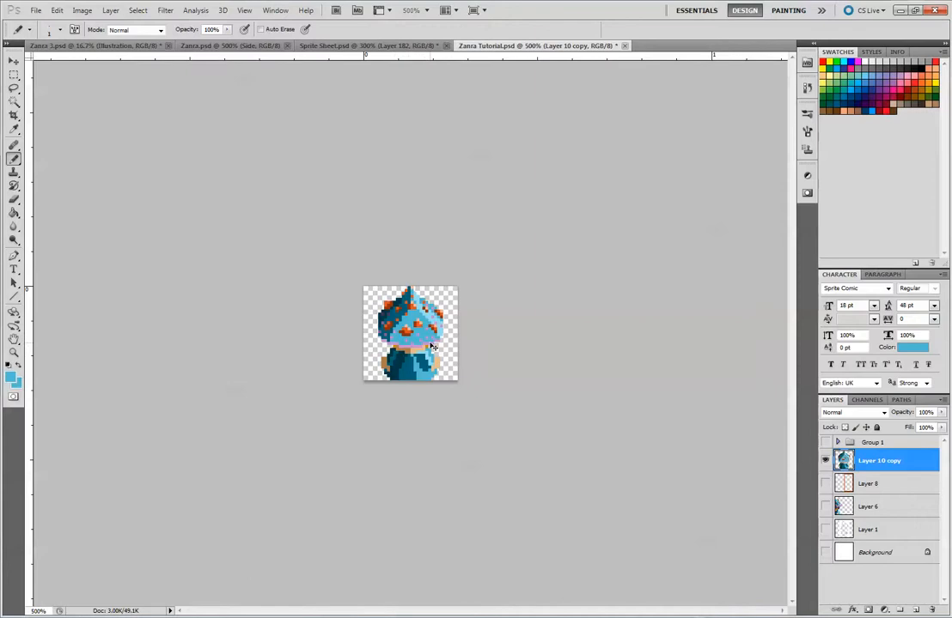
key(ctrl+plus)
key(ctrl+plus)
key(ctrl+plus)
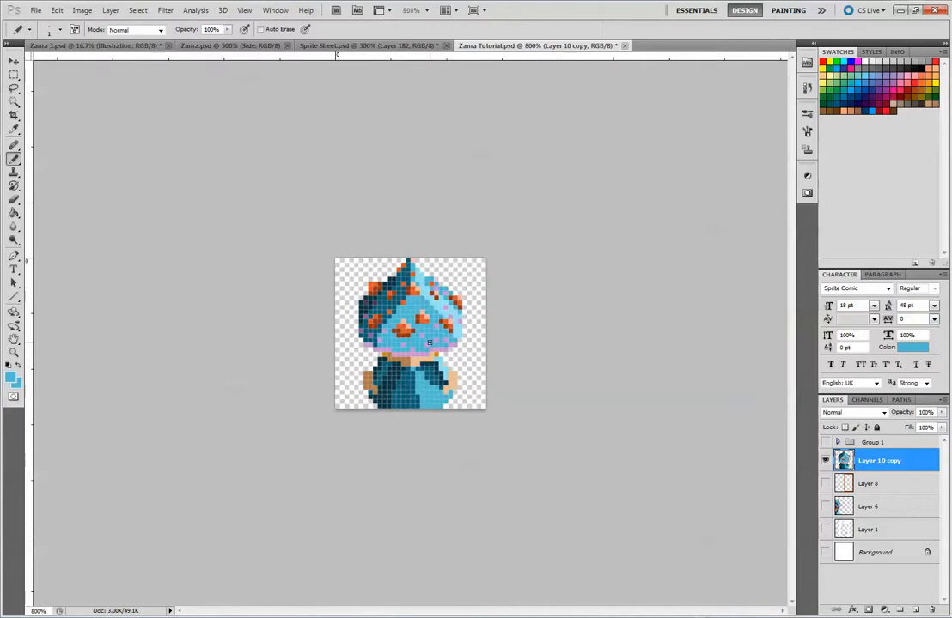
alt+click(437, 389)
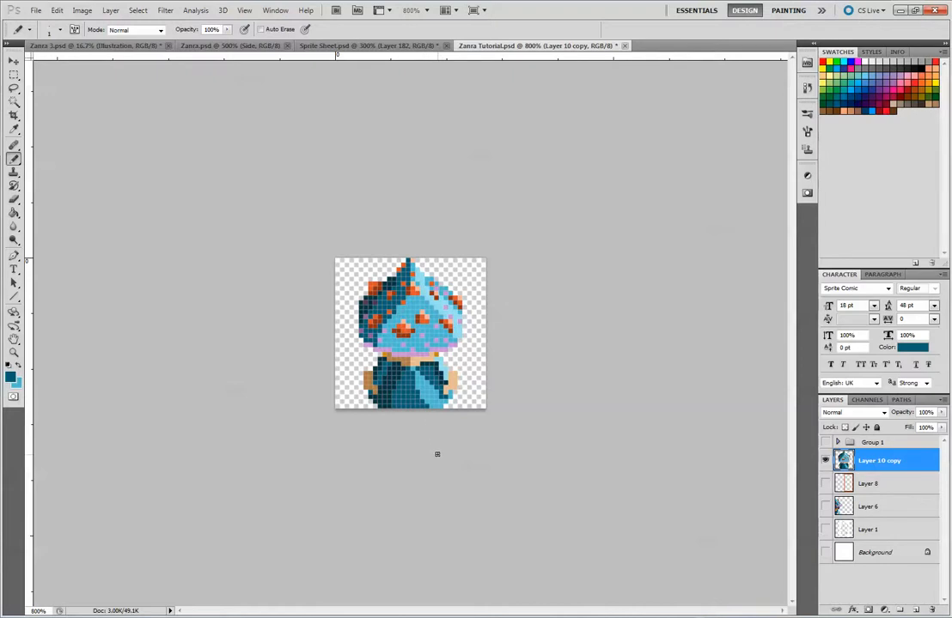
Save the document and copy the entire canvas with the front-view mushroom-hat sprite
click(14, 61)
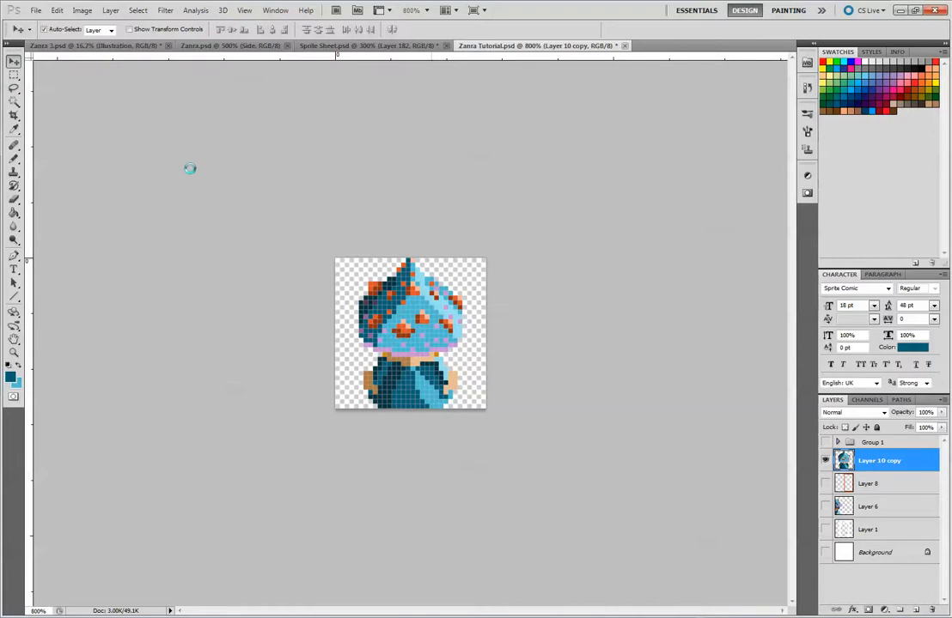
click(13, 75)
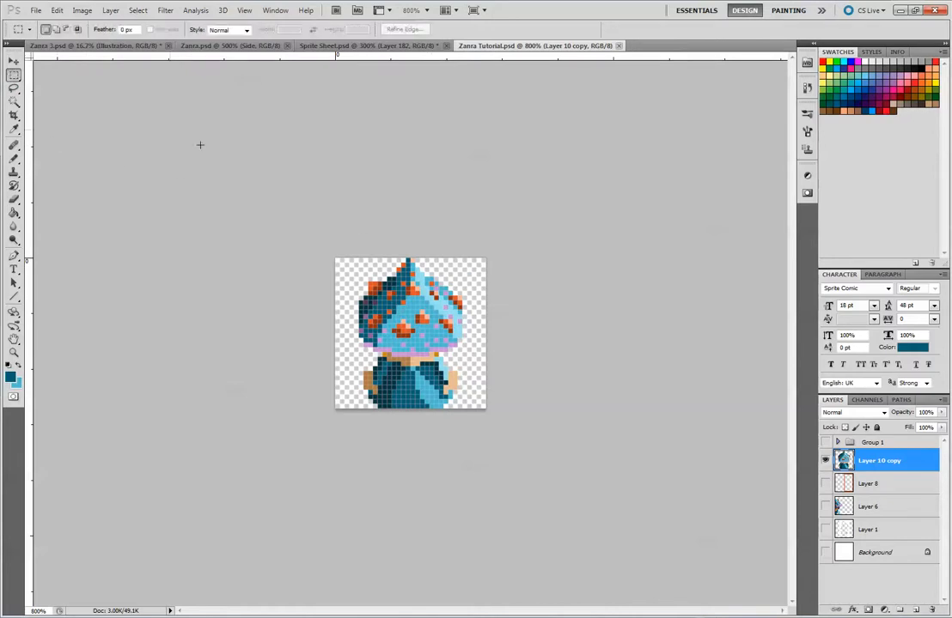
drag(435, 356, 537, 465)
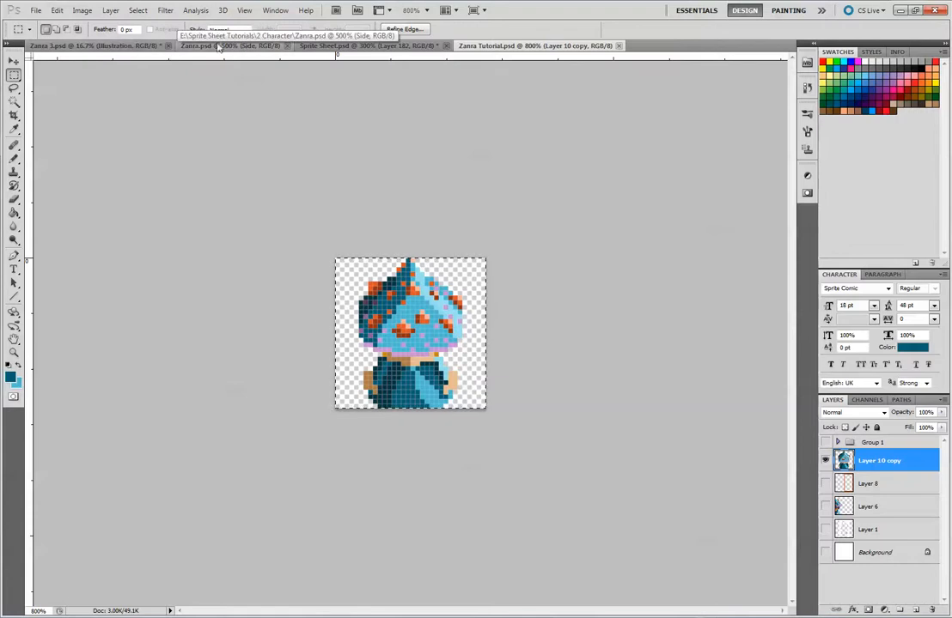
In Sprite Sheet.psd, delete the old light-blue draft of the front-view character and paste in the copied sprite
click(212, 47)
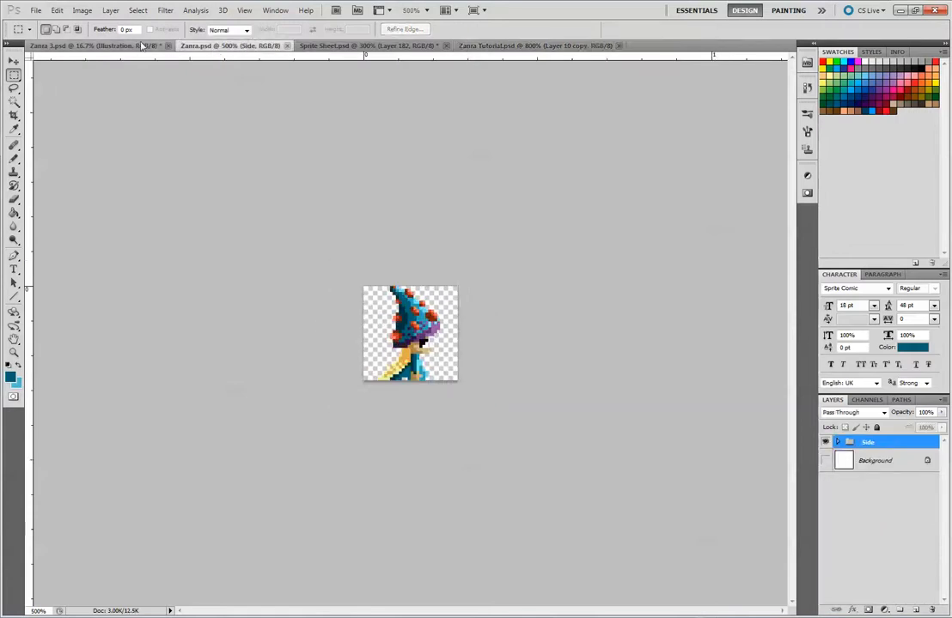
click(120, 44)
click(339, 44)
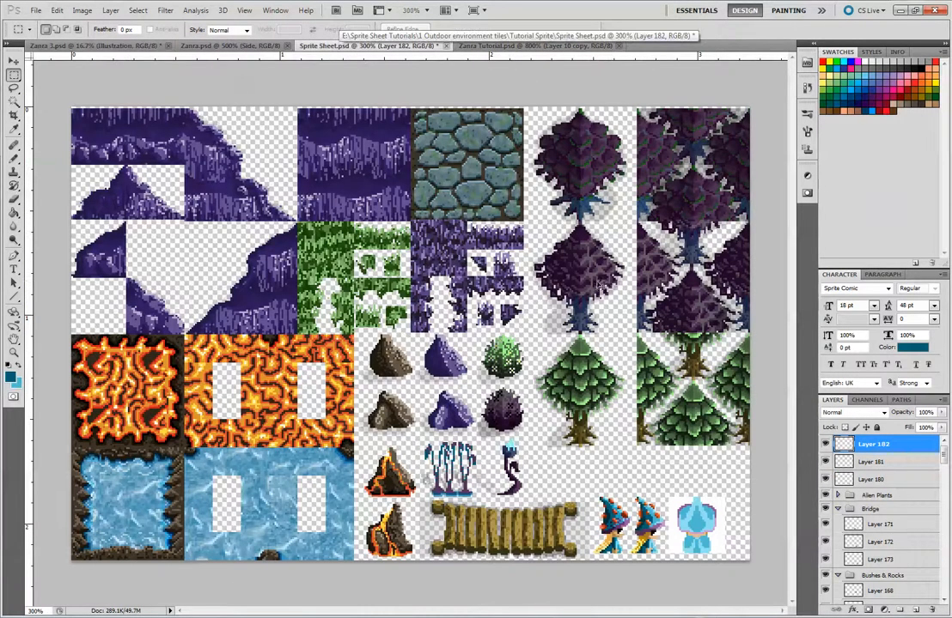
key(Delete)
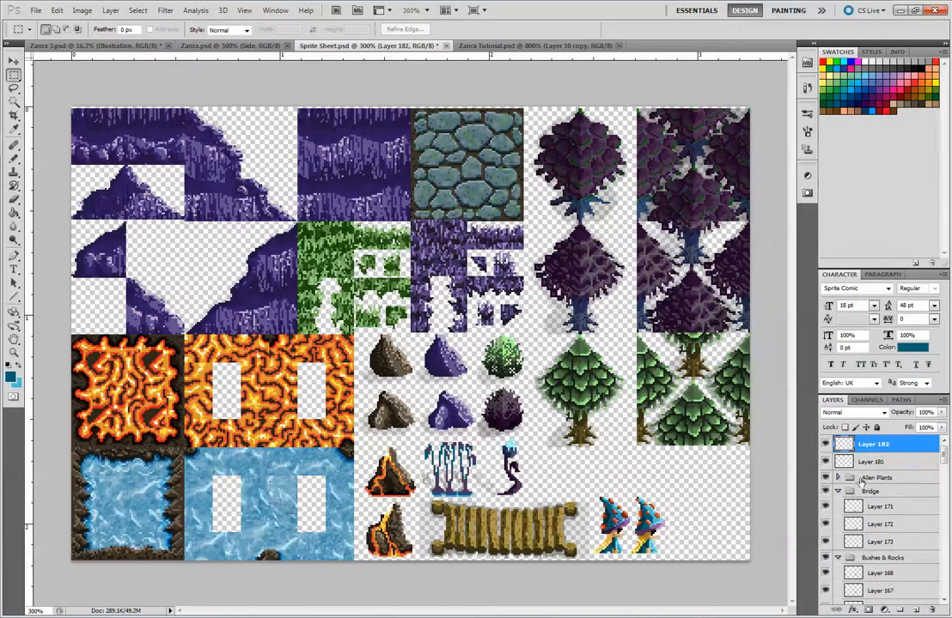
key(ctrl+z)
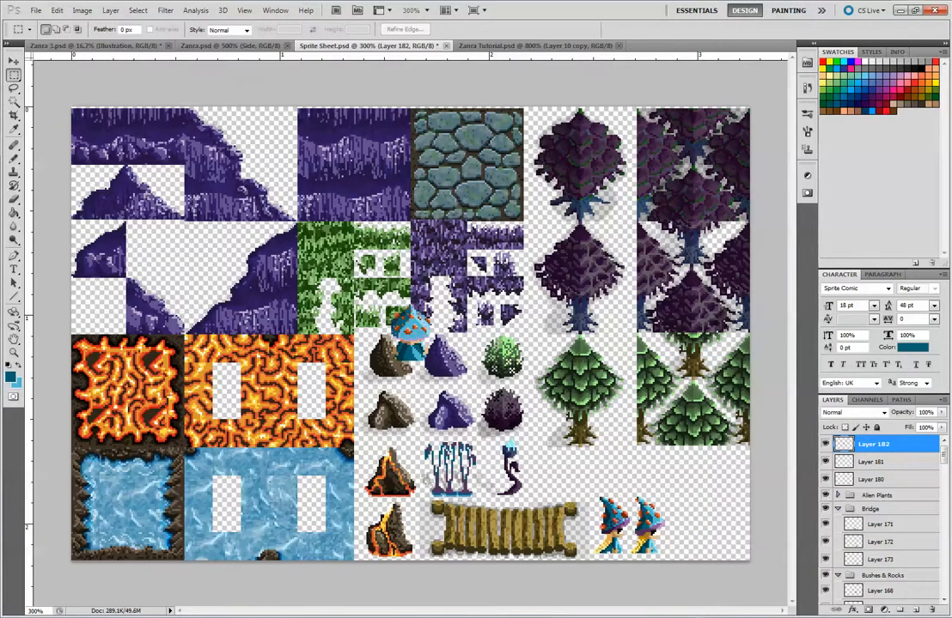
Place the pasted sprite to the right of the two side-view characters, level with them in the bottom row
click(12, 61)
drag(422, 329, 680, 522)
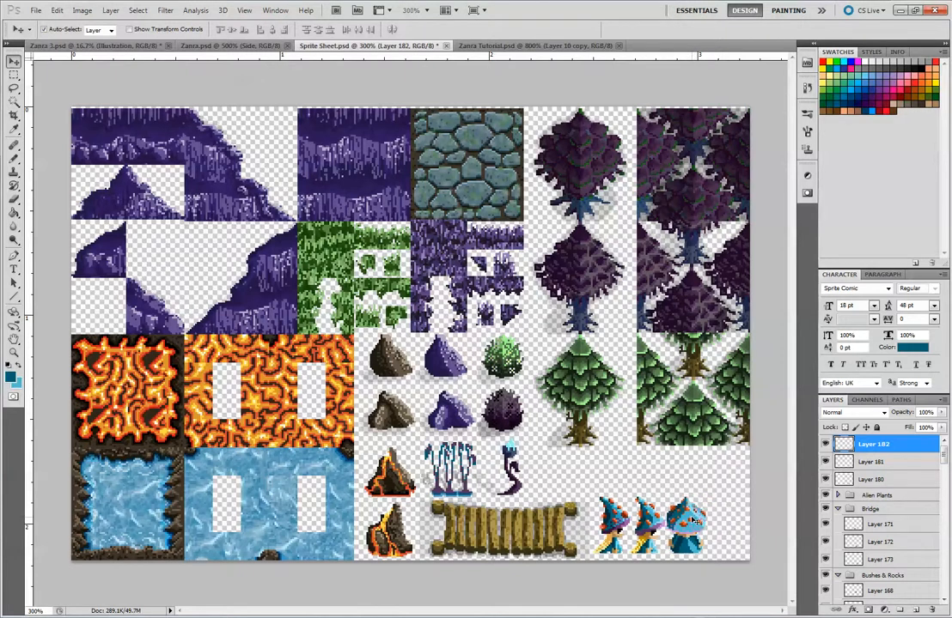
key(ctrl+plus)
key(ctrl+plus)
key(ctrl+plus)
key(ctrl+plus)
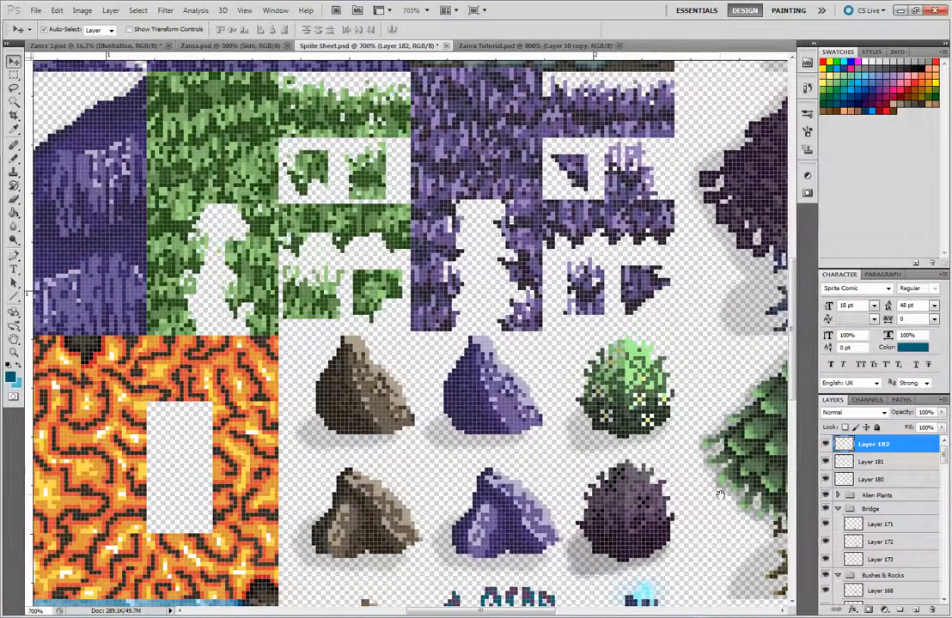
drag(719, 494, 387, 163)
drag(760, 464, 584, 390)
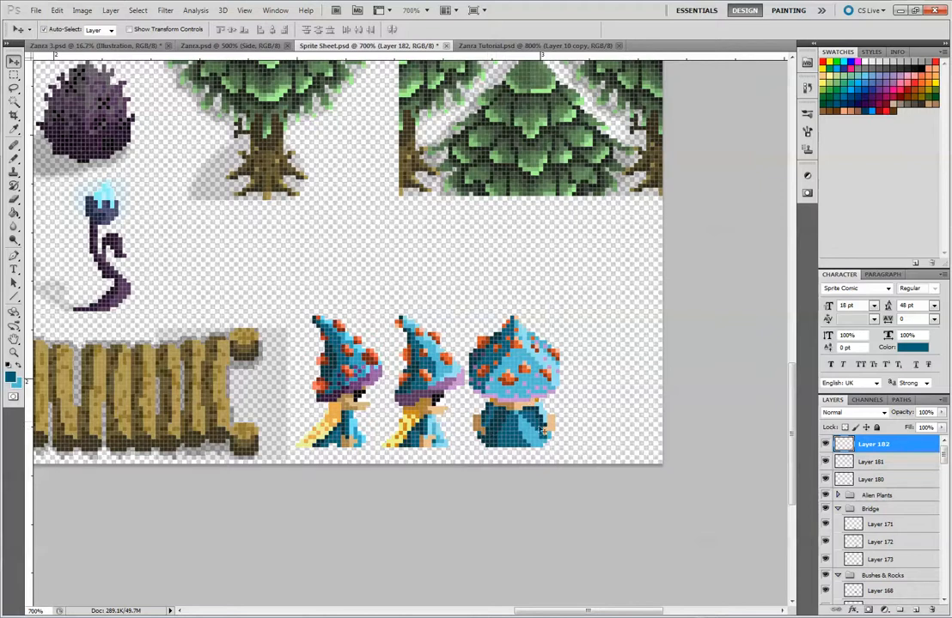
key(Down)
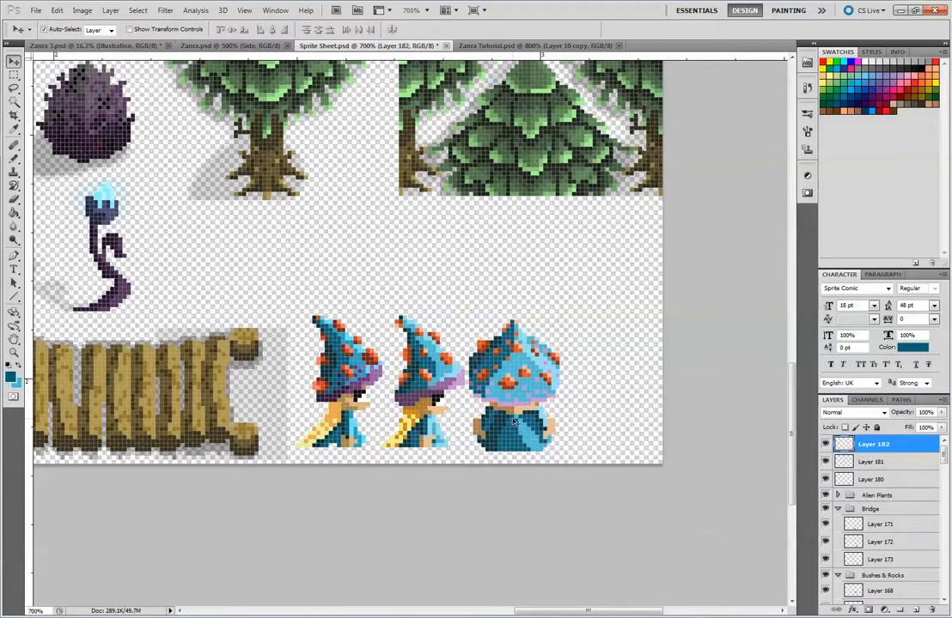
key(Up)
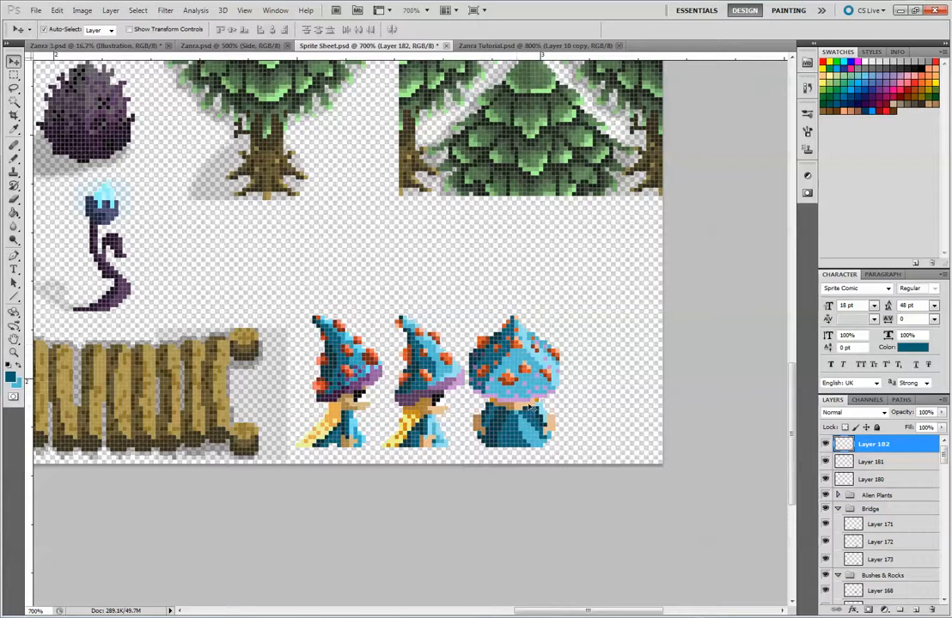
Examine the whole sprite sheet at reduced and enlarged magnification, and return to Zanra Tutorial.psd
scroll(596, 366, down, 6)
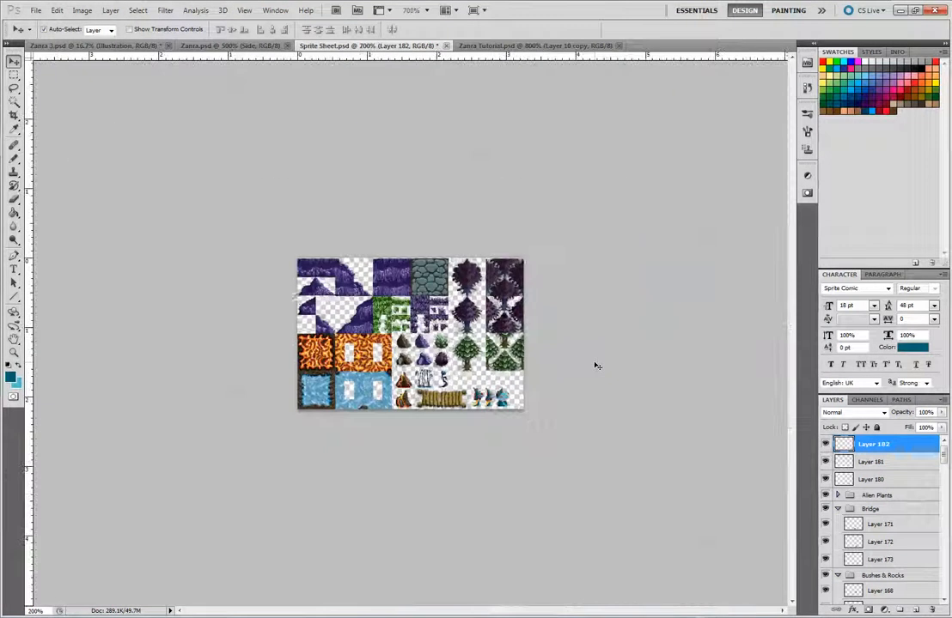
scroll(596, 366, up, 2)
scroll(596, 366, down, 2)
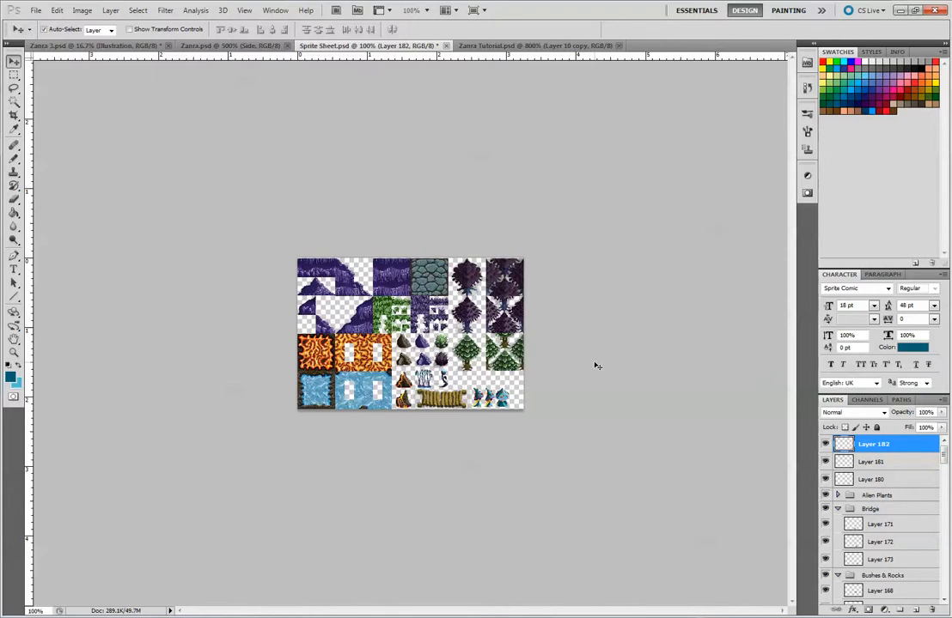
scroll(596, 366, up, 2)
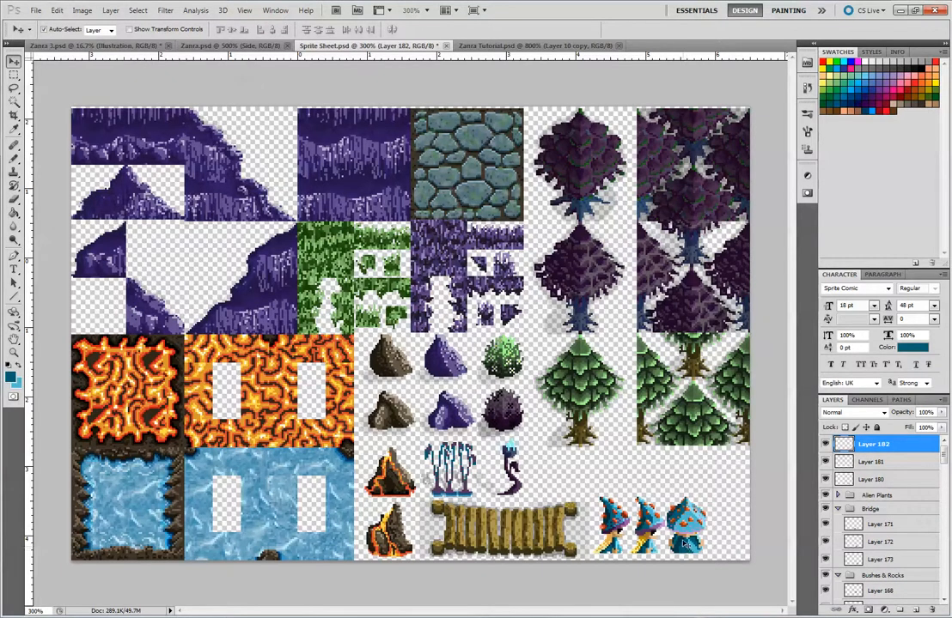
click(534, 45)
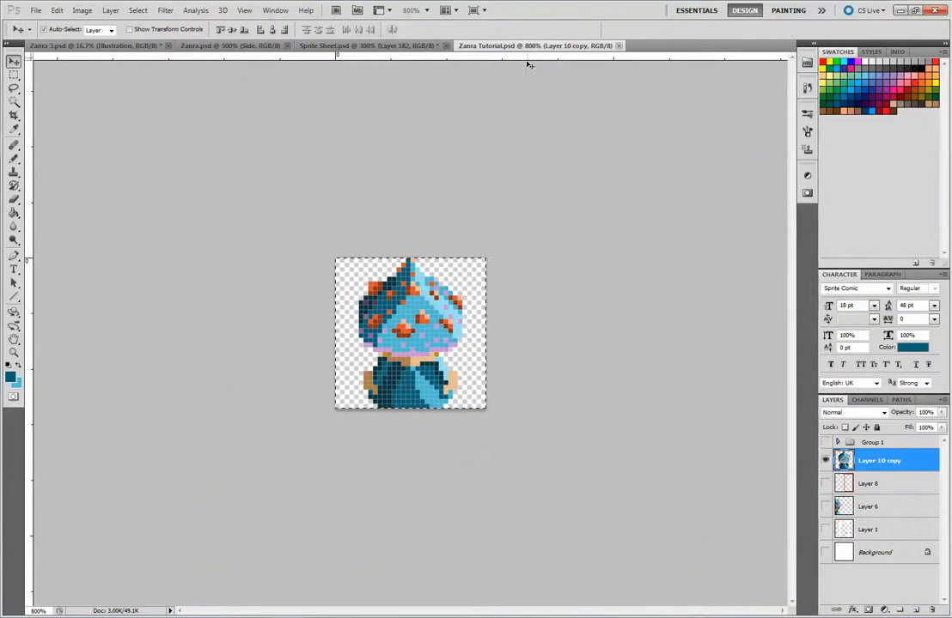